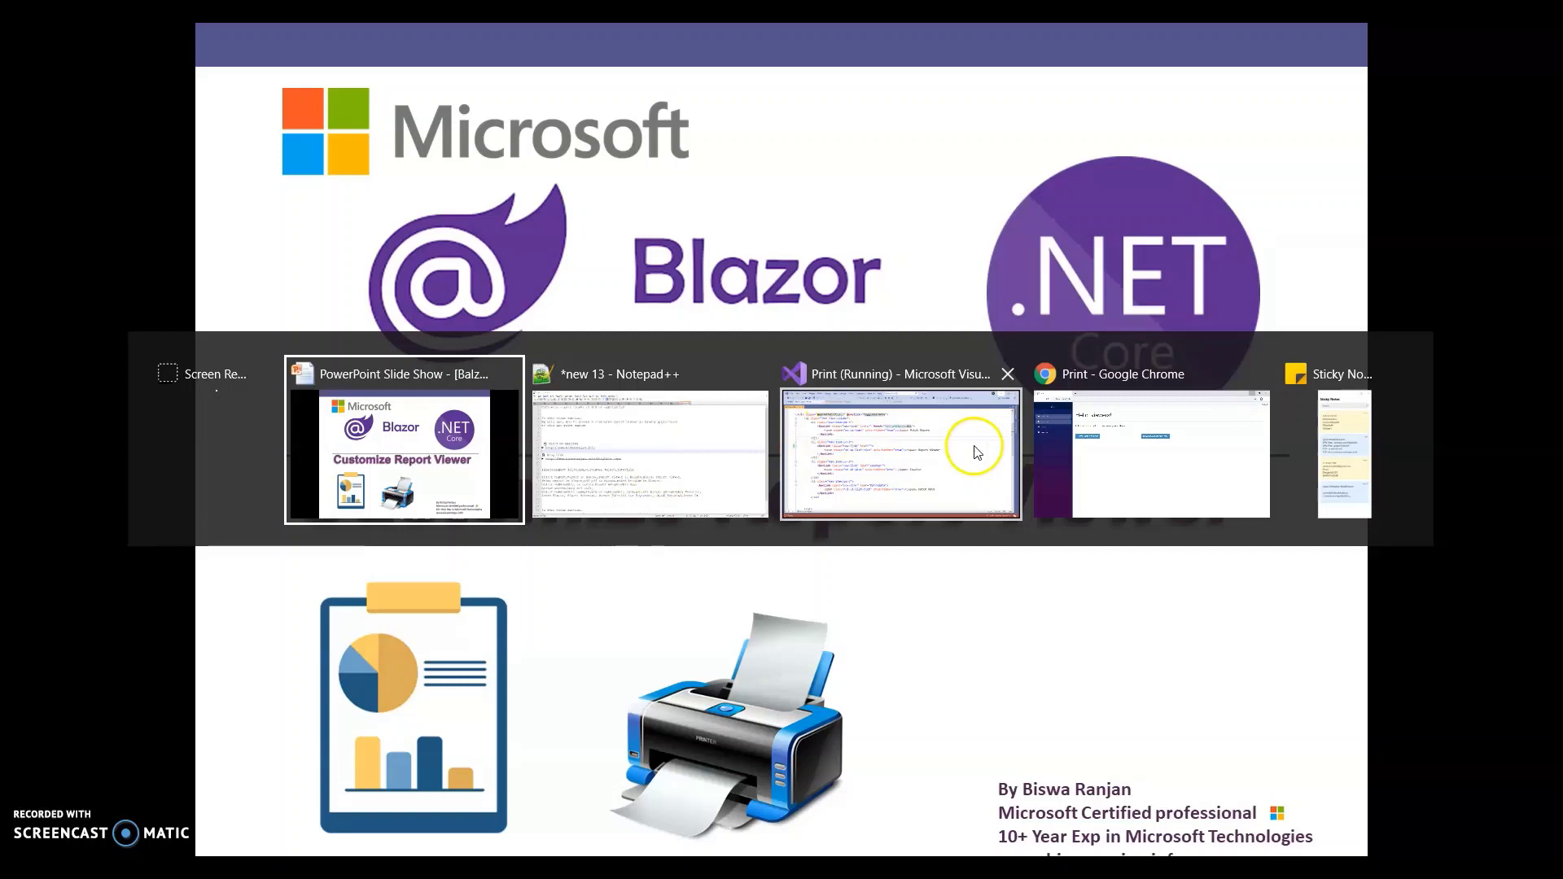
{"action": "key", "text": "alt+Tab"}
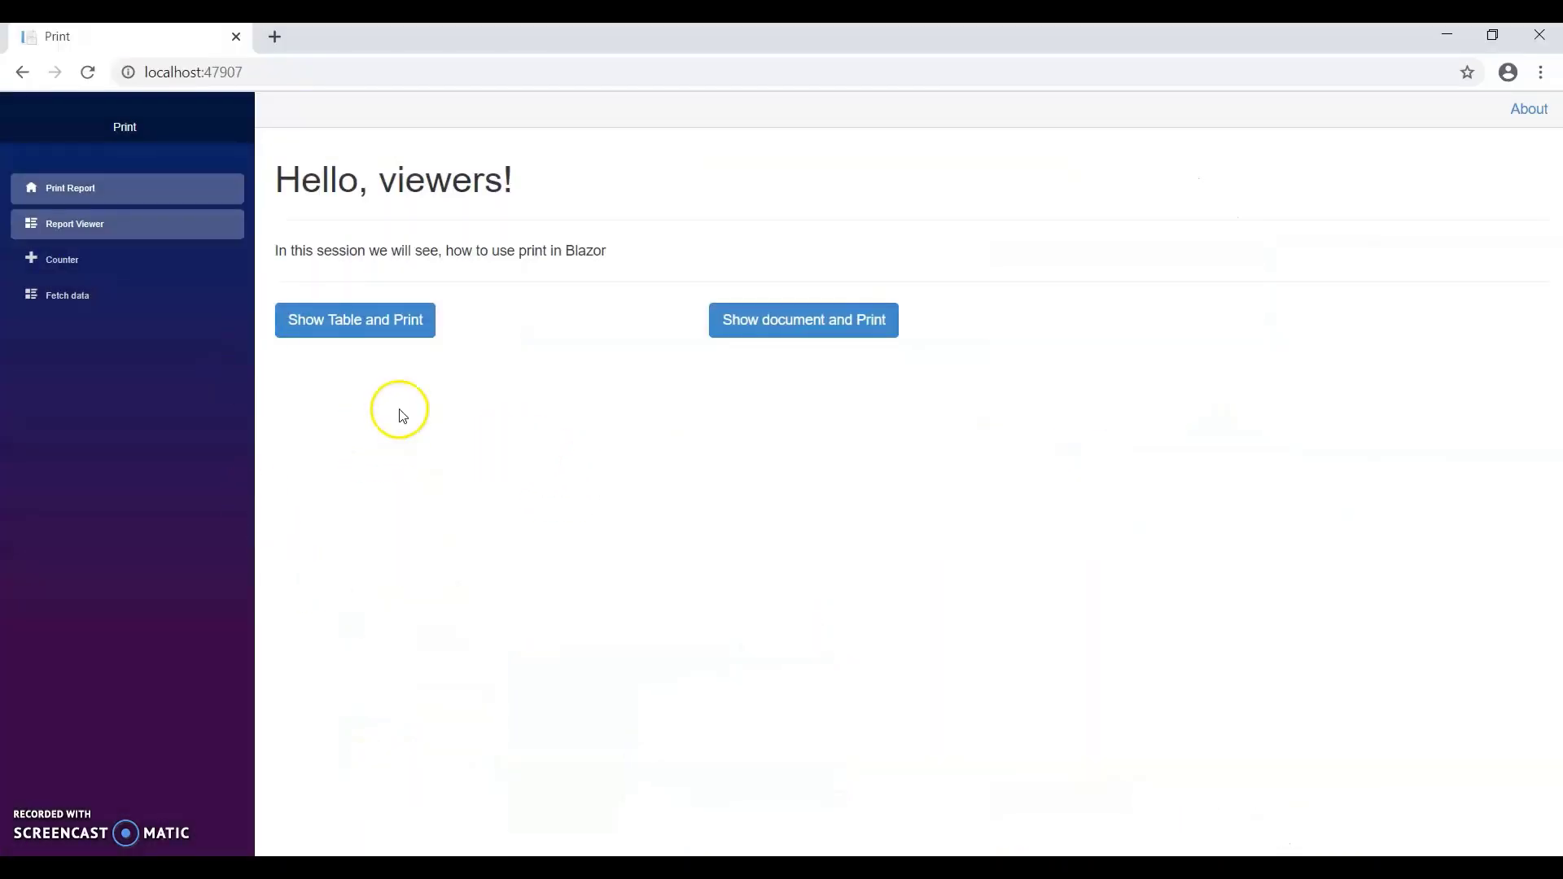
{"action": "left_click", "coordinate": [323, 339]}
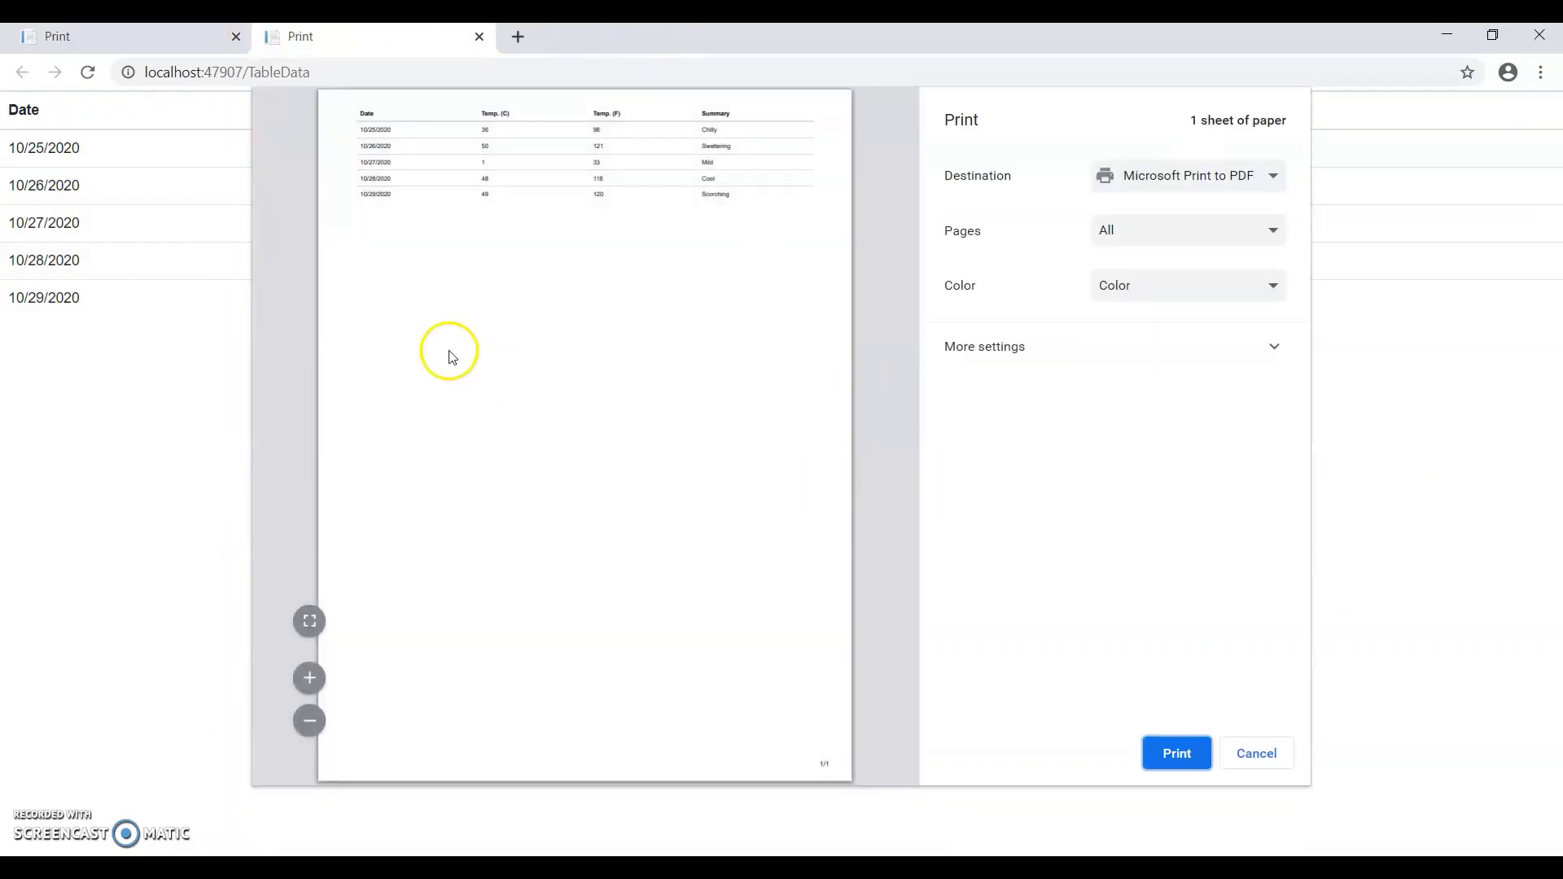
{"action": "left_click", "coordinate": [1255, 755]}
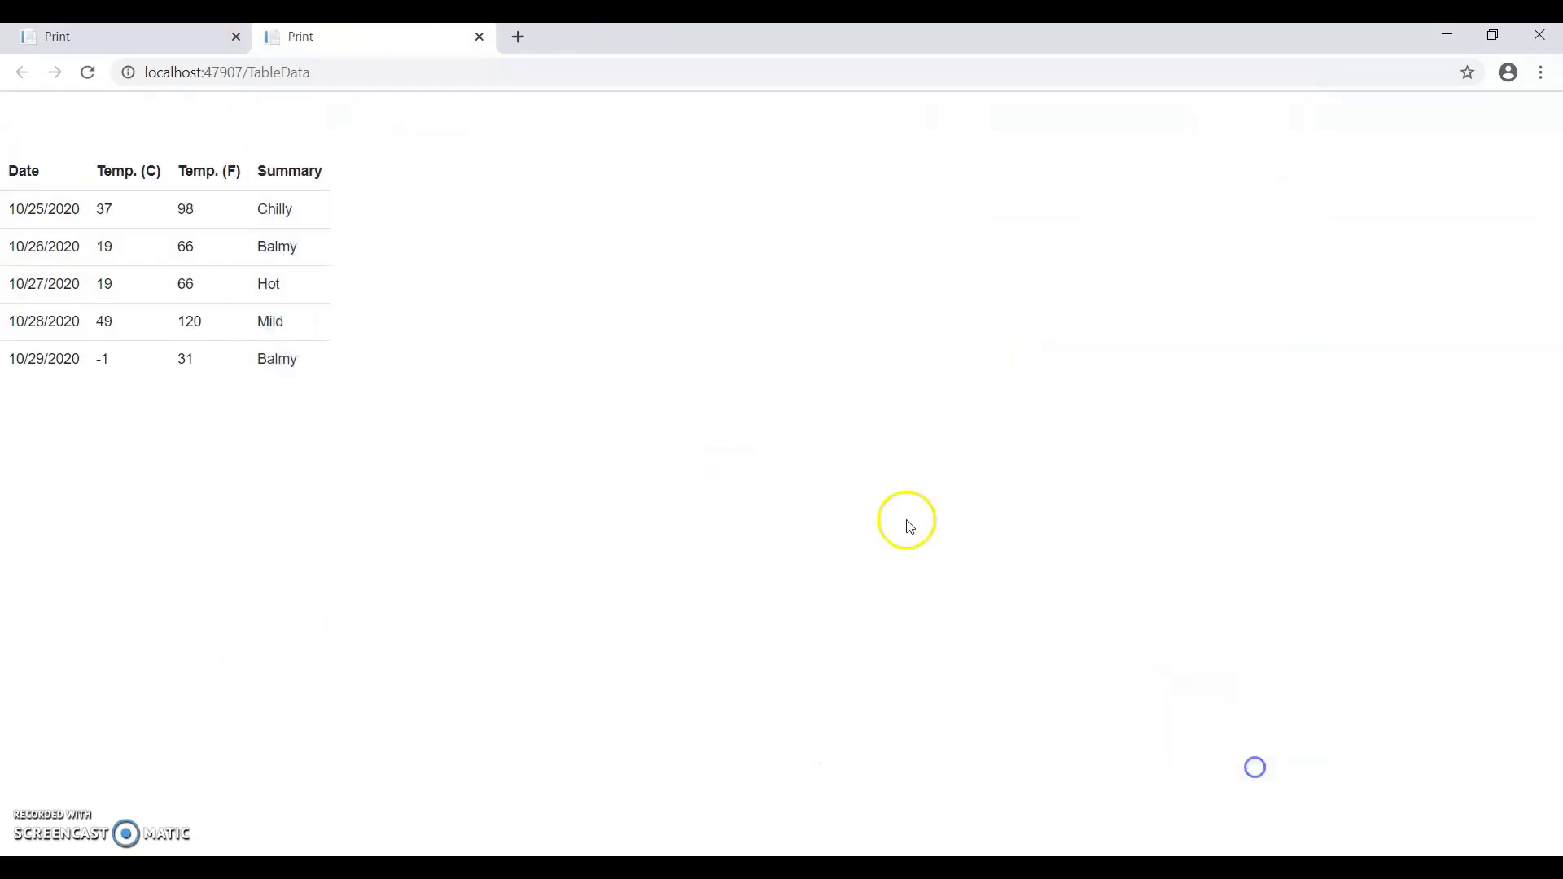
{"action": "left_click", "coordinate": [480, 36]}
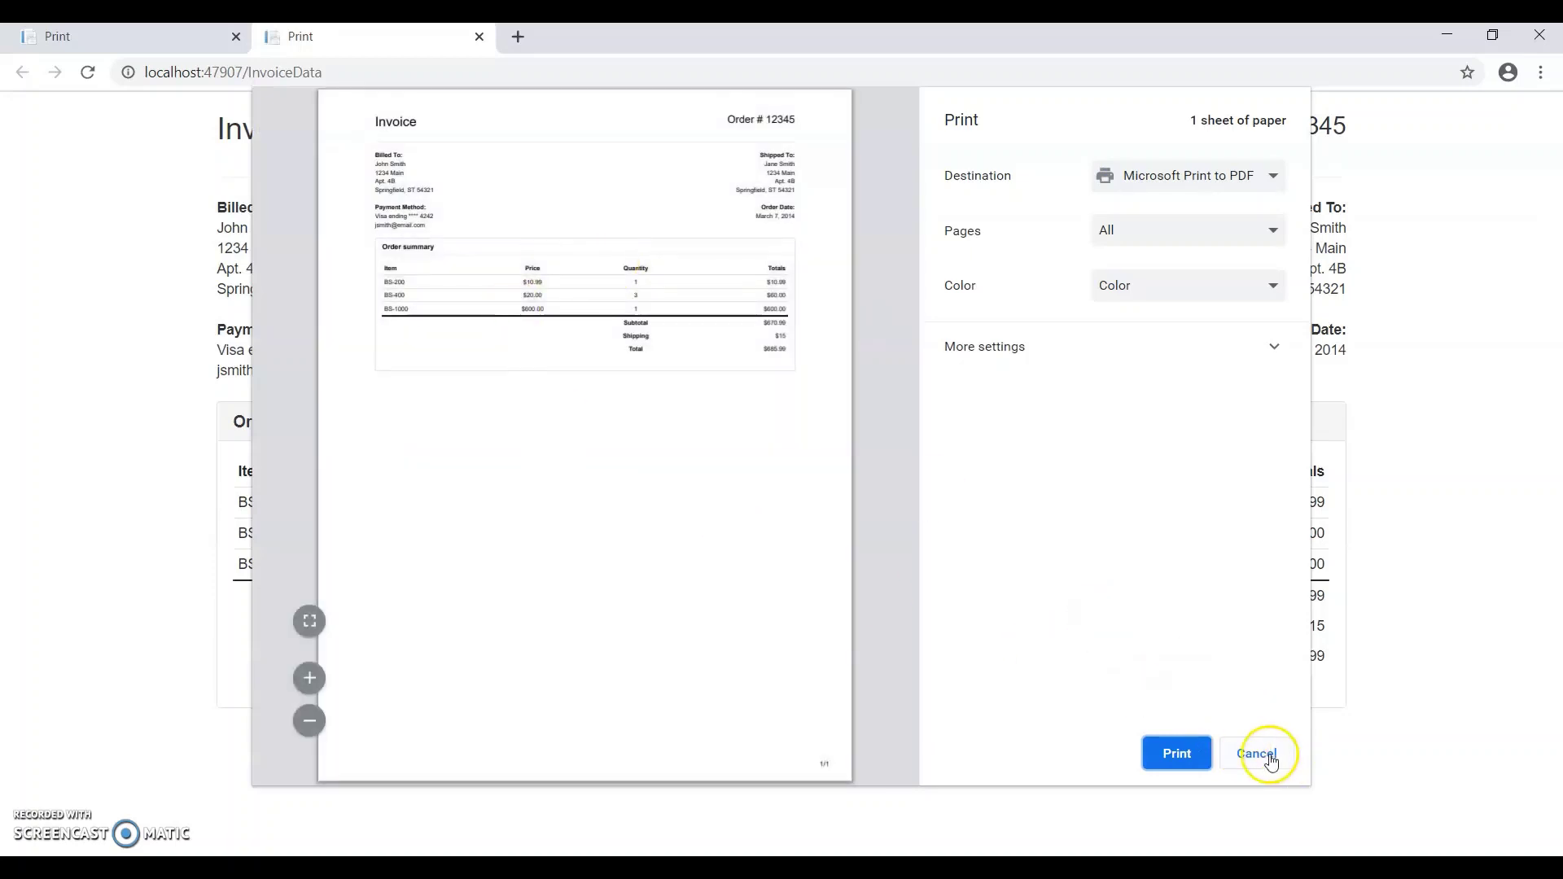
{"action": "left_click", "coordinate": [1256, 754]}
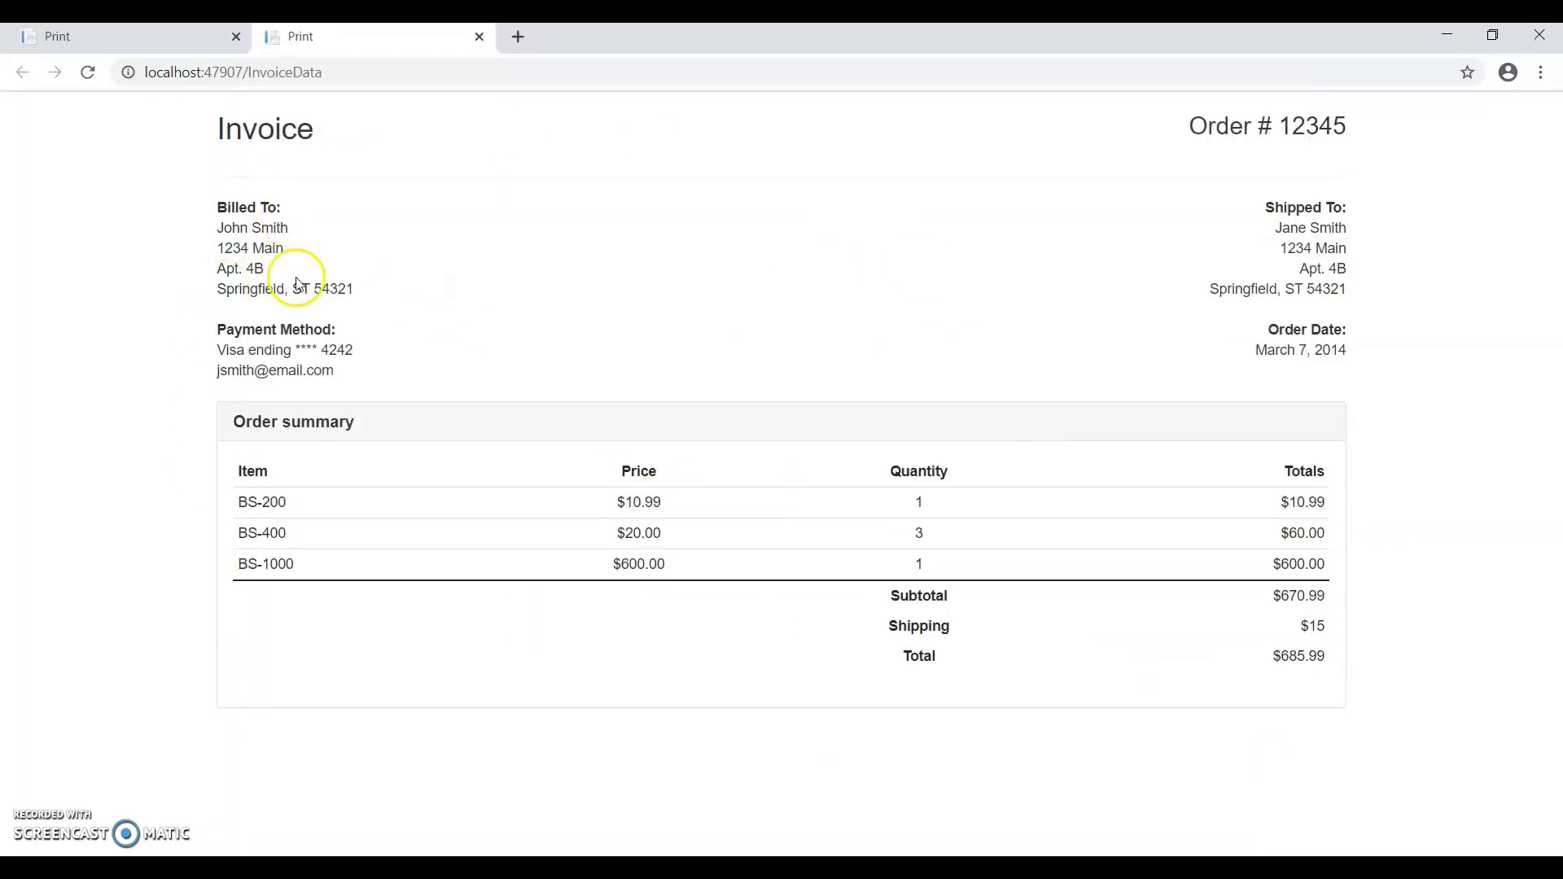
{"action": "left_click", "coordinate": [479, 37]}
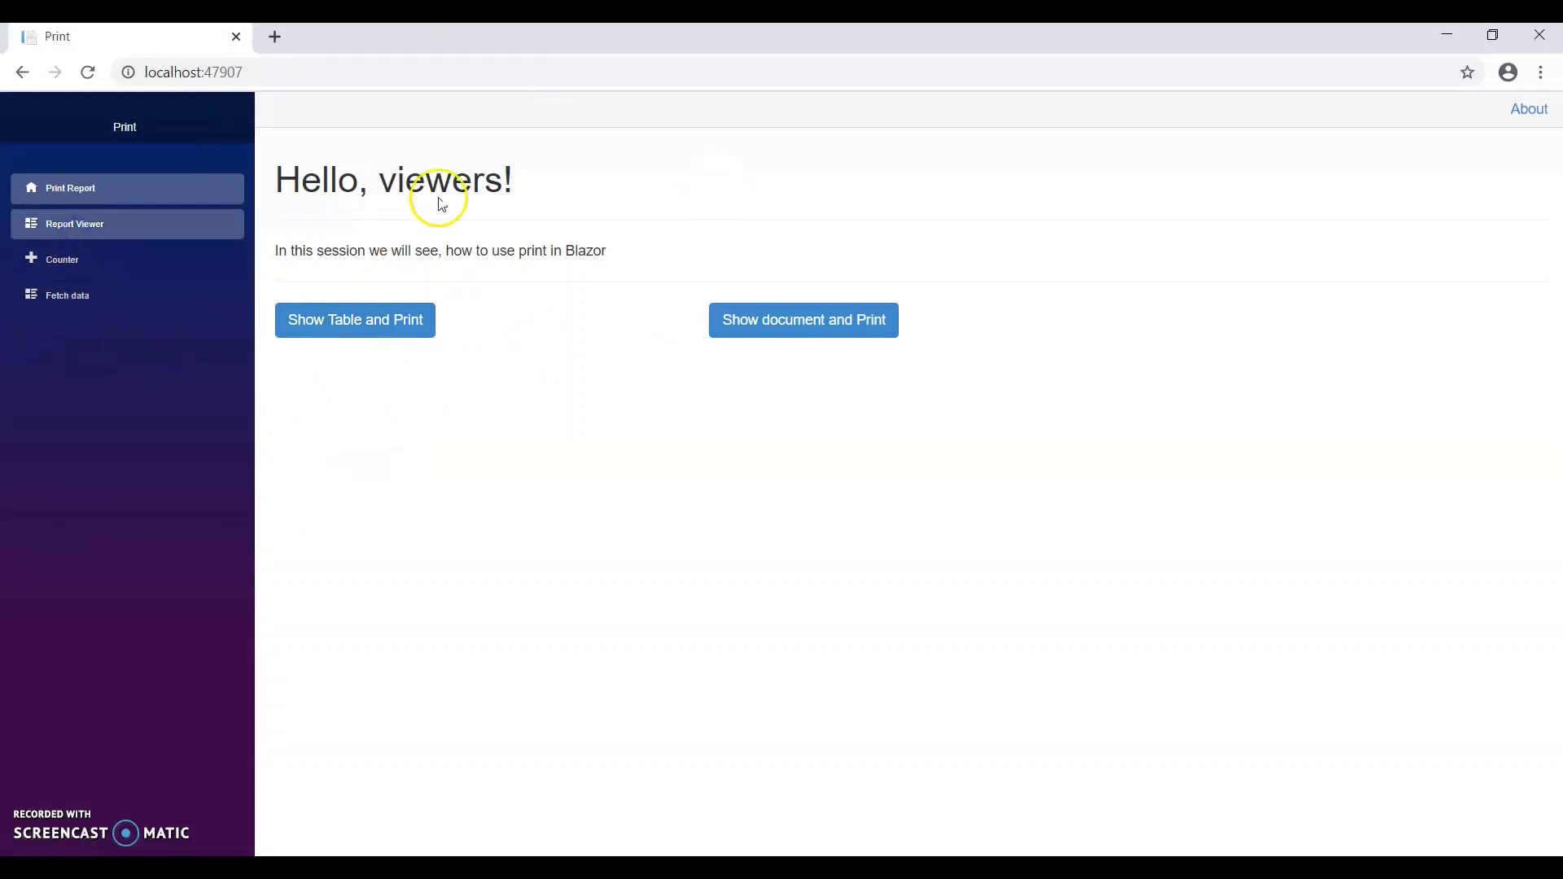
{"action": "left_click", "coordinate": [108, 232]}
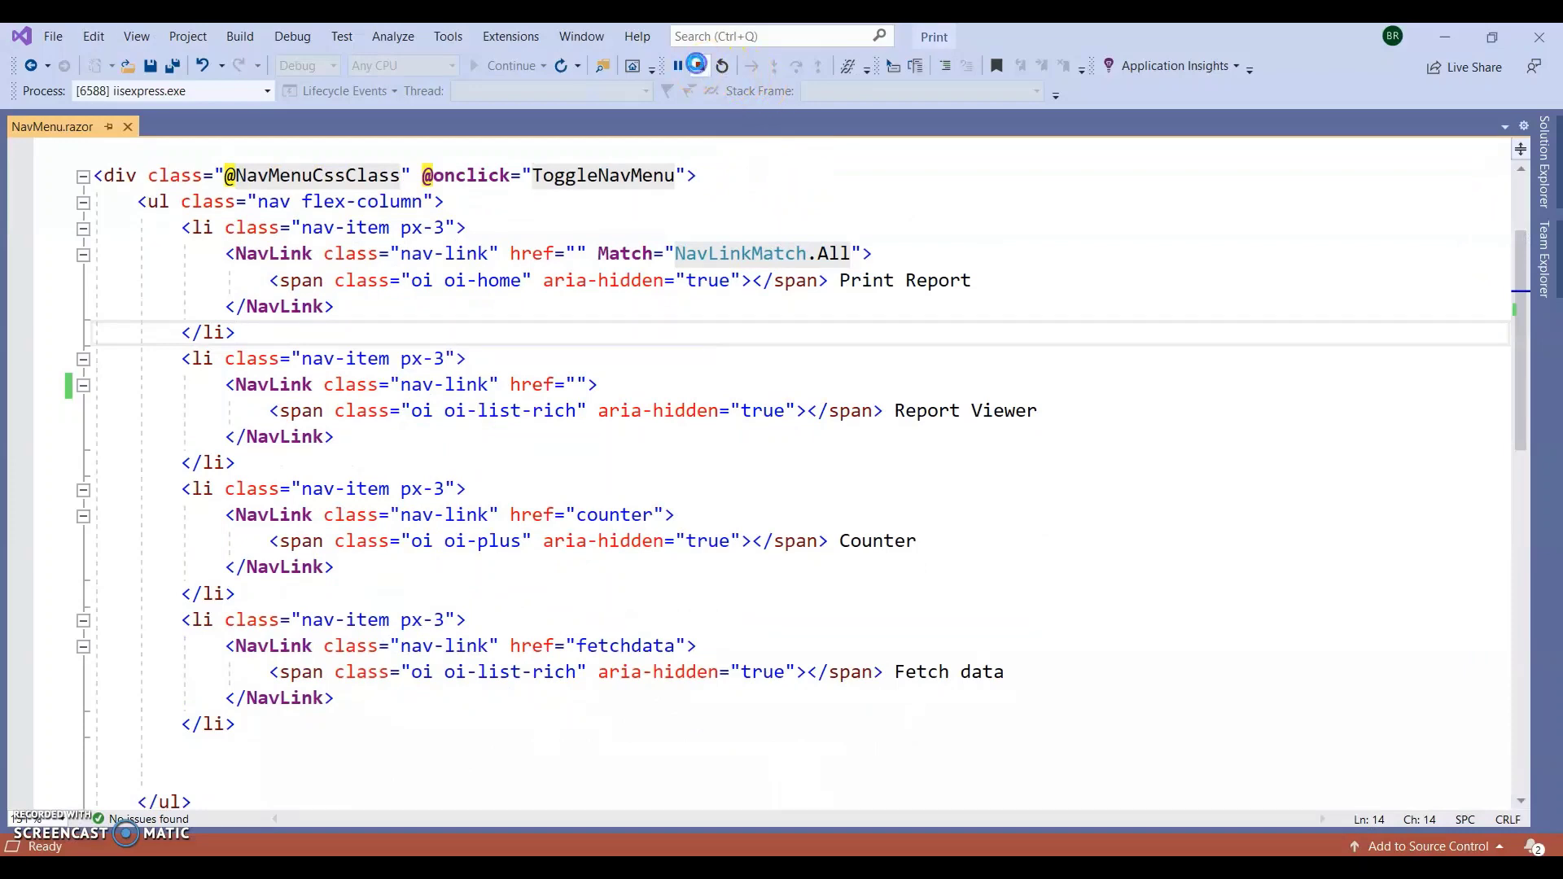
Step: Stop debugging and add a Razor Component named Reportview.razor to the Pages folder
{"action": "left_click", "coordinate": [696, 65]}
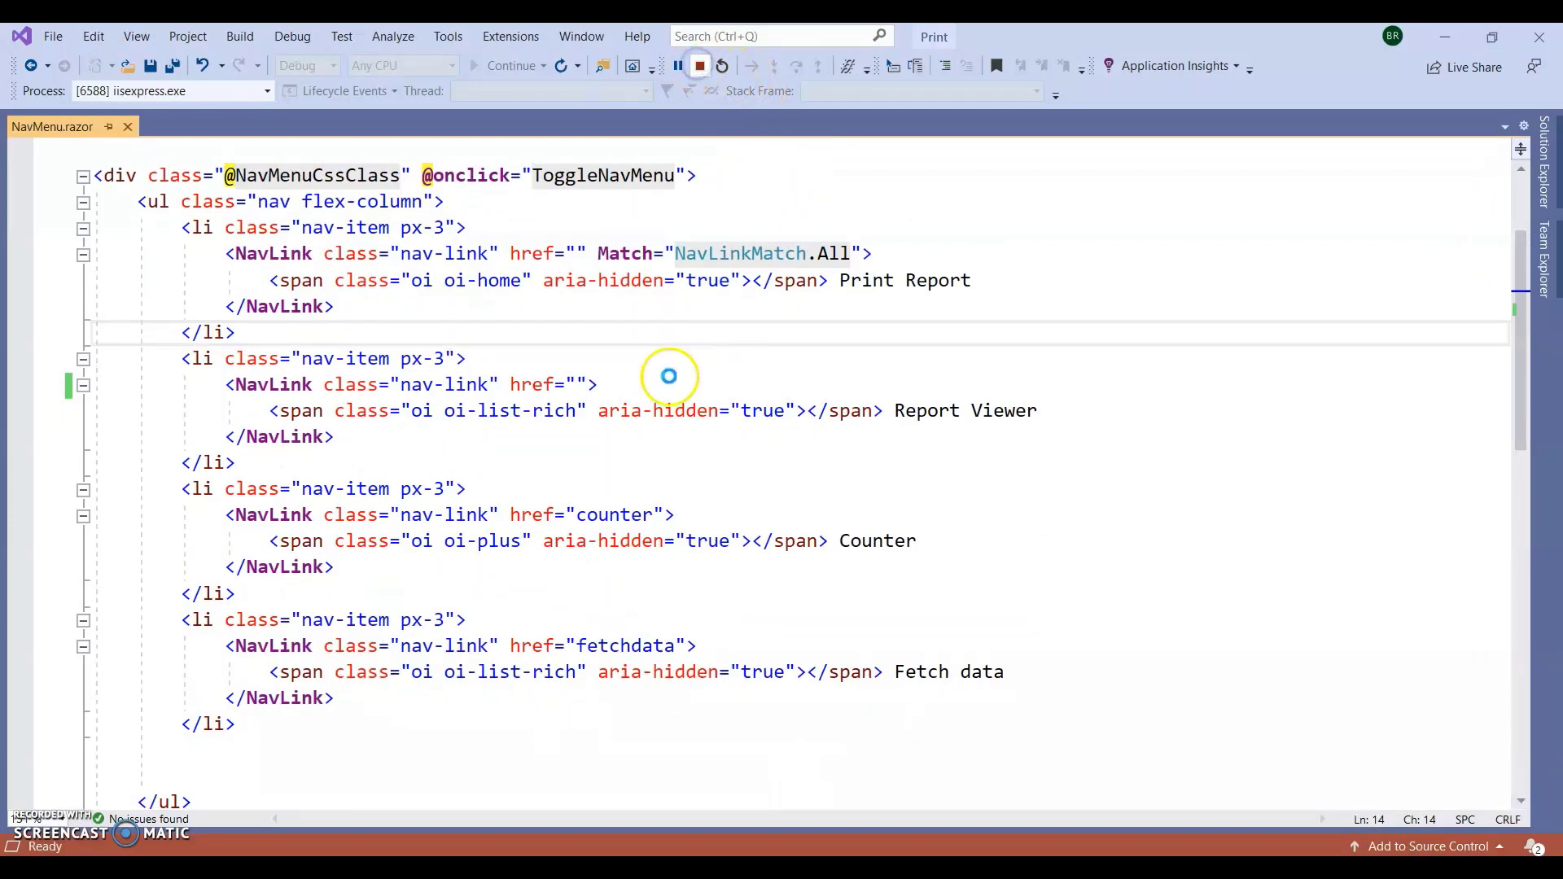
{"action": "left_click", "coordinate": [1322, 308]}
{"action": "right_click", "coordinate": [1322, 311]}
{"action": "mouse_move", "coordinate": [1256, 377]}
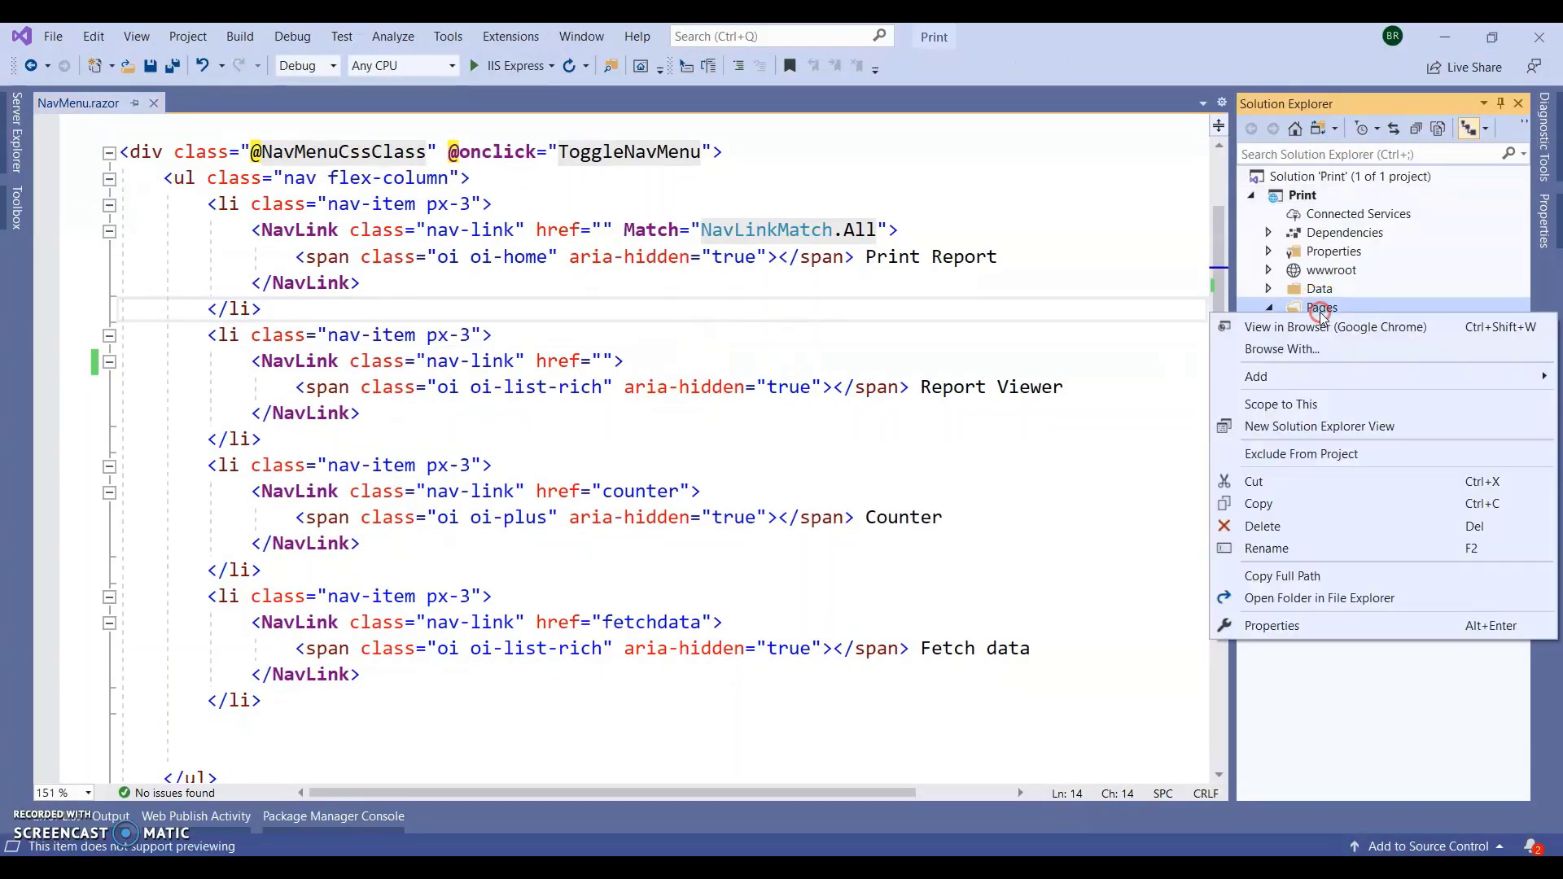
{"action": "left_click", "coordinate": [1050, 384]}
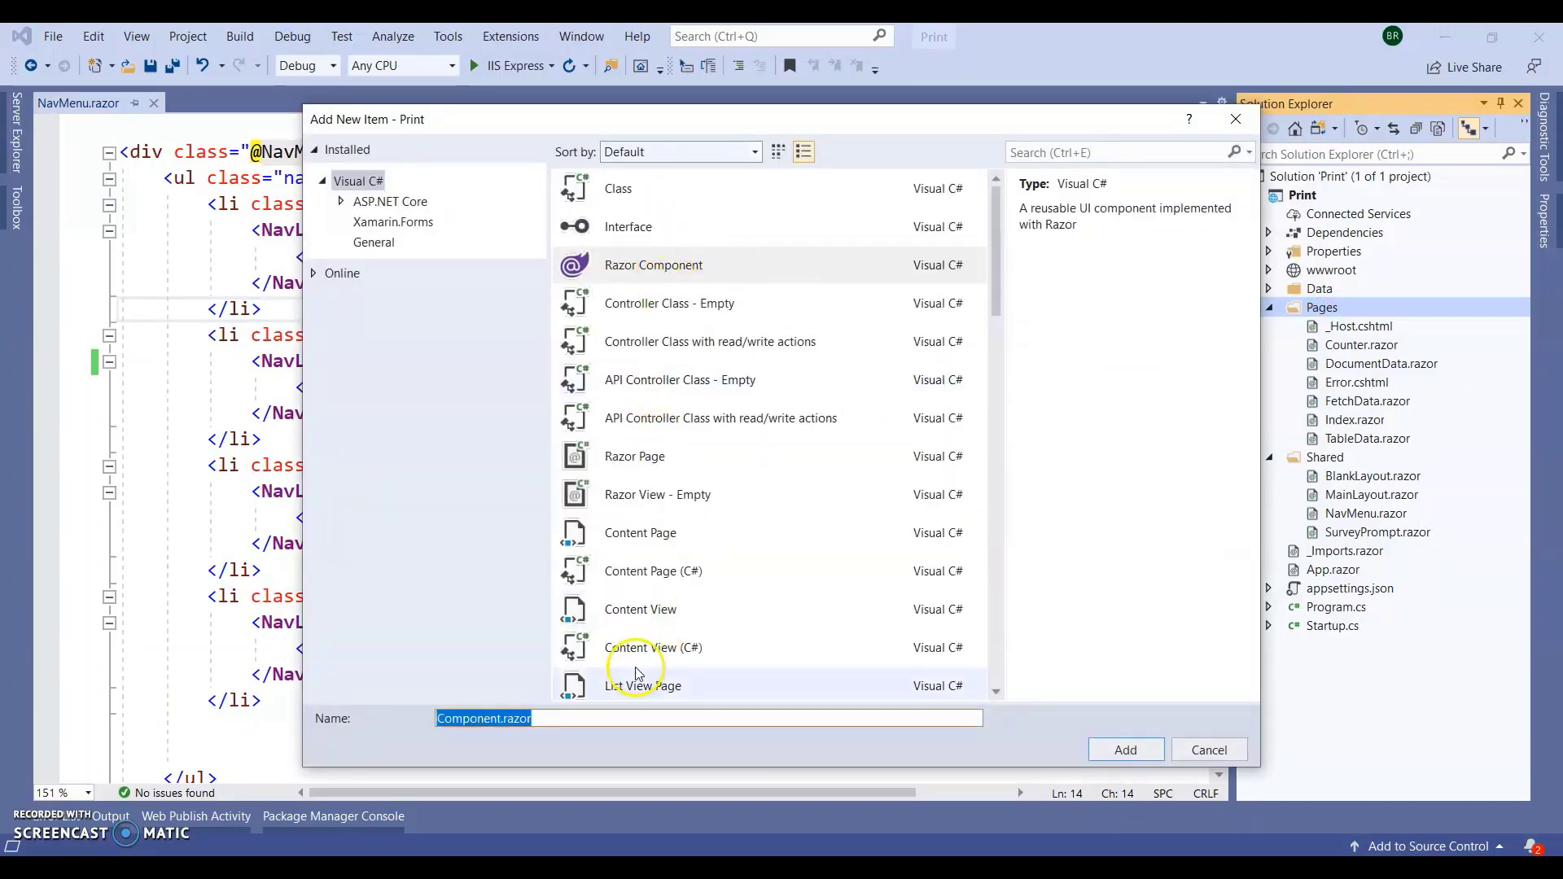
{"action": "left_click", "coordinate": [550, 717]}
{"action": "left_click", "coordinate": [180, 670]}
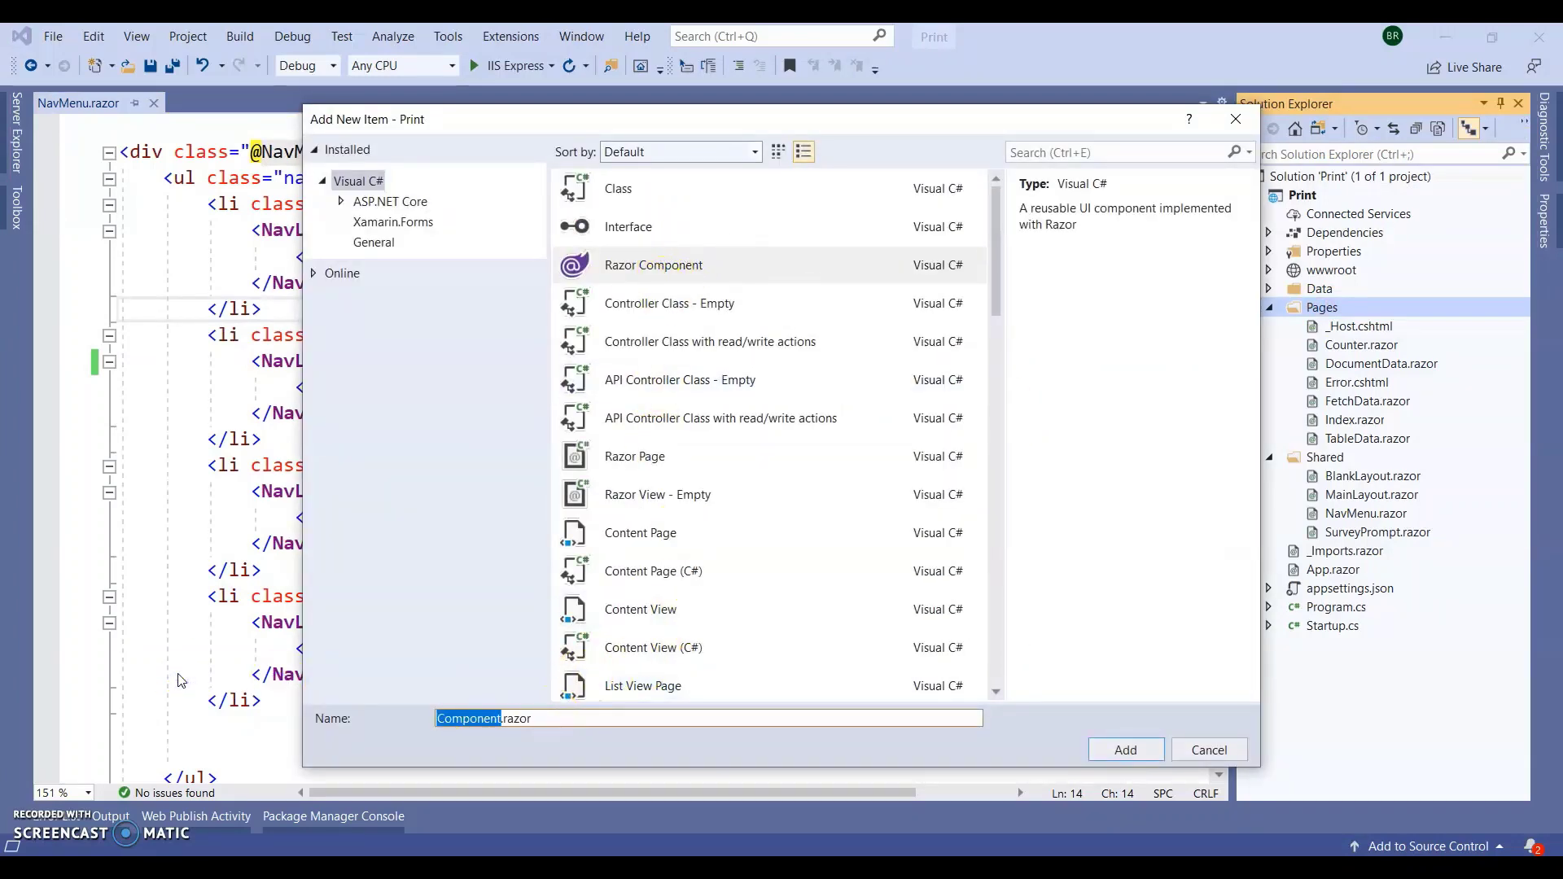
{"action": "type", "text": "Reportview"}
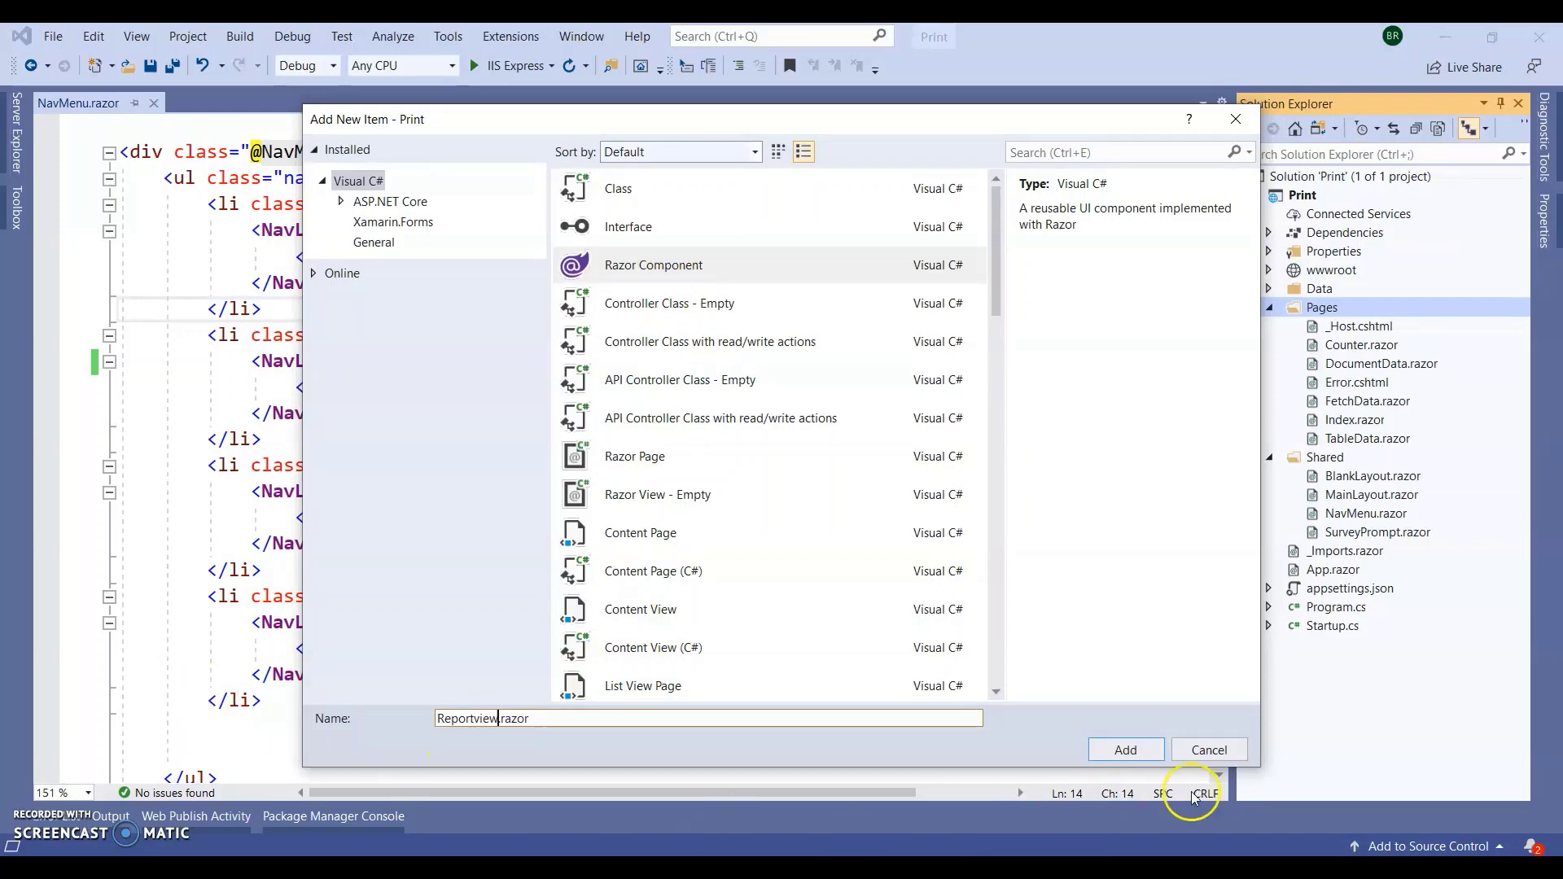
{"action": "left_click", "coordinate": [1124, 751]}
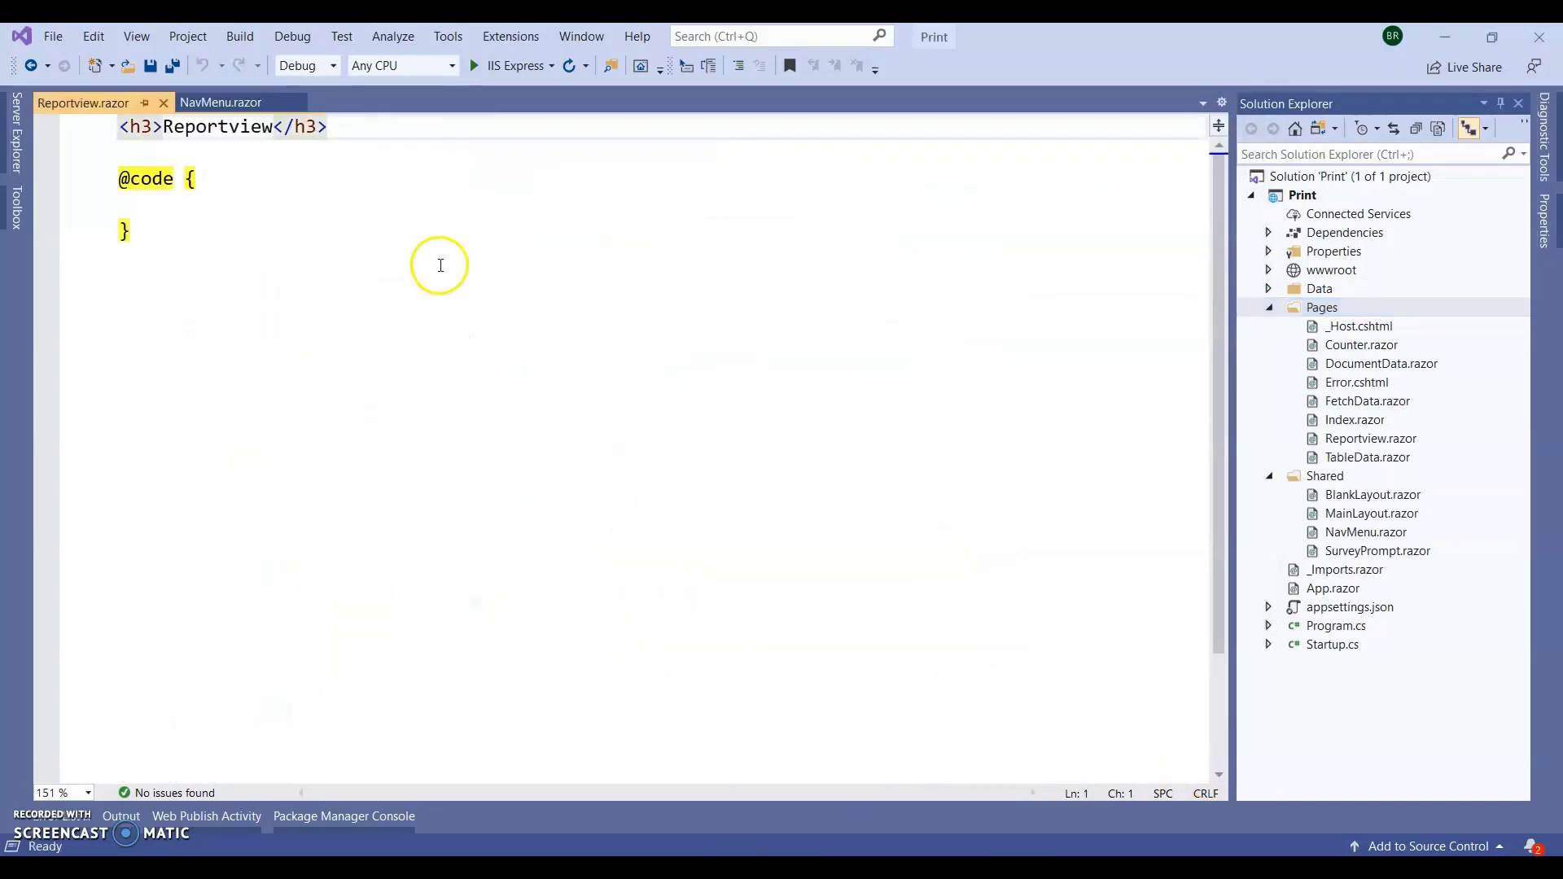
Step: Replace Reportview.razor's placeholder markup with the full contents of Index.razor
{"action": "double_click", "coordinate": [1346, 421]}
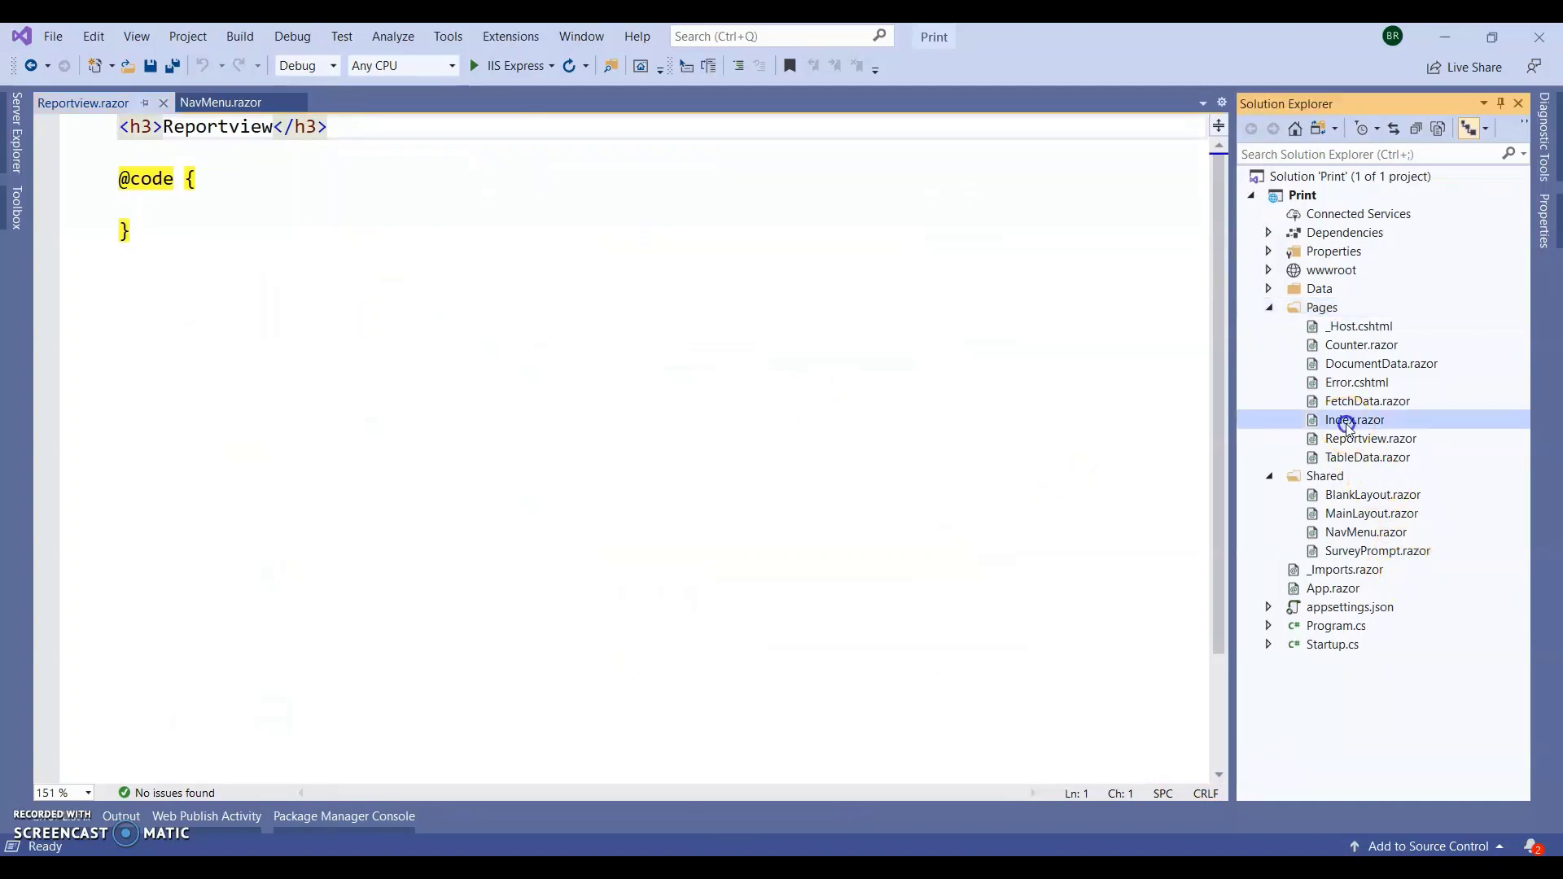
{"action": "left_click", "coordinate": [558, 427]}
{"action": "key", "text": "ctrl+a"}
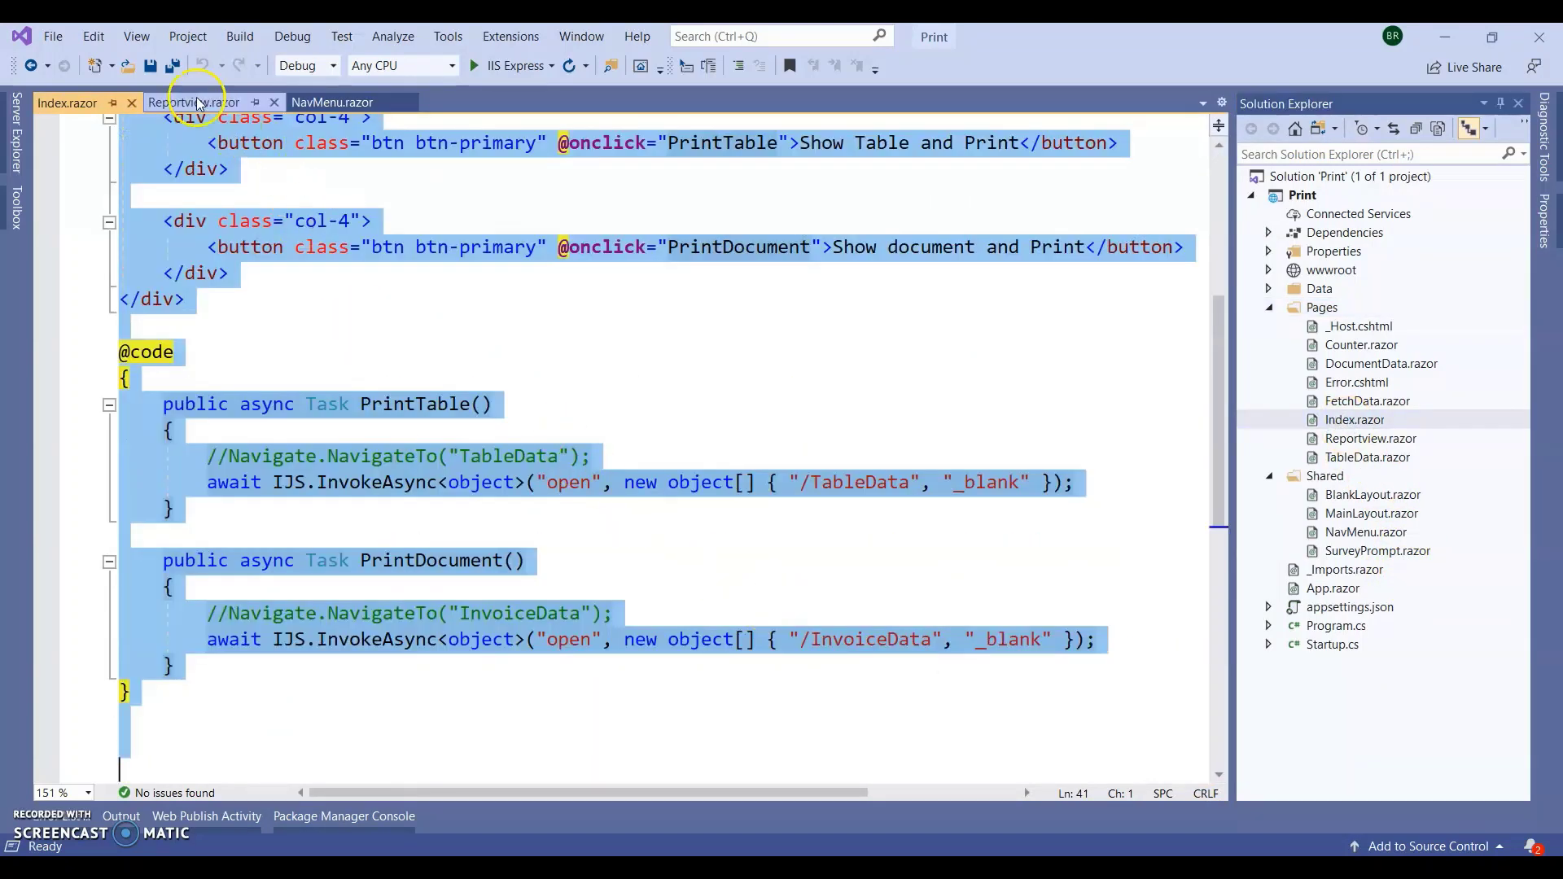
{"action": "left_click", "coordinate": [197, 103]}
{"action": "key", "text": "ctrl+a"}
{"action": "type", "text": "@page \"/\"  @inject NavigationManager Navigate @inject IJSRuntime IJS    <h1>Hello, viewers!</h1>  <hr /> <p>In this session we will see, how to use print in Blazor</p>  <hr />  <div class=\"row\">     <div class=\"col-4\">         <button class=\"btn btn-primary\" @onclick=\"PrintTable\">Show Table and Print</button>     </div>      <div class=\"col-4\">         <button class=\"btn btn-primary\" @onclick=\"PrintDocument\">Show document and Print</button>     </div> </div>  @code {     public async Task PrintTable()     {         //Navigate.NavigateTo(\"TableData\");         await IJS.InvokeAsync<object>(\"open\", new object[] { \"/TableData\", \"_blank\" });     }      public async Task PrintDocument()     {         //Navigate.NavigateTo(\"InvoiceData\");         await IJS.InvokeAsync<object>(\"open\", new object[] { \"/InvoiceData\", \"_blank\" });     } }"}
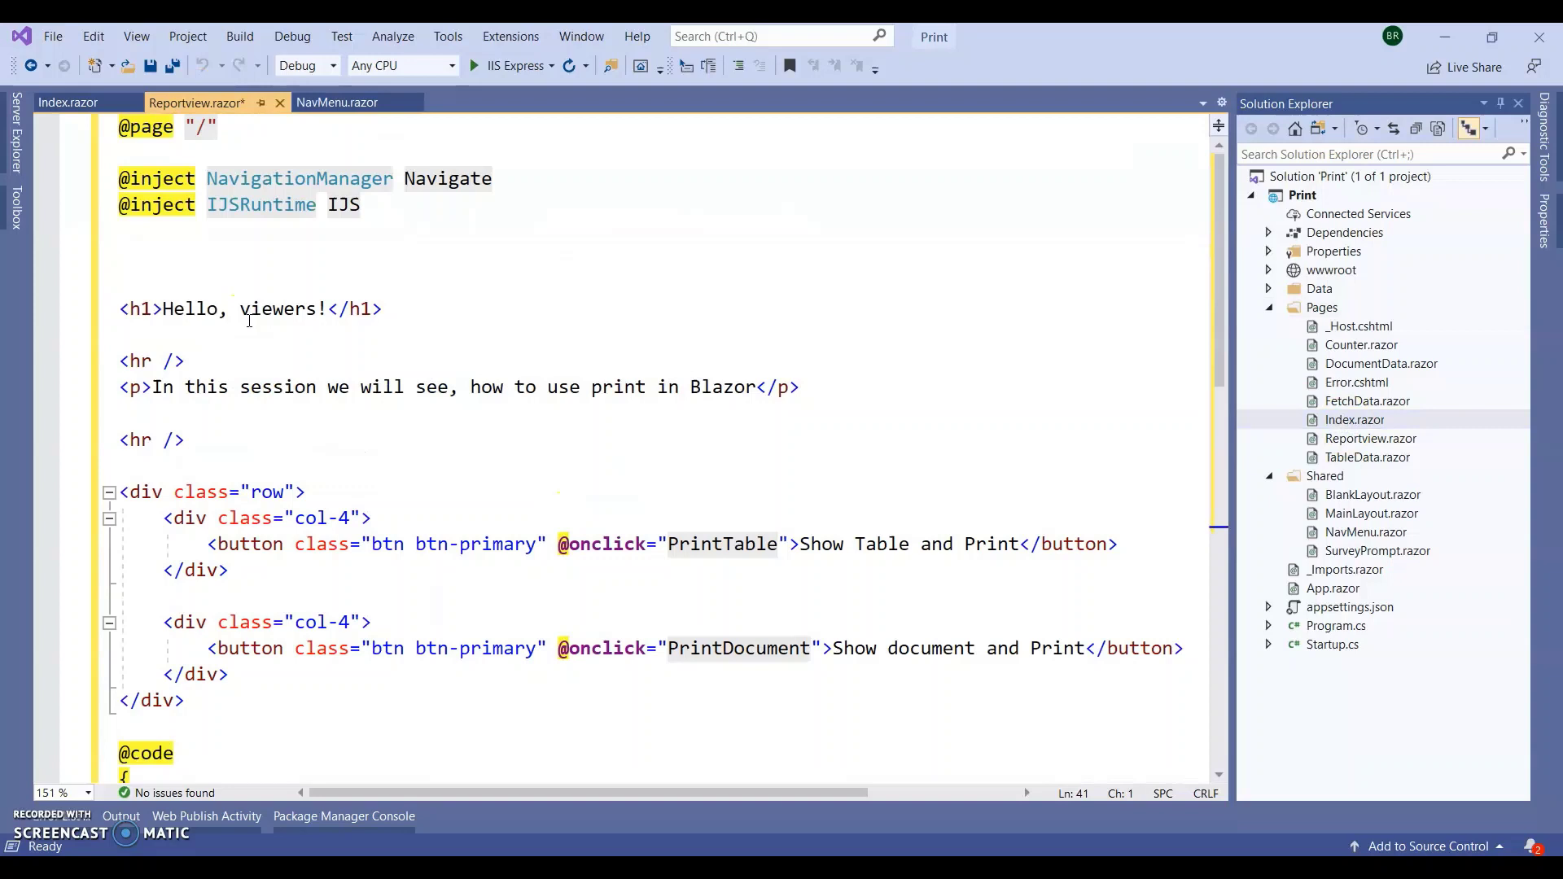
Step: Route the page at /RptViewer, point the NavMenu Report Viewer href to RptViewer, and save
{"action": "left_click", "coordinate": [206, 127]}
{"action": "type", "text": "RptV"}
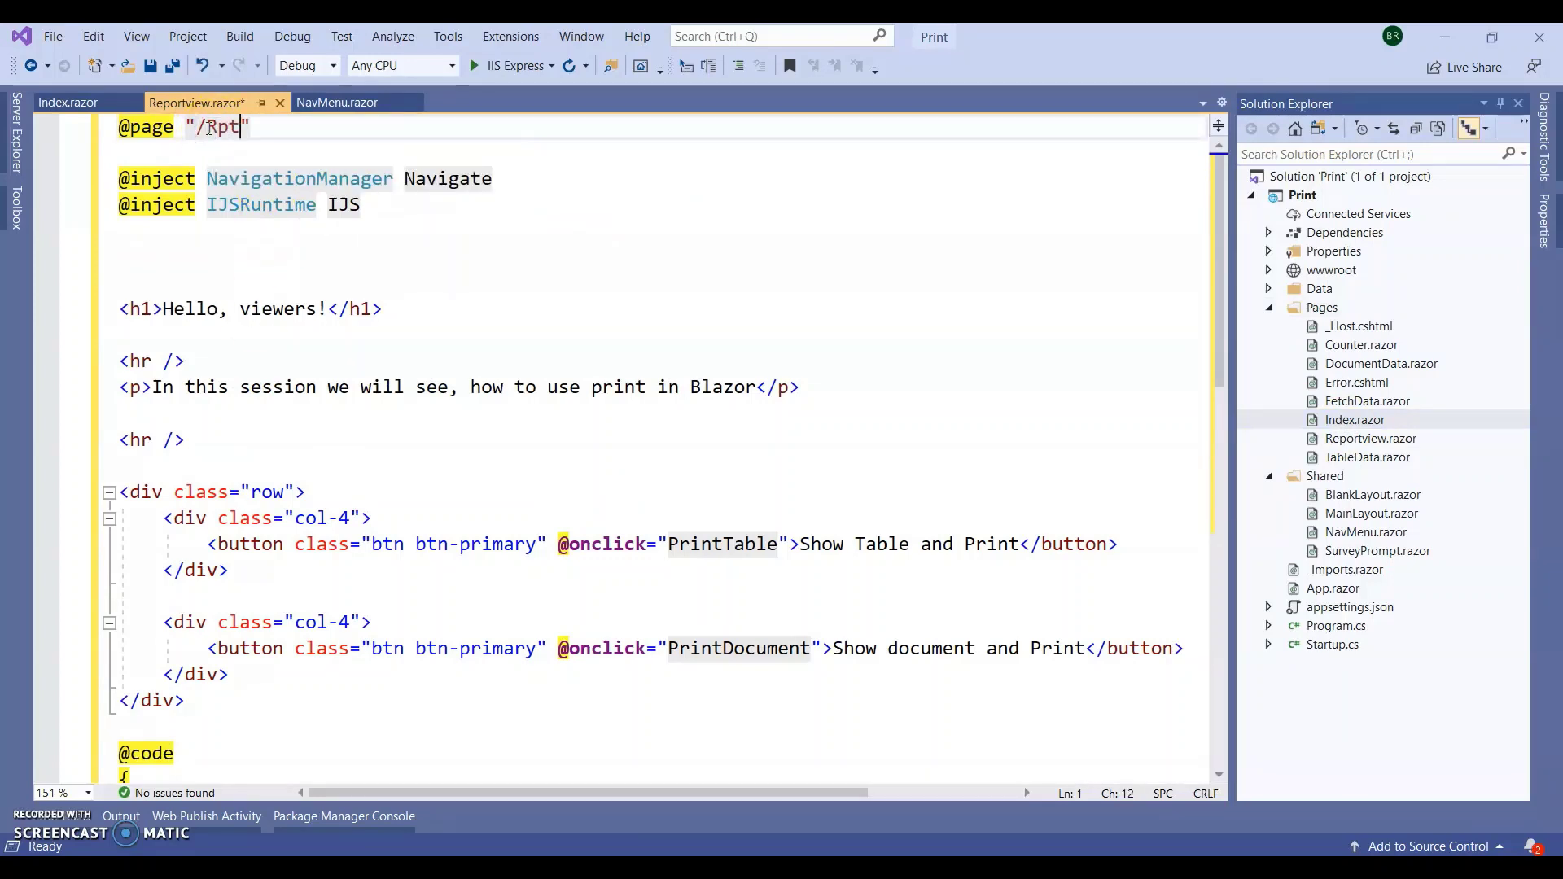
{"action": "type", "text": "iewer"}
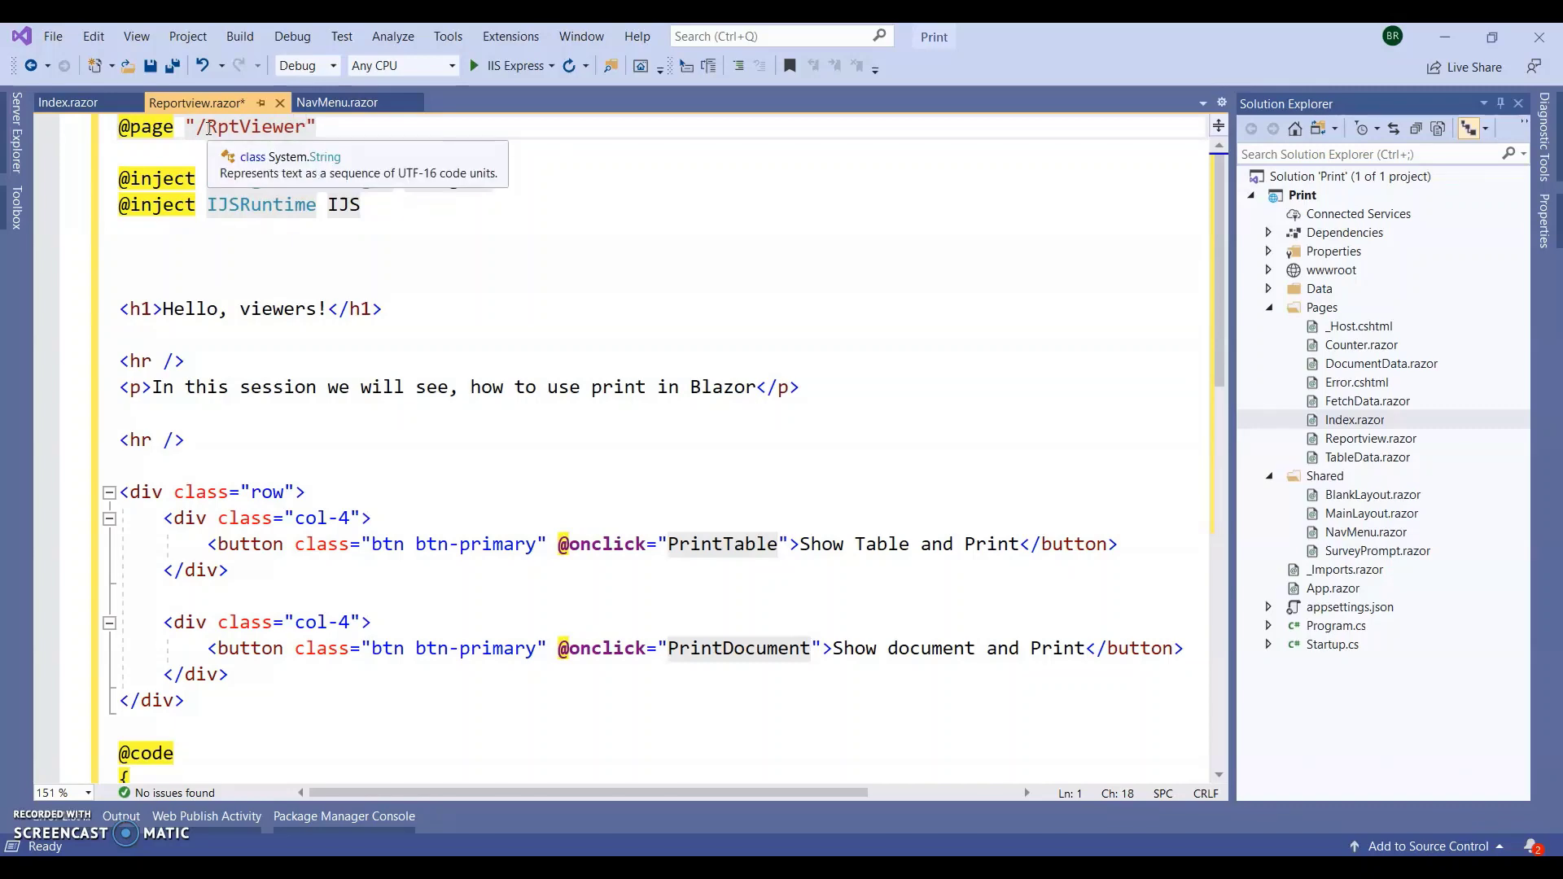
{"action": "double_click", "coordinate": [208, 127]}
{"action": "key", "text": "ctrl+c"}
{"action": "left_click", "coordinate": [345, 104]}
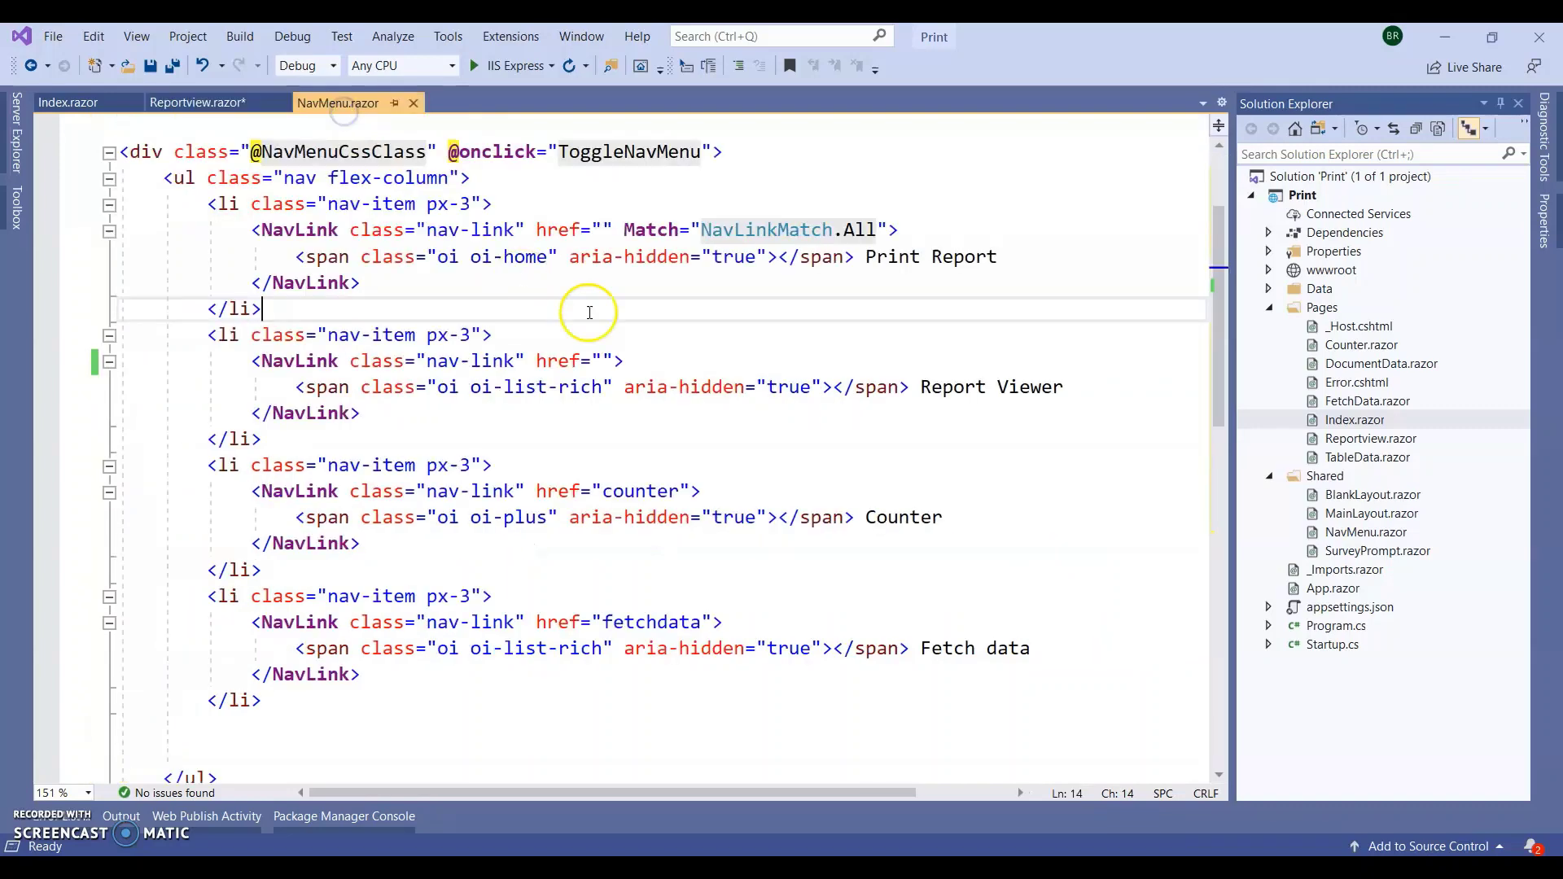
{"action": "left_click", "coordinate": [599, 360]}
{"action": "key", "text": "ctrl+v"}
{"action": "left_click", "coordinate": [586, 311]}
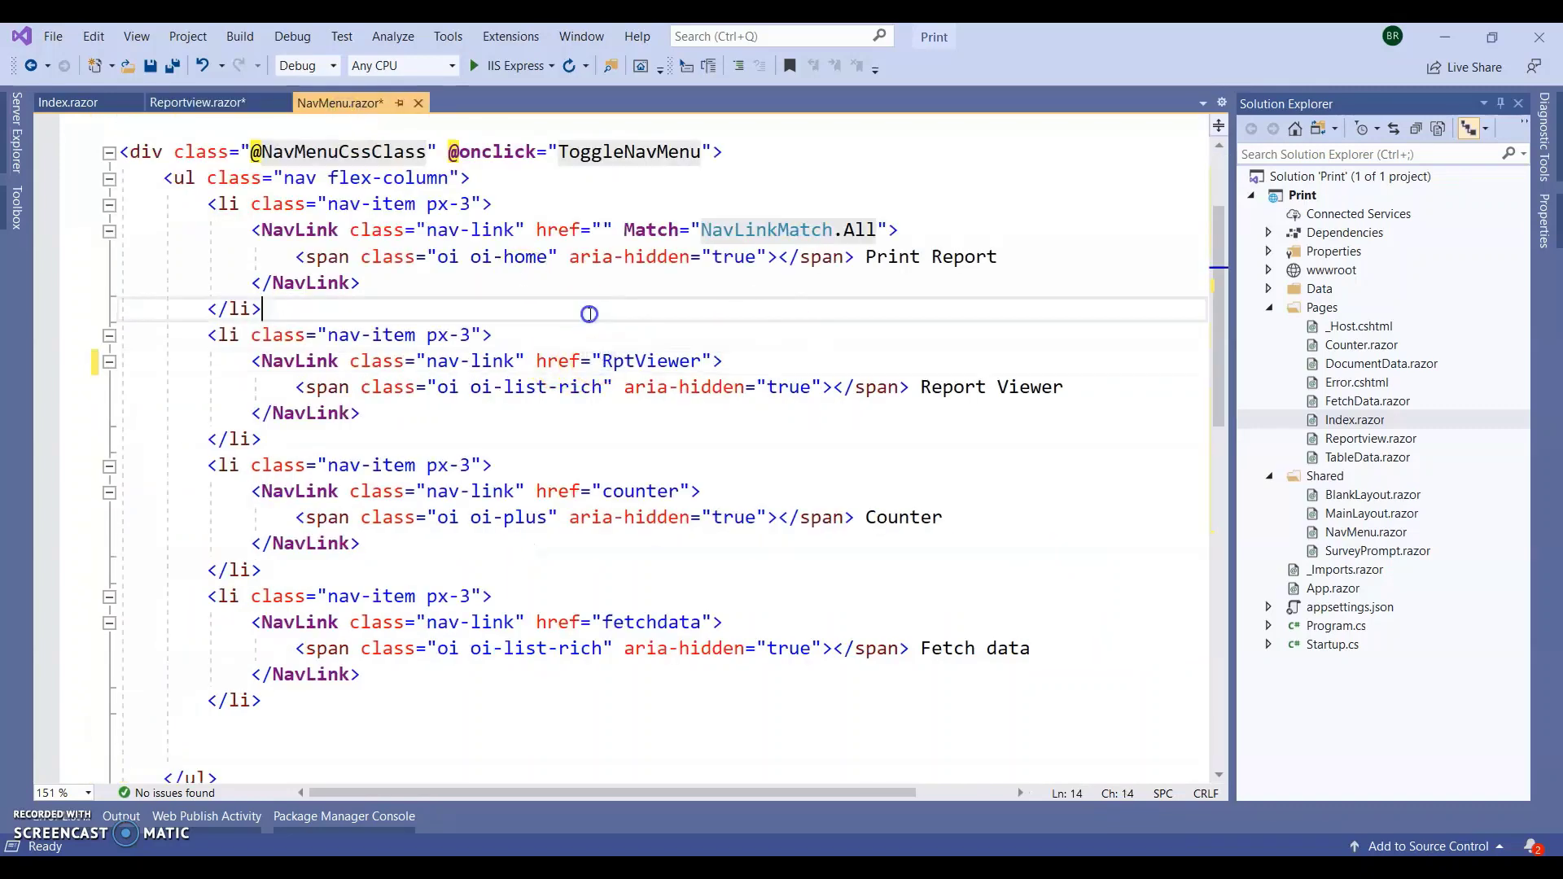
{"action": "key", "text": "ctrl+s"}
Step: Close the NavMenu and Index tabs and review PrintTable's IJS.InvokeAsync call to TableData
{"action": "left_click", "coordinate": [414, 104]}
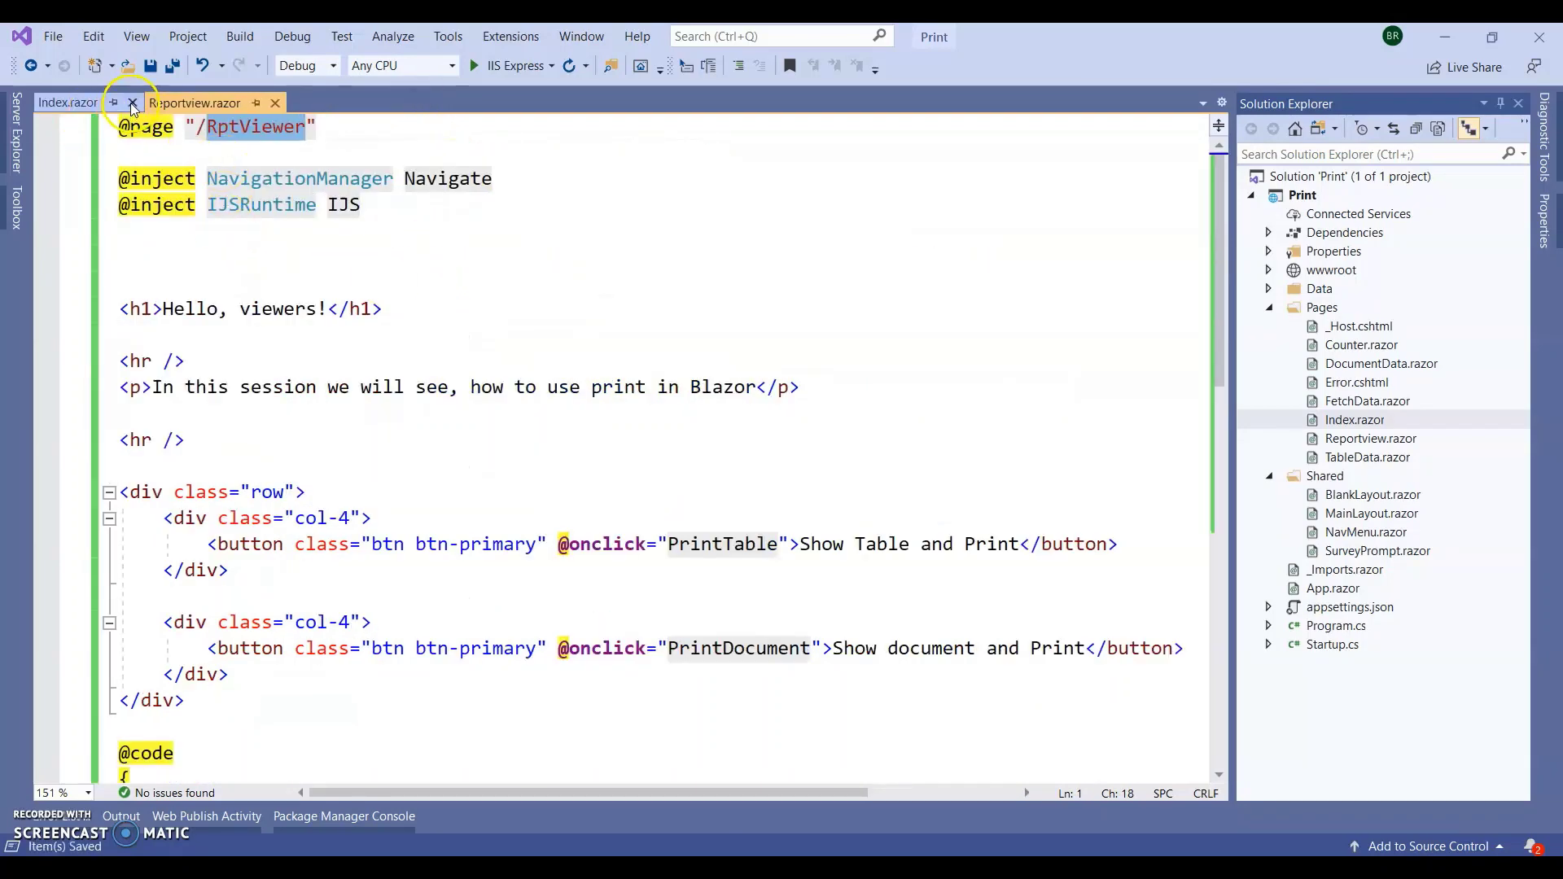
{"action": "left_click", "coordinate": [133, 104]}
{"action": "left_click", "coordinate": [363, 258]}
{"action": "scroll", "coordinate": [366, 260], "scroll_direction": "down", "scroll_amount": 4}
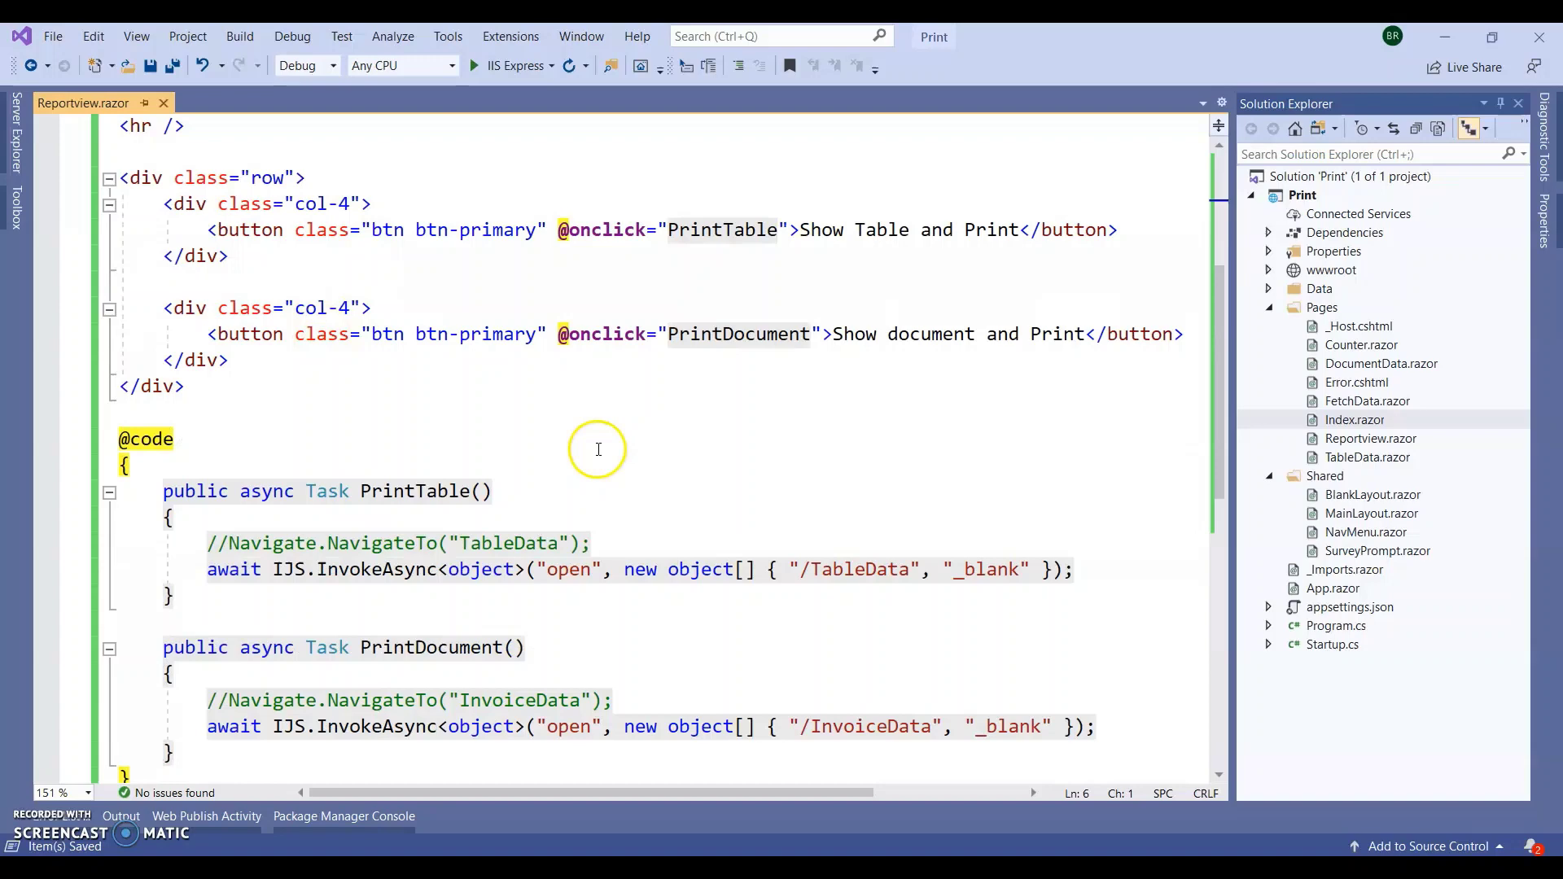
{"action": "scroll", "coordinate": [599, 449], "scroll_direction": "up", "scroll_amount": 2}
{"action": "left_click", "coordinate": [733, 388]}
{"action": "scroll", "coordinate": [474, 455], "scroll_direction": "down", "scroll_amount": 4}
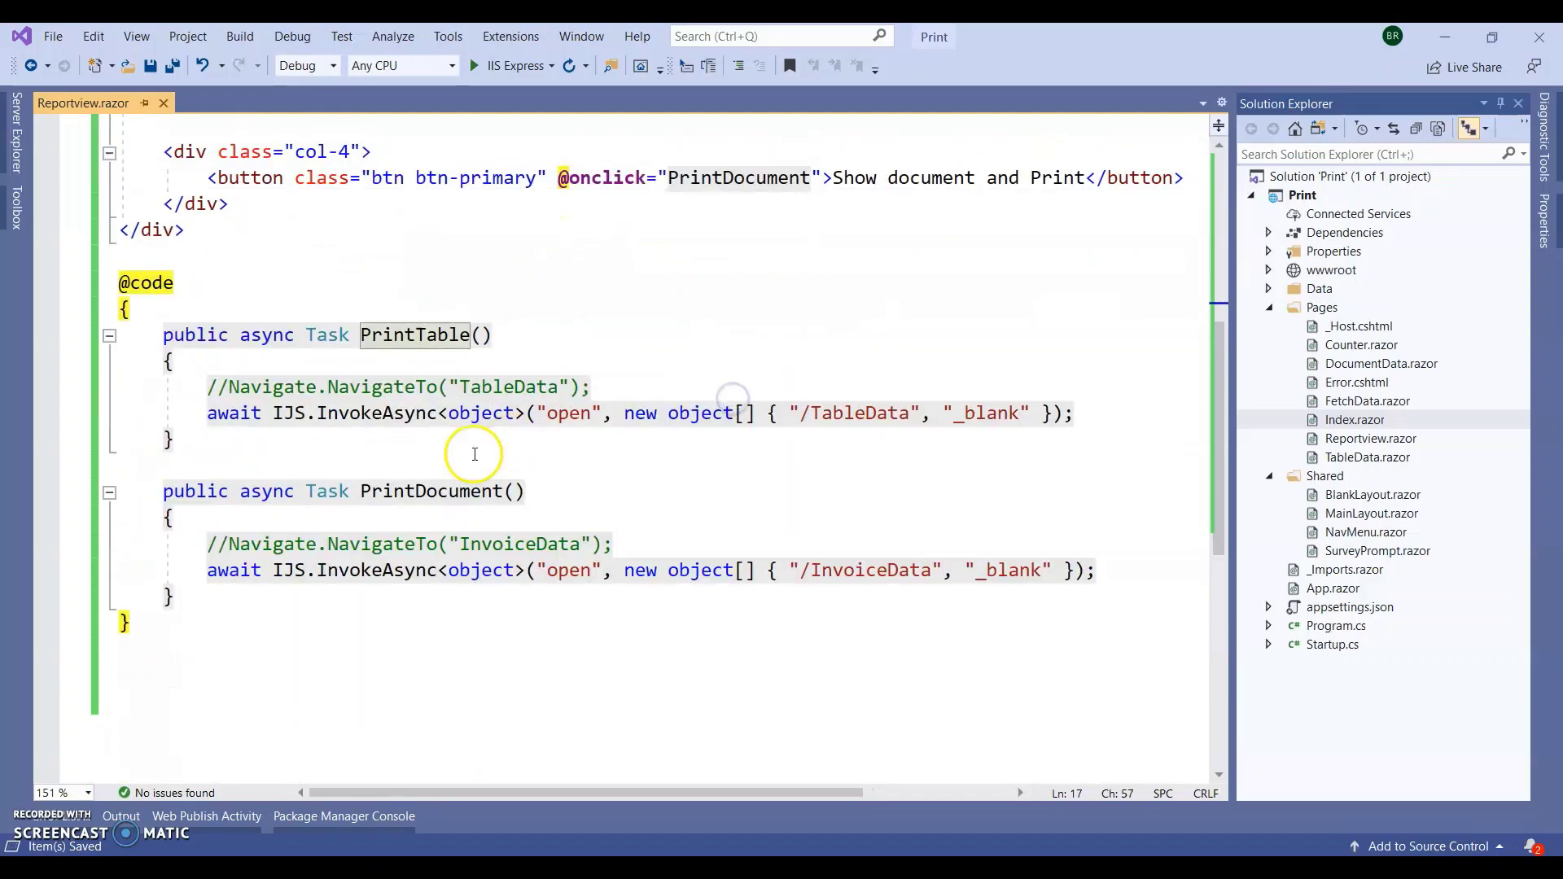
{"action": "left_click_drag", "start_coordinate": [272, 413], "coordinate": [378, 416]}
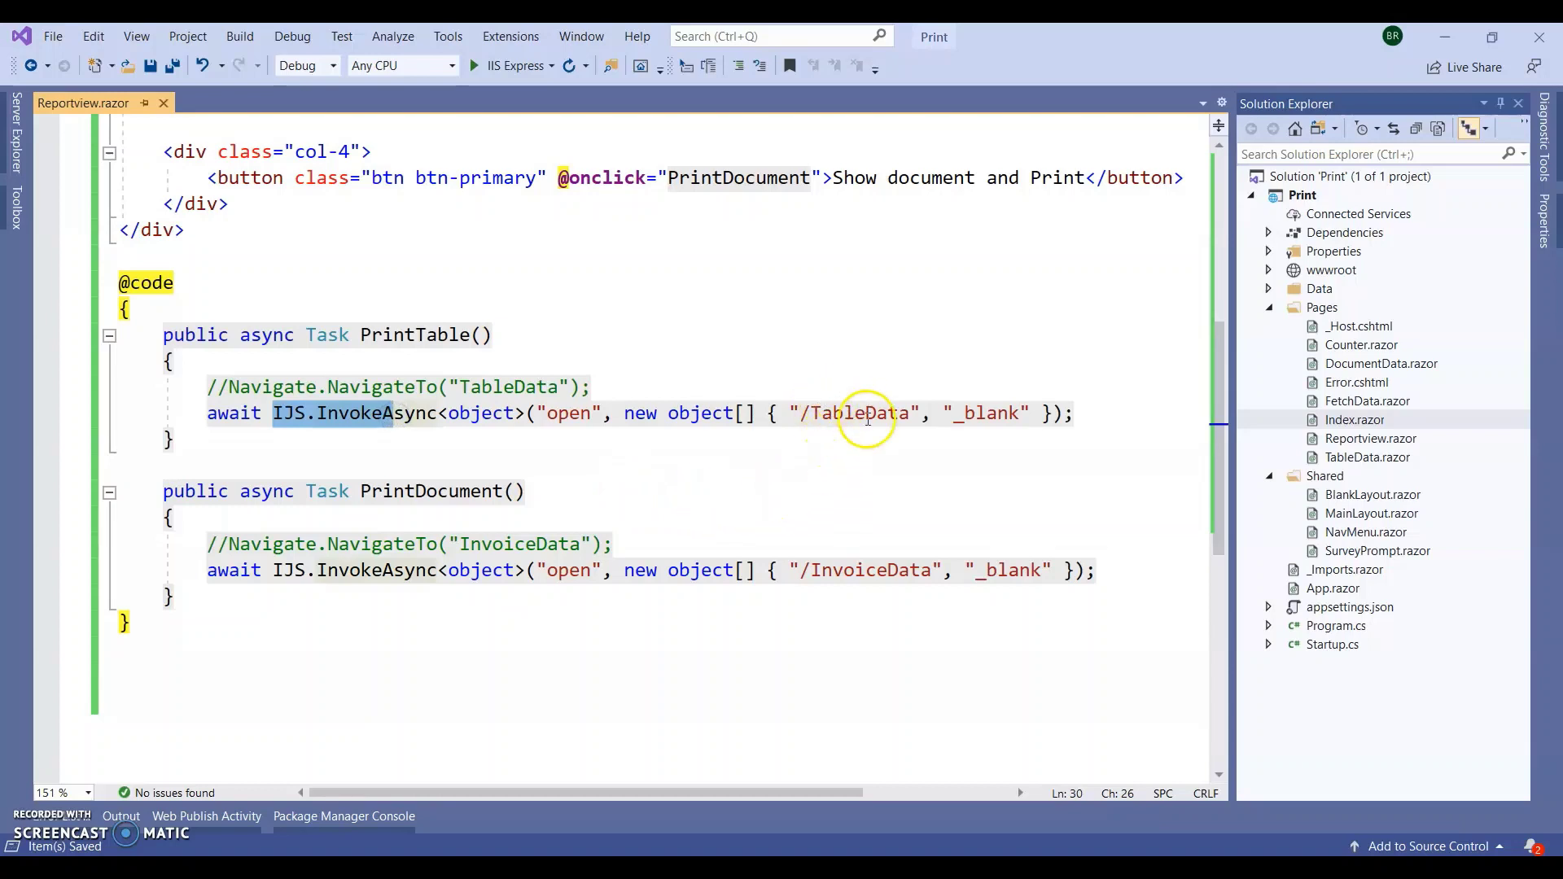
{"action": "left_click", "coordinate": [818, 415]}
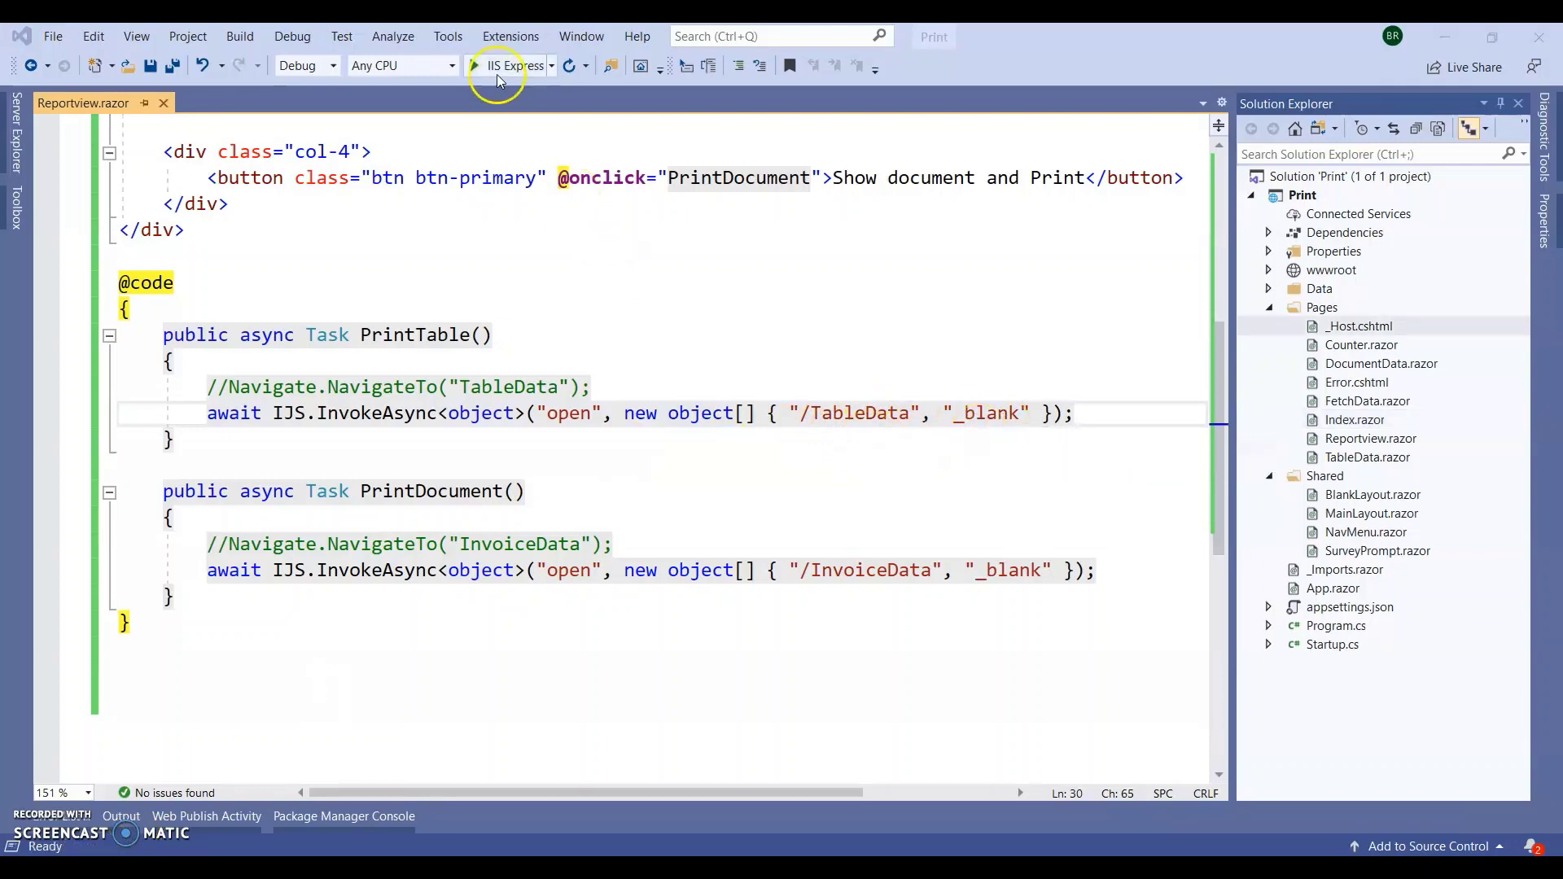
Step: Run the app in Chrome, open Report Viewer, and try printing the table before closing it
{"action": "left_click", "coordinate": [482, 66]}
{"action": "left_click", "coordinate": [527, 361]}
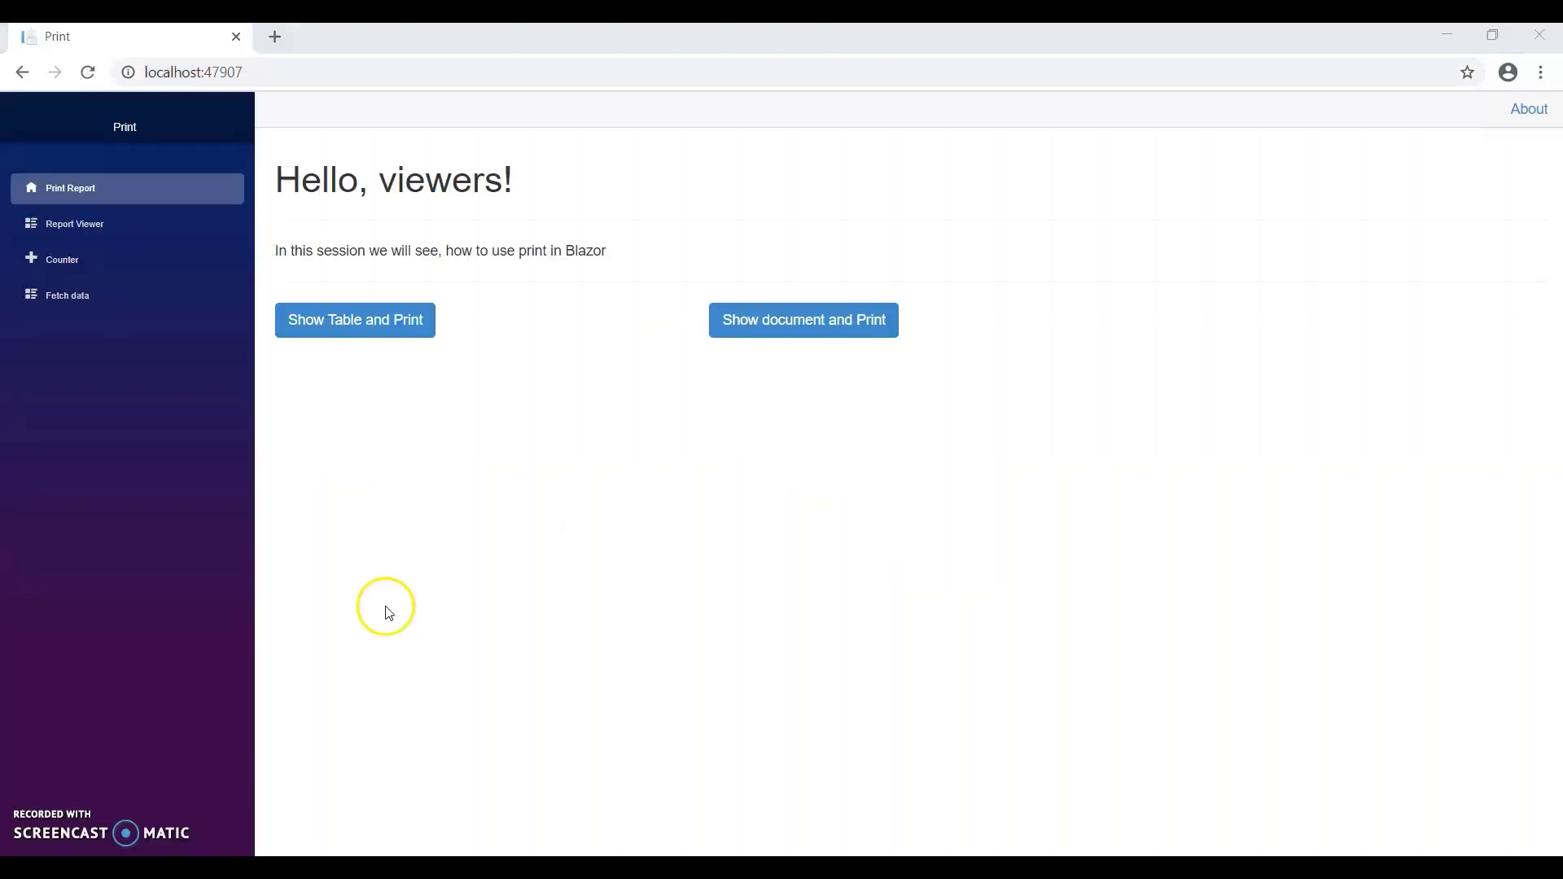
{"action": "left_click", "coordinate": [88, 234]}
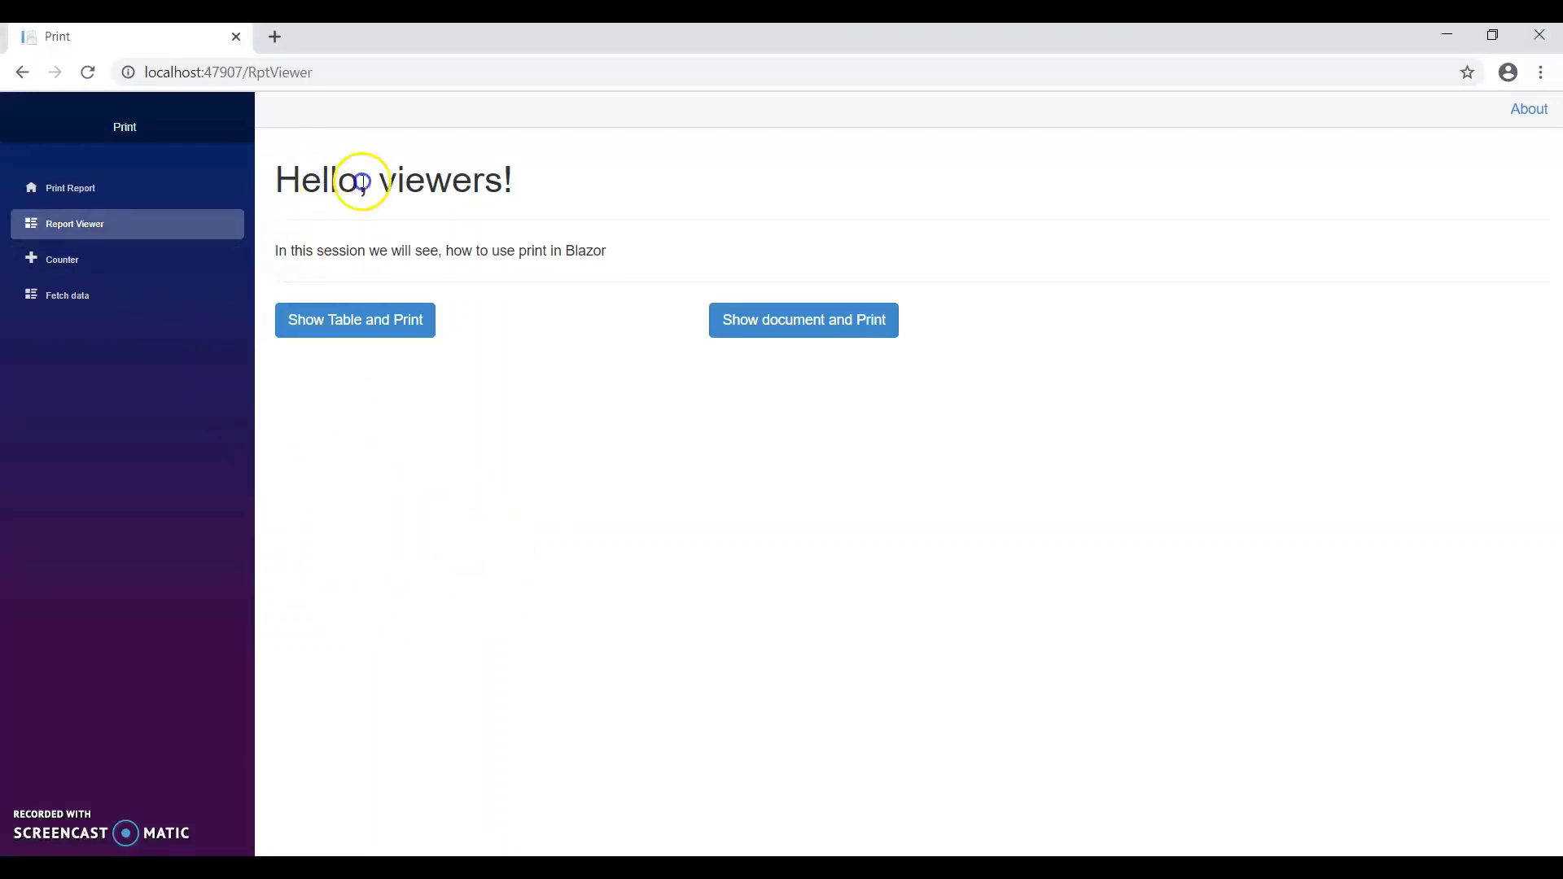
{"action": "left_click_drag", "start_coordinate": [321, 180], "coordinate": [897, 403]}
{"action": "left_click", "coordinate": [792, 530]}
{"action": "left_click", "coordinate": [363, 325]}
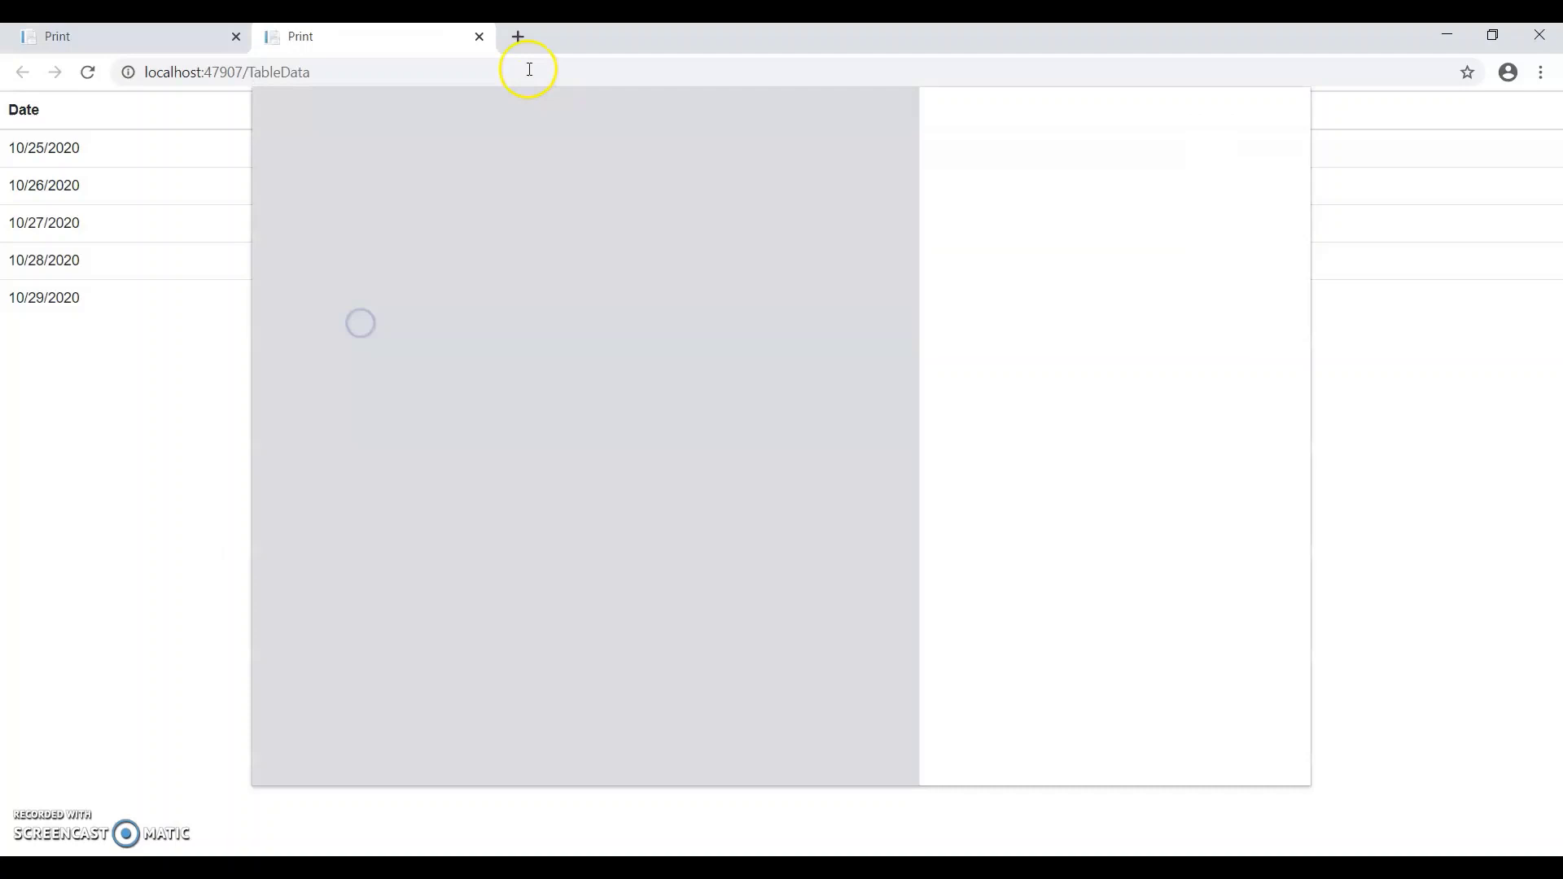
{"action": "left_click", "coordinate": [480, 37]}
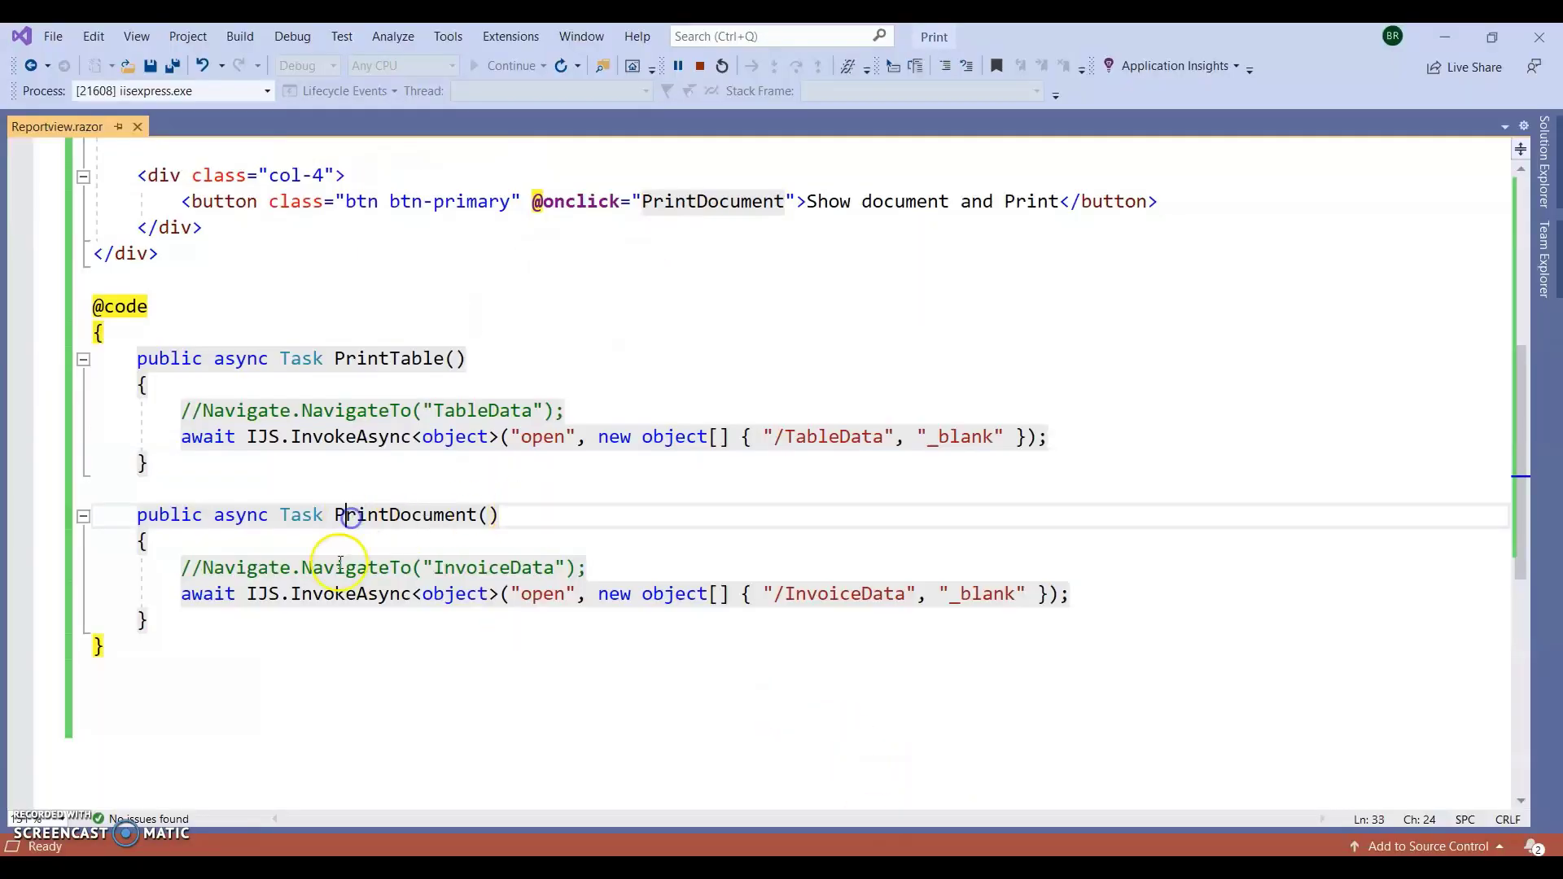
Step: Delete PrintTable and PrintDocument and rename the button handlers to ShowTable and ShowDocument
{"action": "left_click_drag", "start_coordinate": [95, 443], "coordinate": [192, 698]}
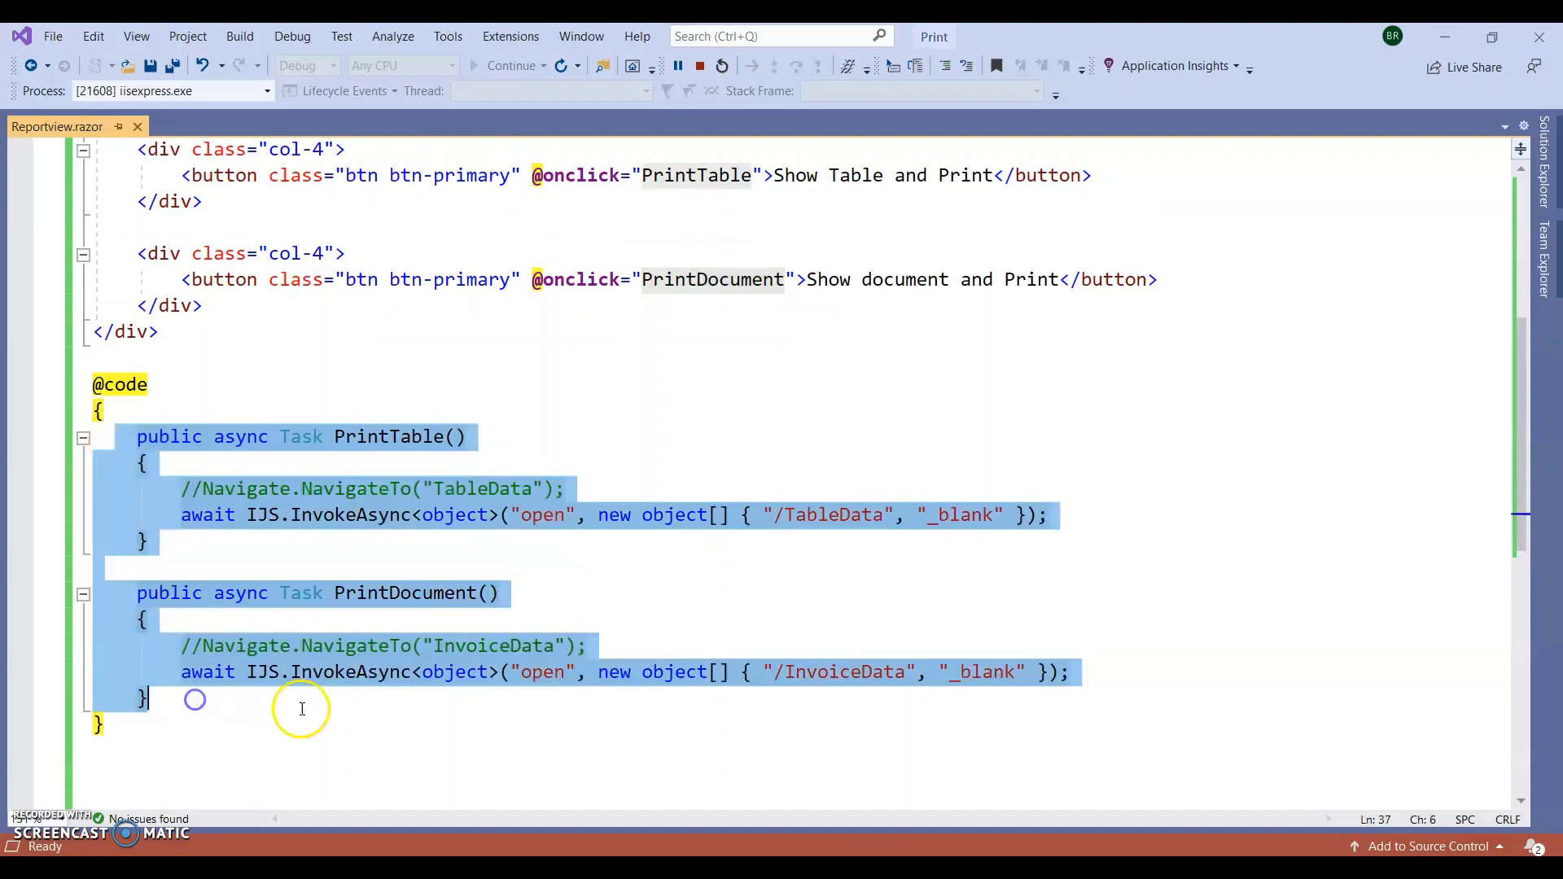
{"action": "scroll", "coordinate": [633, 604], "scroll_direction": "up", "scroll_amount": 1}
{"action": "left_click", "coordinate": [642, 597]}
{"action": "scroll", "coordinate": [360, 593], "scroll_direction": "down", "scroll_amount": 2}
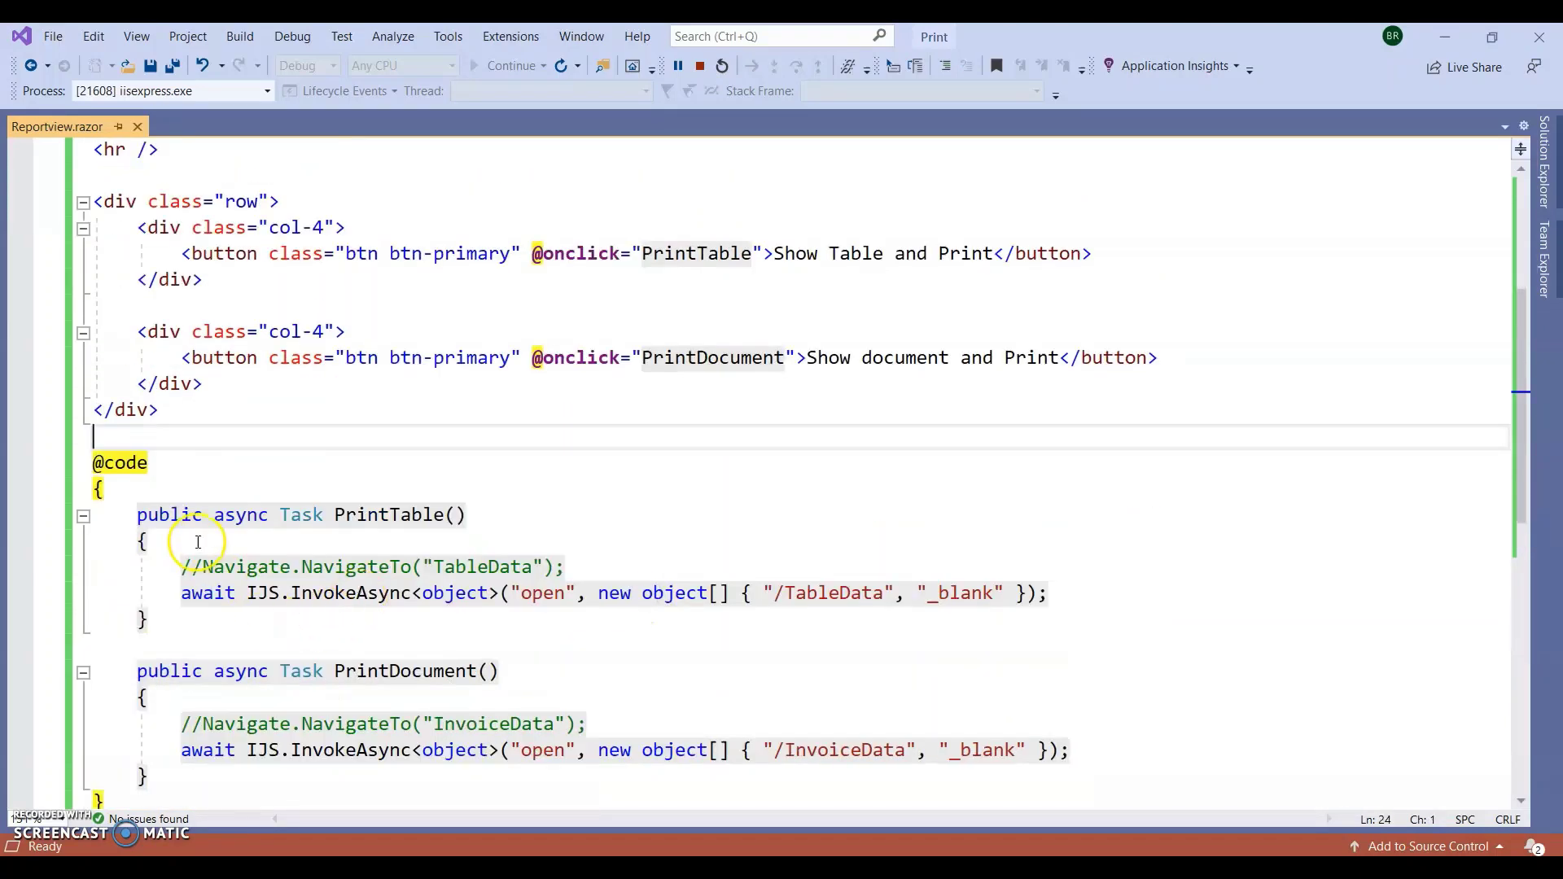
{"action": "left_click", "coordinate": [127, 515]}
{"action": "left_click_drag", "start_coordinate": [127, 515], "coordinate": [195, 783]}
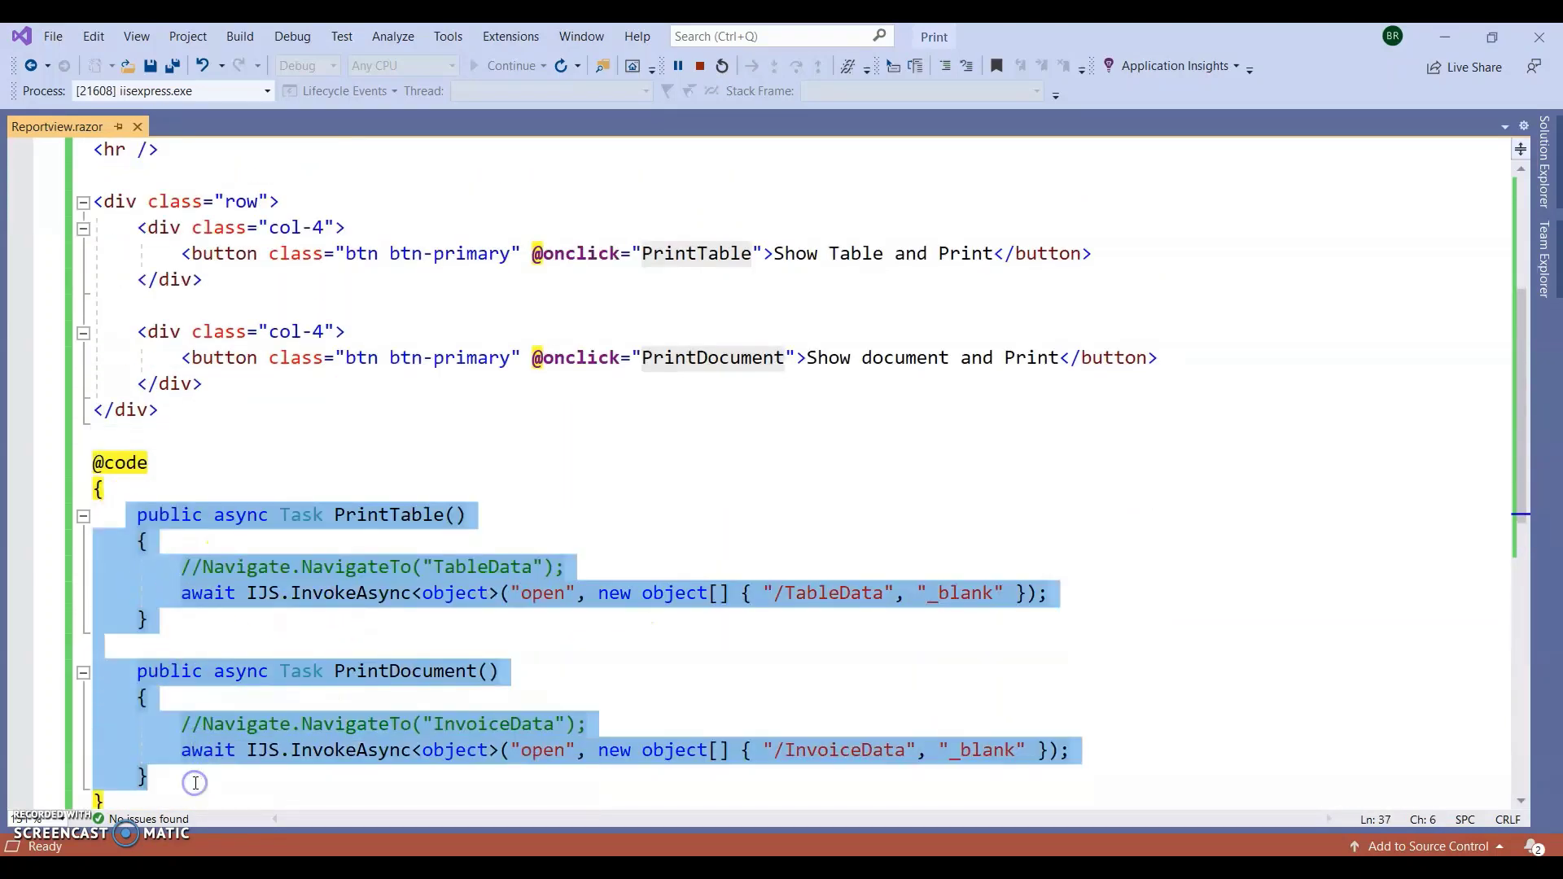
{"action": "key", "text": "Delete"}
{"action": "scroll", "coordinate": [645, 443], "scroll_direction": "up", "scroll_amount": 1}
{"action": "scroll", "coordinate": [648, 415], "scroll_direction": "up", "scroll_amount": 1}
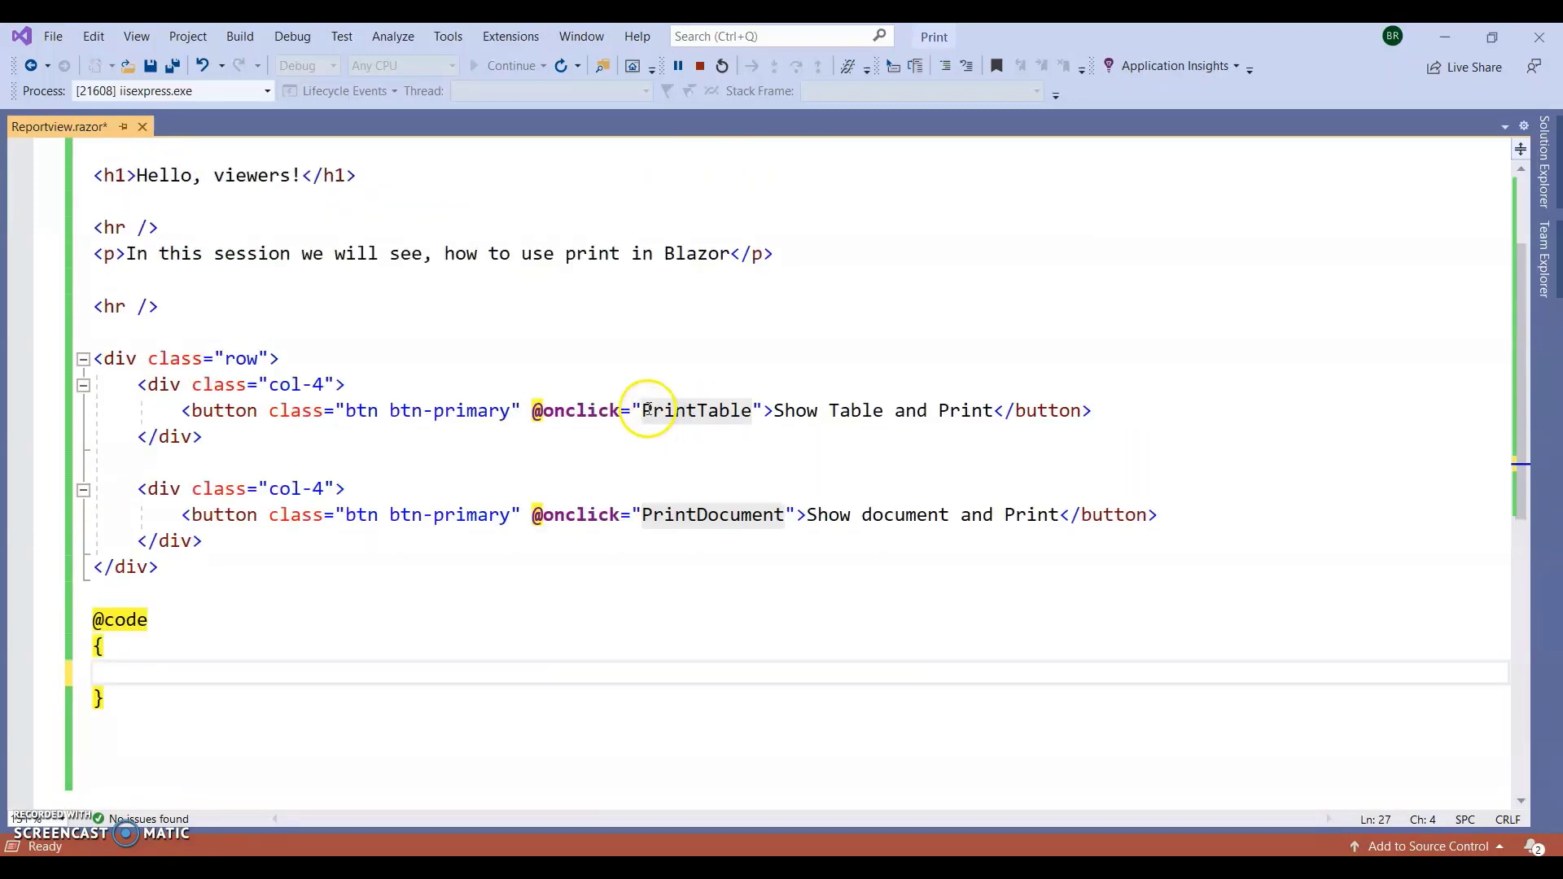
{"action": "left_click_drag", "start_coordinate": [644, 411], "coordinate": [685, 410]}
{"action": "type", "text": "Sh"}
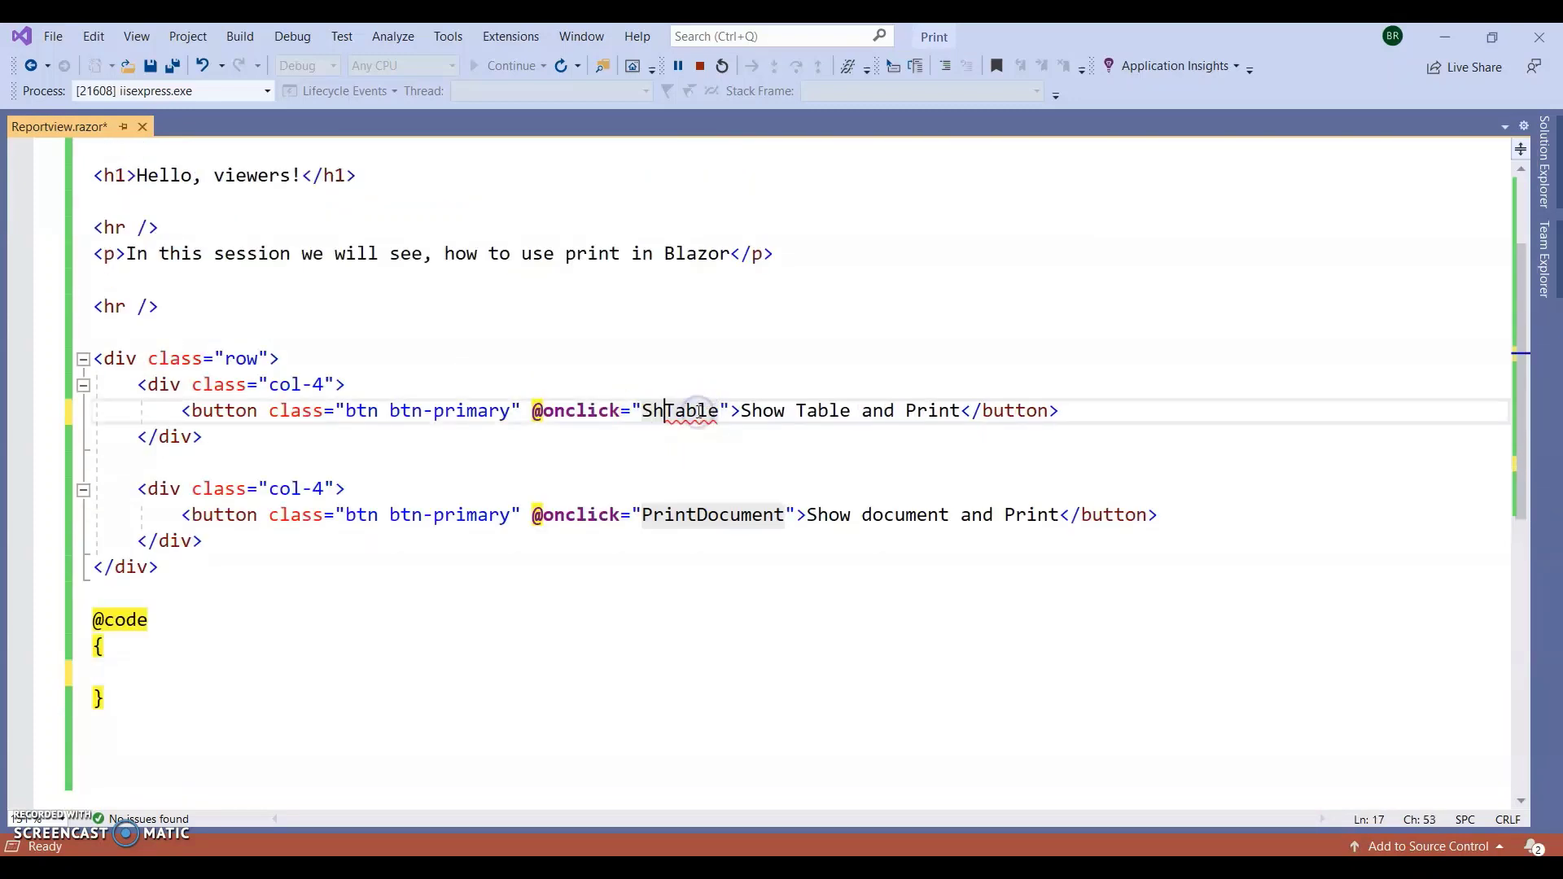
{"action": "type", "text": "ow"}
{"action": "left_click_drag", "start_coordinate": [644, 515], "coordinate": [684, 515]}
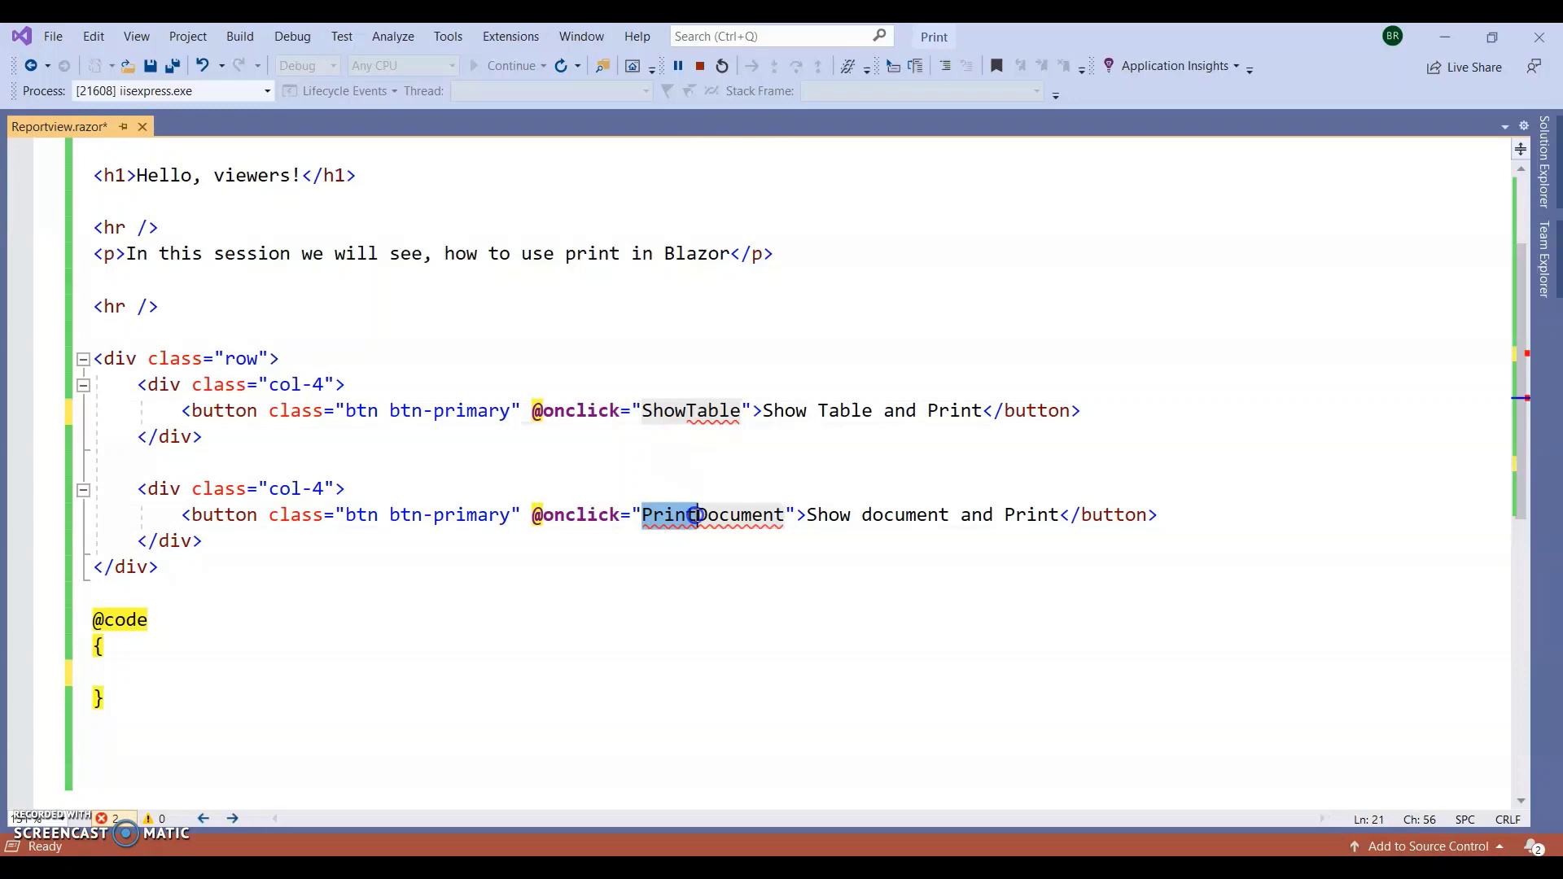
{"action": "type", "text": "Show"}
{"action": "scroll", "coordinate": [670, 525], "scroll_direction": "down", "scroll_amount": 1}
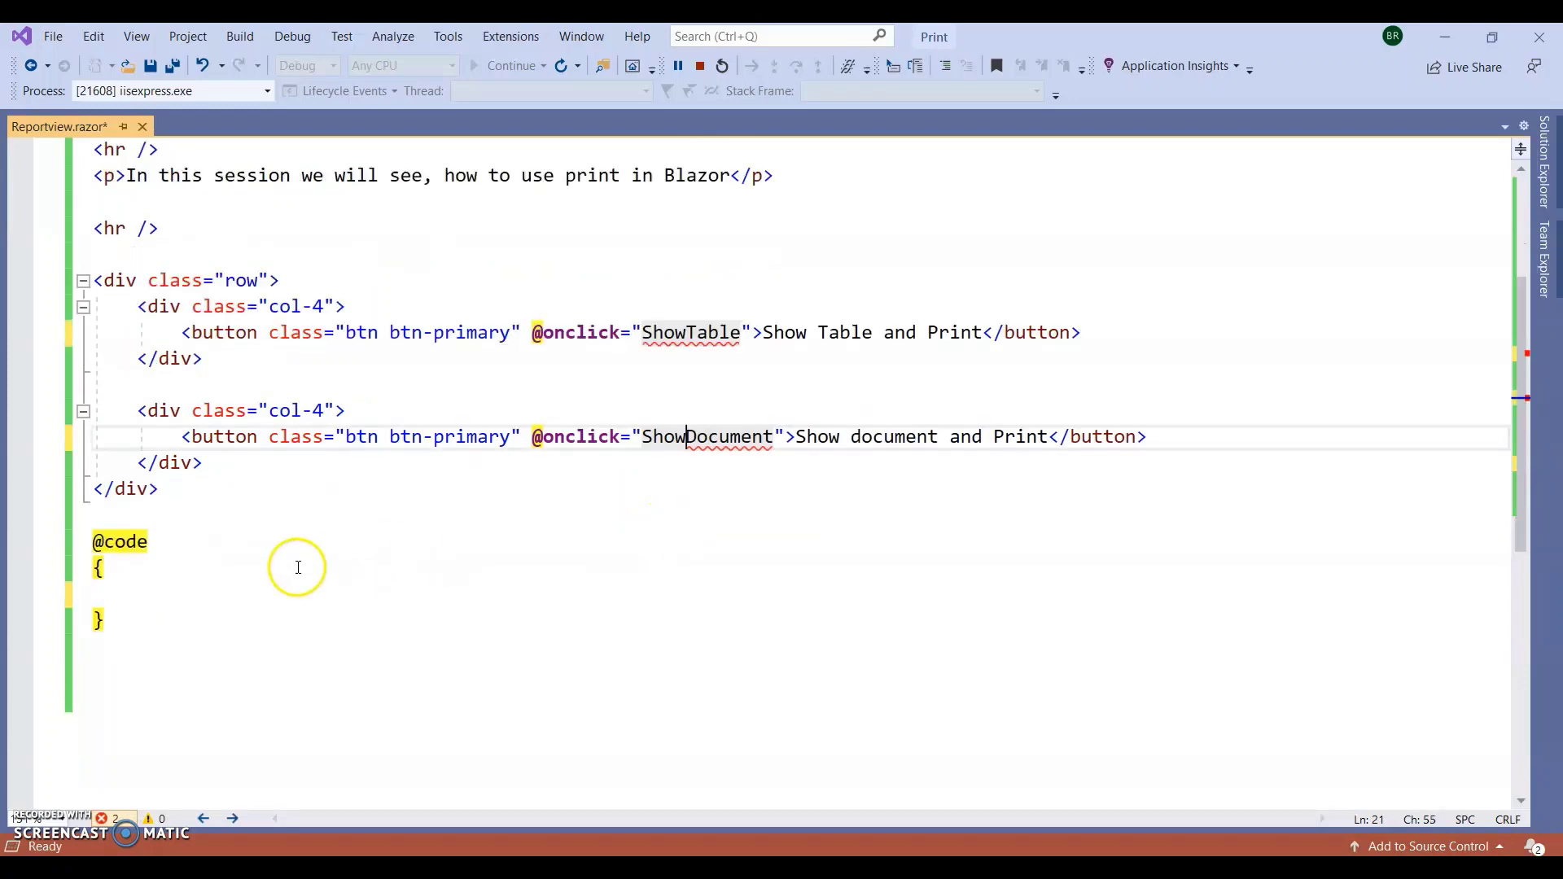
{"action": "double_click", "coordinate": [691, 332]}
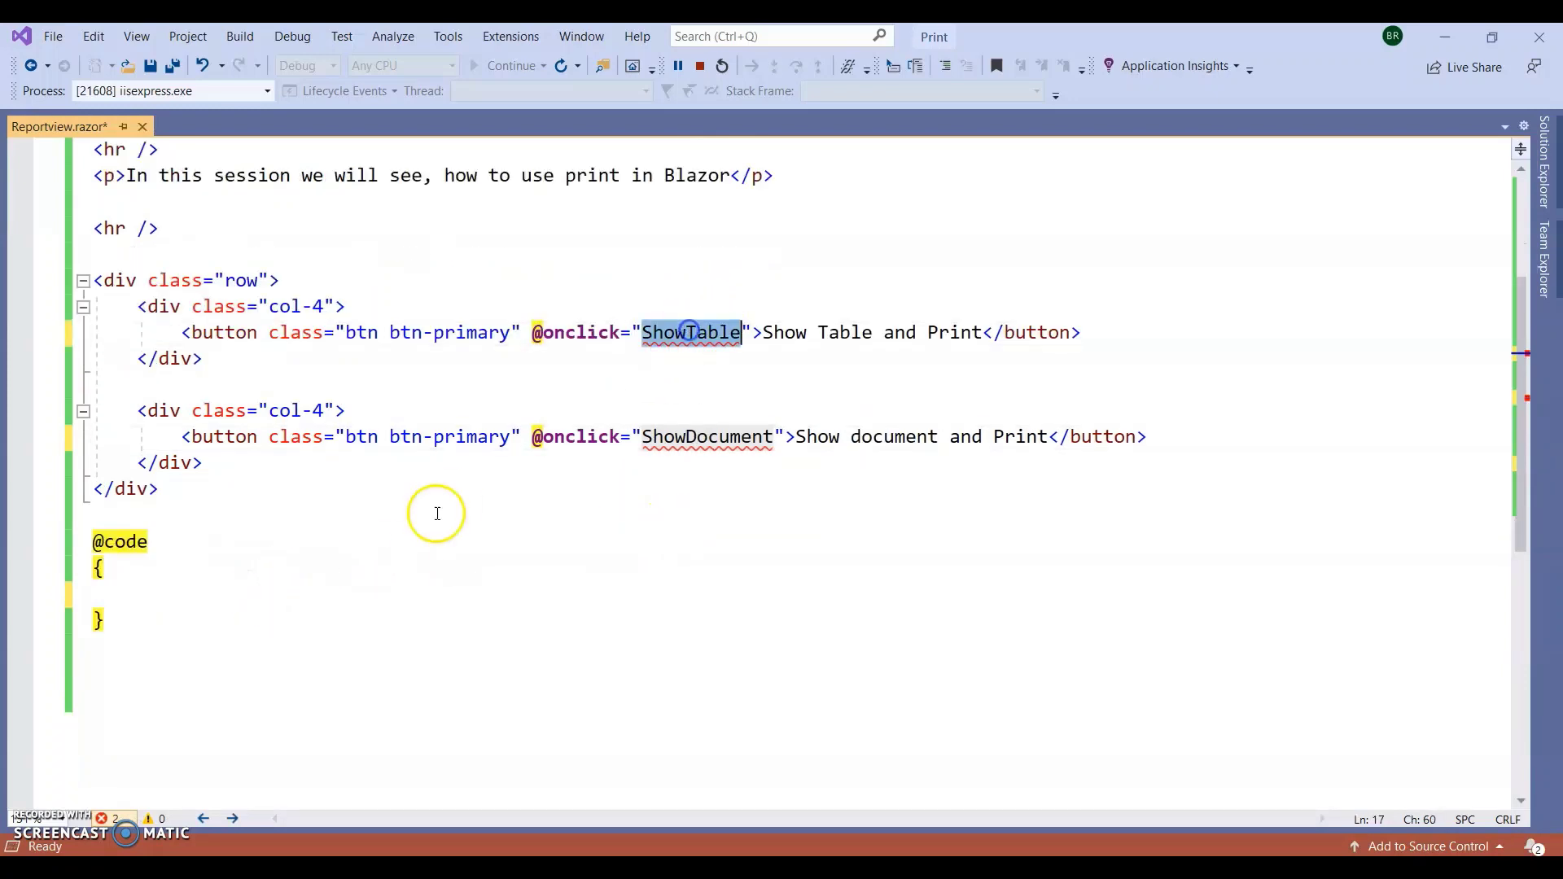
Step: Add empty public void ShowTable() and ShowDocument() methods and save the page
{"action": "left_click", "coordinate": [282, 593]}
{"action": "key", "text": "Return"}
{"action": "key", "text": "Return"}
{"action": "type", "text": "public "}
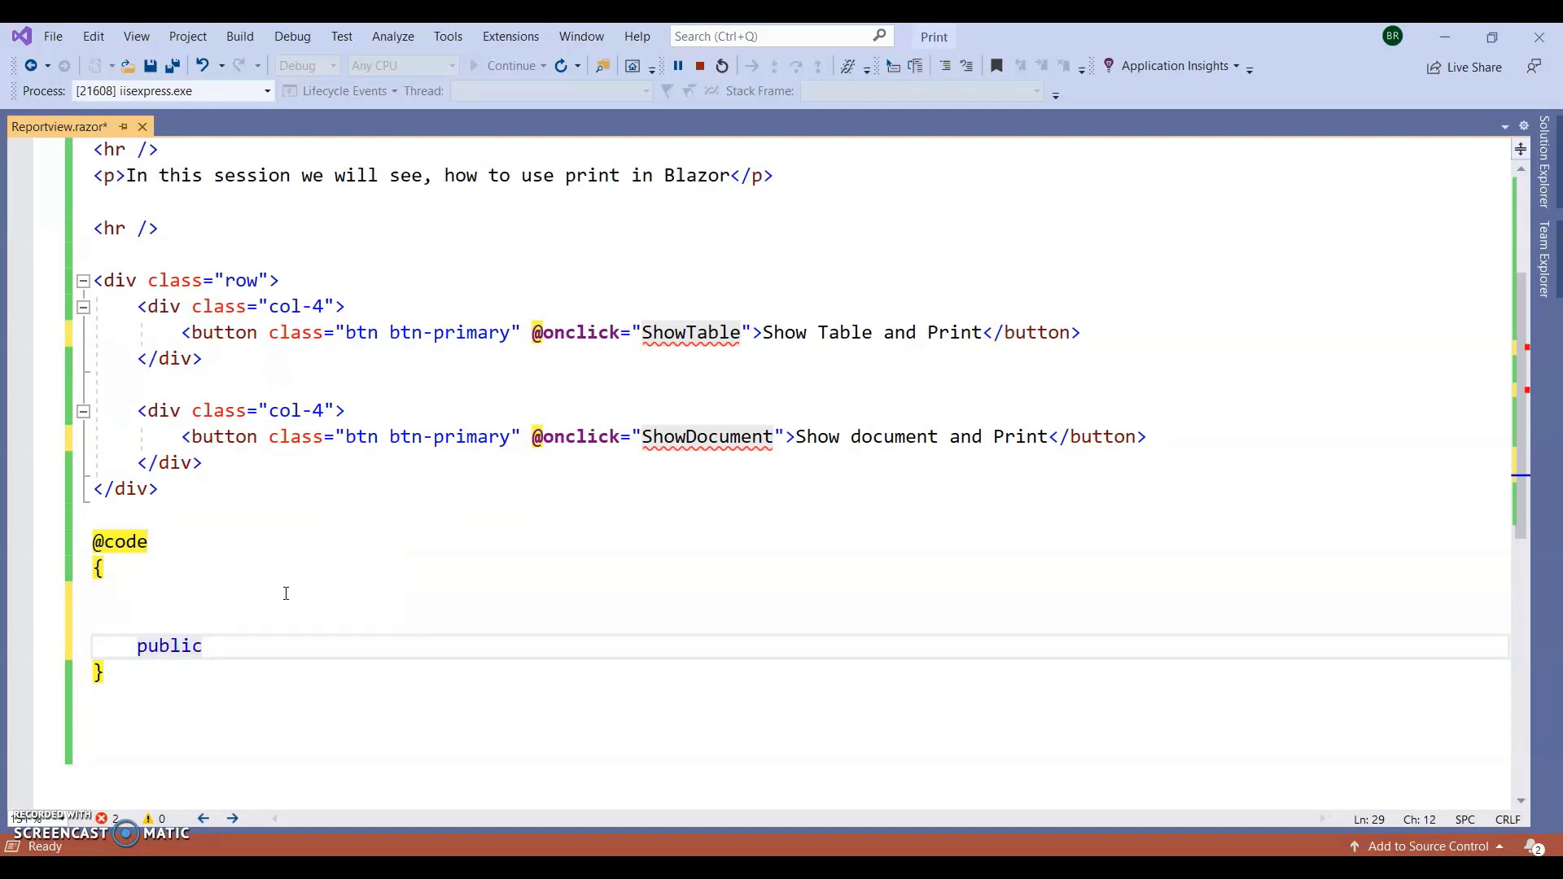
{"action": "type", "text": "void ShowTable("}
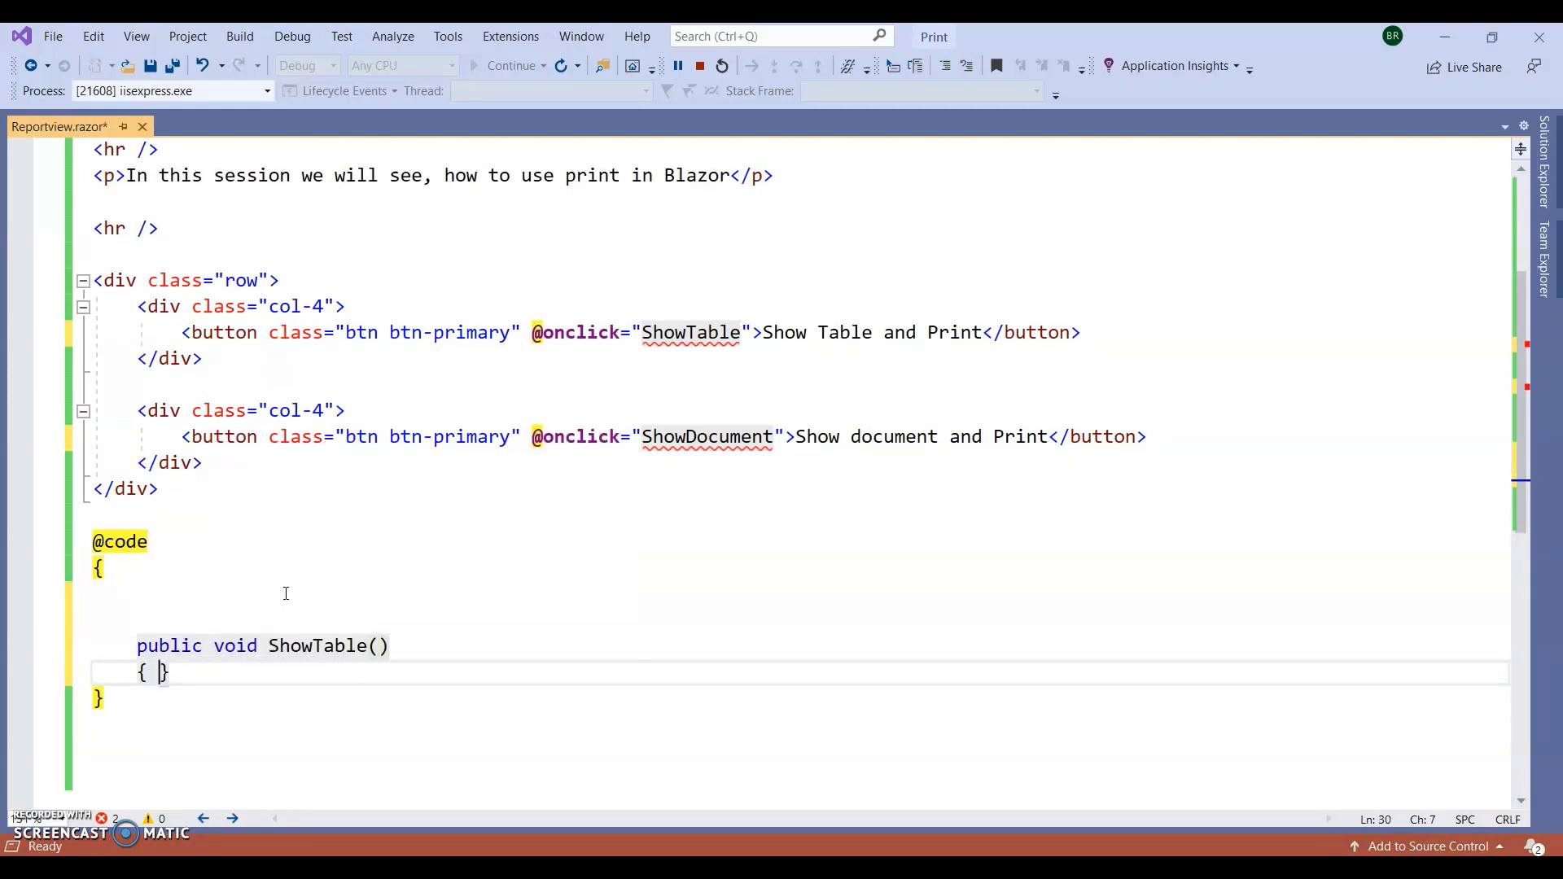
{"action": "key", "text": "Return"}
{"action": "double_click", "coordinate": [648, 436]}
{"action": "key", "text": "ctrl+c"}
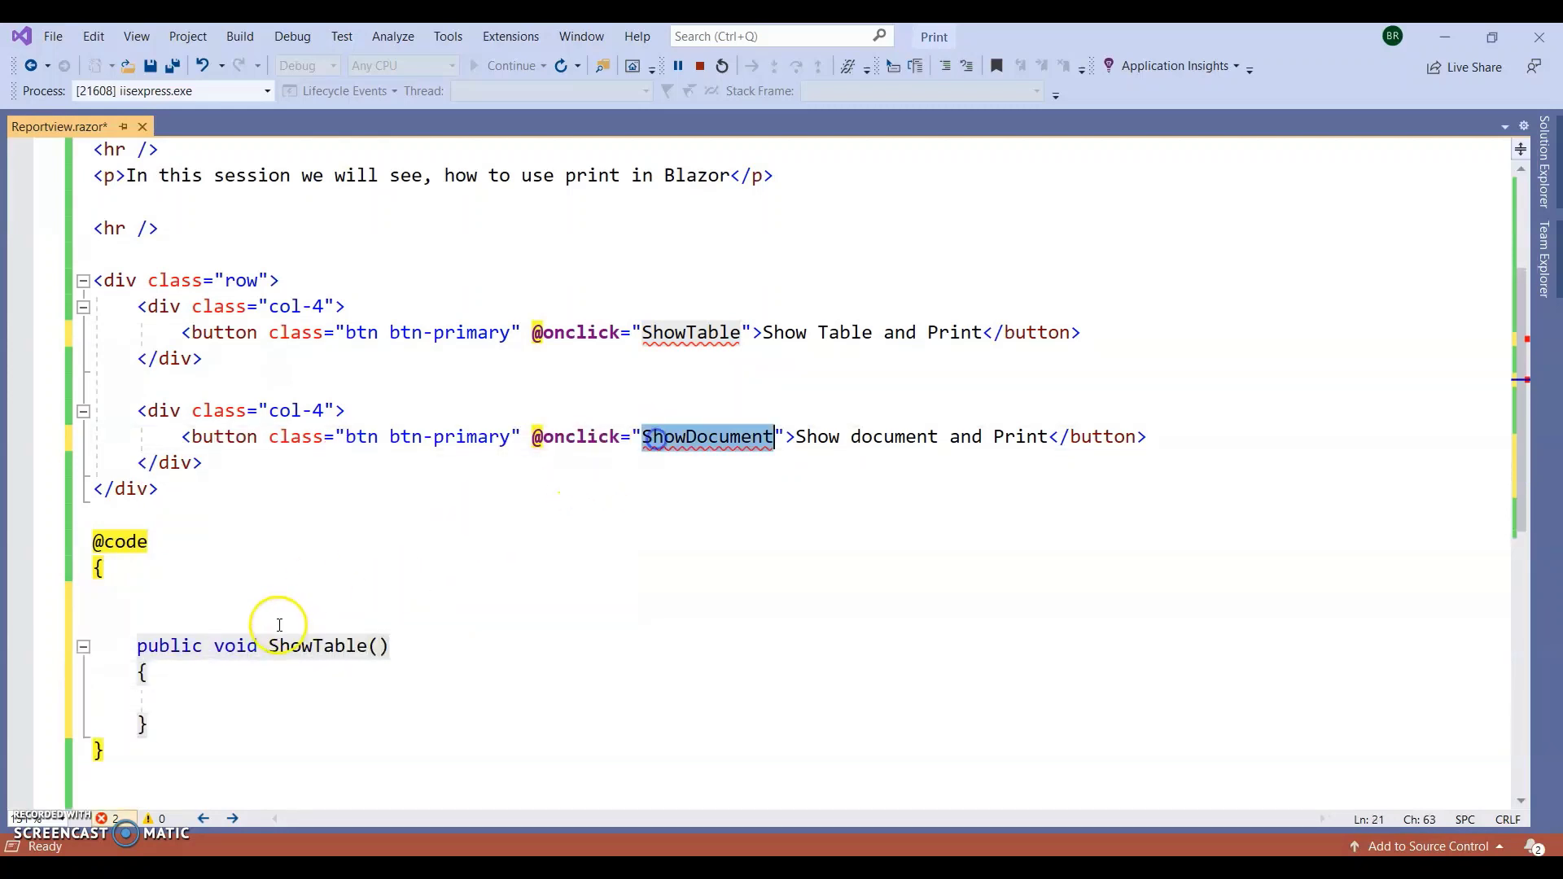
{"action": "scroll", "coordinate": [246, 610], "scroll_direction": "down", "scroll_amount": 2}
{"action": "left_click", "coordinate": [171, 577]}
{"action": "key", "text": "Return"}
{"action": "key", "text": "Return"}
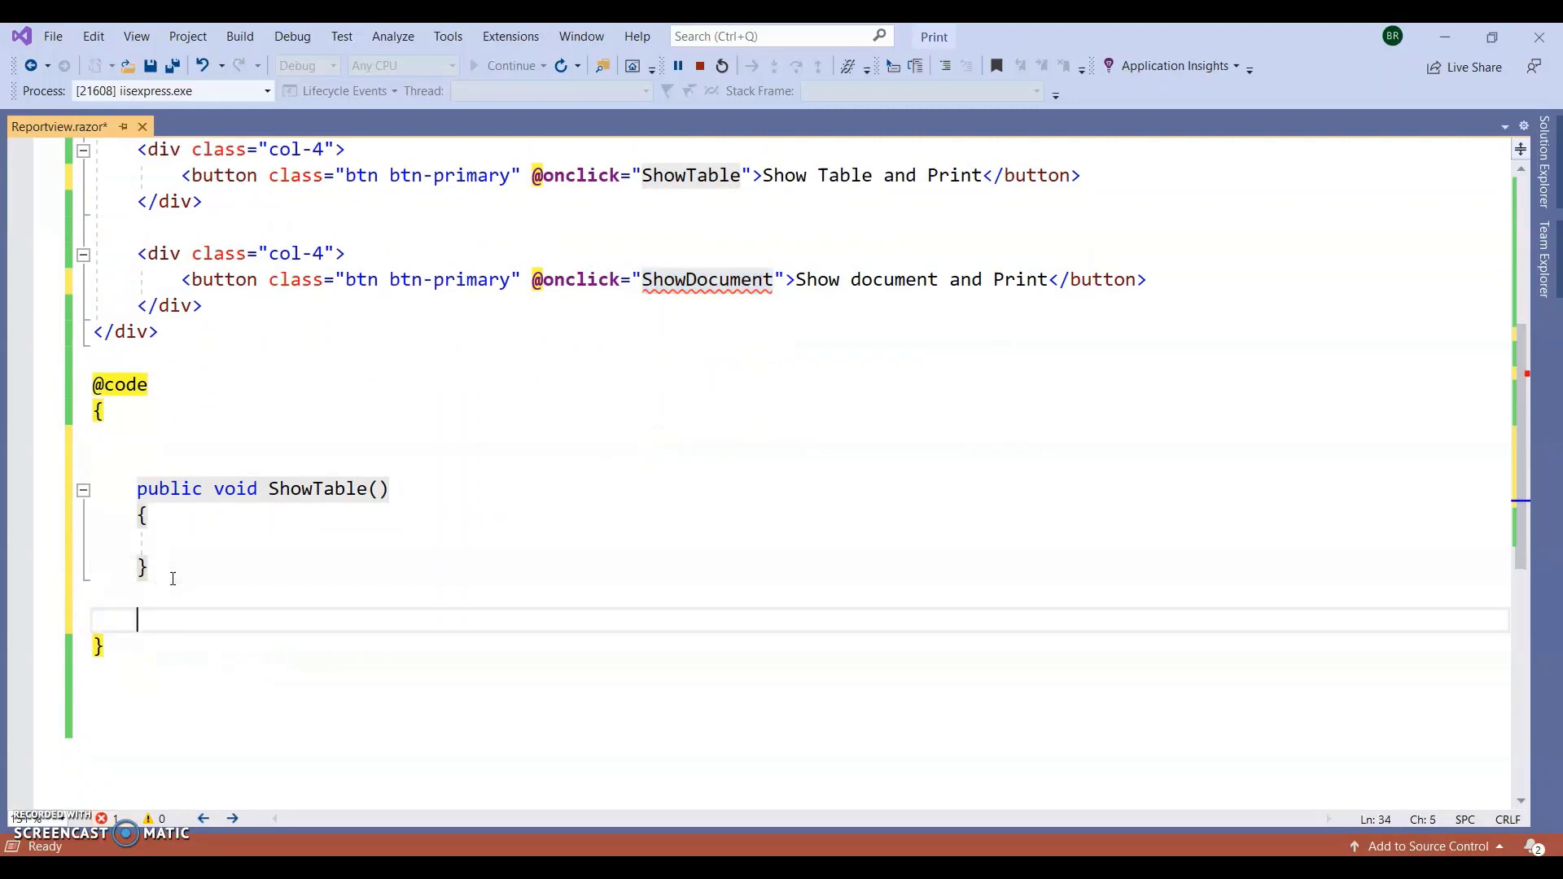
{"action": "type", "text": "public voi"}
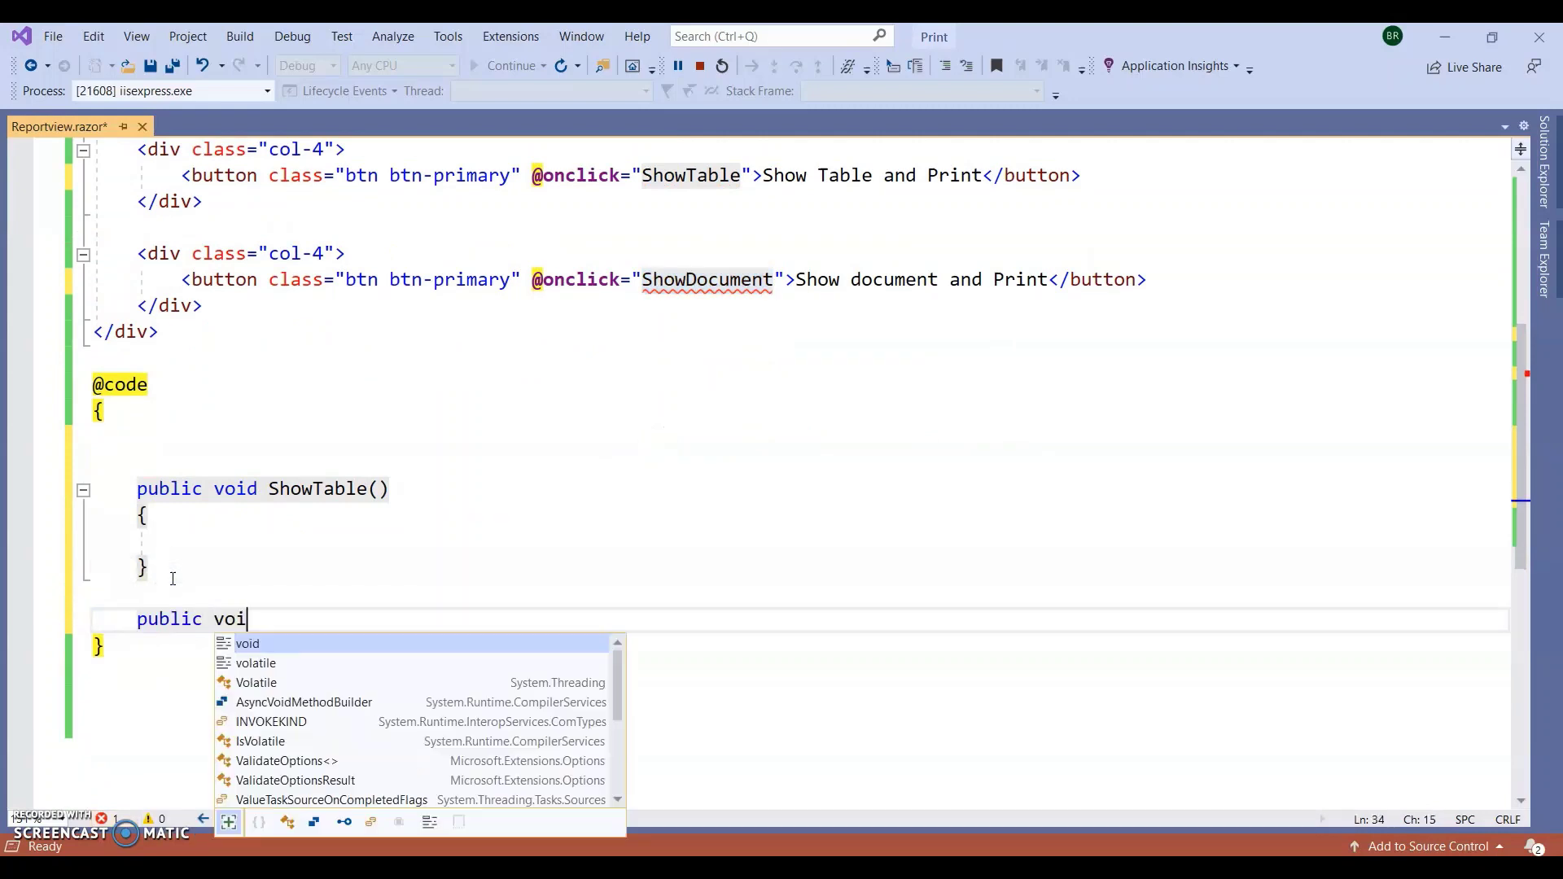
{"action": "type", "text": "d"}
{"action": "key", "text": "ctrl+v"}
{"action": "key", "text": "Return"}
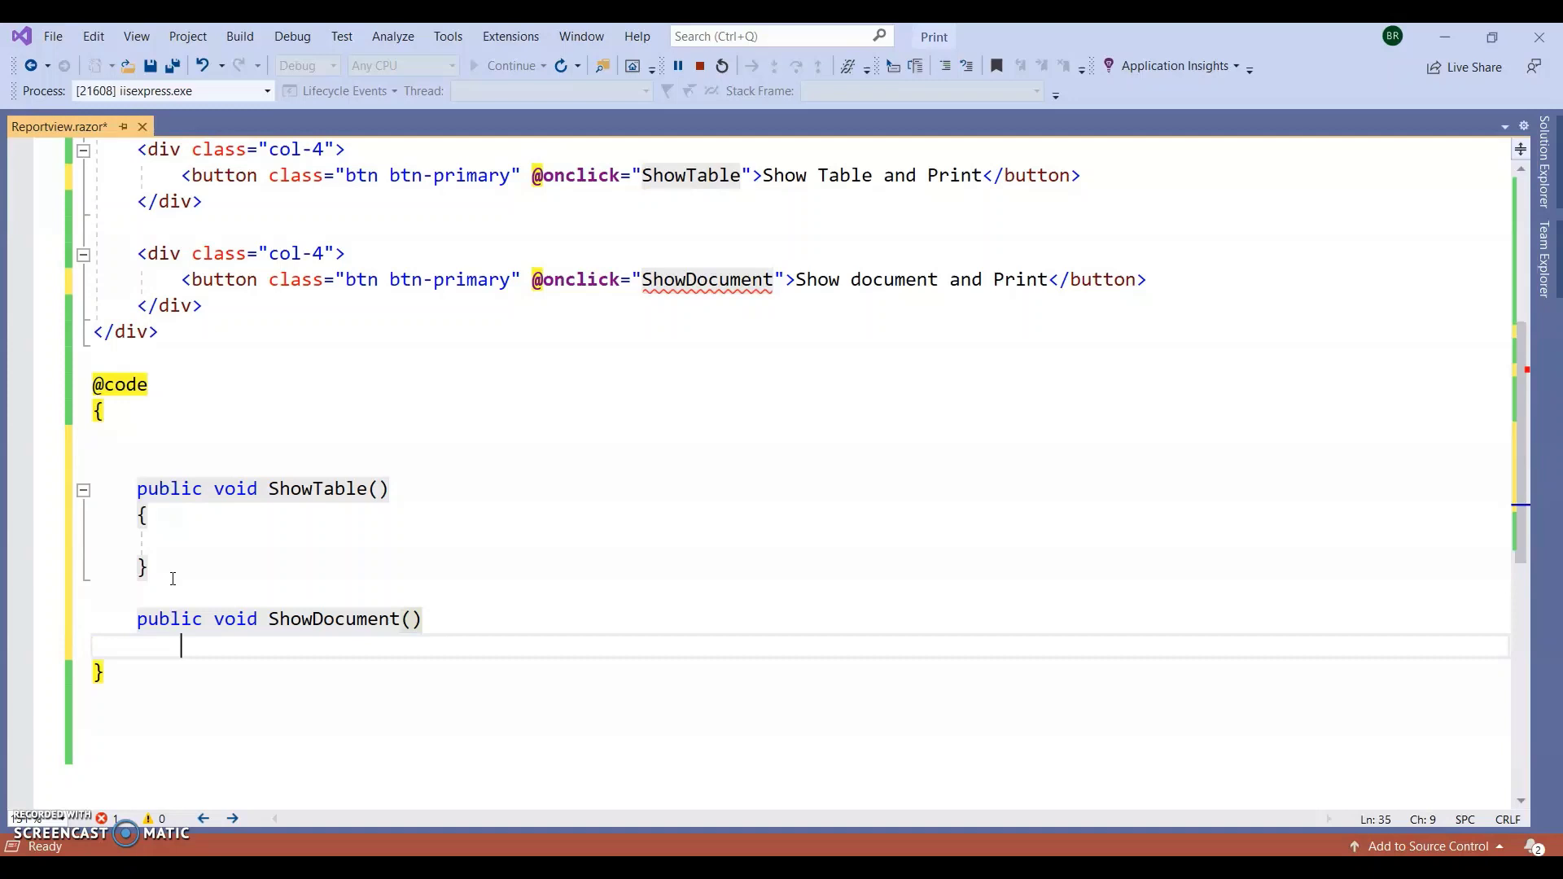
{"action": "type", "text": "{"}
{"action": "key", "text": "Return"}
{"action": "key", "text": "ctrl+s"}
{"action": "scroll", "coordinate": [564, 483], "scroll_direction": "up", "scroll_amount": 2}
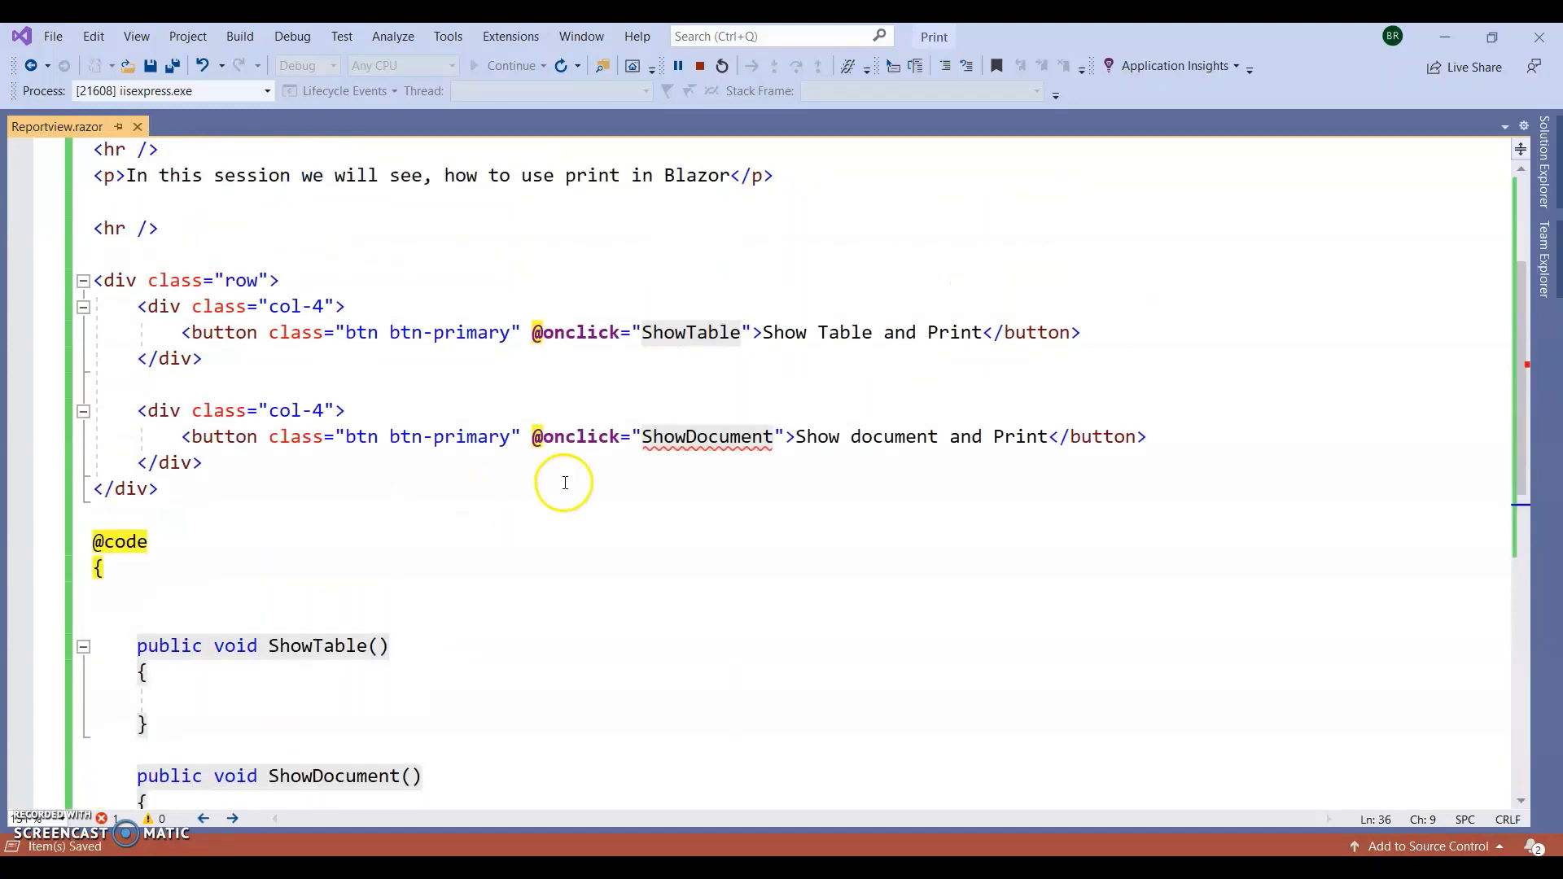
{"action": "scroll", "coordinate": [566, 481], "scroll_direction": "up", "scroll_amount": 1}
Step: Insert an <hr /> line below the button row div
{"action": "left_click", "coordinate": [252, 570]}
{"action": "key", "text": "Return"}
{"action": "key", "text": "Return"}
{"action": "key", "text": "Return"}
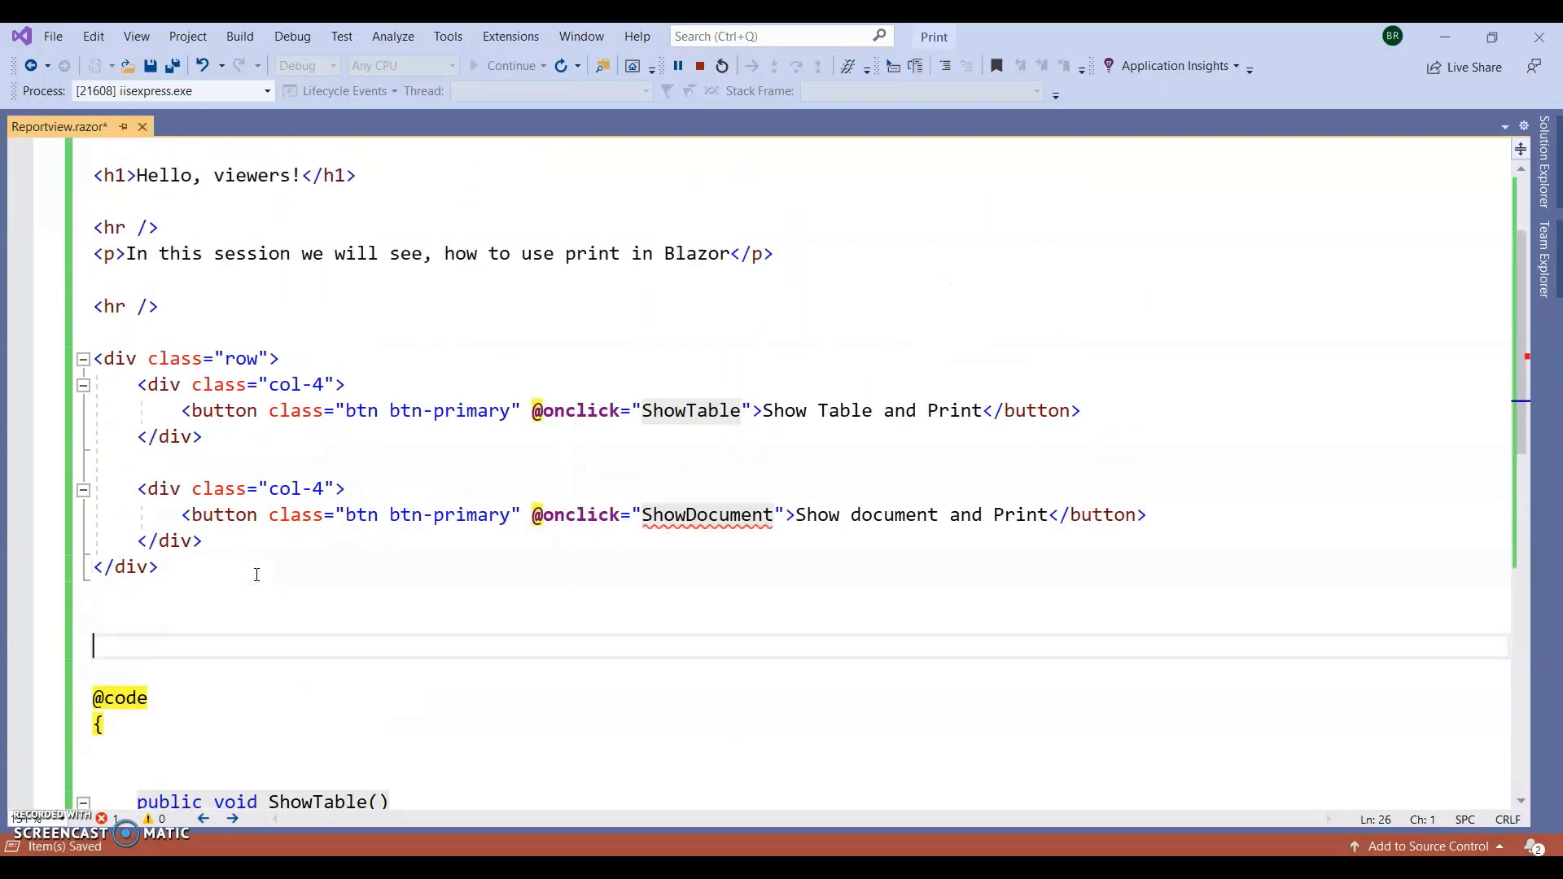
{"action": "scroll", "coordinate": [238, 617], "scroll_direction": "down", "scroll_amount": 3}
{"action": "left_click", "coordinate": [117, 358]}
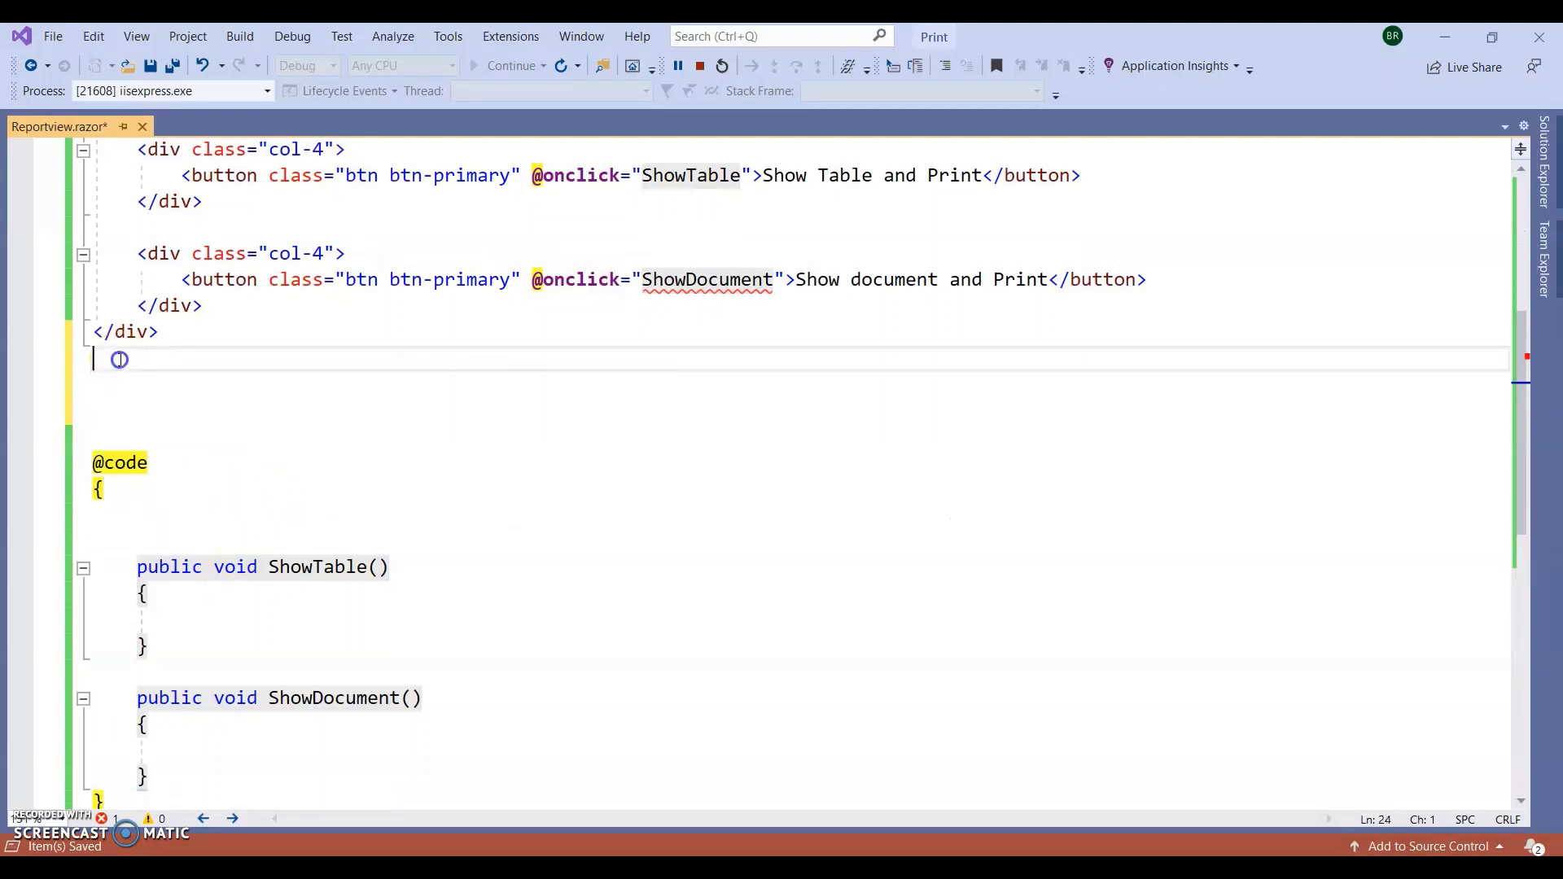
{"action": "type", "text": "<hr />"}
Step: Add a <div class="row"> below the rule containing a col-lg-12 column div
{"action": "key", "text": "Return"}
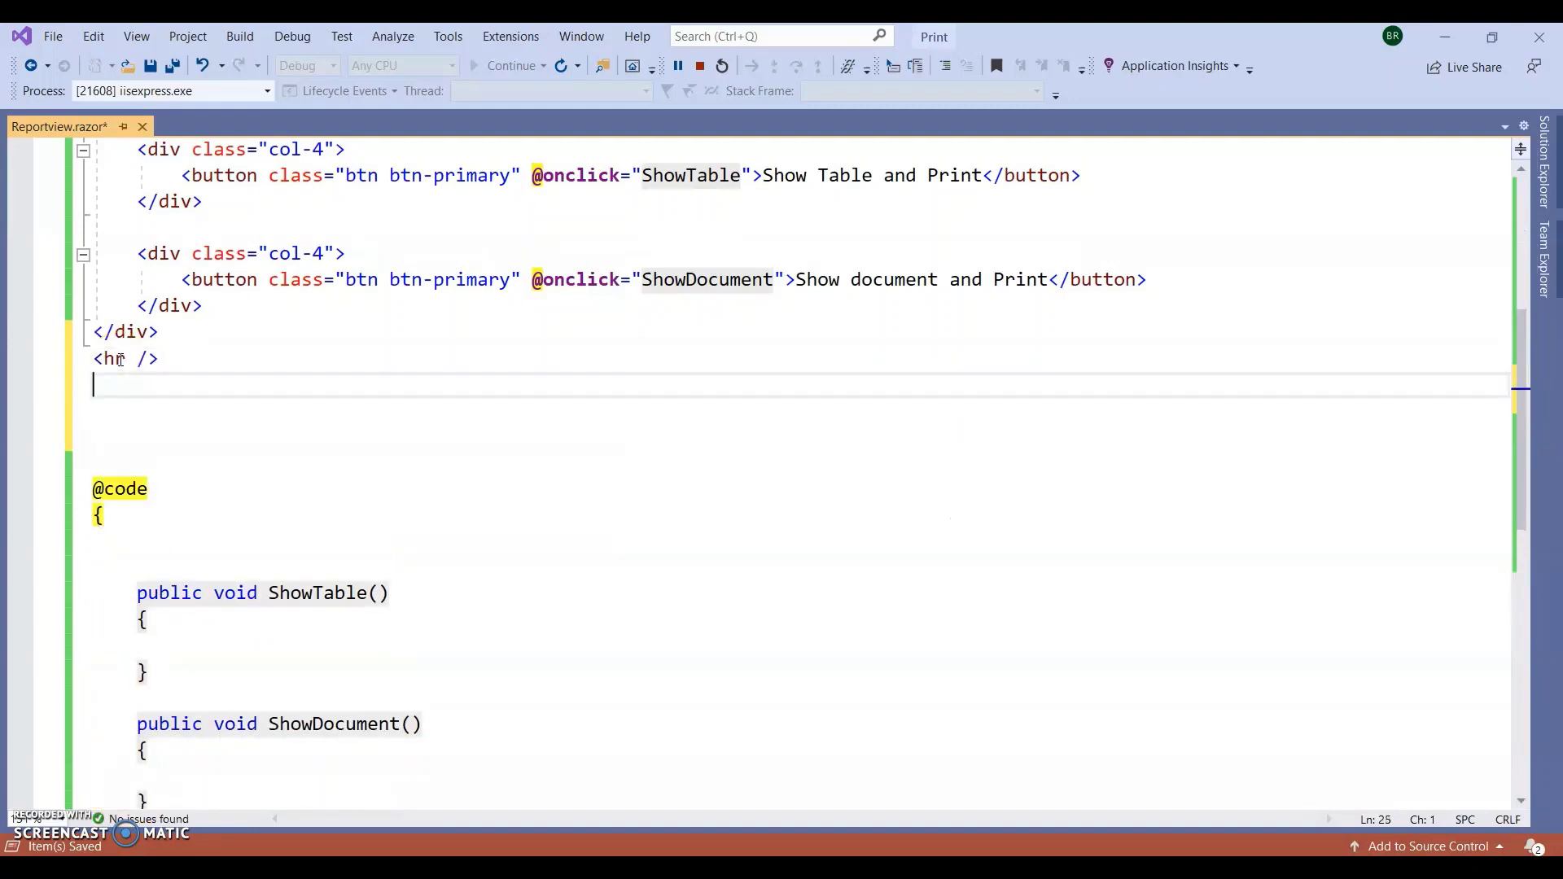
{"action": "key", "text": "Return"}
{"action": "type", "text": "<di"}
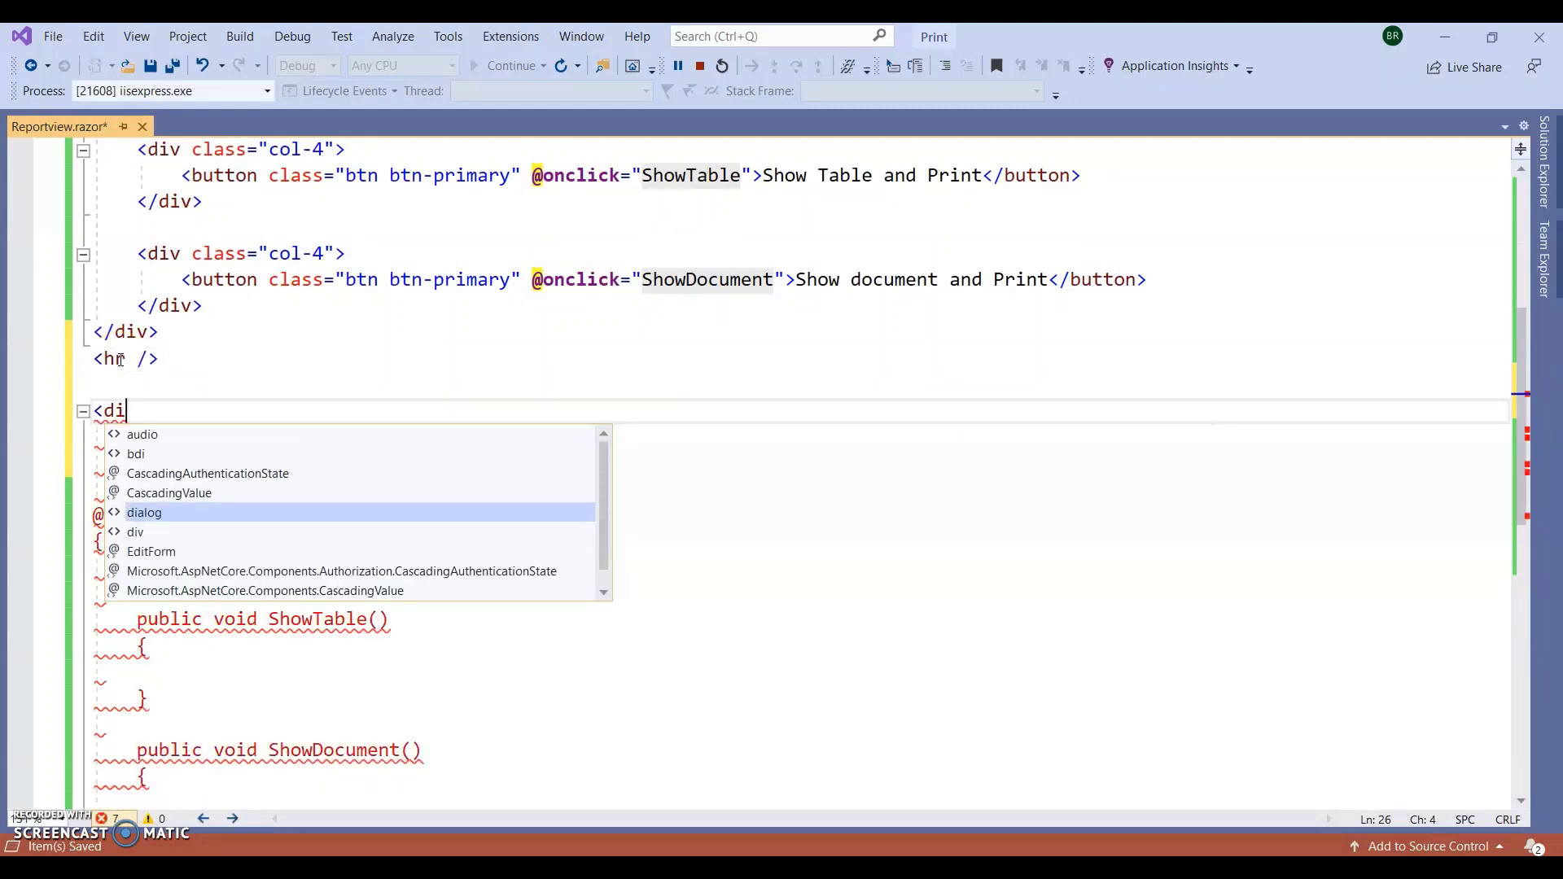
{"action": "type", "text": "v ro"}
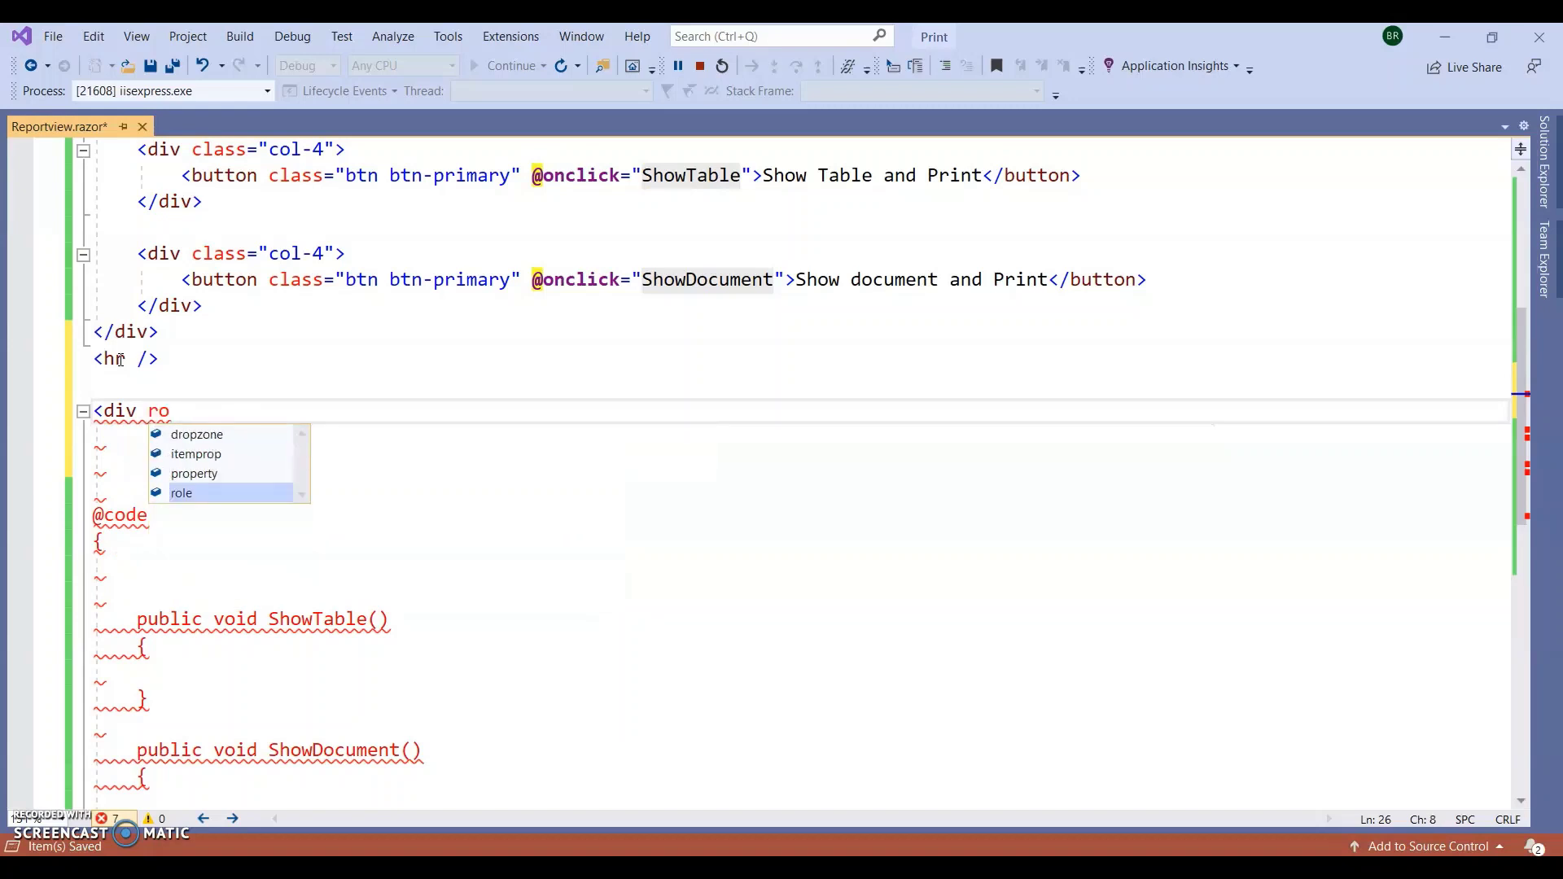
{"action": "key", "text": "BackSpace"}
{"action": "key", "text": "BackSpace"}
{"action": "type", "text": "class=\""}
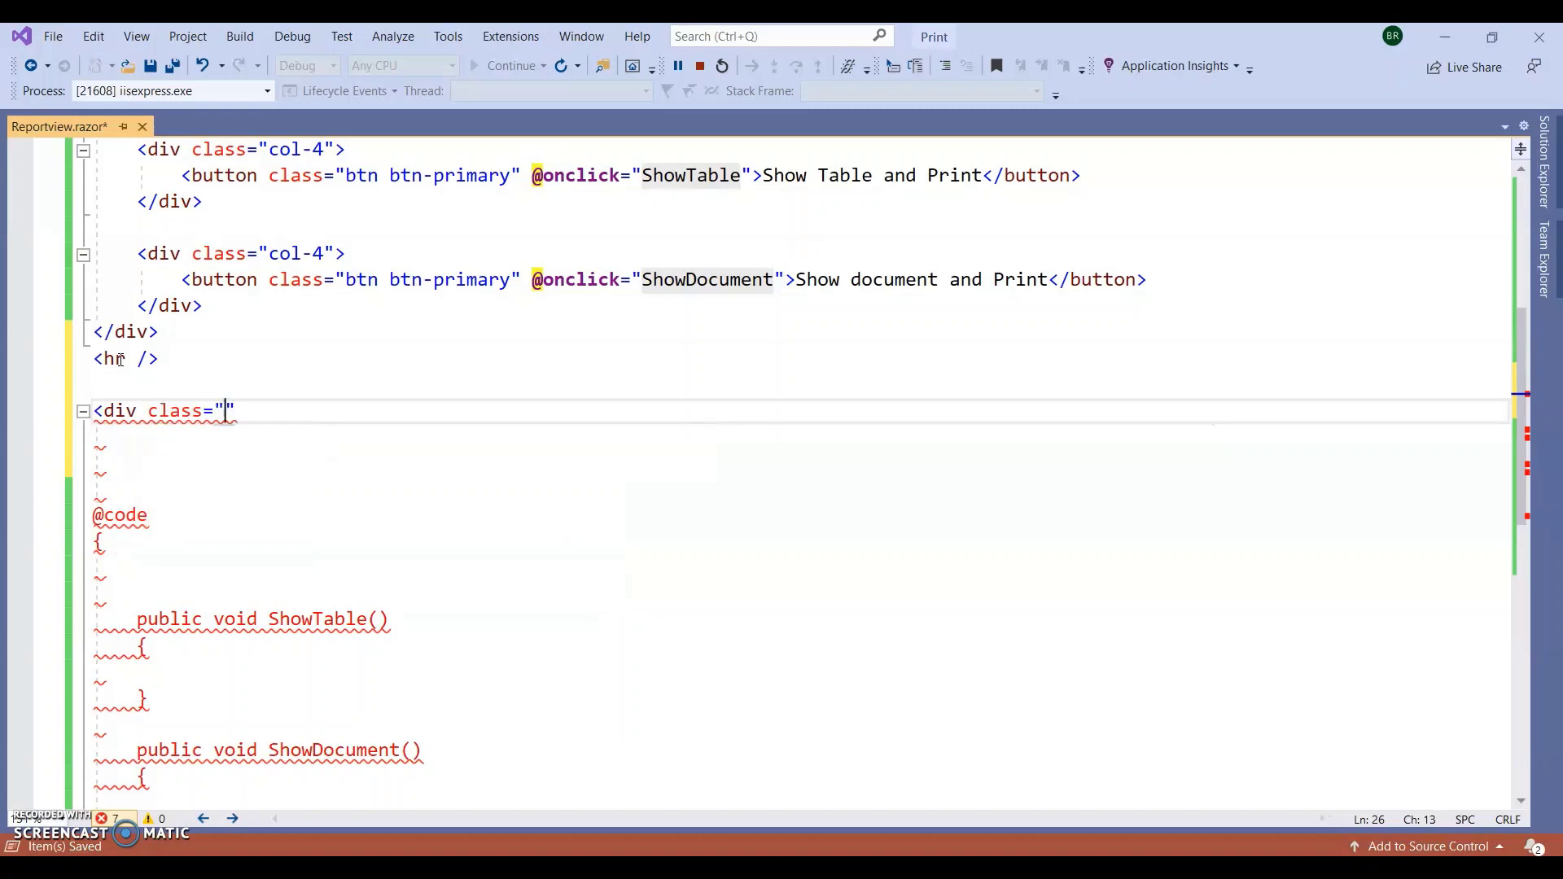
{"action": "type", "text": "row\"></div>"}
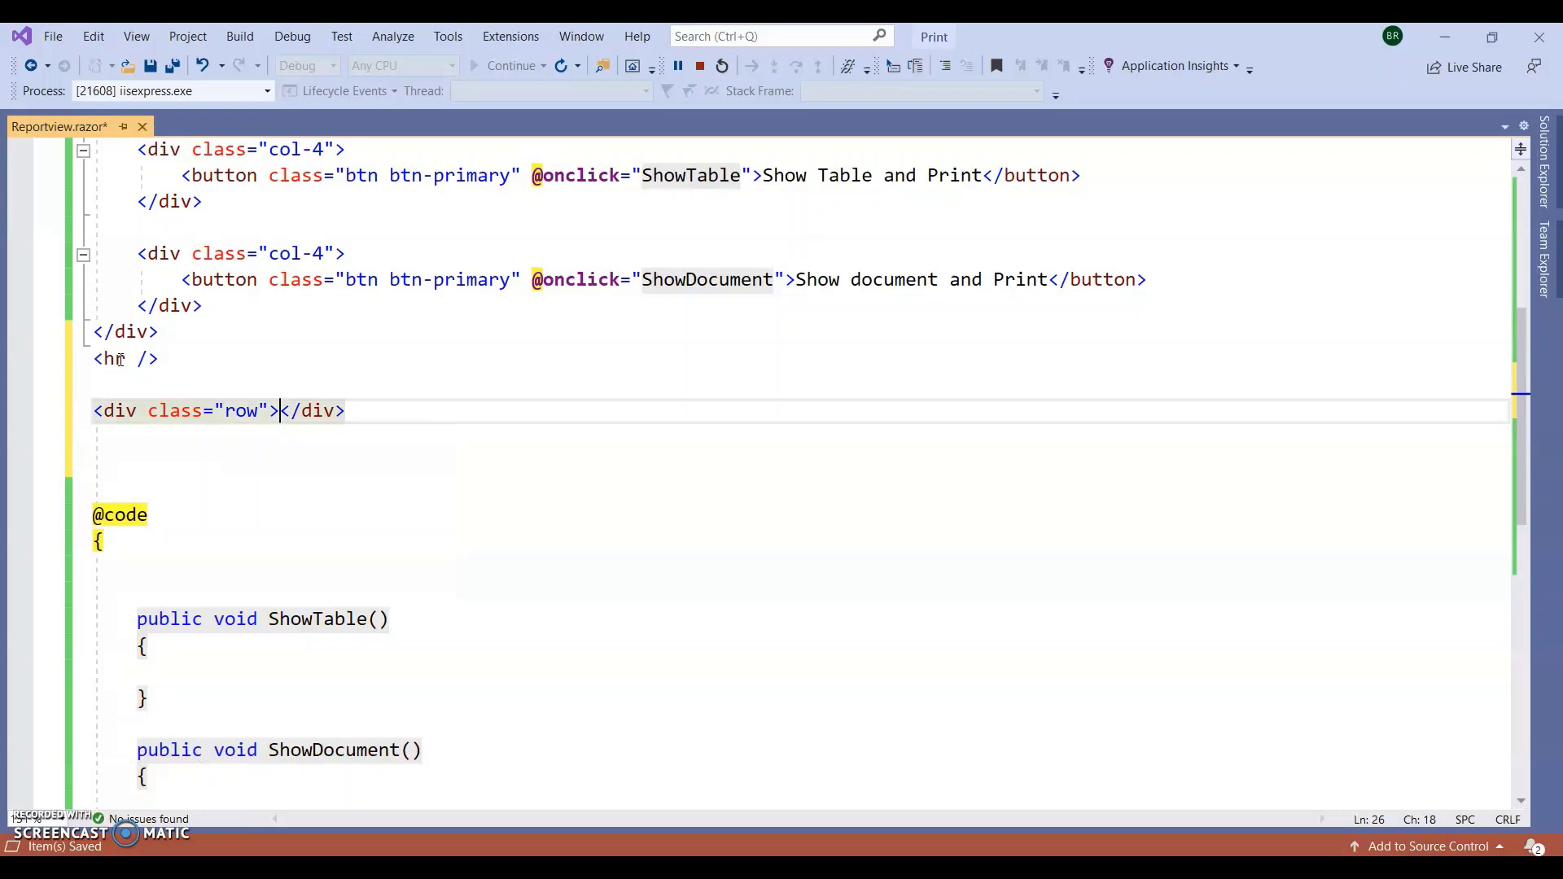
{"action": "key", "text": "Return"}
{"action": "type", "text": "<div "}
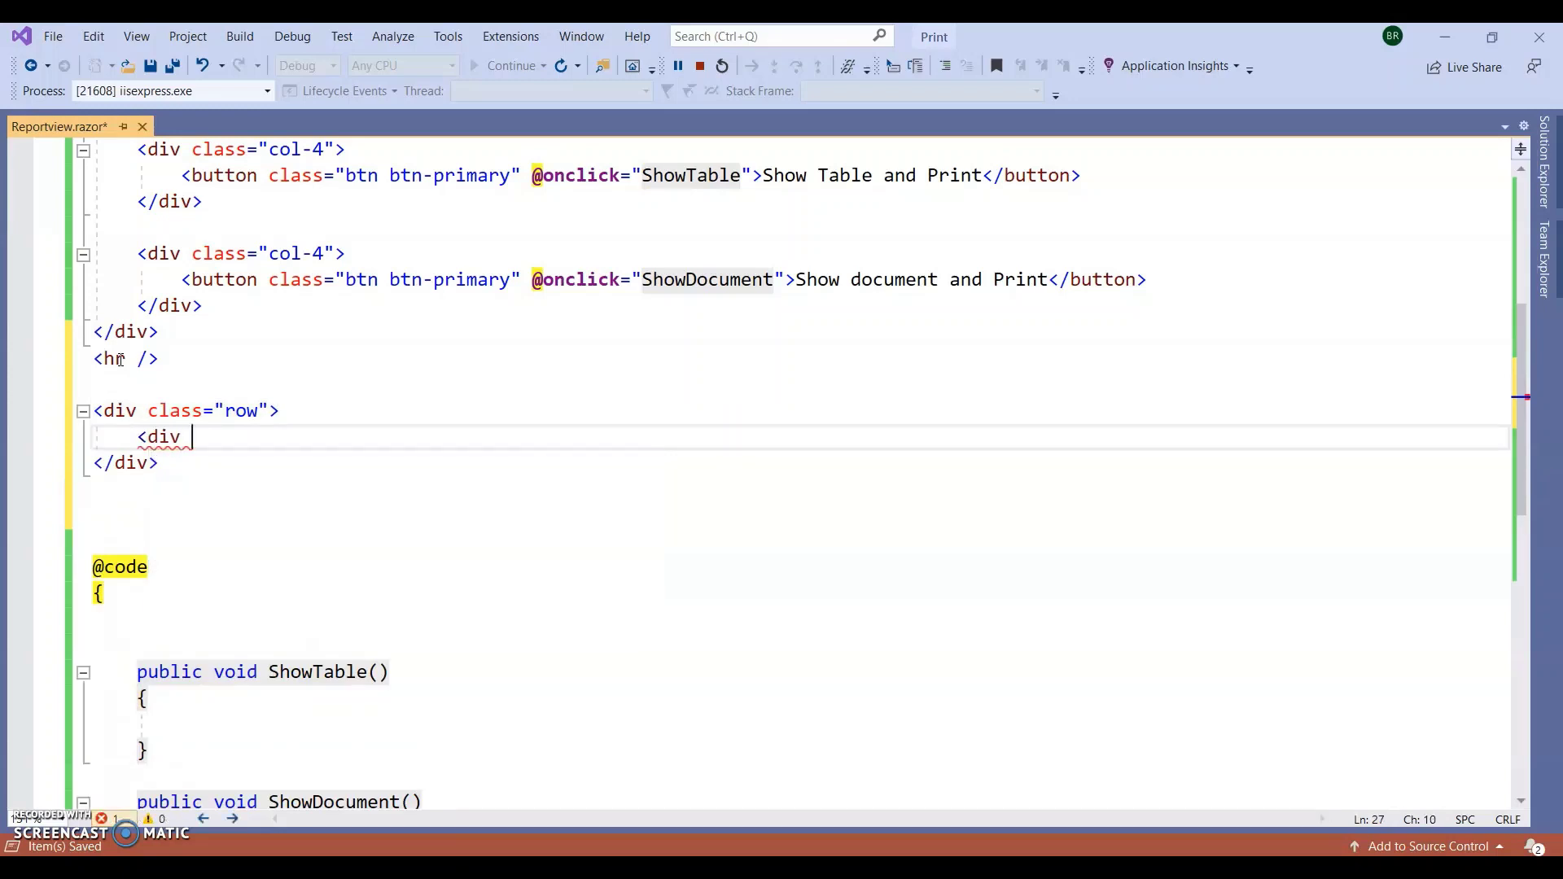
{"action": "type", "text": "class=\"c"}
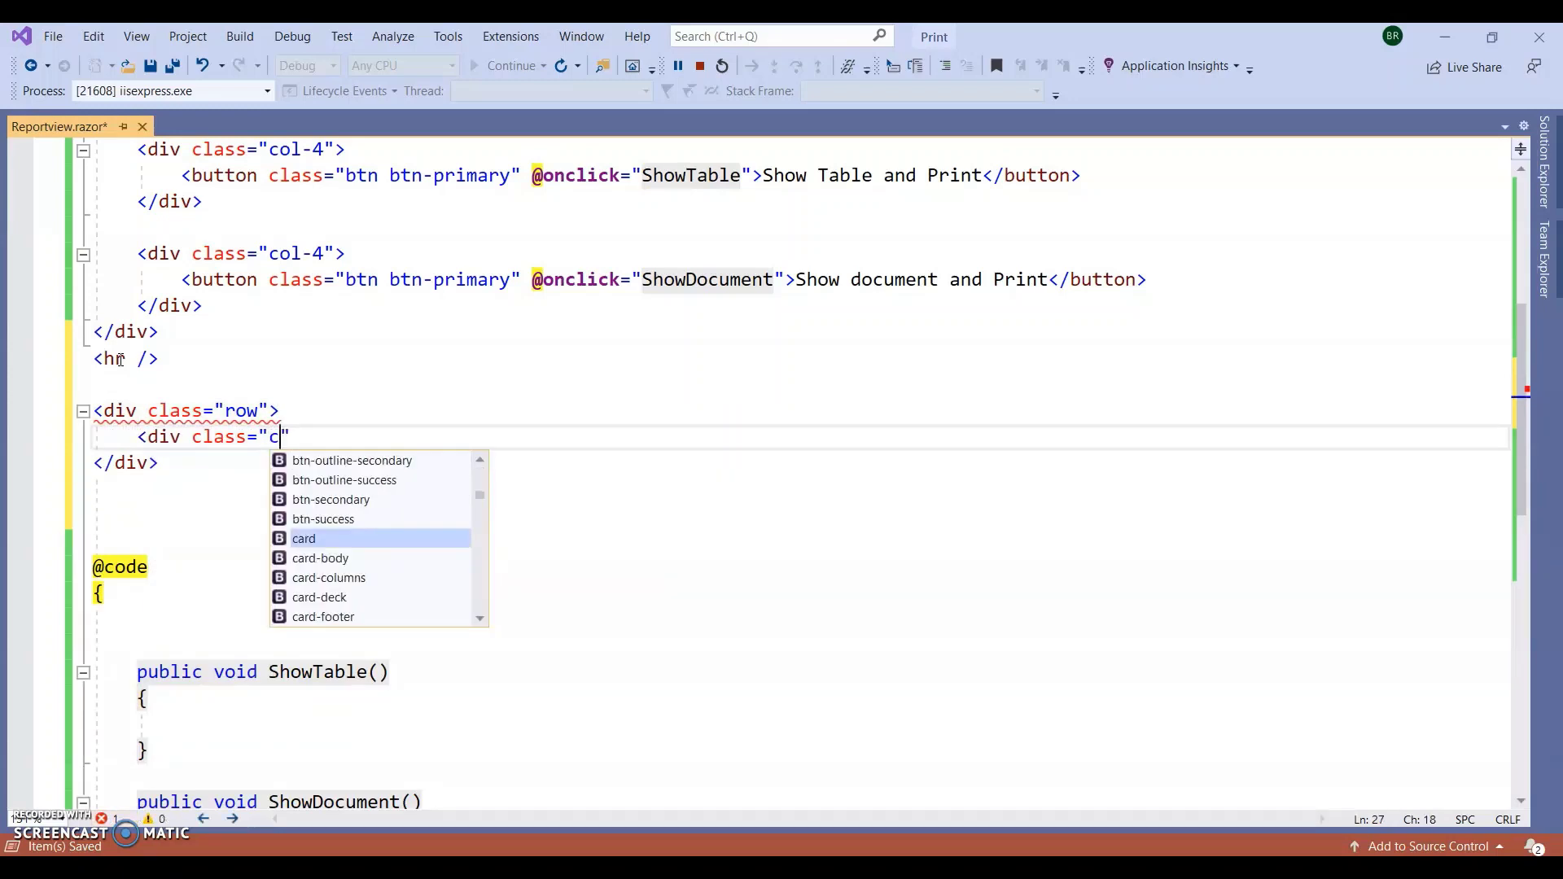
{"action": "type", "text": "o"}
{"action": "key", "text": "Down"}
{"action": "key", "text": "Down"}
{"action": "key", "text": "Down"}
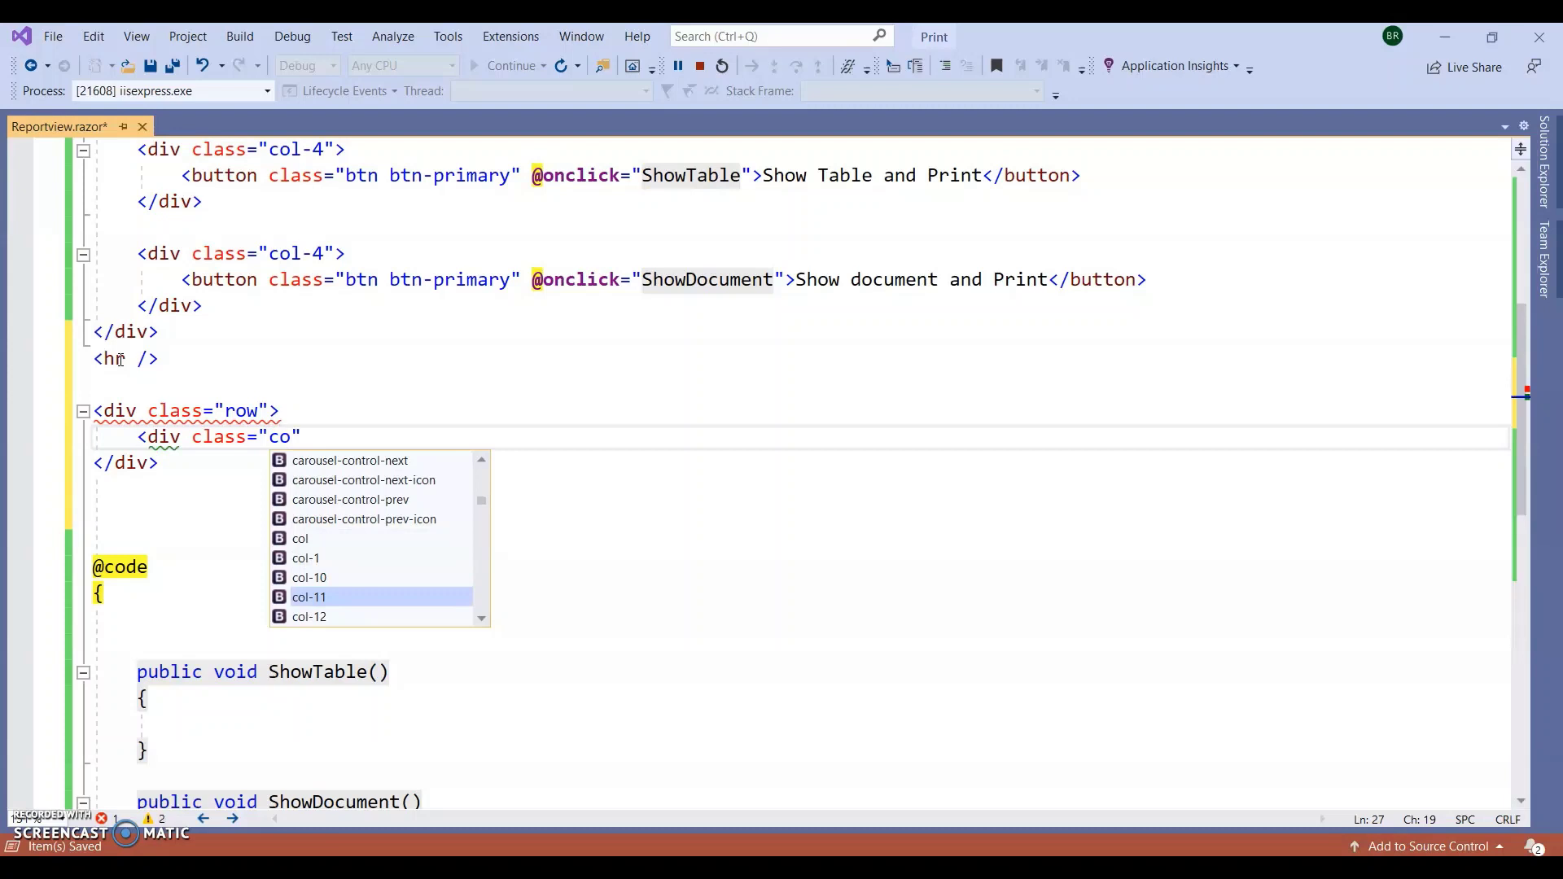
{"action": "type", "text": "l-"}
{"action": "type", "text": "lg"}
{"action": "key", "text": "Down"}
{"action": "key", "text": "Down"}
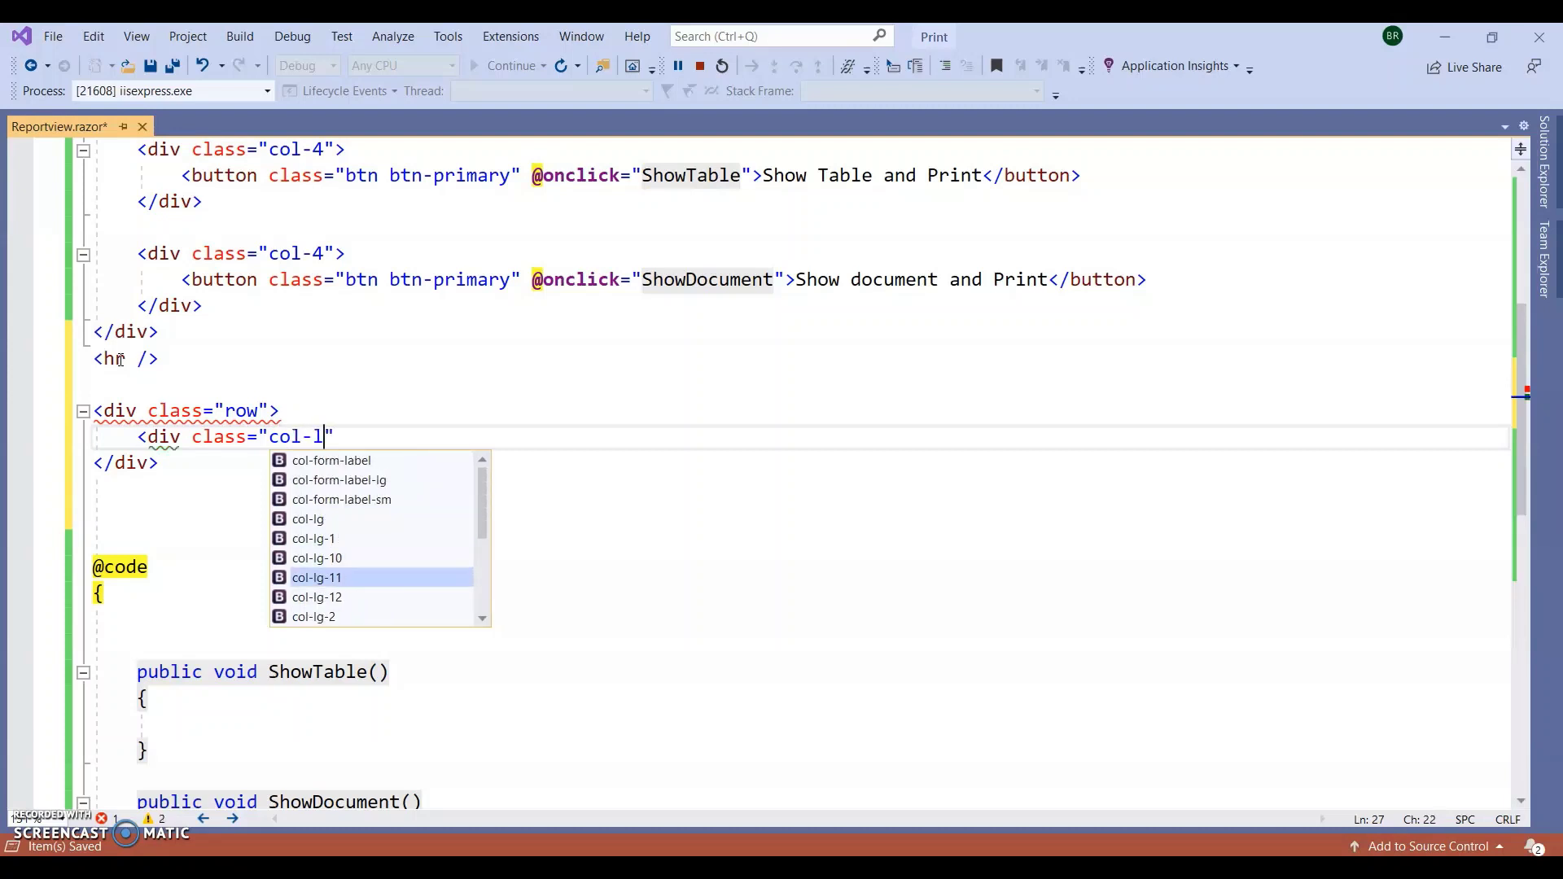
{"action": "key", "text": "Down"}
{"action": "key", "text": "Tab"}
{"action": "type", "text": ">"}
Step: Remove the accidental <dialog> element and begin a nested <div inside the column
{"action": "key", "text": "Return"}
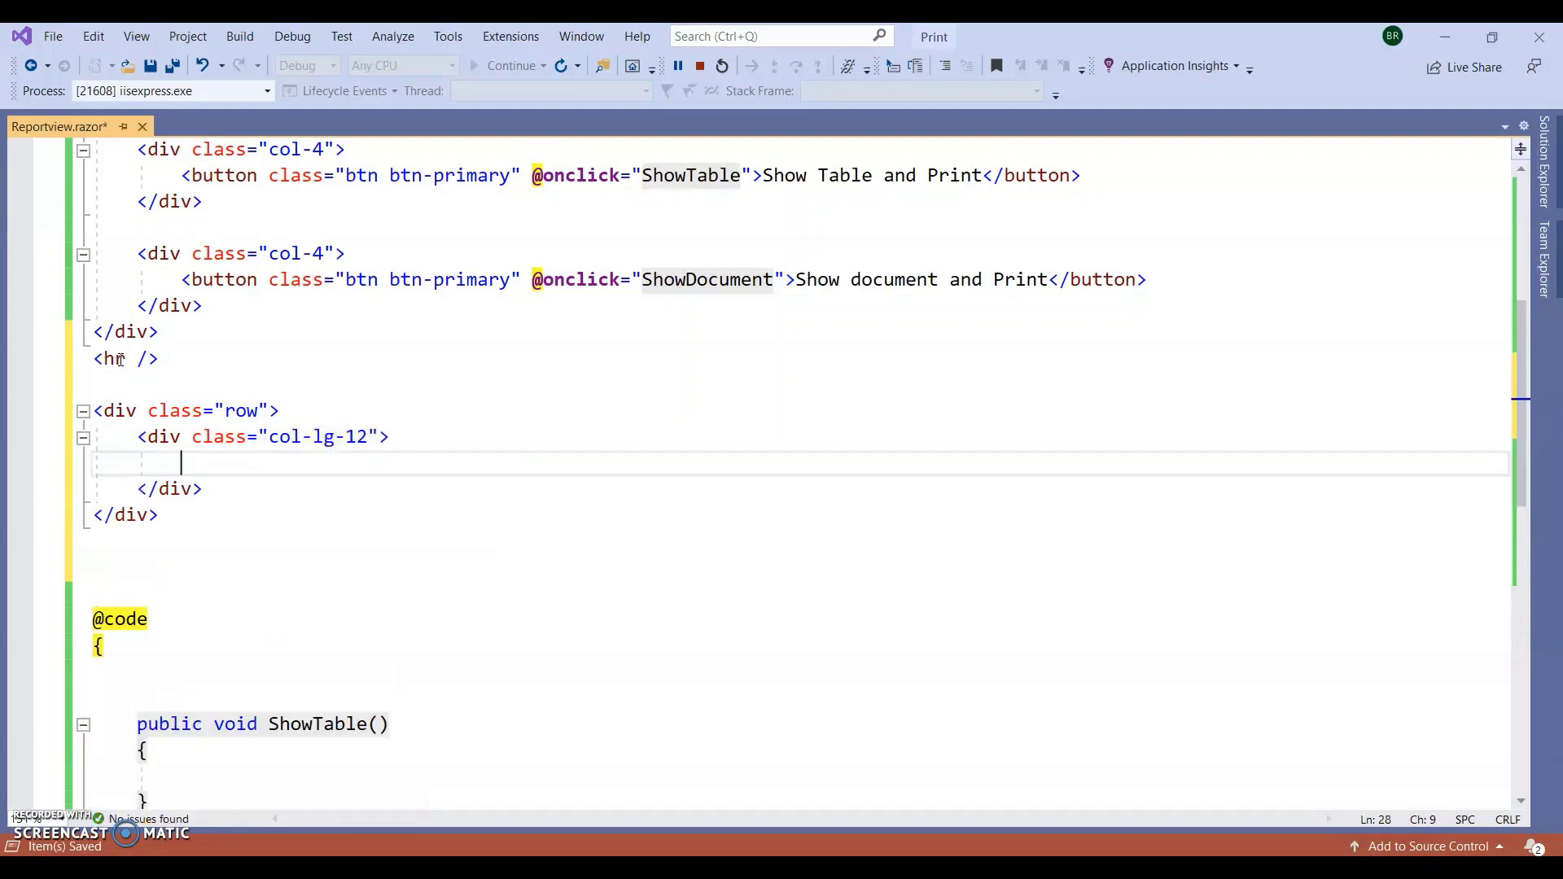
{"action": "type", "text": "di"}
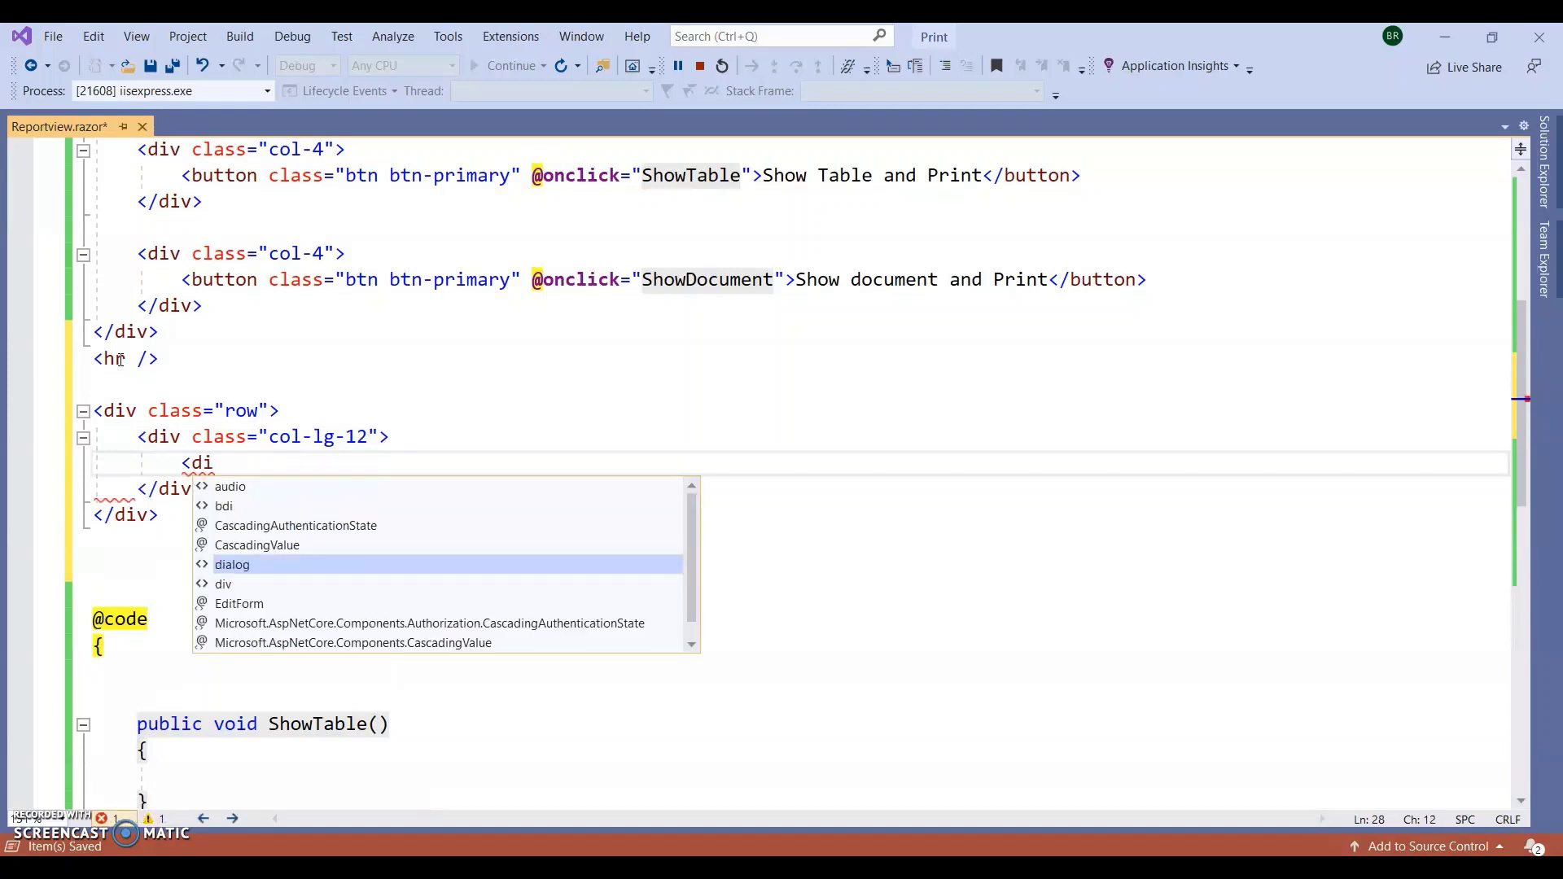
{"action": "key", "text": "Tab"}
{"action": "type", "text": ">"}
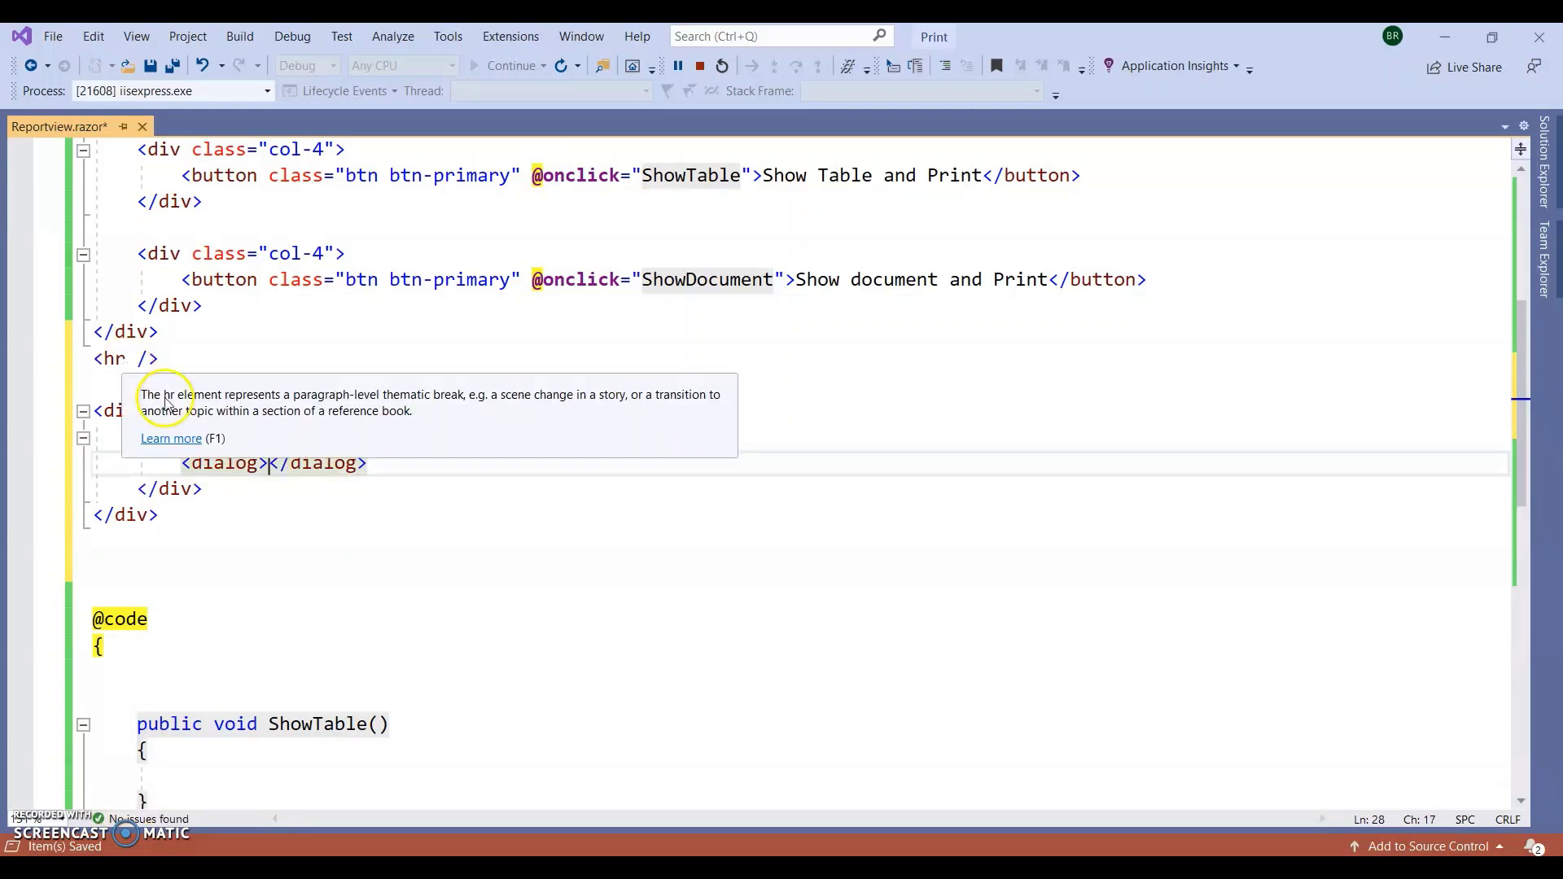
{"action": "left_click_drag", "start_coordinate": [181, 463], "coordinate": [379, 467]}
{"action": "key", "text": "Return"}
{"action": "key", "text": "Return"}
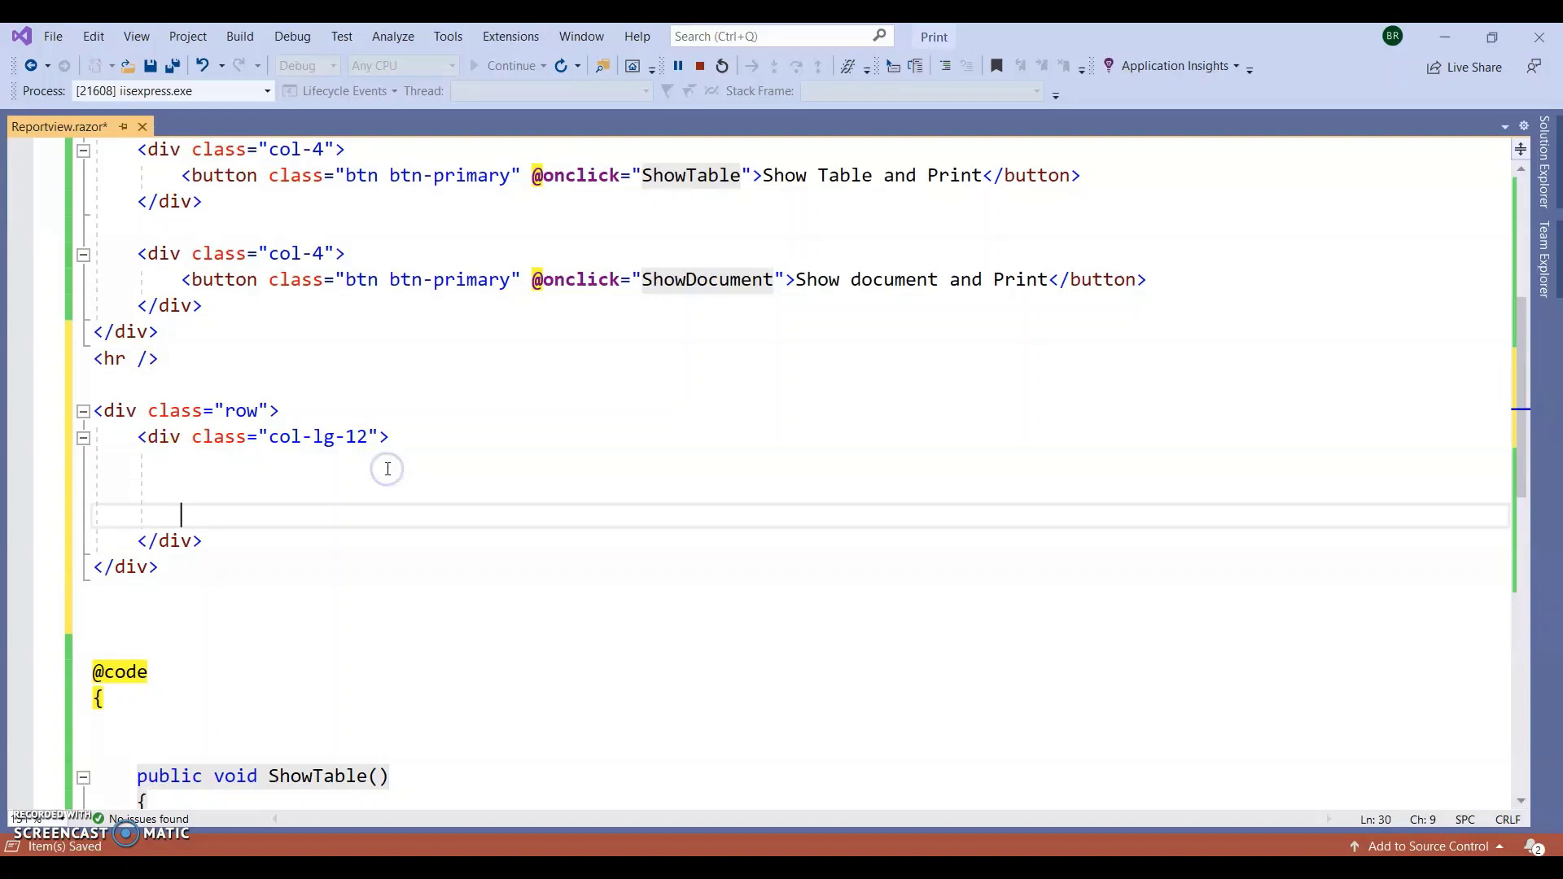
{"action": "key", "text": "Up"}
{"action": "key", "text": "Up"}
{"action": "type", "text": "<di"}
{"action": "key", "text": "Down"}
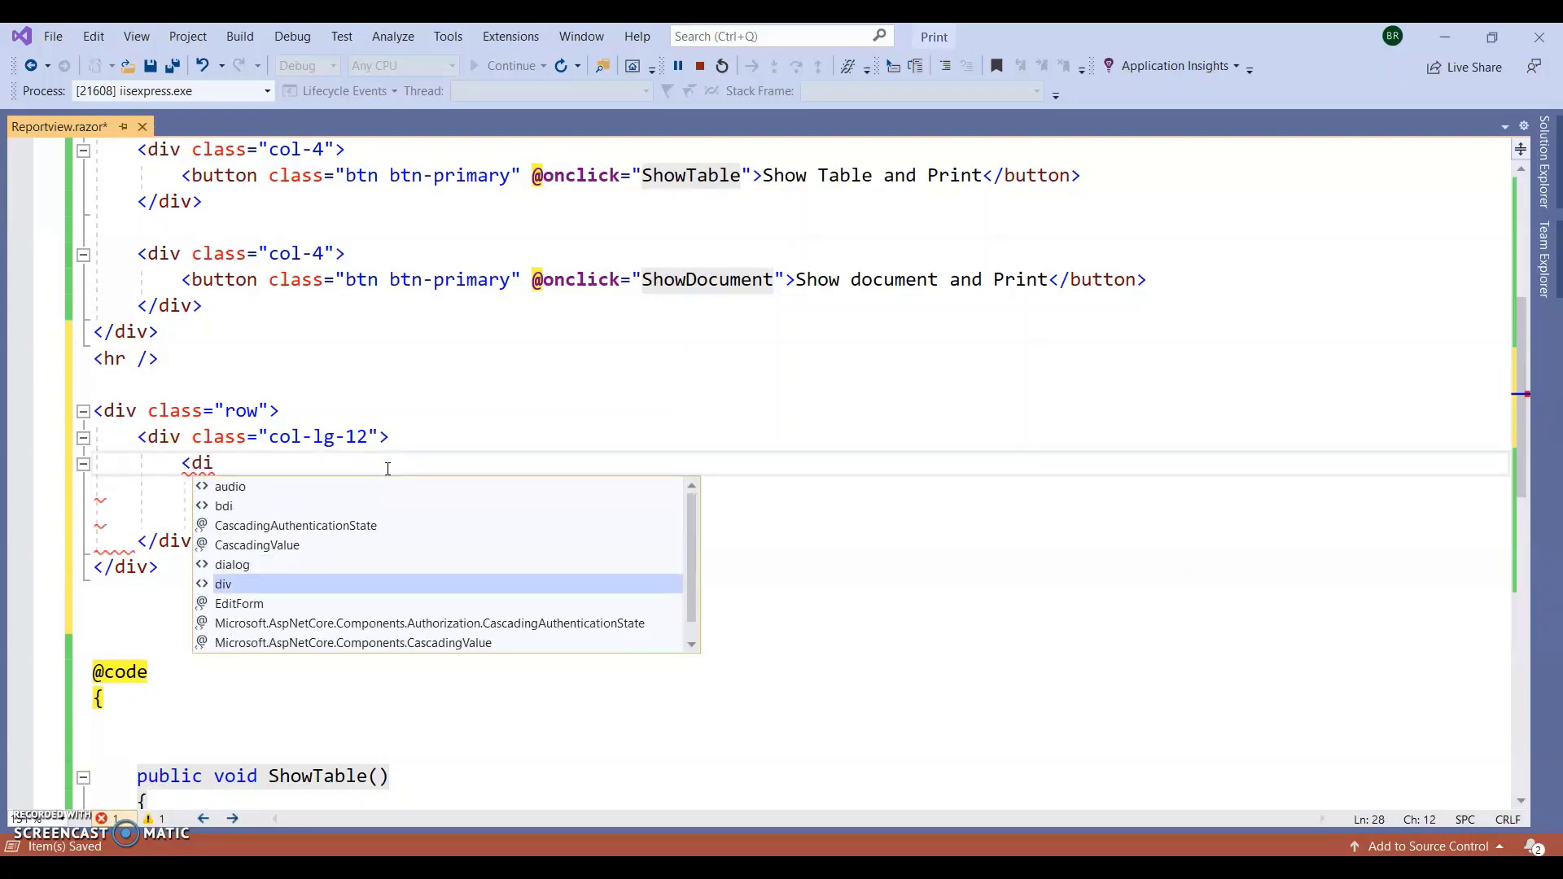
{"action": "left_click", "coordinate": [236, 461]}
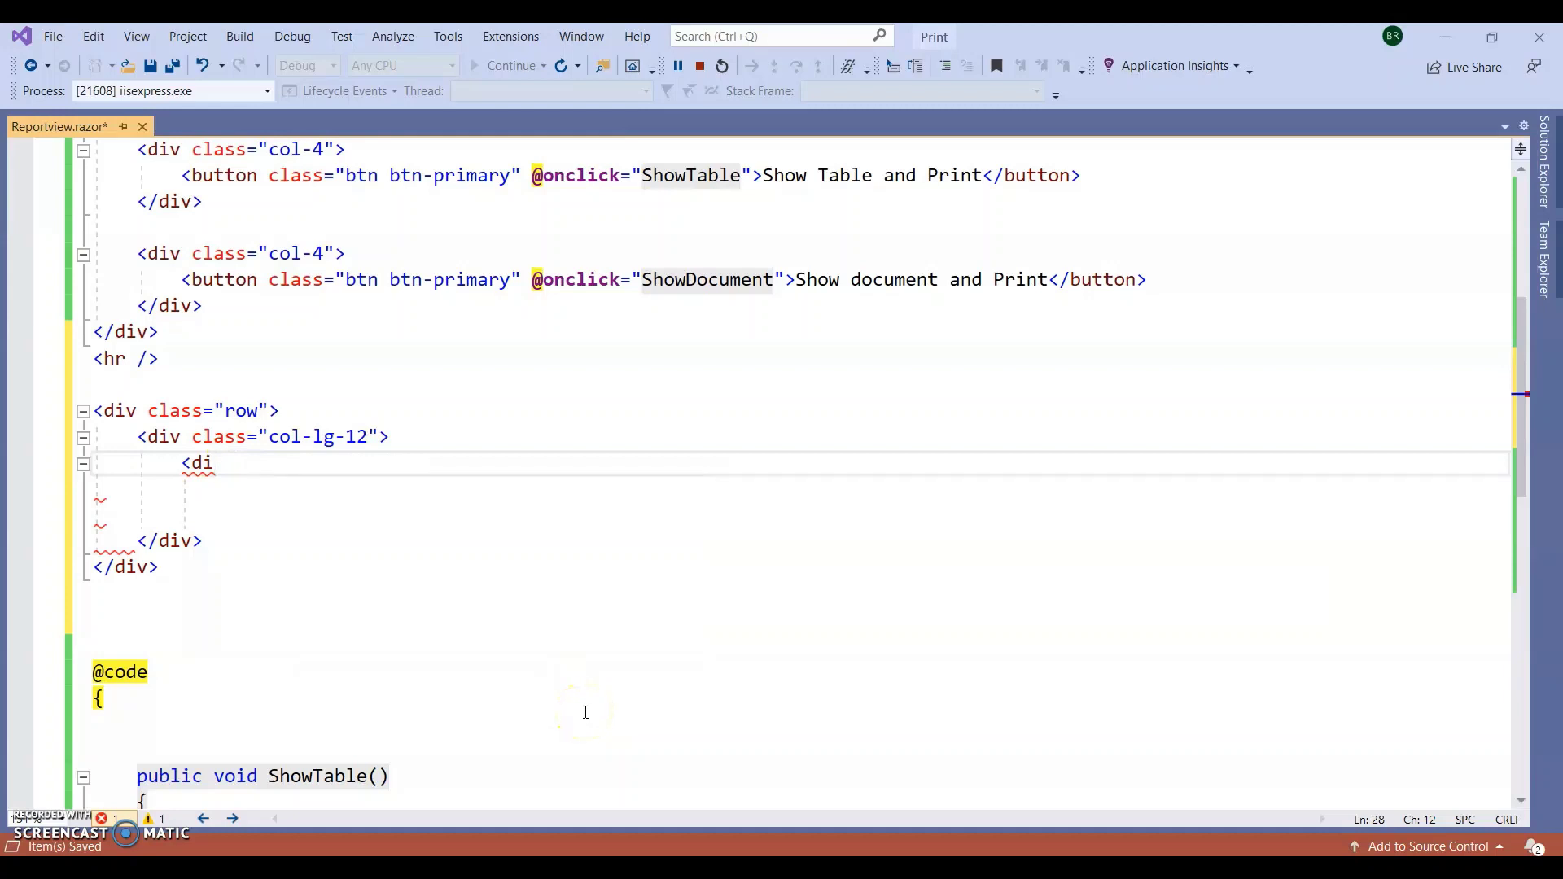
{"action": "type", "text": "v style=\""}
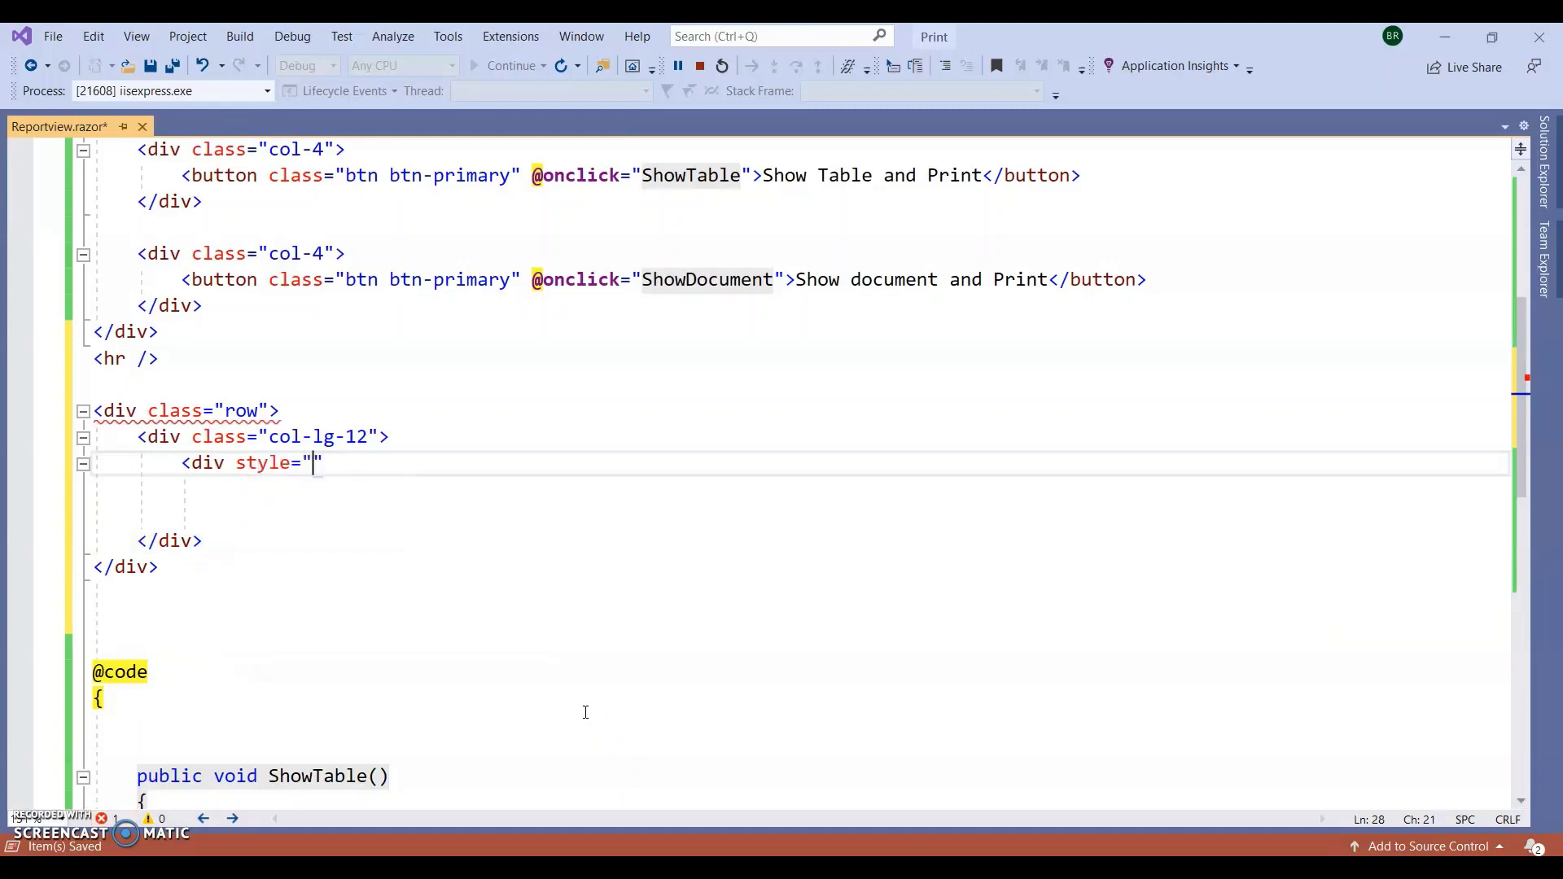
{"action": "type", "text": "wi"}
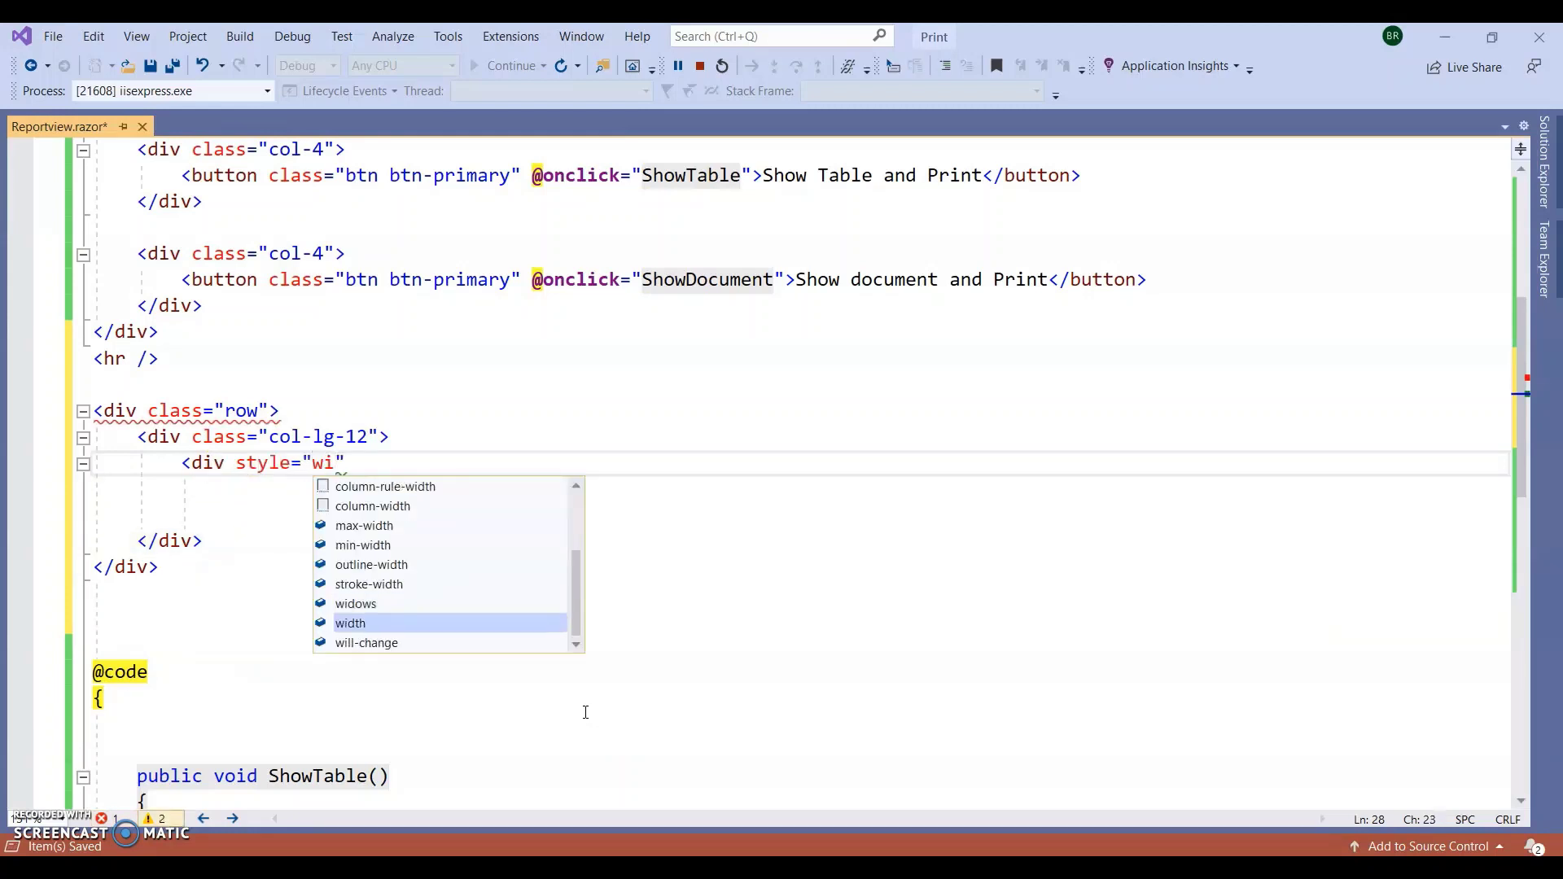
{"action": "type", "text": "dth:100%"}
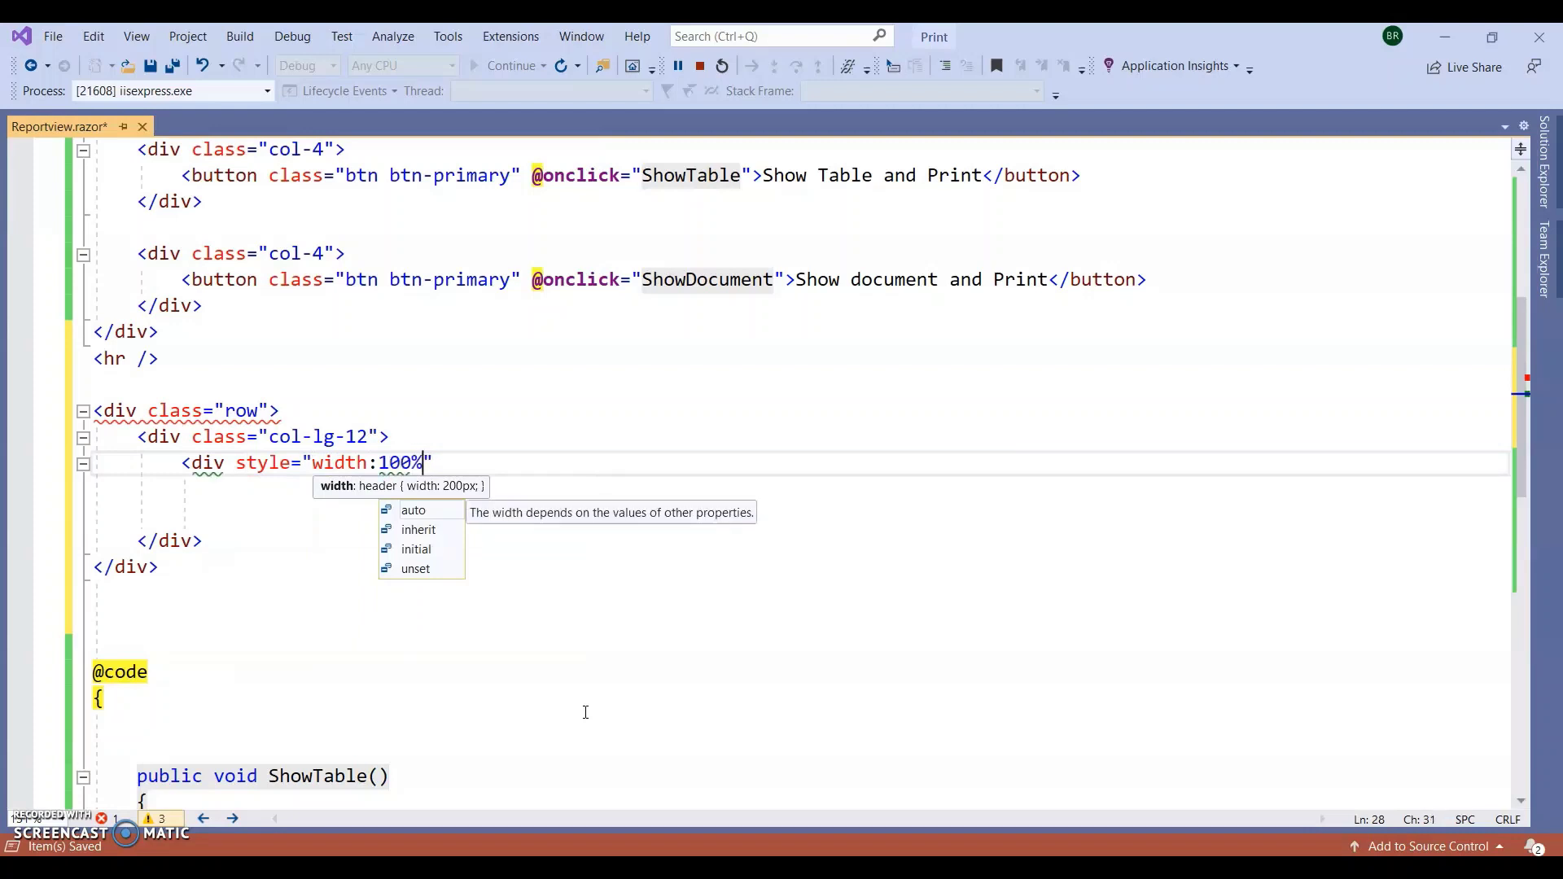
{"action": "type", "text": ";height"}
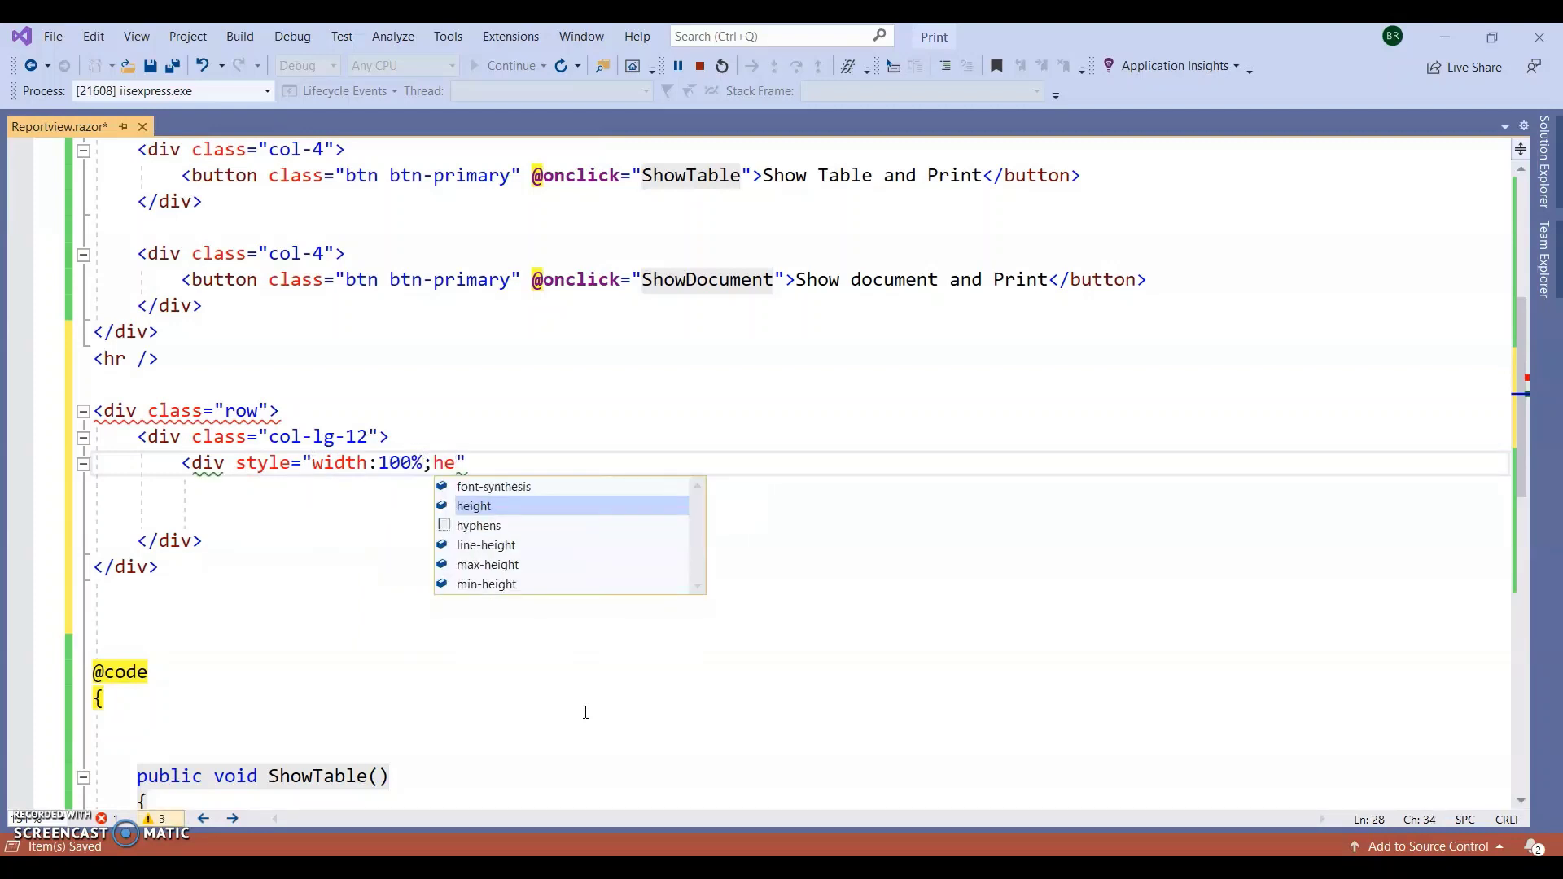
{"action": "type", "text": ":800px"}
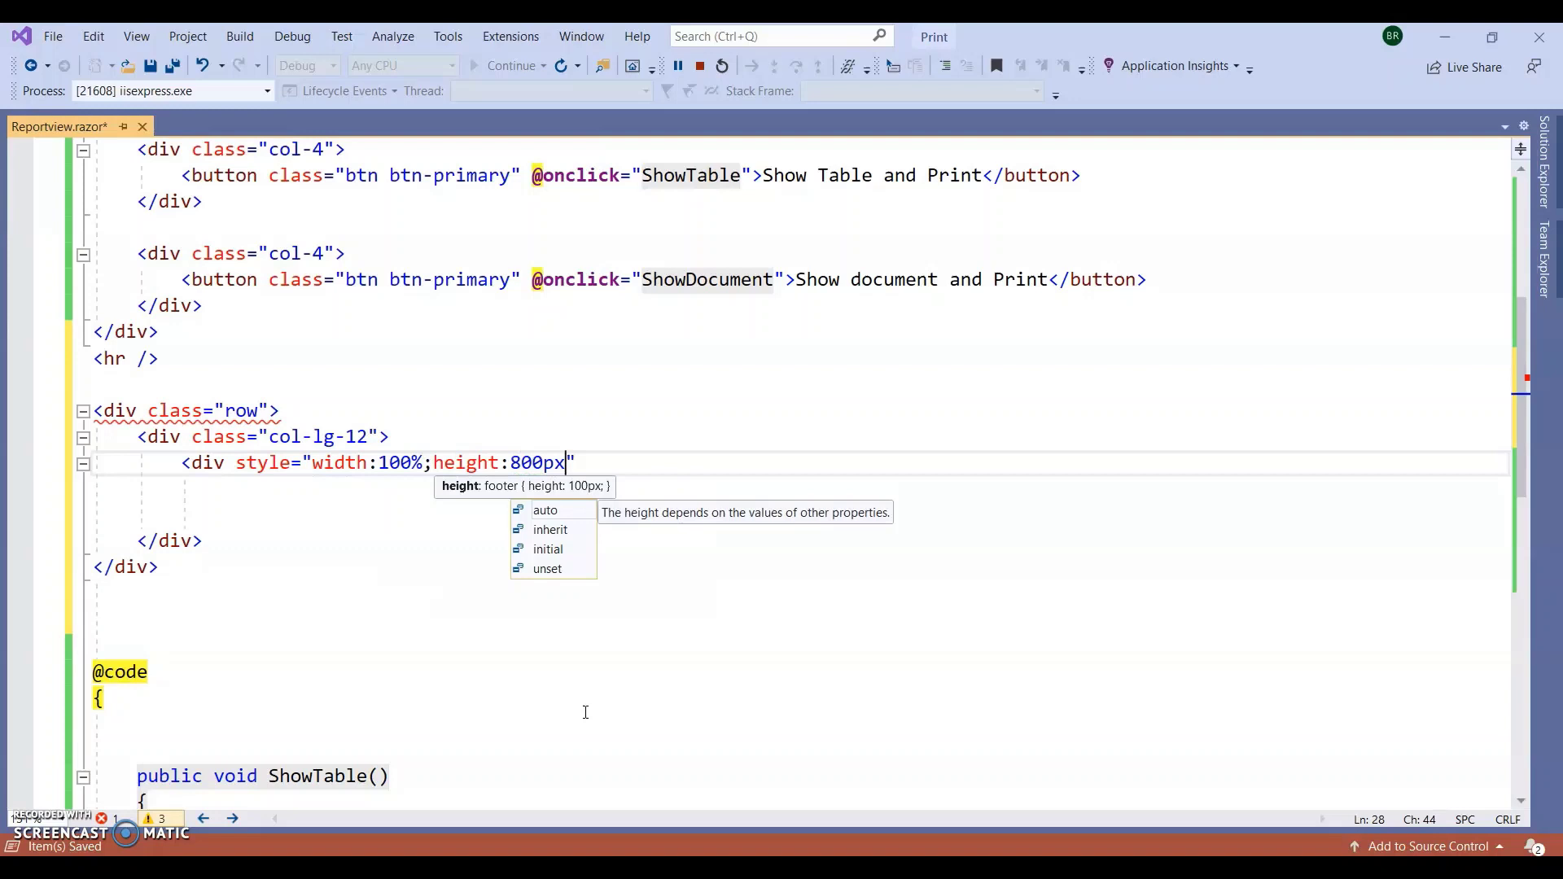
{"action": "type", "text": ";bo"}
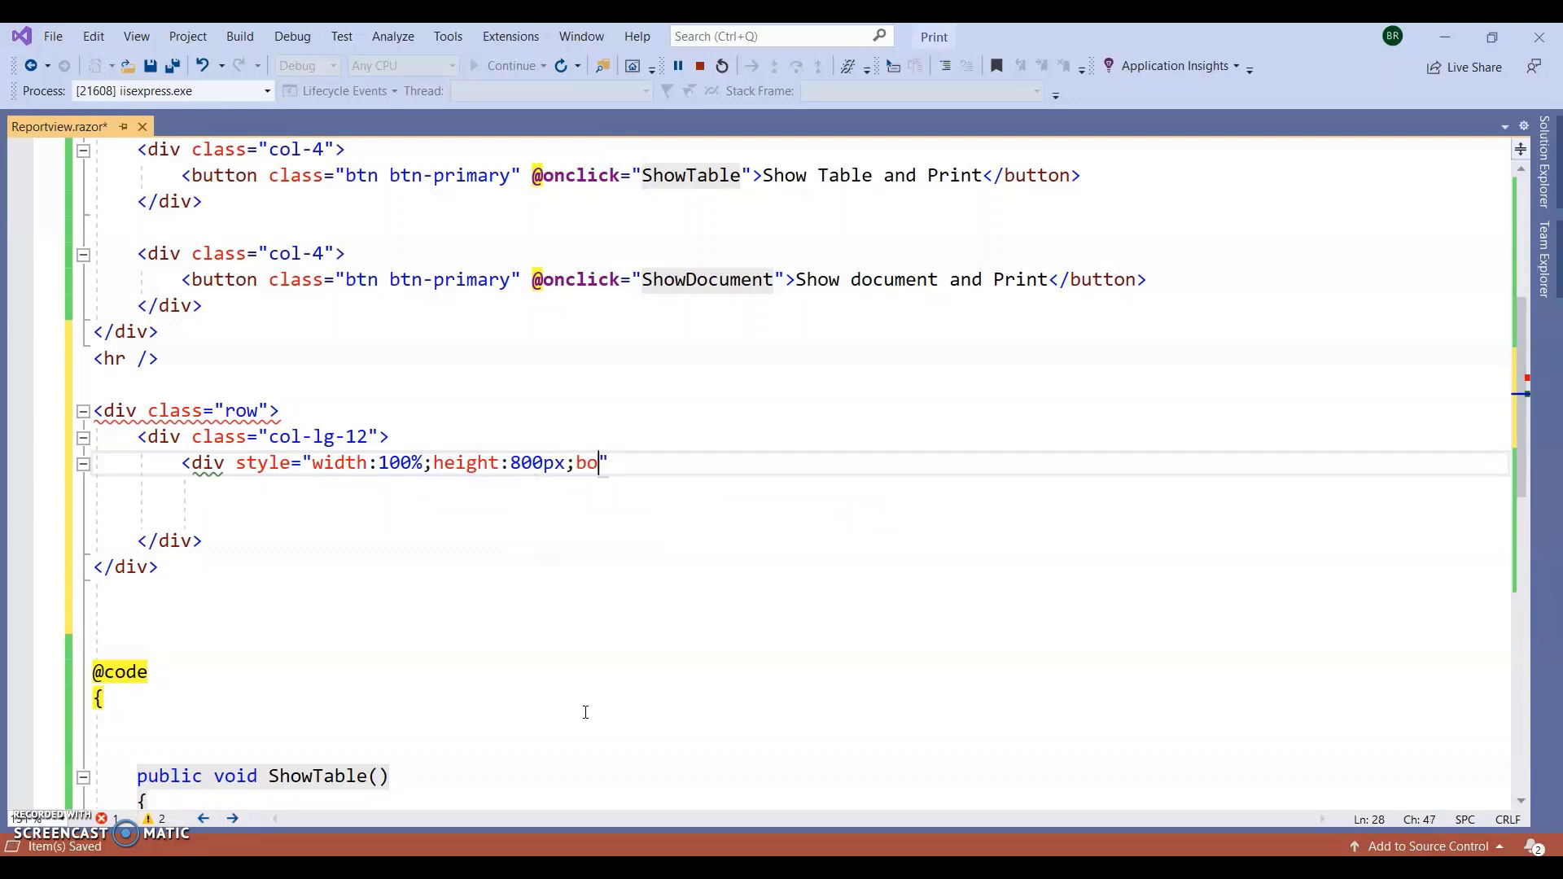
{"action": "type", "text": "rder-wi"}
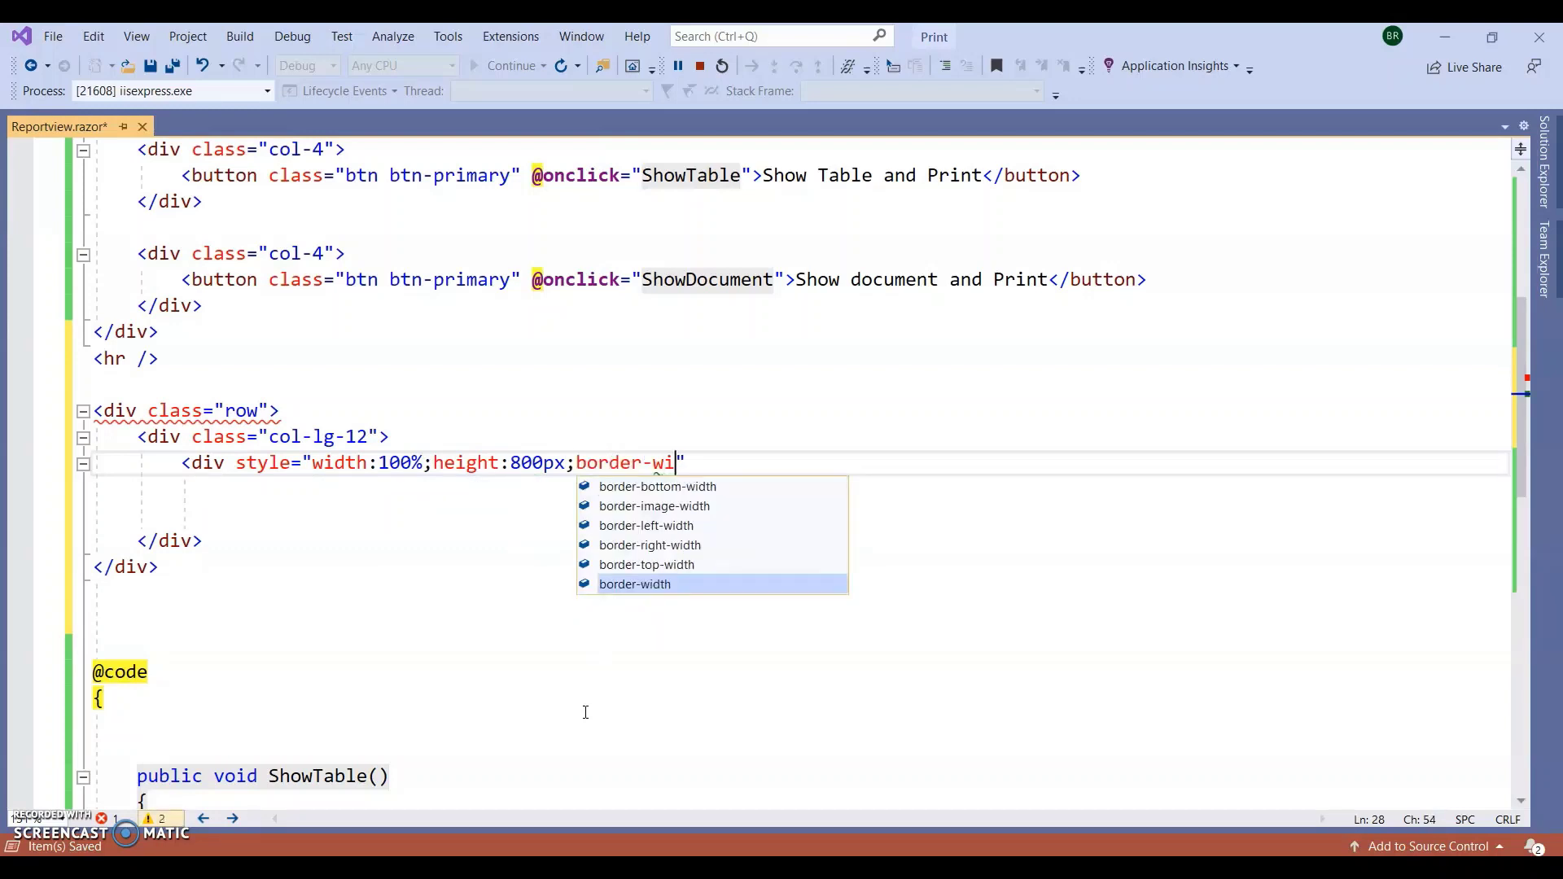
Step: Style the inner div 100% wide, 800px tall, with a solid 2px blue border, closing tag below
{"action": "key", "text": "Tab"}
{"action": "type", "text": ":2px"}
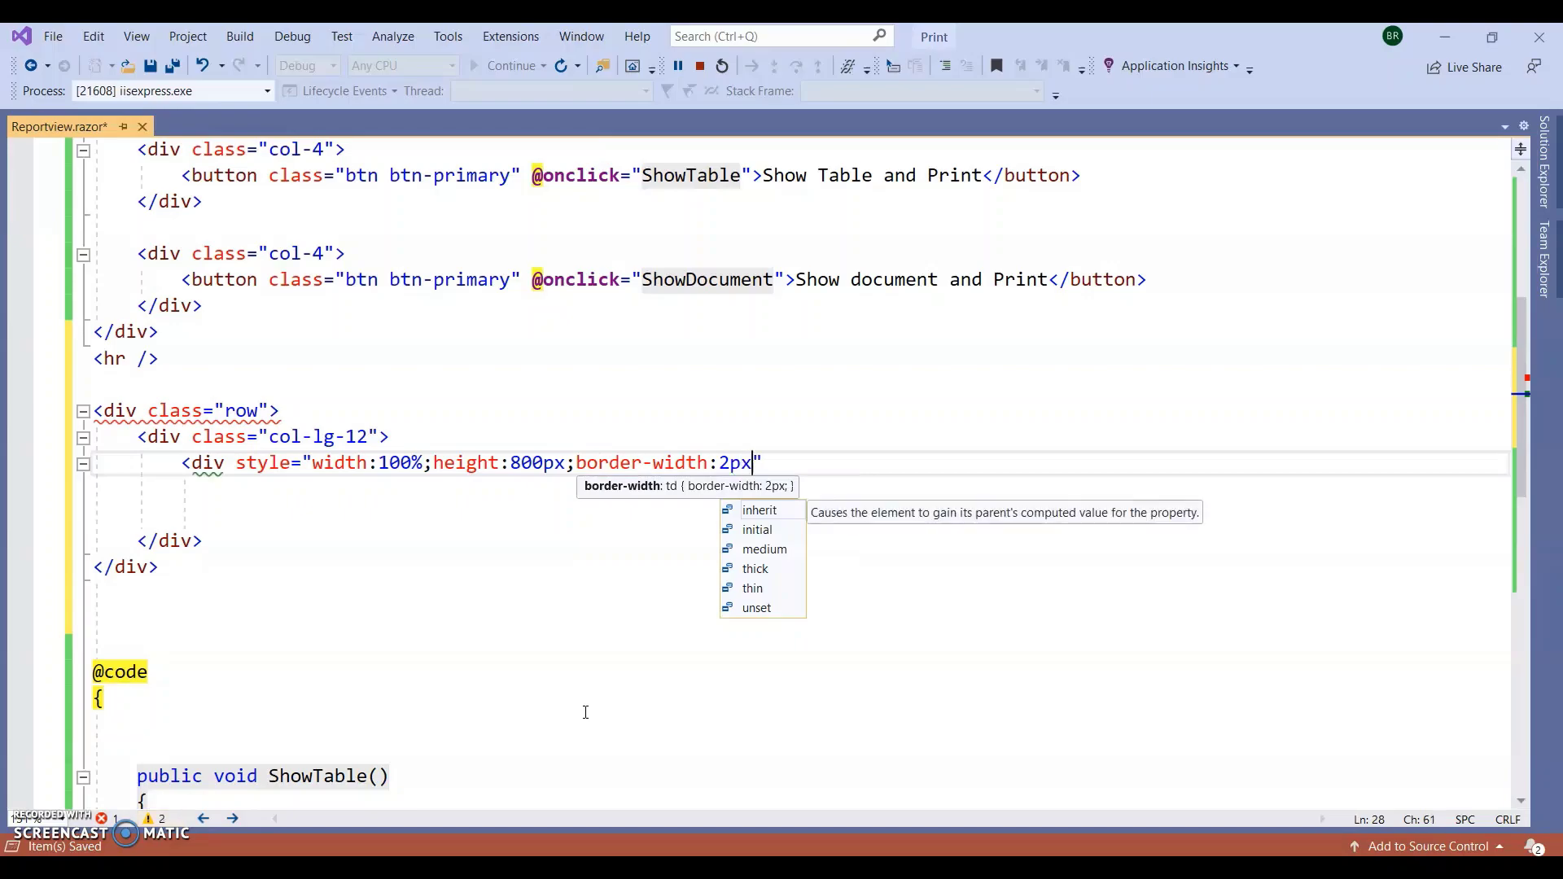
{"action": "type", "text": ";bor"}
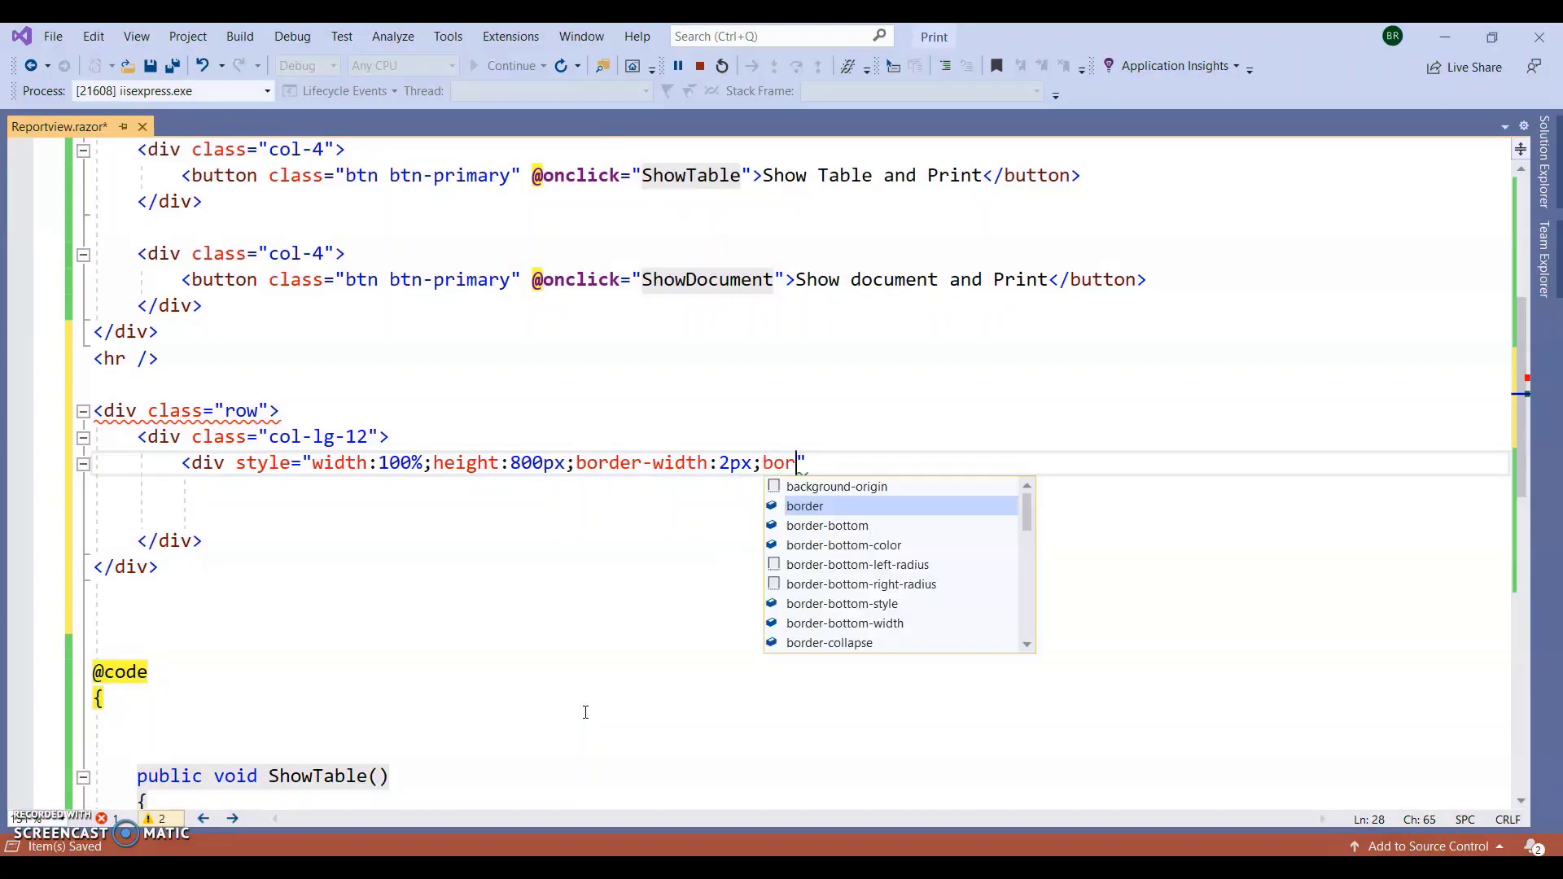
{"action": "type", "text": "der-color"}
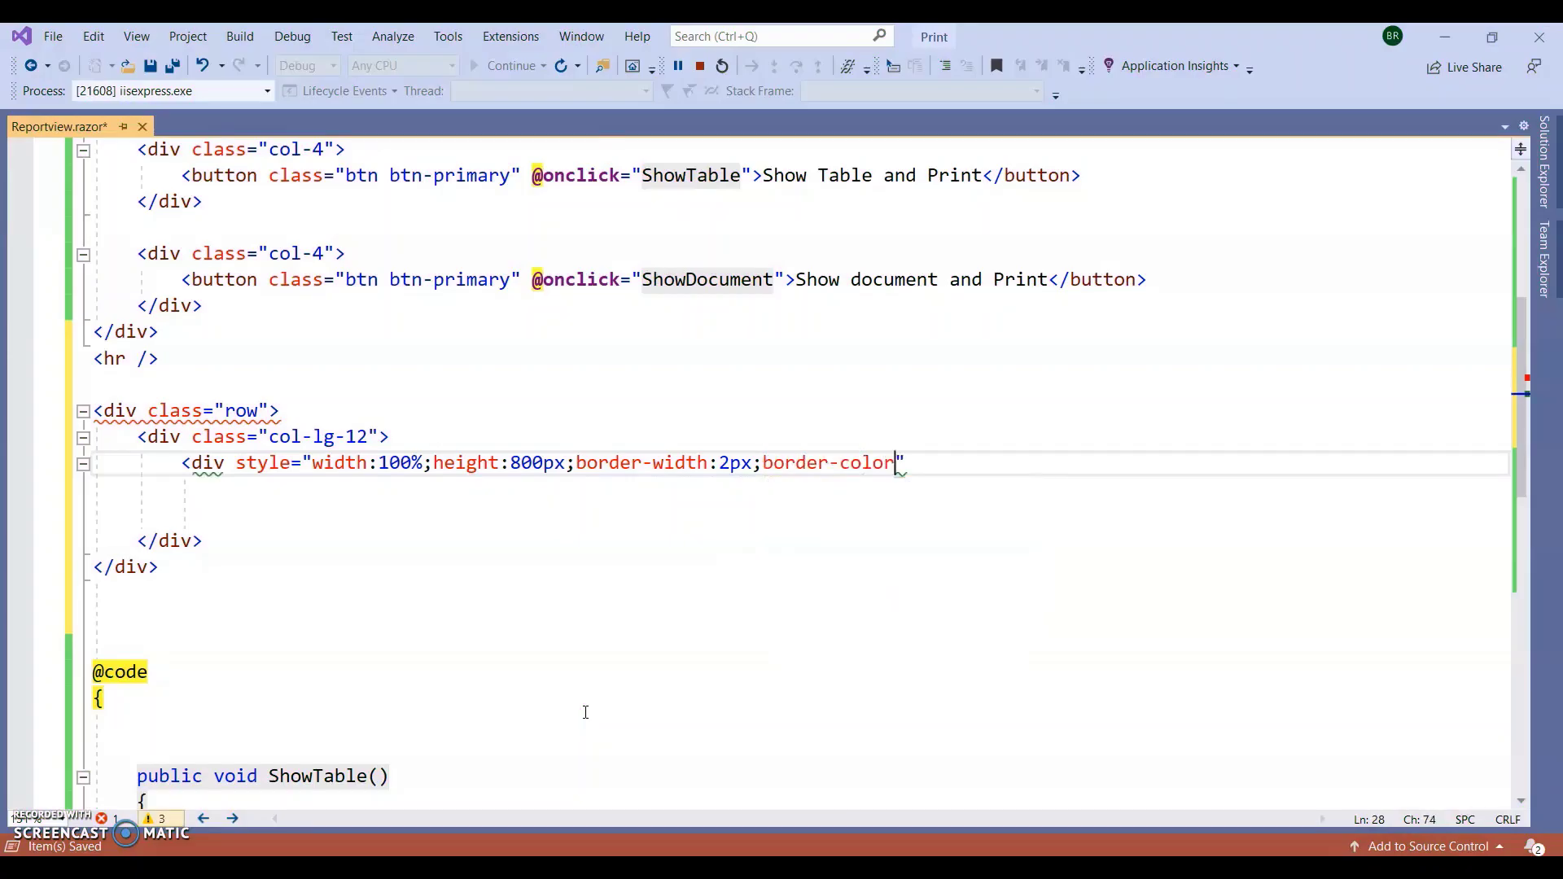
{"action": "type", "text": ":bl"}
{"action": "key", "text": "Escape"}
{"action": "key", "text": "Down"}
{"action": "left_click", "coordinate": [924, 462]}
{"action": "key", "text": "ctrl+space"}
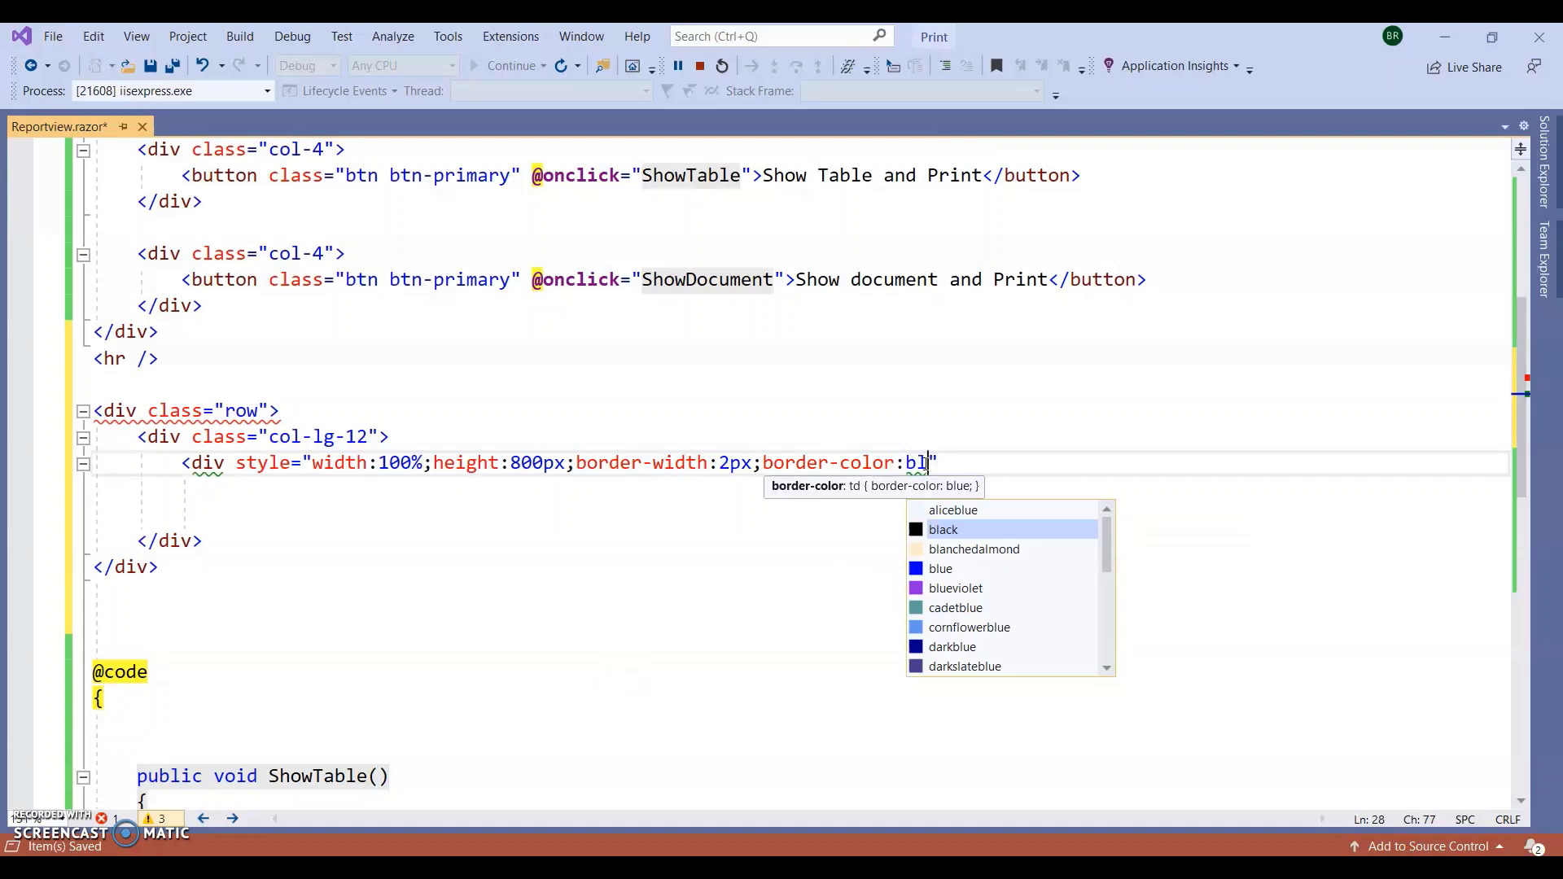
{"action": "key", "text": "Down"}
{"action": "key", "text": "Down"}
{"action": "key", "text": "Return"}
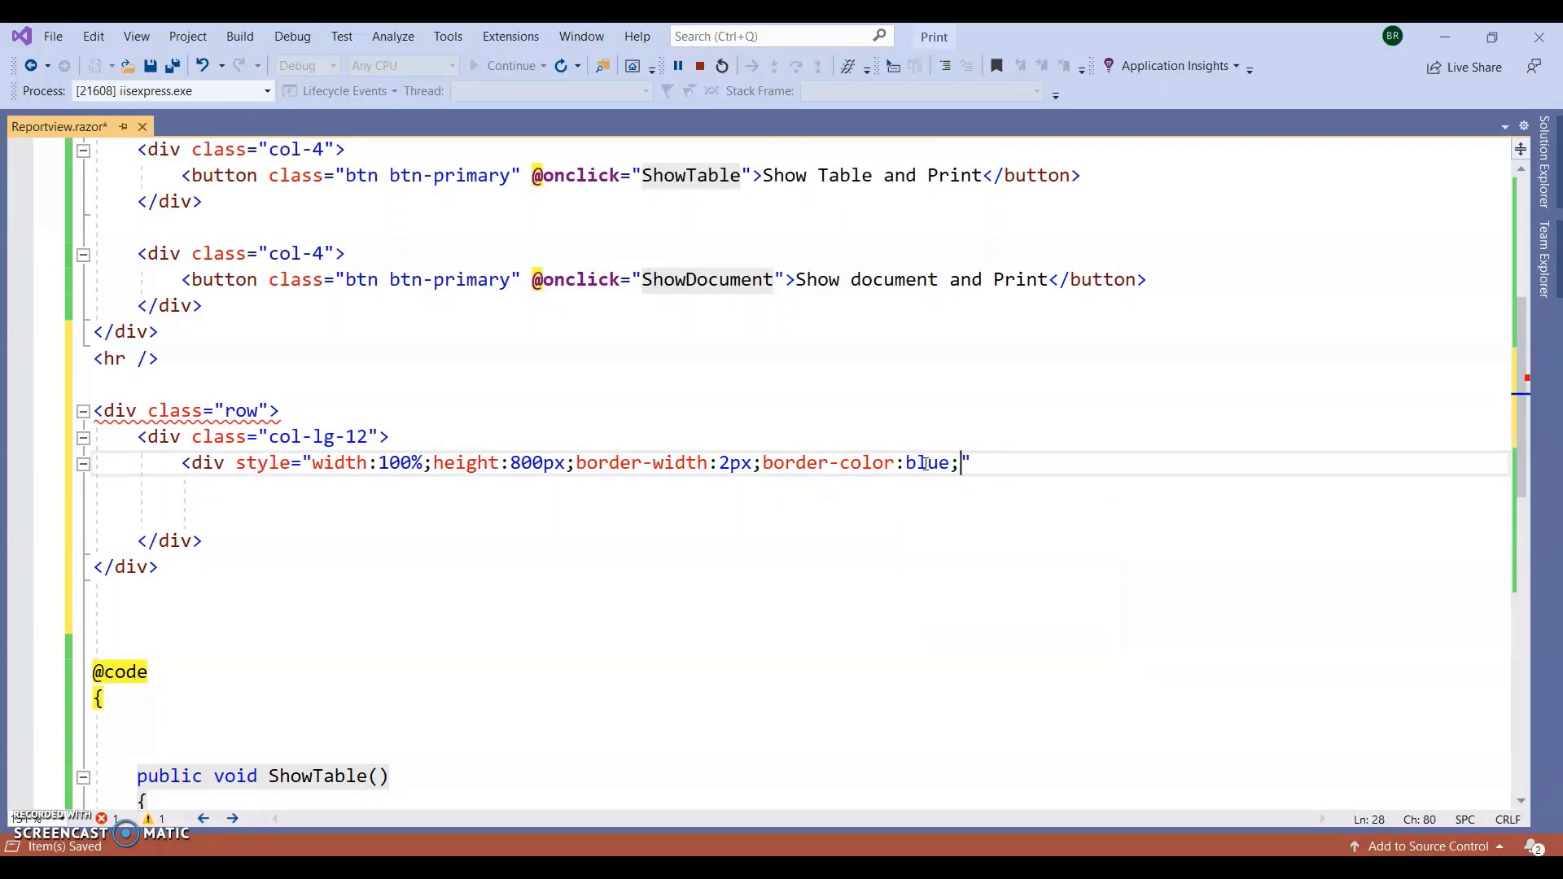
{"action": "type", "text": "bor"}
{"action": "key", "text": "Return"}
{"action": "type", "text": ":so"}
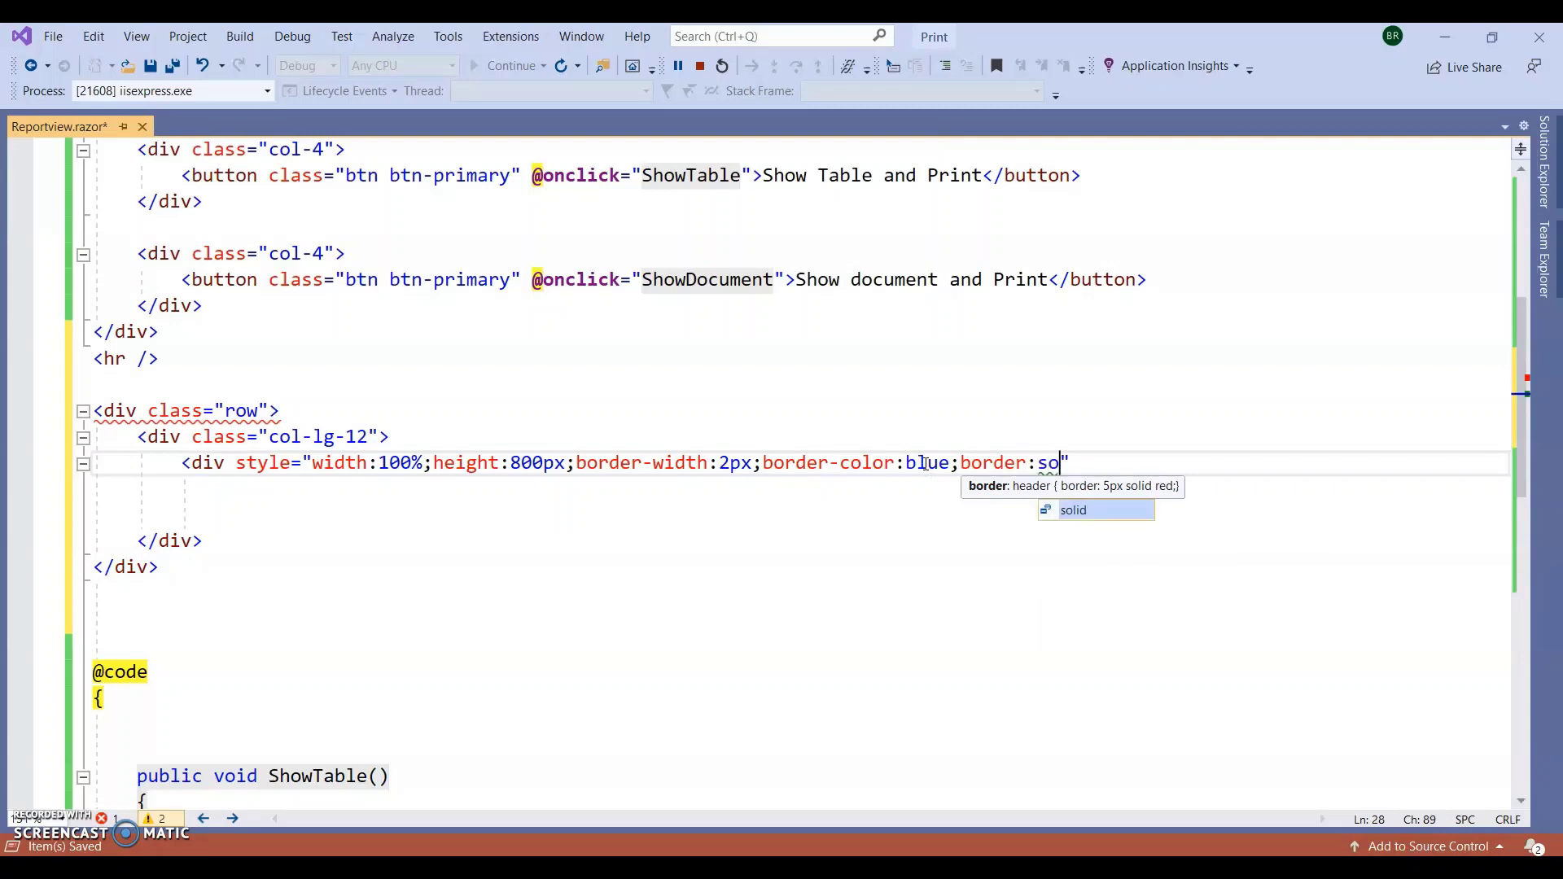
{"action": "key", "text": "Return"}
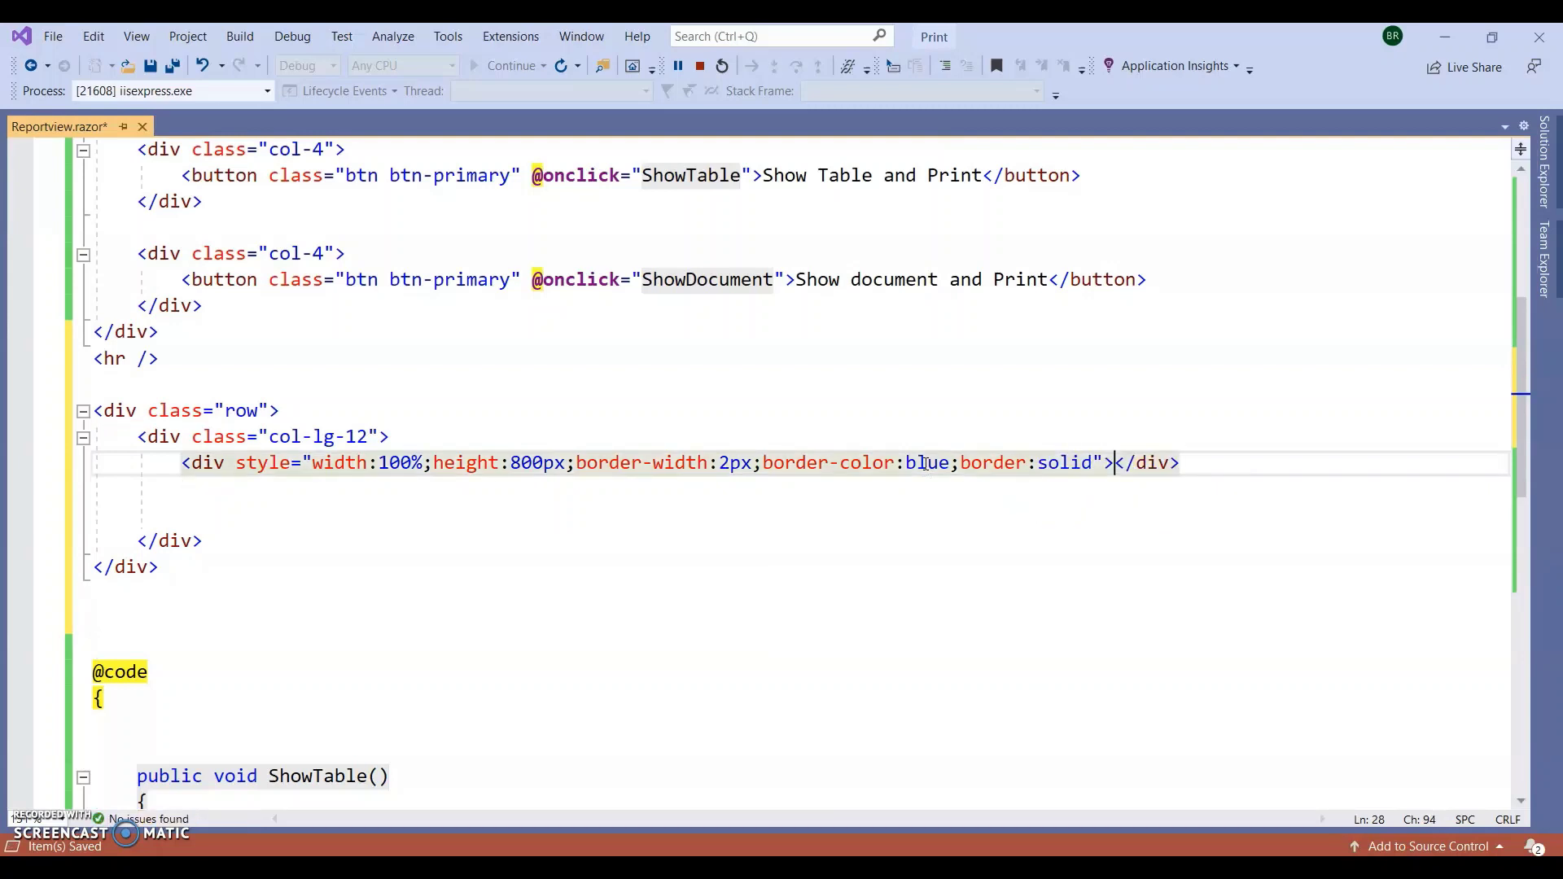
{"action": "key", "text": "Return"}
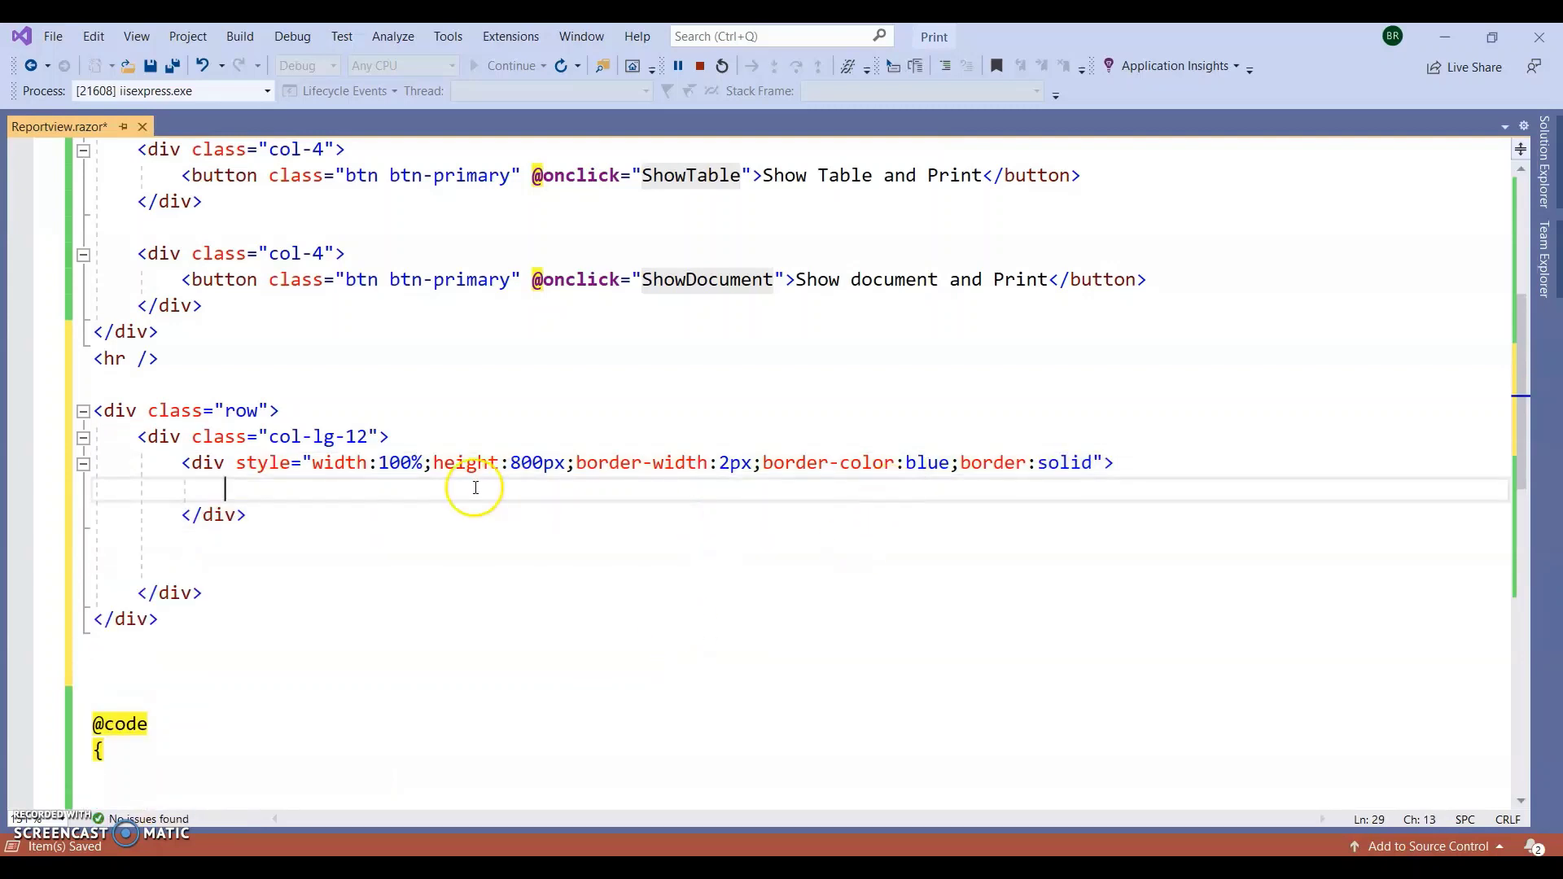
Step: Add id="PrintDiv" to the bordered div in Reportview.razor
{"action": "left_click_drag", "start_coordinate": [182, 462], "coordinate": [246, 515]}
{"action": "left_click", "coordinate": [250, 514]}
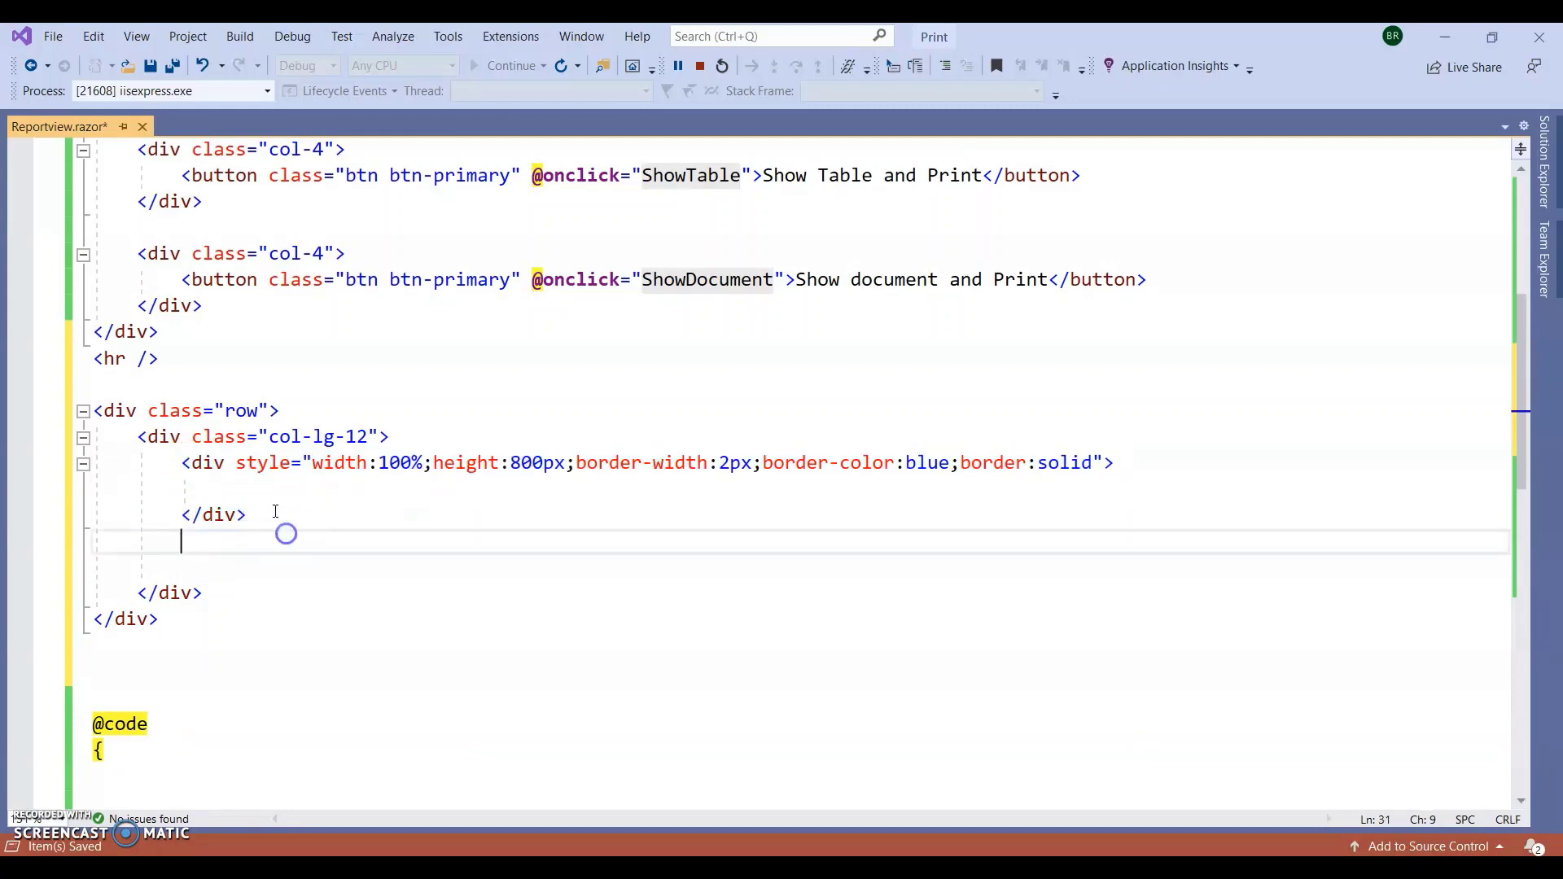
{"action": "left_click", "coordinate": [225, 462]}
{"action": "type", "text": "i"}
{"action": "key", "text": "Tab"}
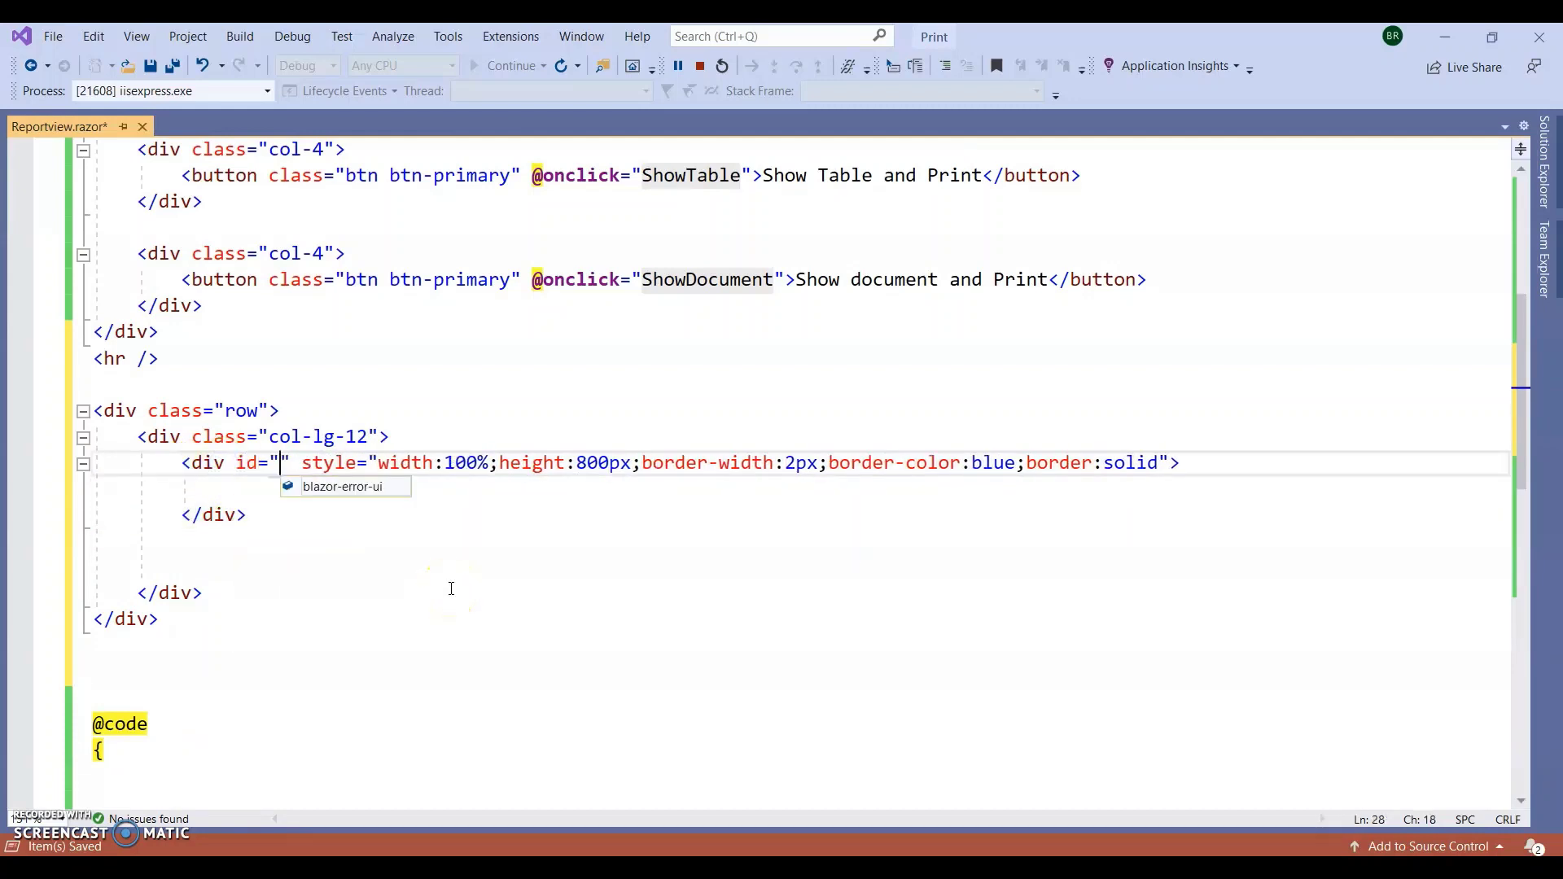
{"action": "type", "text": "PrintD"}
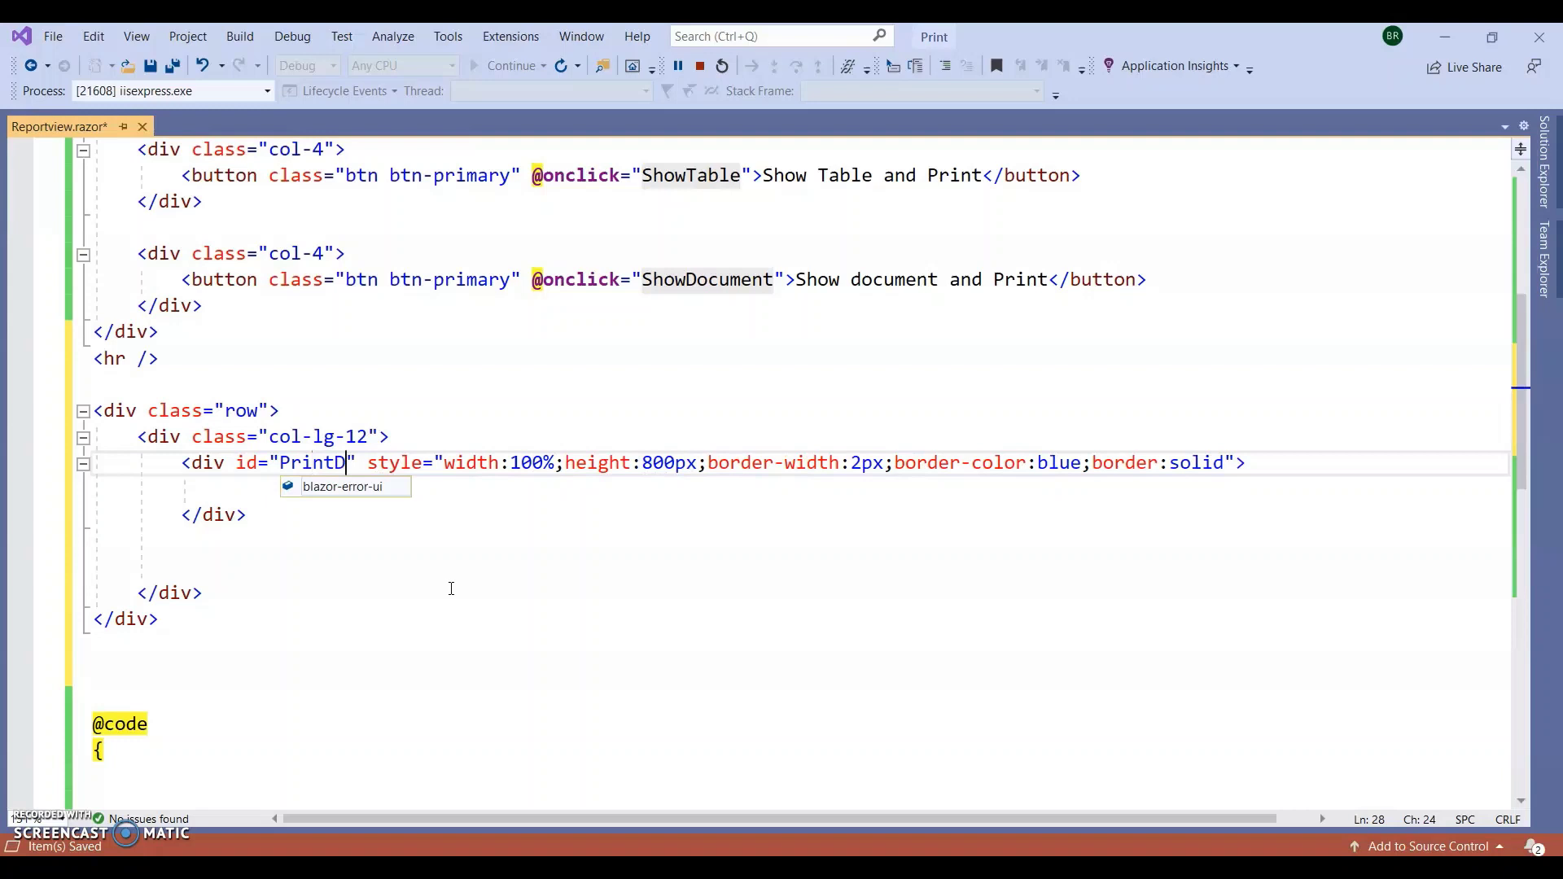
{"action": "type", "text": "iv"}
{"action": "left_click", "coordinate": [446, 571]}
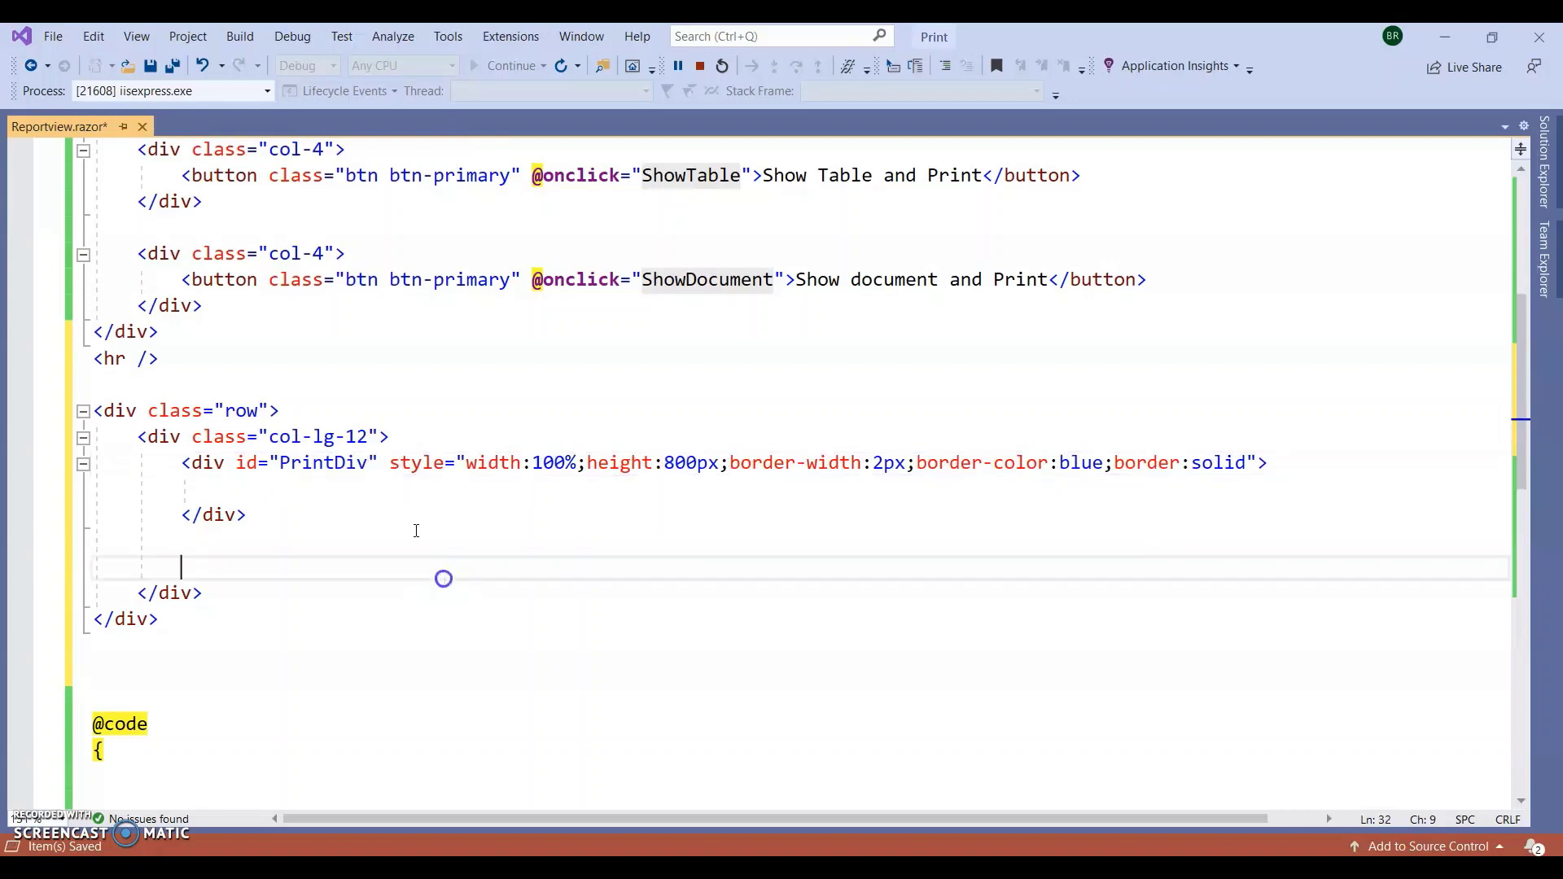
{"action": "double_click", "coordinate": [331, 475]}
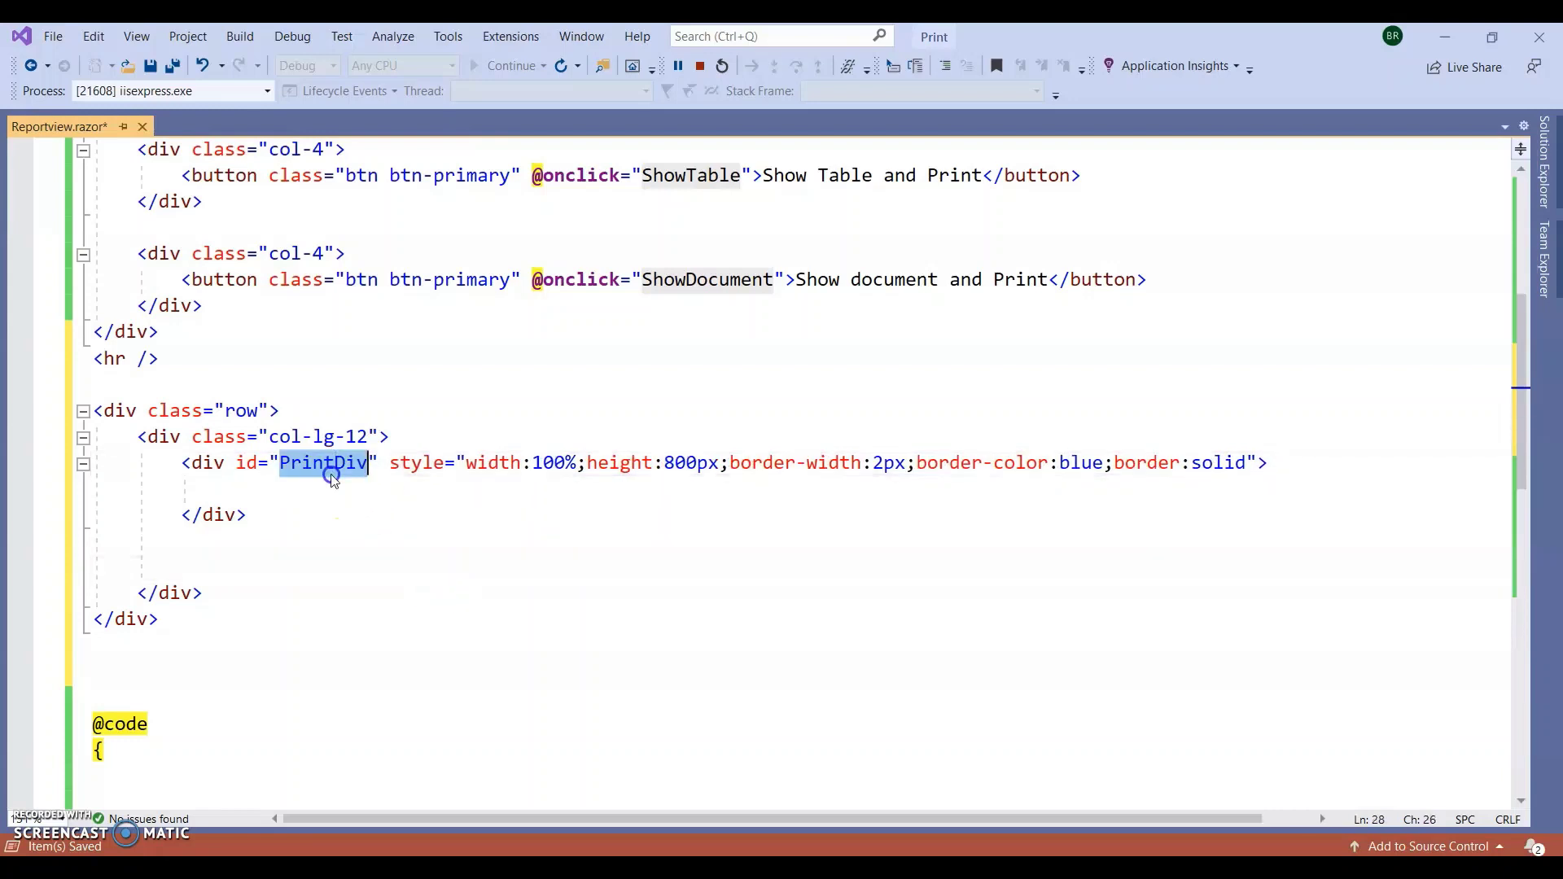
{"action": "left_click", "coordinate": [366, 592]}
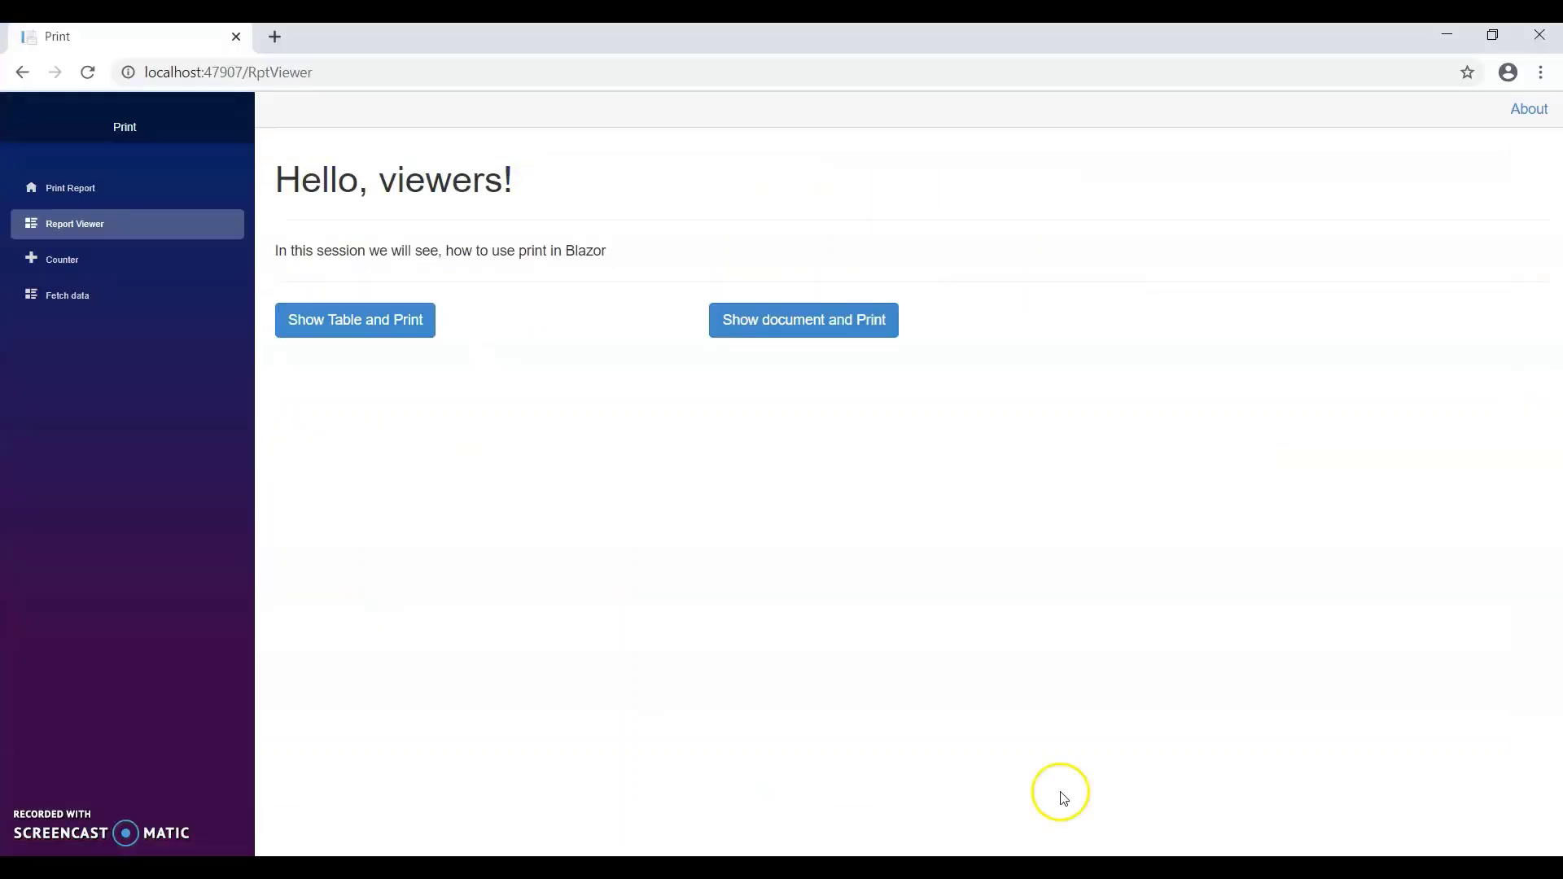
Step: Open the table print preview with Show Table, then cancel and close the TableData tab
{"action": "left_click", "coordinate": [387, 327]}
{"action": "double_click", "coordinate": [276, 72]}
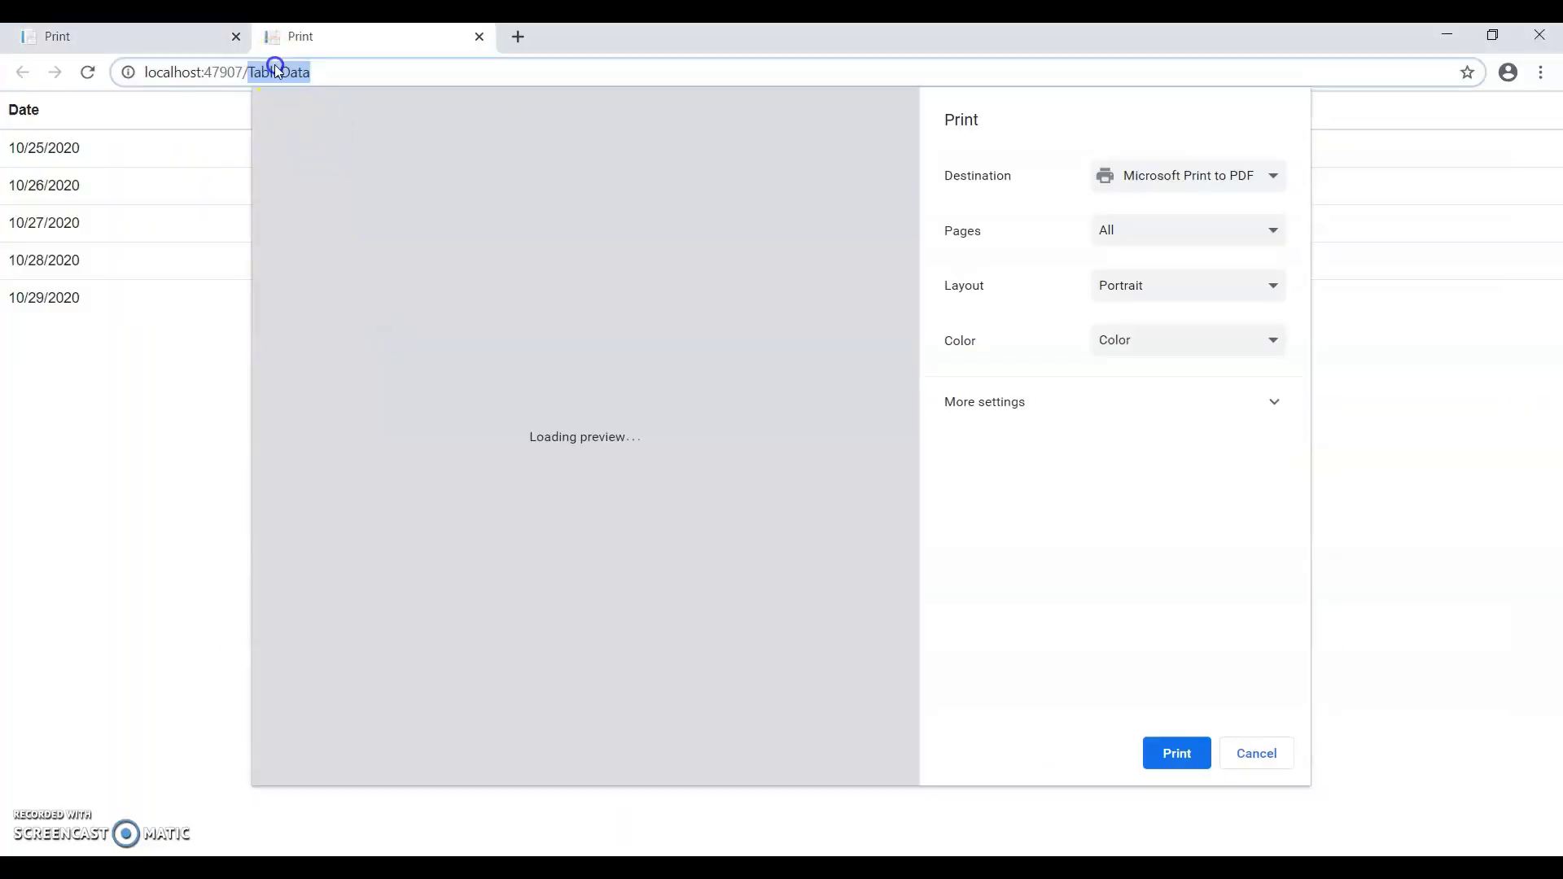
{"action": "left_click", "coordinate": [156, 56]}
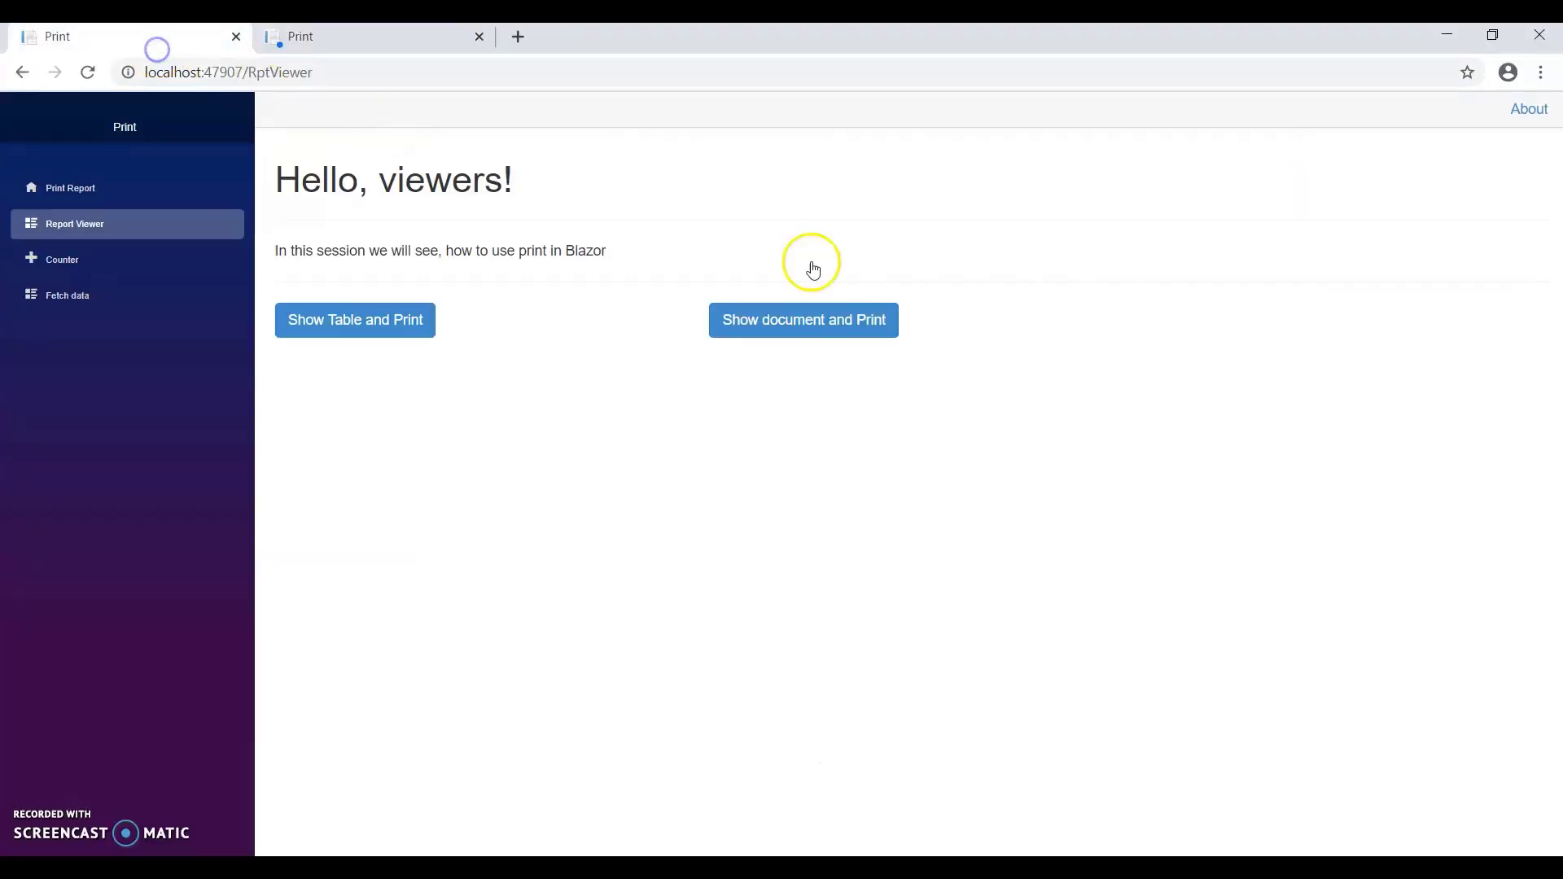
{"action": "left_click", "coordinate": [833, 329]}
{"action": "left_click", "coordinate": [437, 39]}
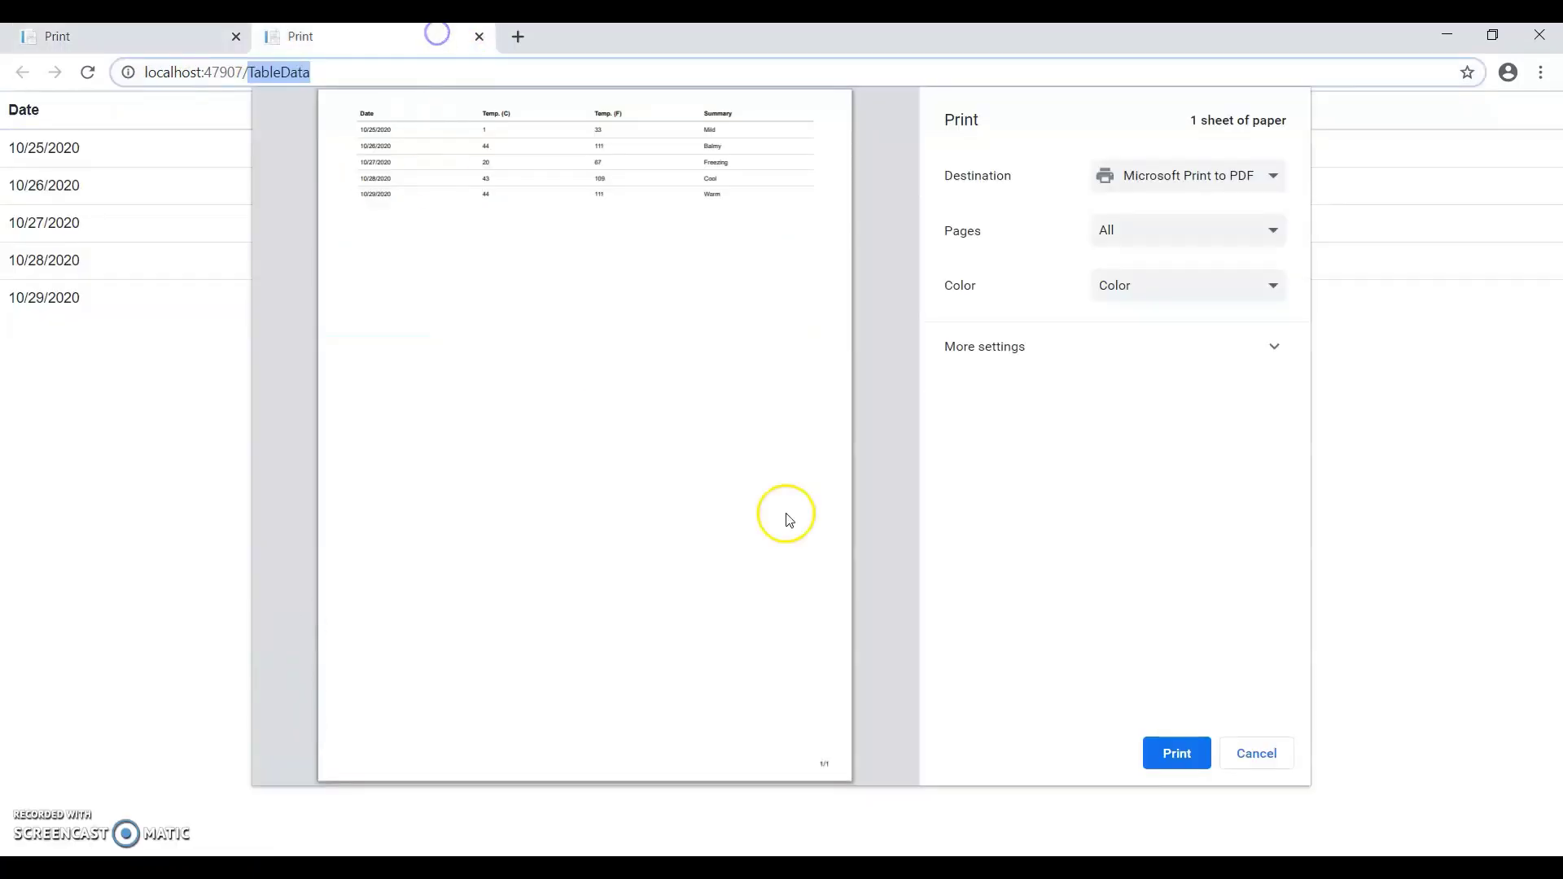
{"action": "left_click", "coordinate": [1248, 750]}
{"action": "left_click", "coordinate": [477, 34]}
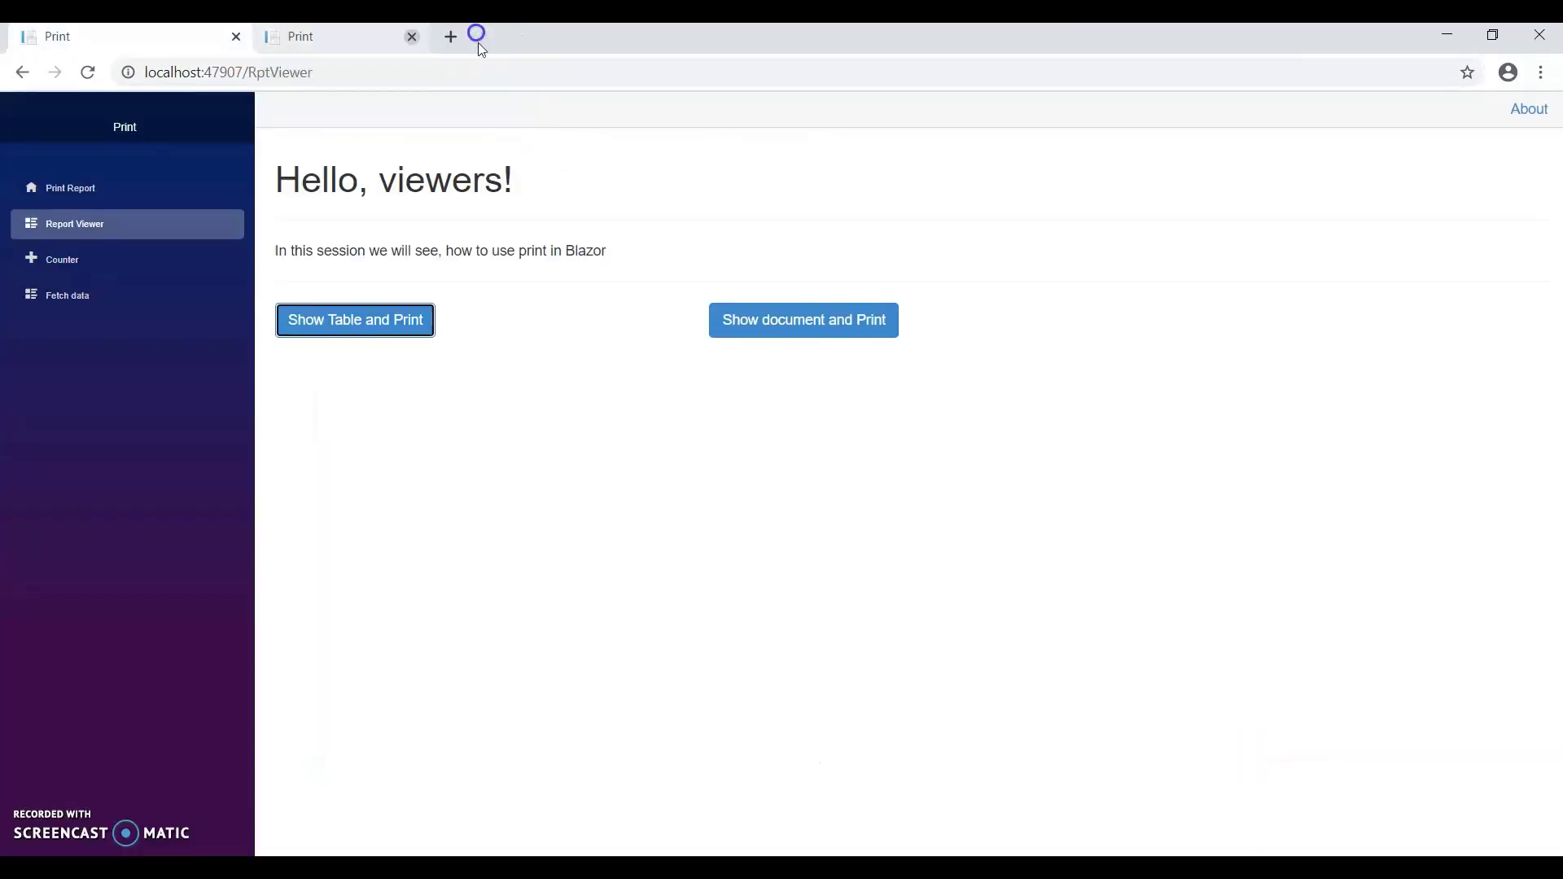
Step: Open the invoice print preview with Show document, cancel, and return to Reportview.razor
{"action": "left_click", "coordinate": [767, 313]}
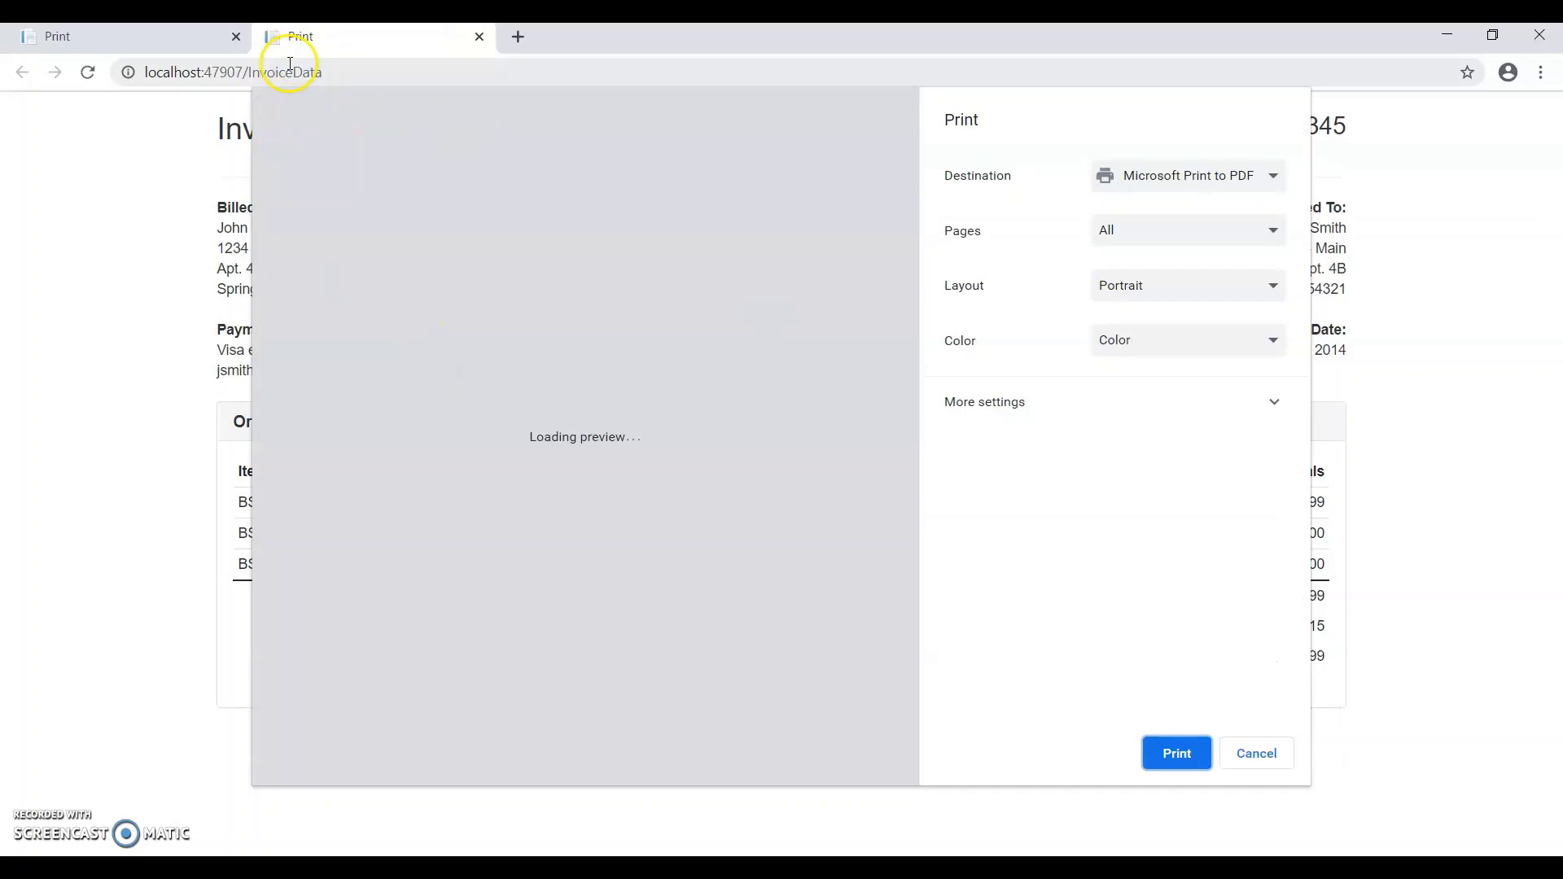
{"action": "double_click", "coordinate": [287, 72]}
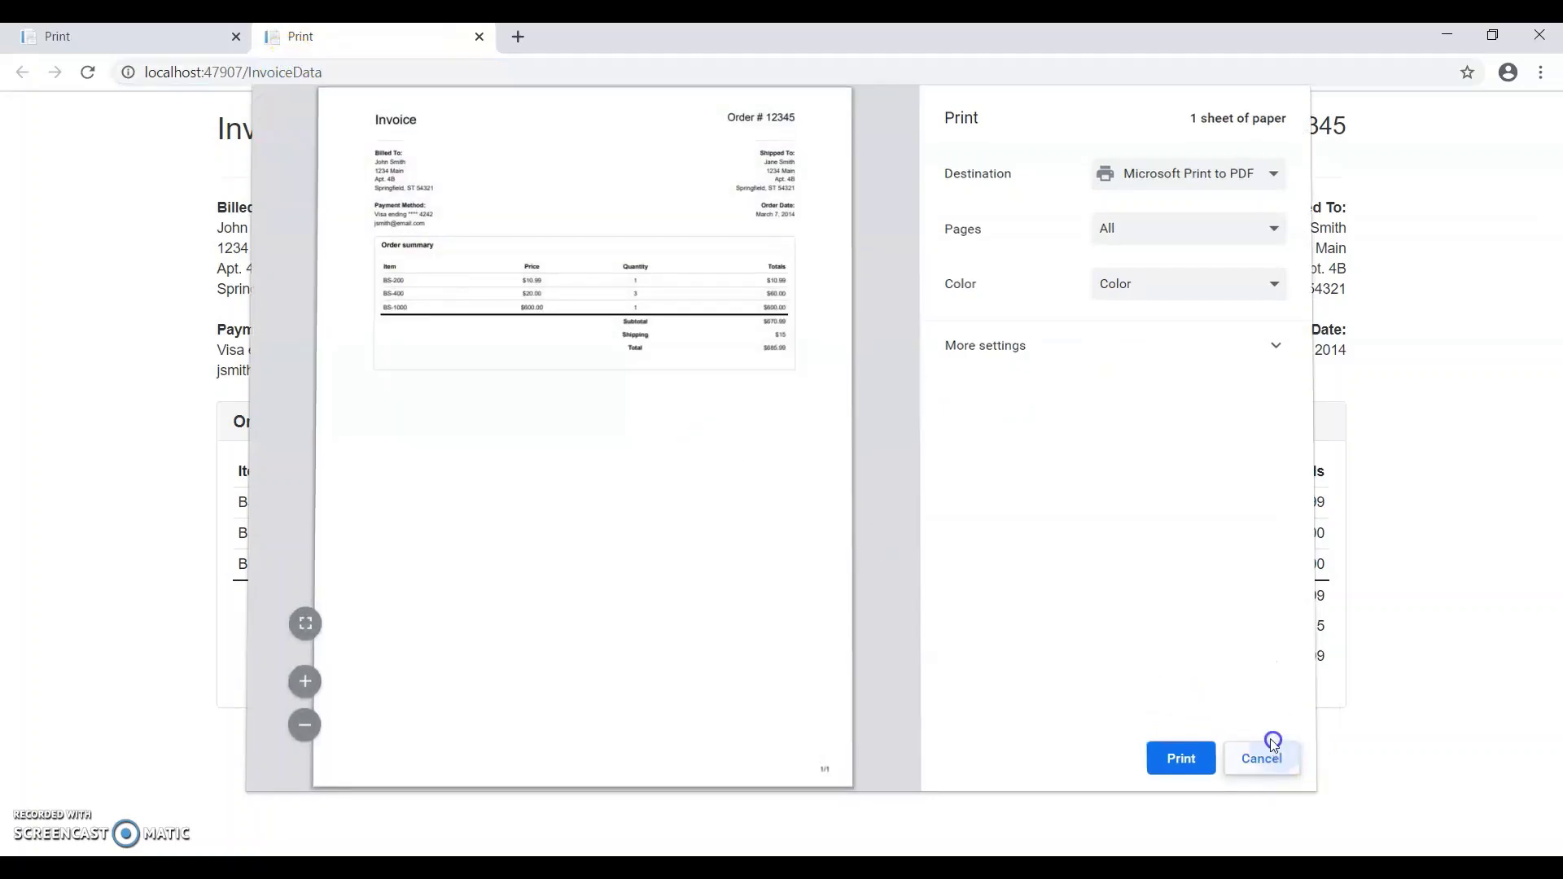
{"action": "left_click", "coordinate": [1258, 750]}
{"action": "left_click", "coordinate": [108, 44]}
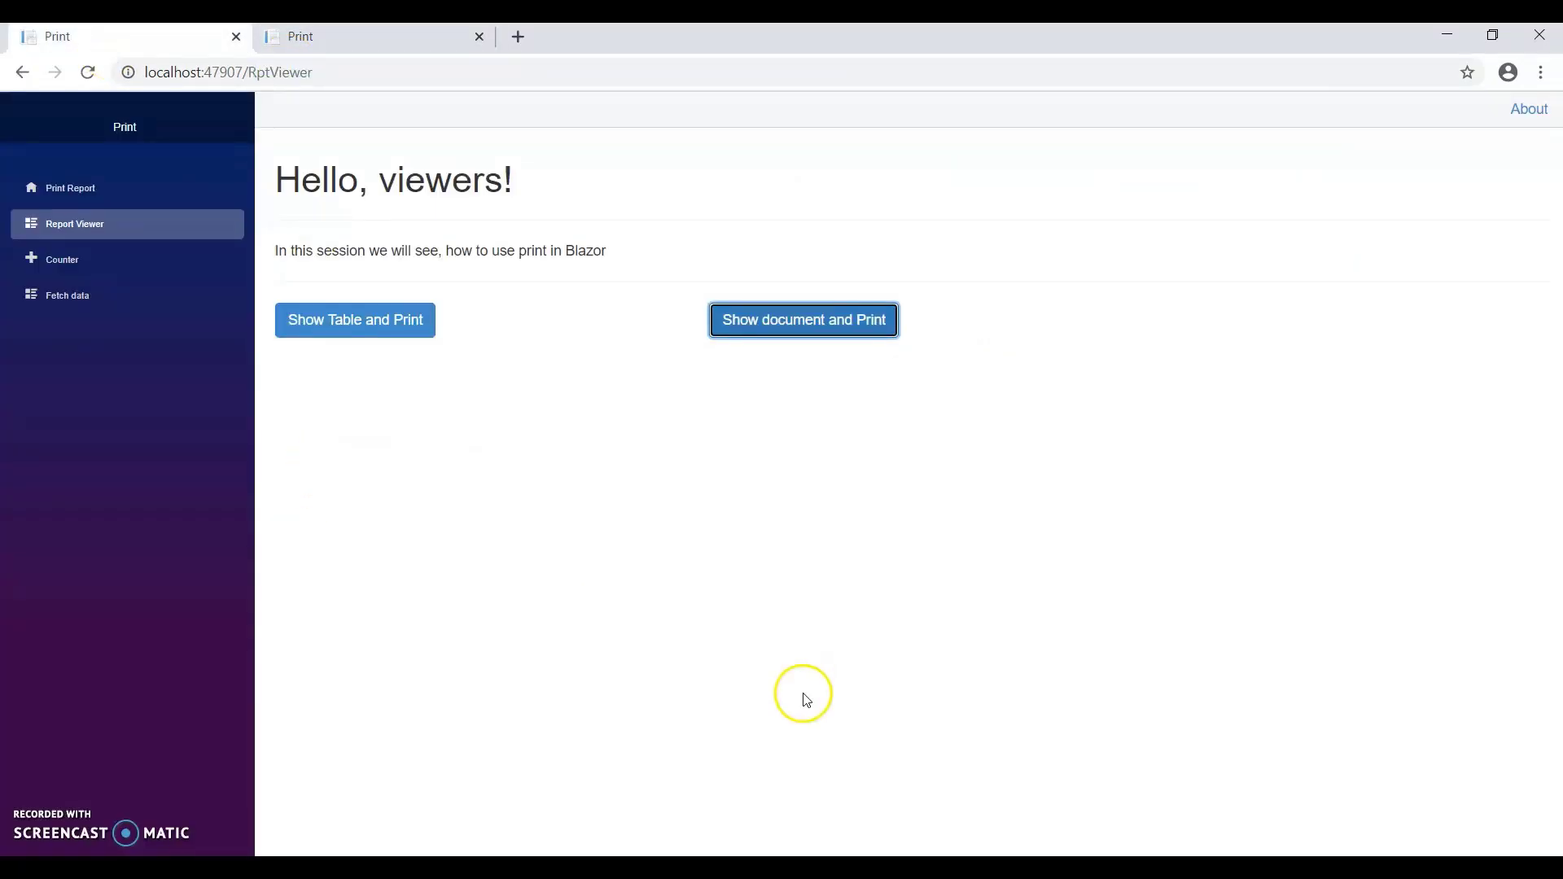
{"action": "key", "text": "alt+Tab"}
{"action": "left_click", "coordinate": [276, 487]}
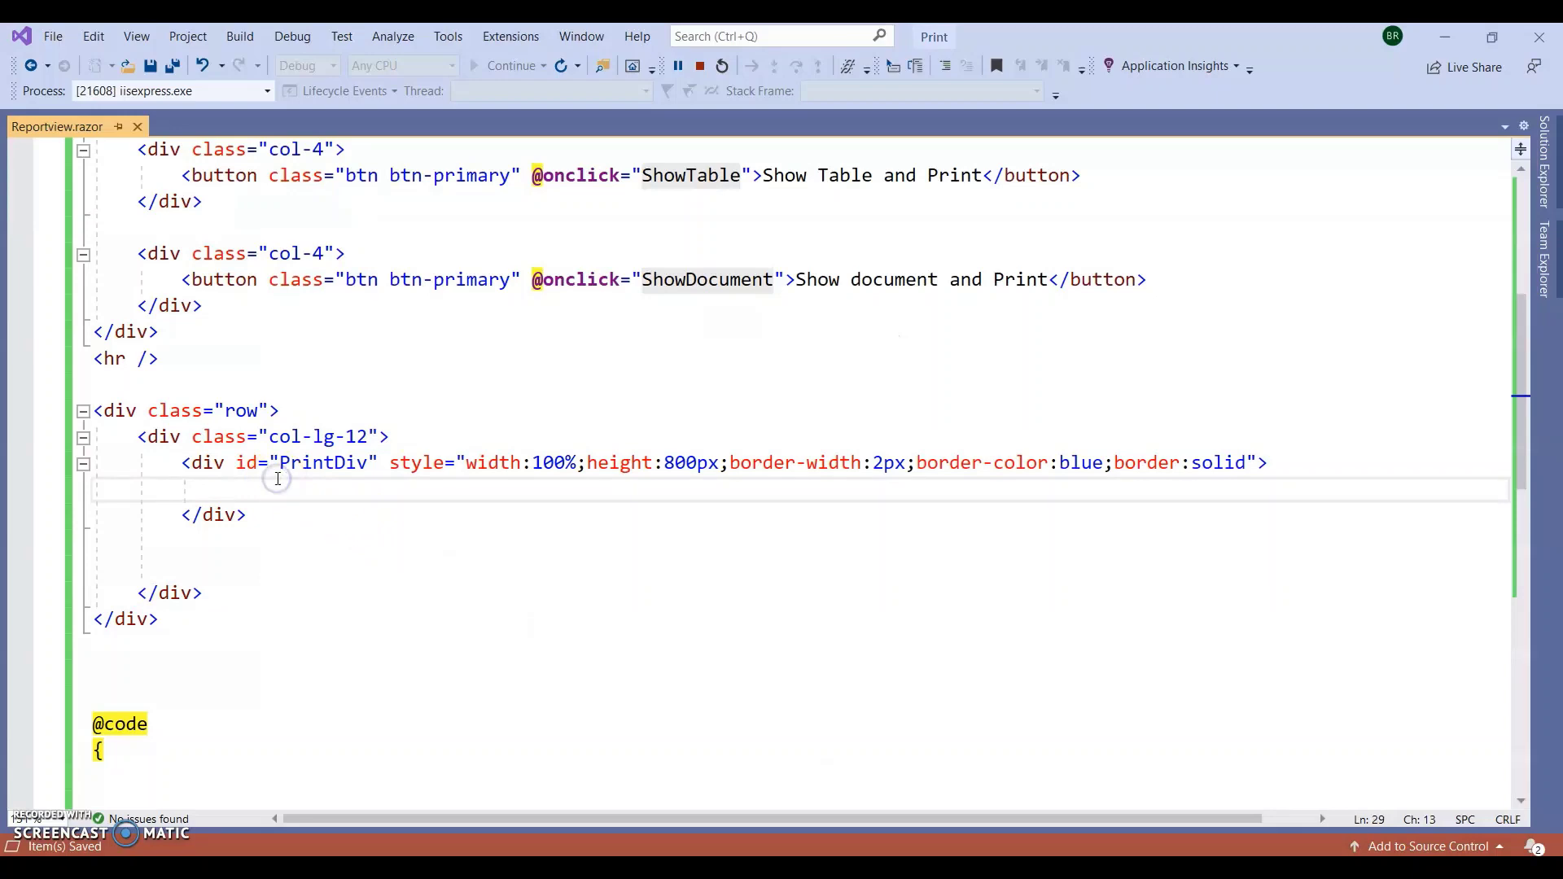
{"action": "scroll", "coordinate": [276, 479], "scroll_direction": "down", "scroll_amount": 3}
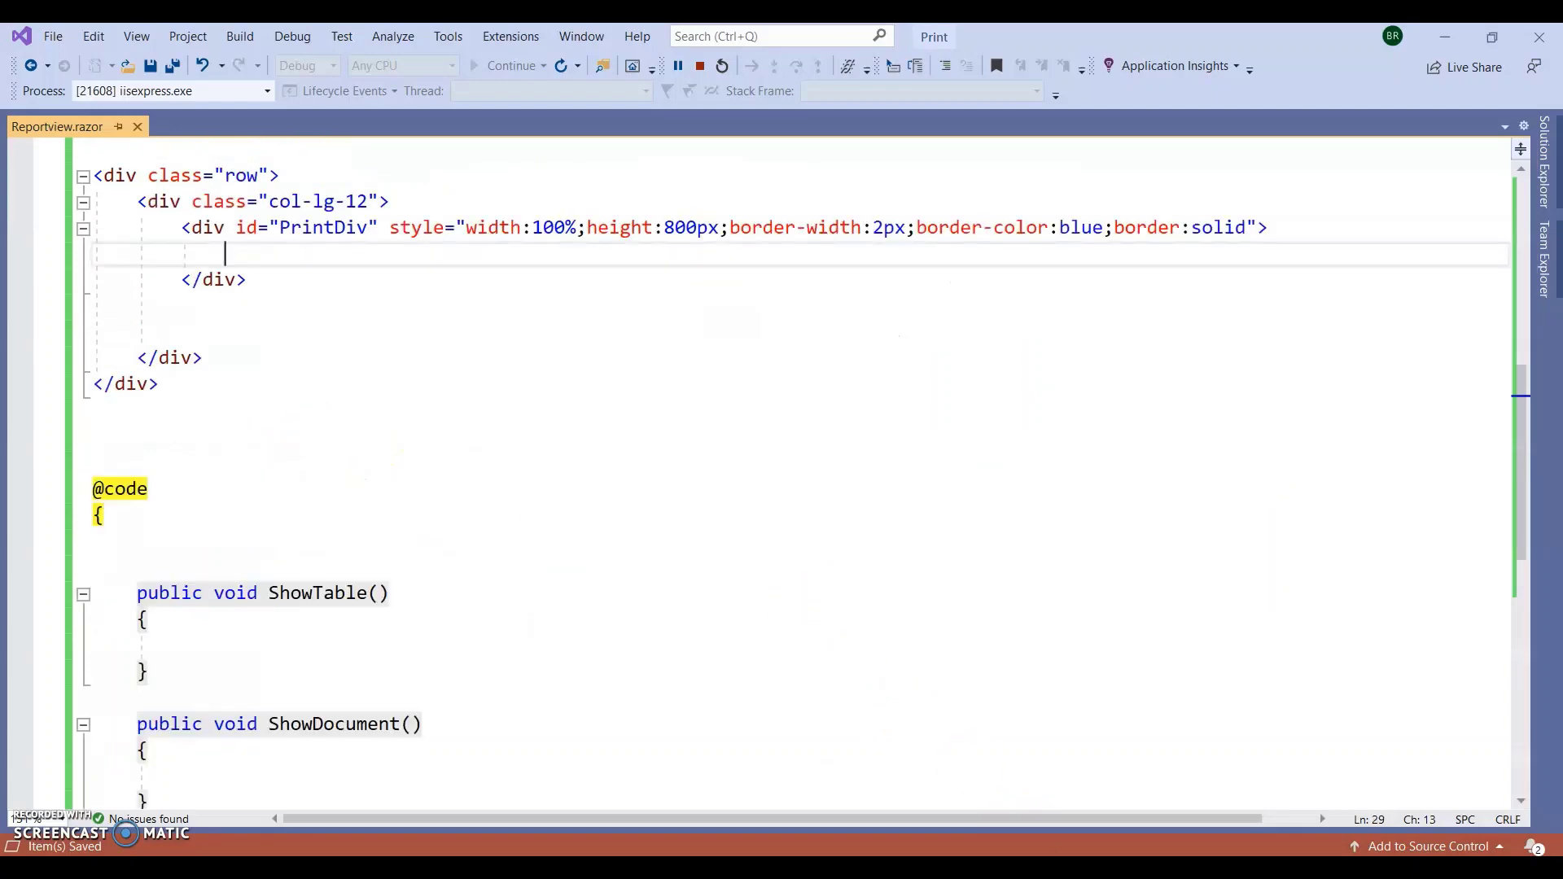
{"action": "key", "text": "alt+Tab"}
{"action": "scroll", "coordinate": [600, 589], "scroll_direction": "down", "scroll_amount": 3}
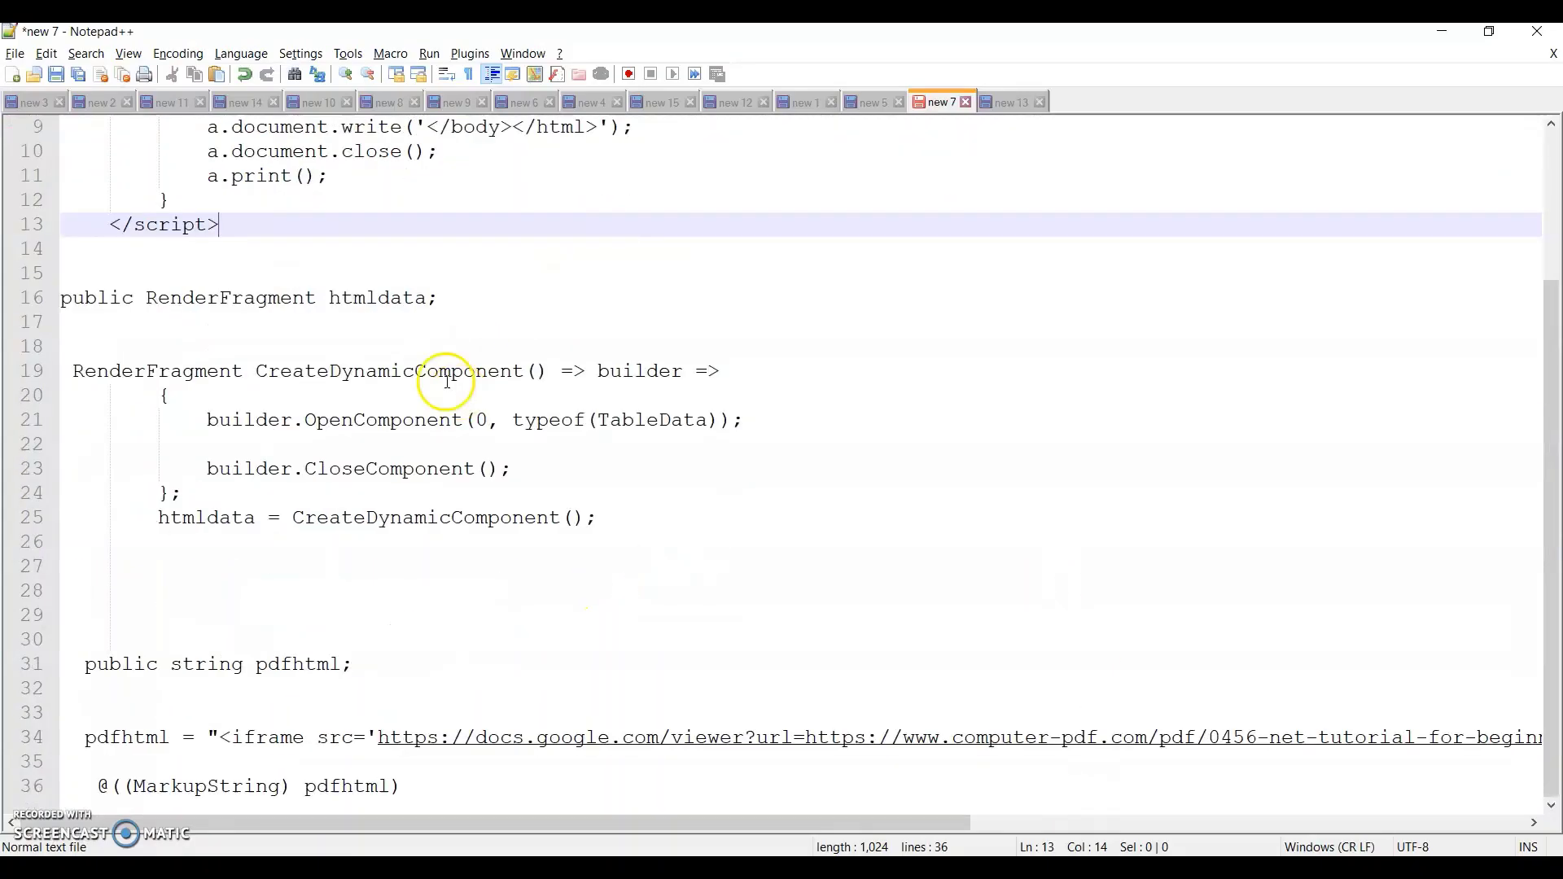
{"action": "left_click_drag", "start_coordinate": [471, 297], "coordinate": [55, 307]}
{"action": "key", "text": "ctrl+c"}
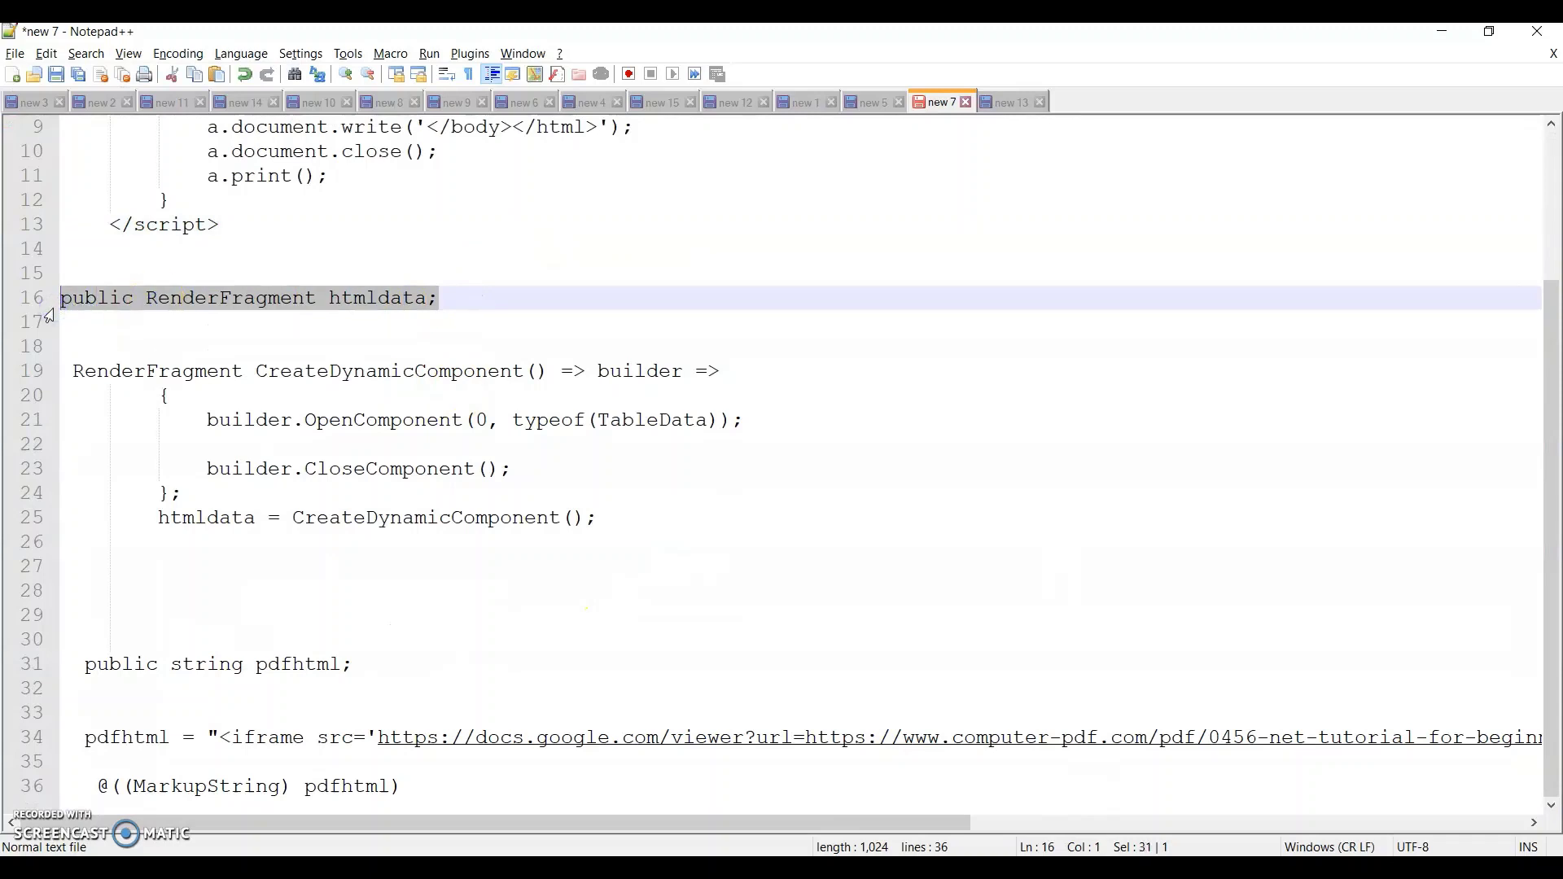
{"action": "key", "text": "alt+Tab"}
{"action": "scroll", "coordinate": [238, 497], "scroll_direction": "down", "scroll_amount": 3}
{"action": "left_click", "coordinate": [165, 322]}
{"action": "key", "text": "ctrl+v"}
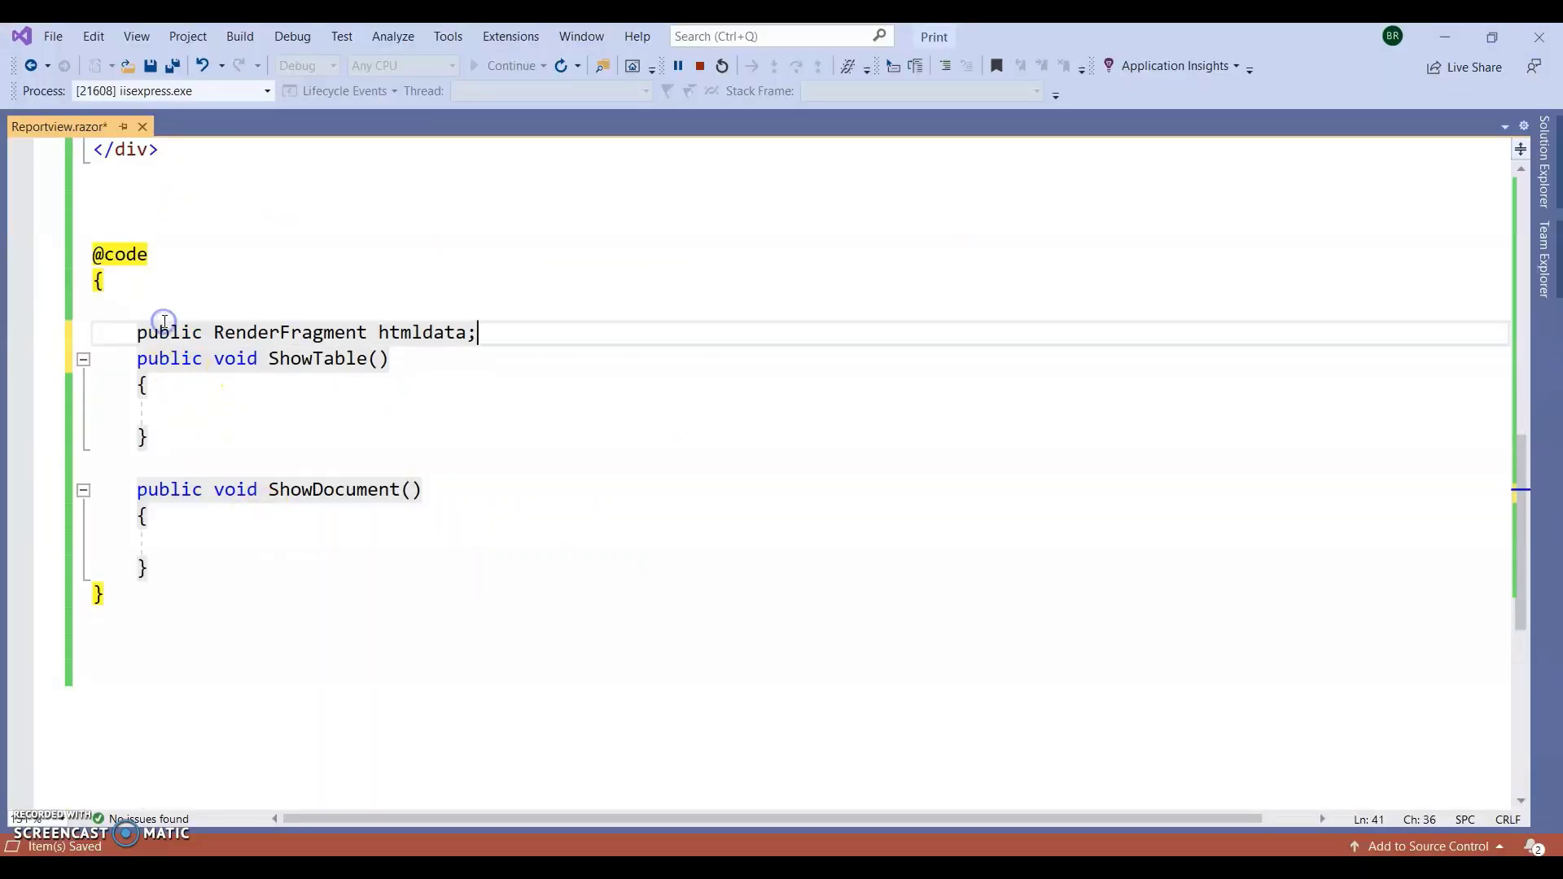
{"action": "key", "text": "Return"}
{"action": "key", "text": "Return"}
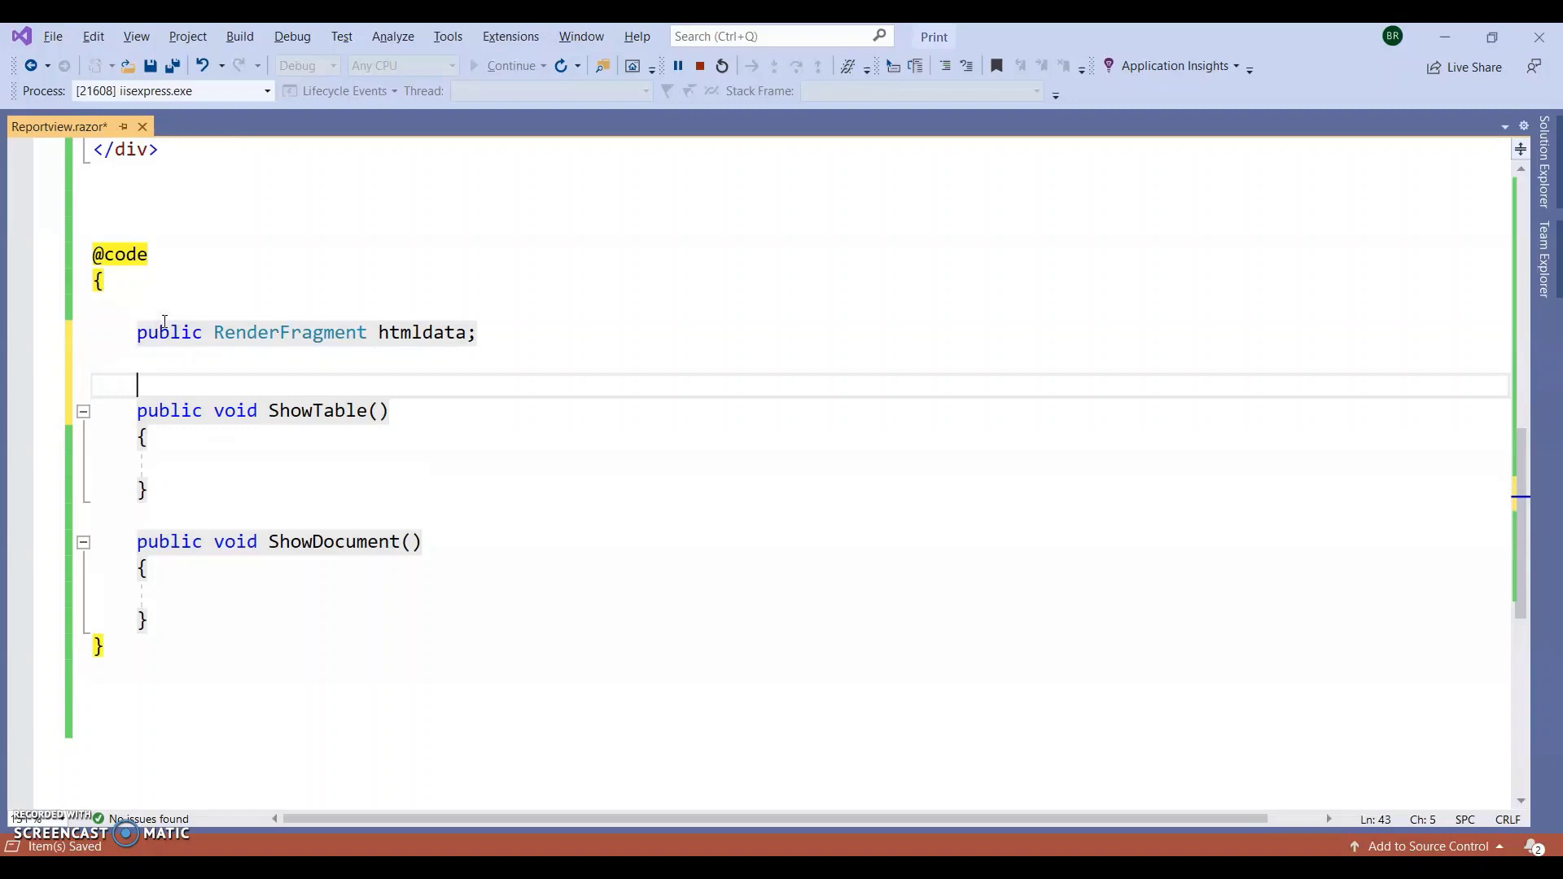
{"action": "key", "text": "alt+Tab"}
{"action": "key", "text": "alt+Tab"}
{"action": "scroll", "coordinate": [234, 424], "scroll_direction": "up", "scroll_amount": 2}
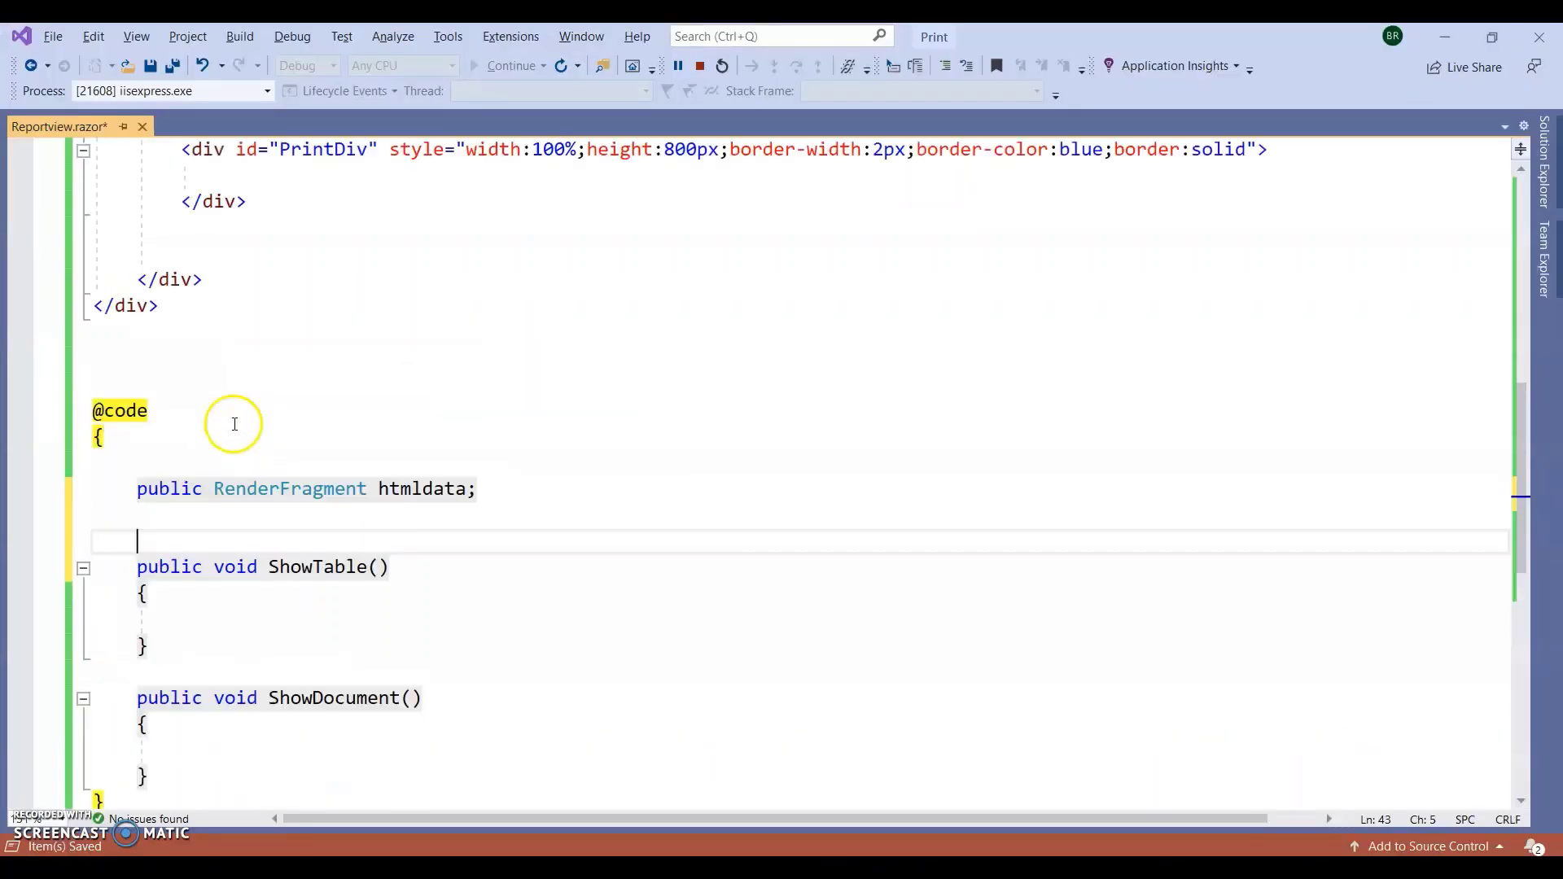
{"action": "double_click", "coordinate": [391, 488]}
{"action": "scroll", "coordinate": [286, 388], "scroll_direction": "up", "scroll_amount": 3}
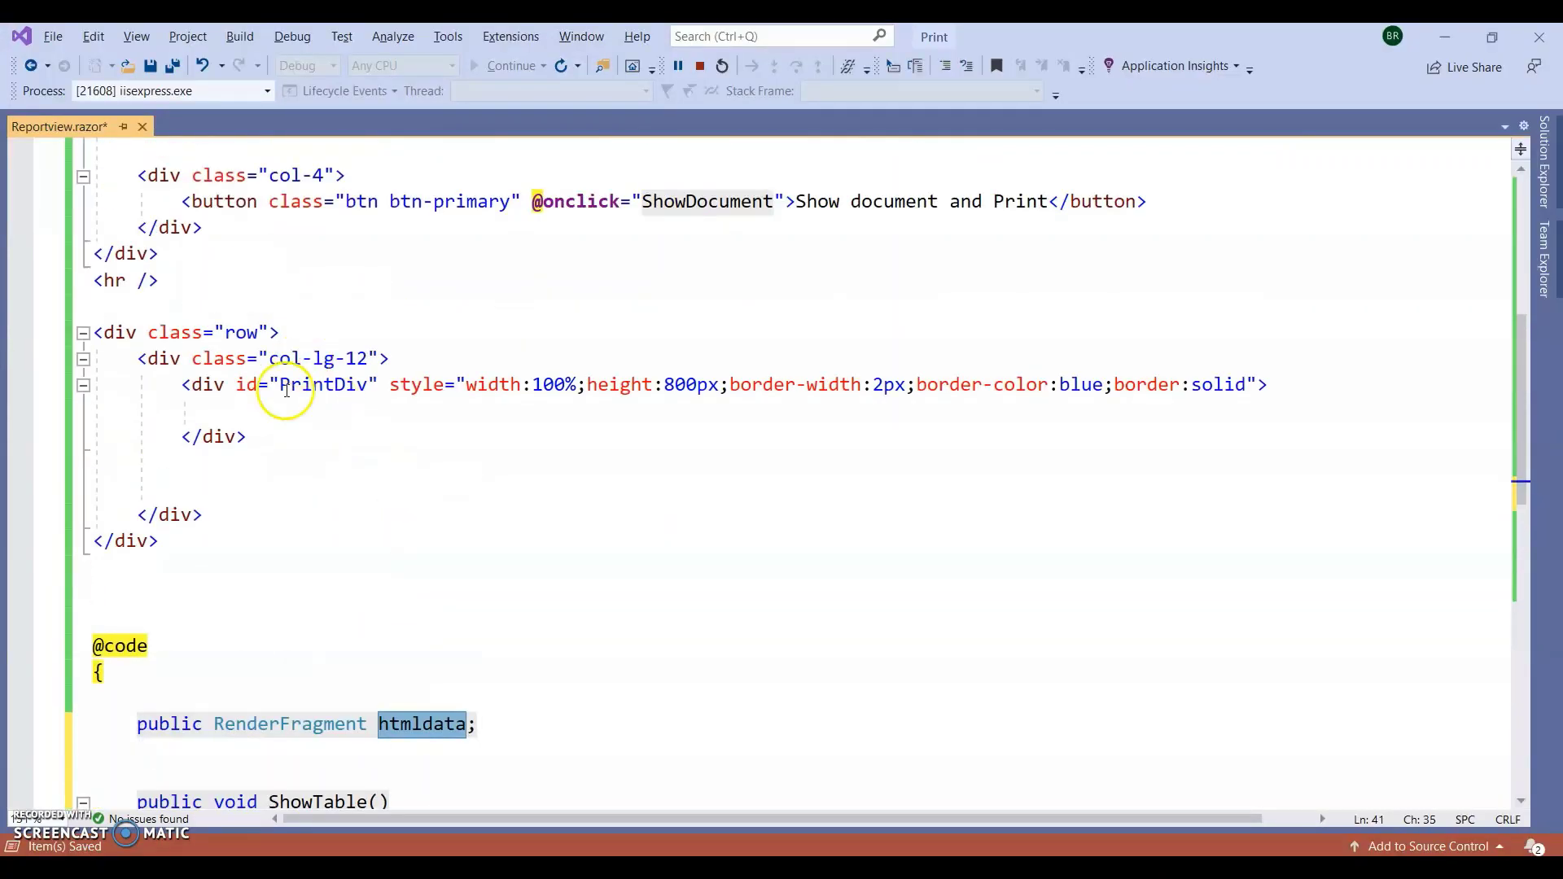
{"action": "left_click", "coordinate": [287, 409]}
{"action": "type", "text": "if()"}
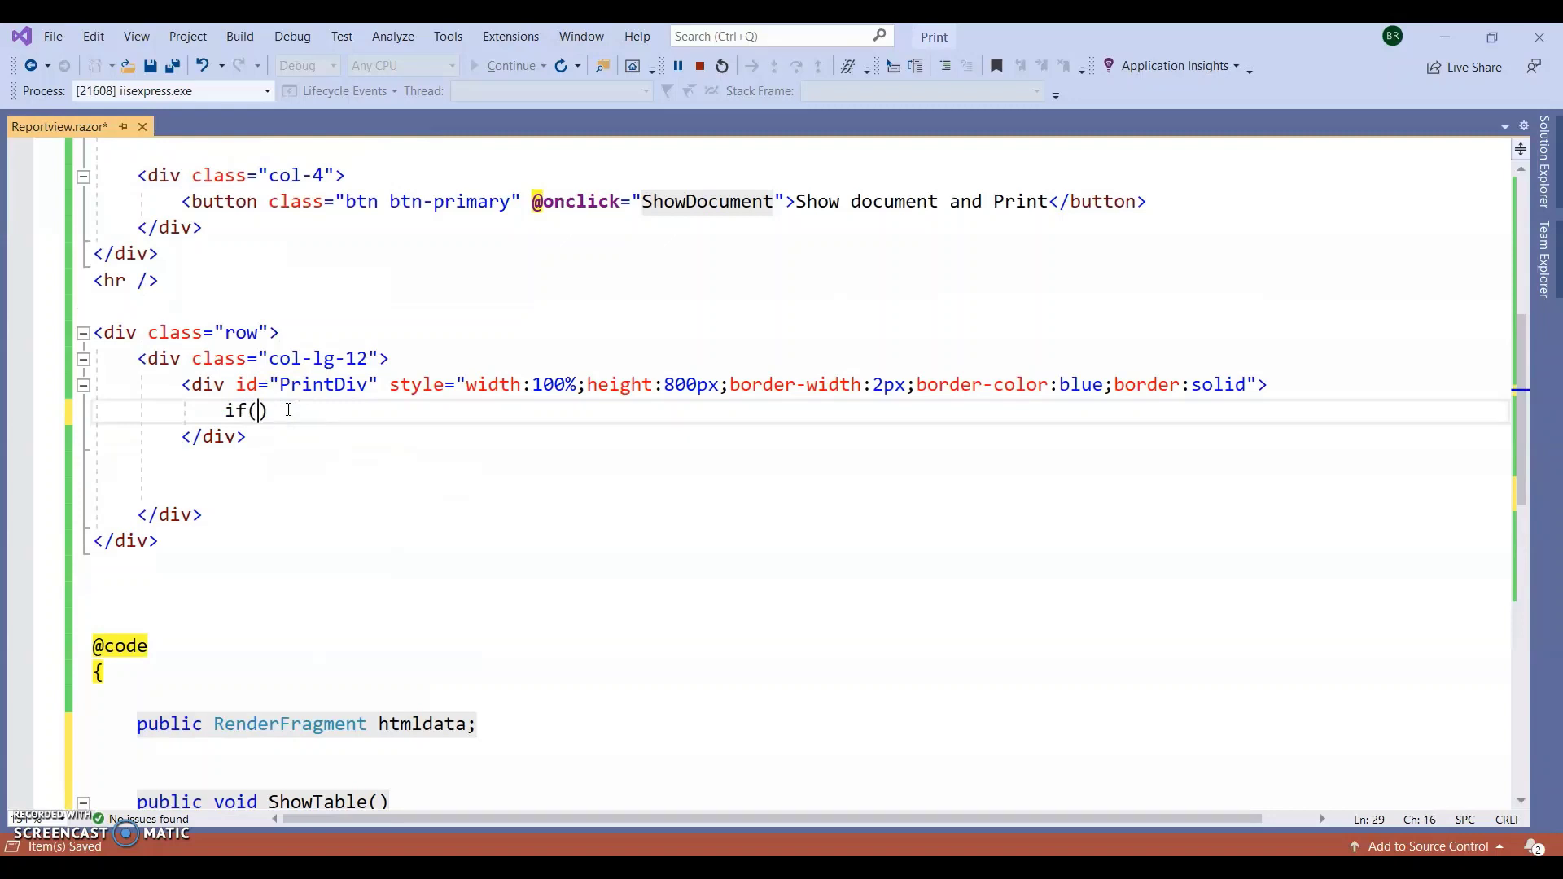
{"action": "key", "text": "shift+Left"}
{"action": "key", "text": "shift+Left"}
{"action": "type", "text": "!"}
{"action": "type", "text": "@if("}
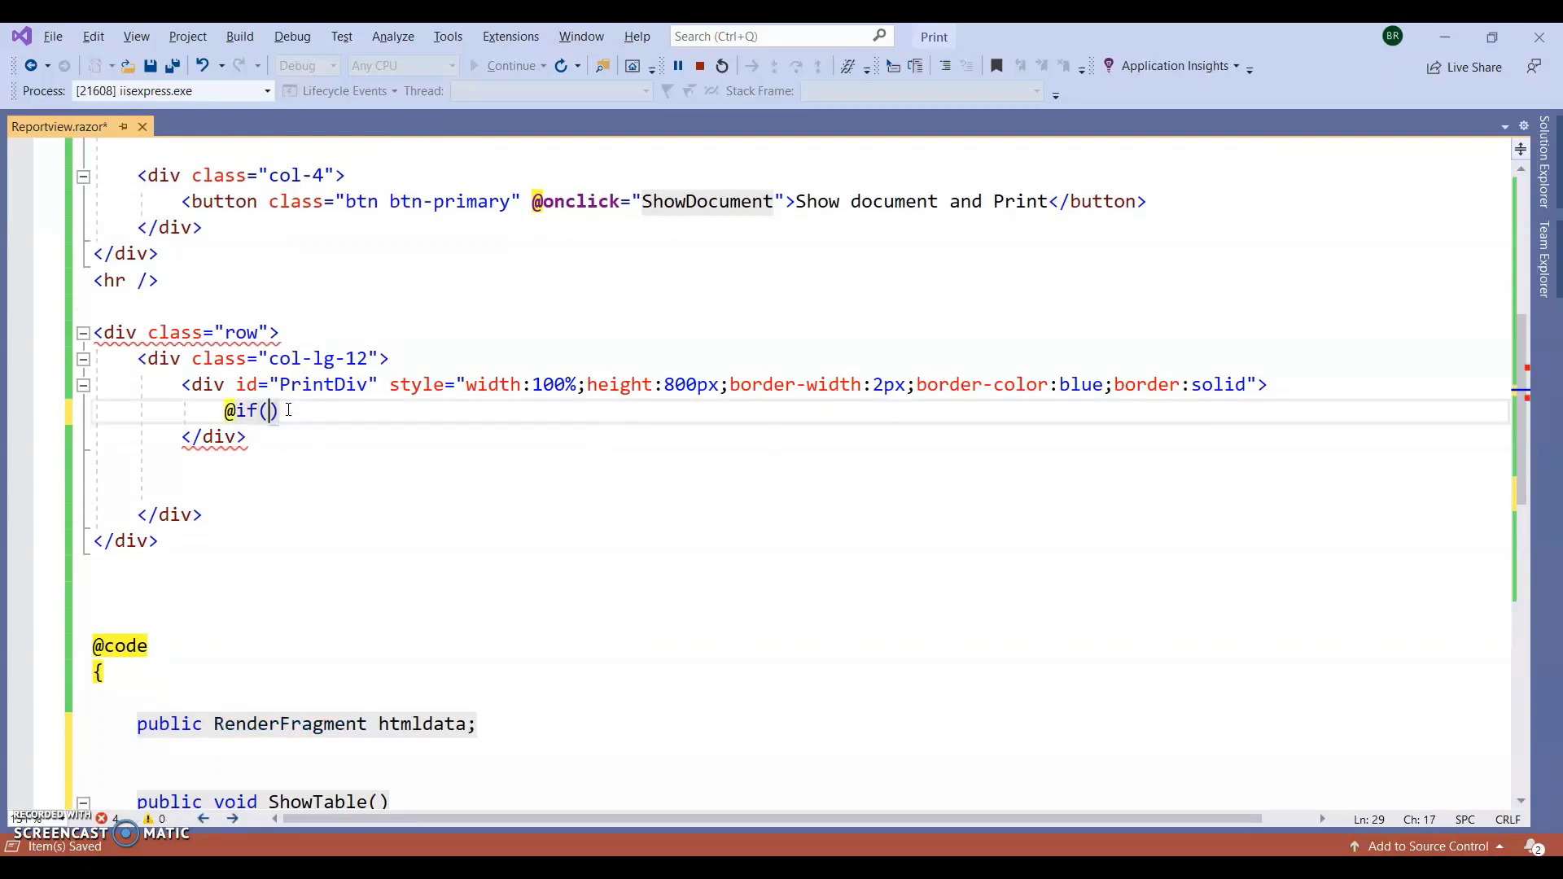
{"action": "type", "text": "htmldata!=nu"}
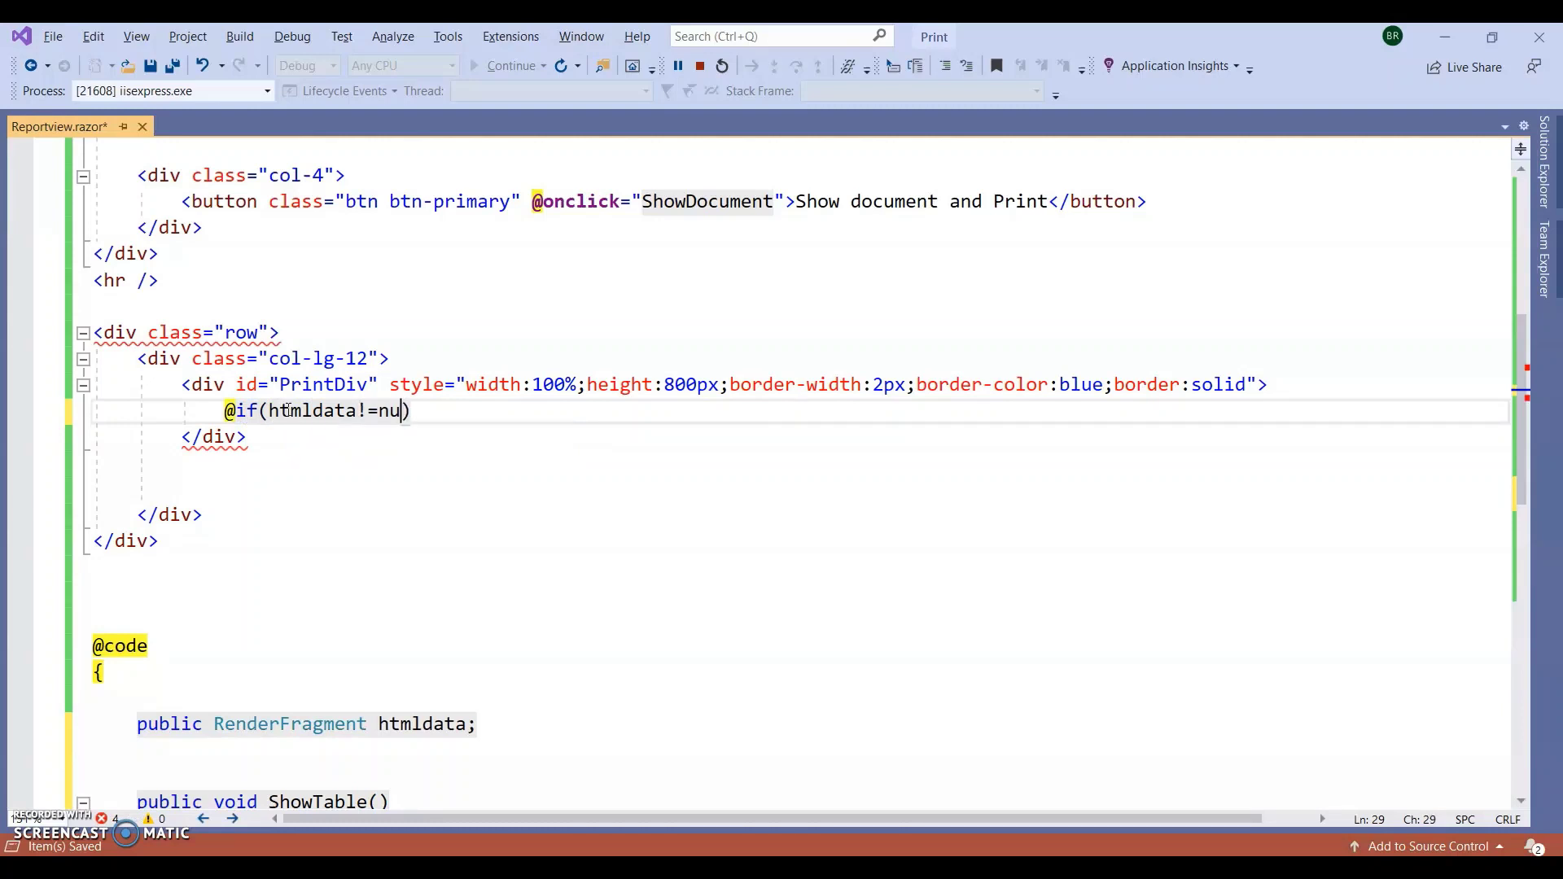
{"action": "key", "text": "Tab"}
{"action": "key", "text": "Return"}
{"action": "type", "text": "{"}
{"action": "key", "text": "Return"}
{"action": "scroll", "coordinate": [268, 469], "scroll_direction": "down", "scroll_amount": 1}
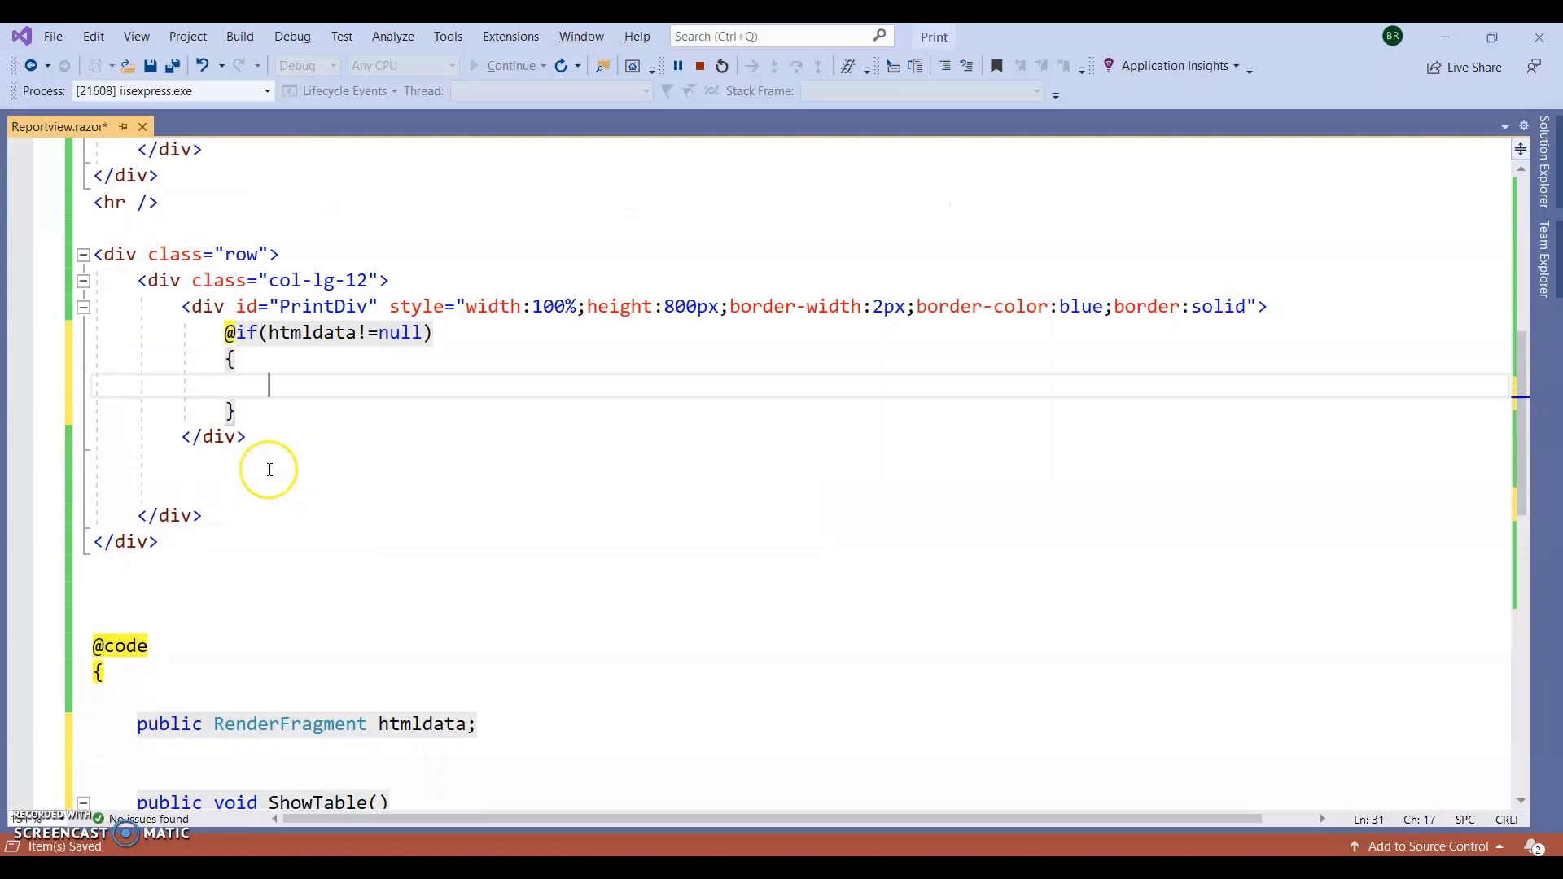
{"action": "type", "text": "@htmldata"}
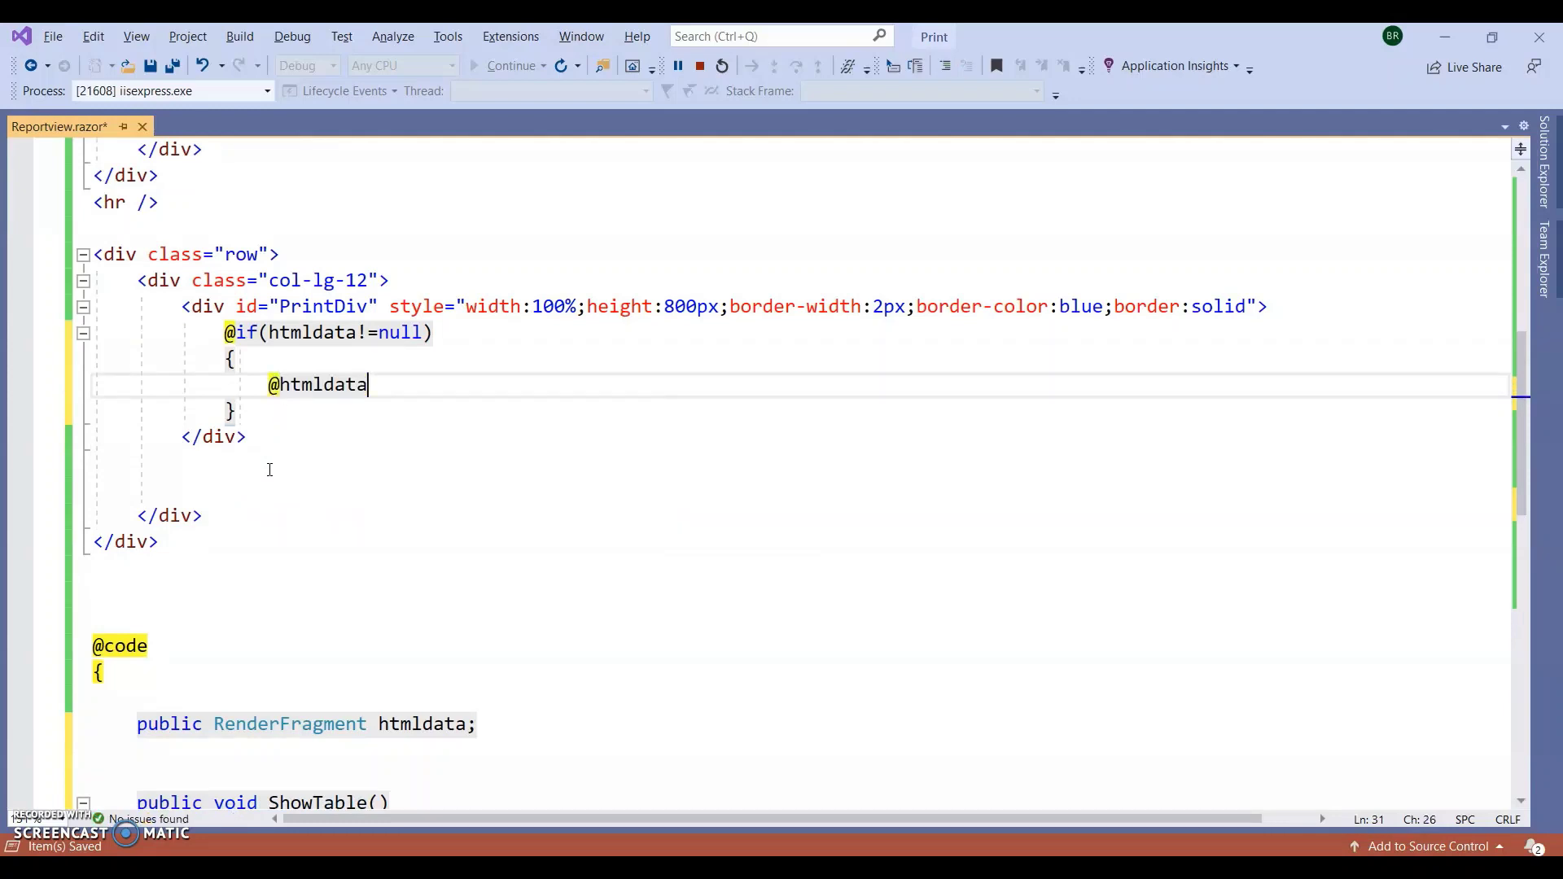
{"action": "scroll", "coordinate": [319, 554], "scroll_direction": "down", "scroll_amount": 7}
{"action": "scroll", "coordinate": [847, 702], "scroll_direction": "up", "scroll_amount": 1}
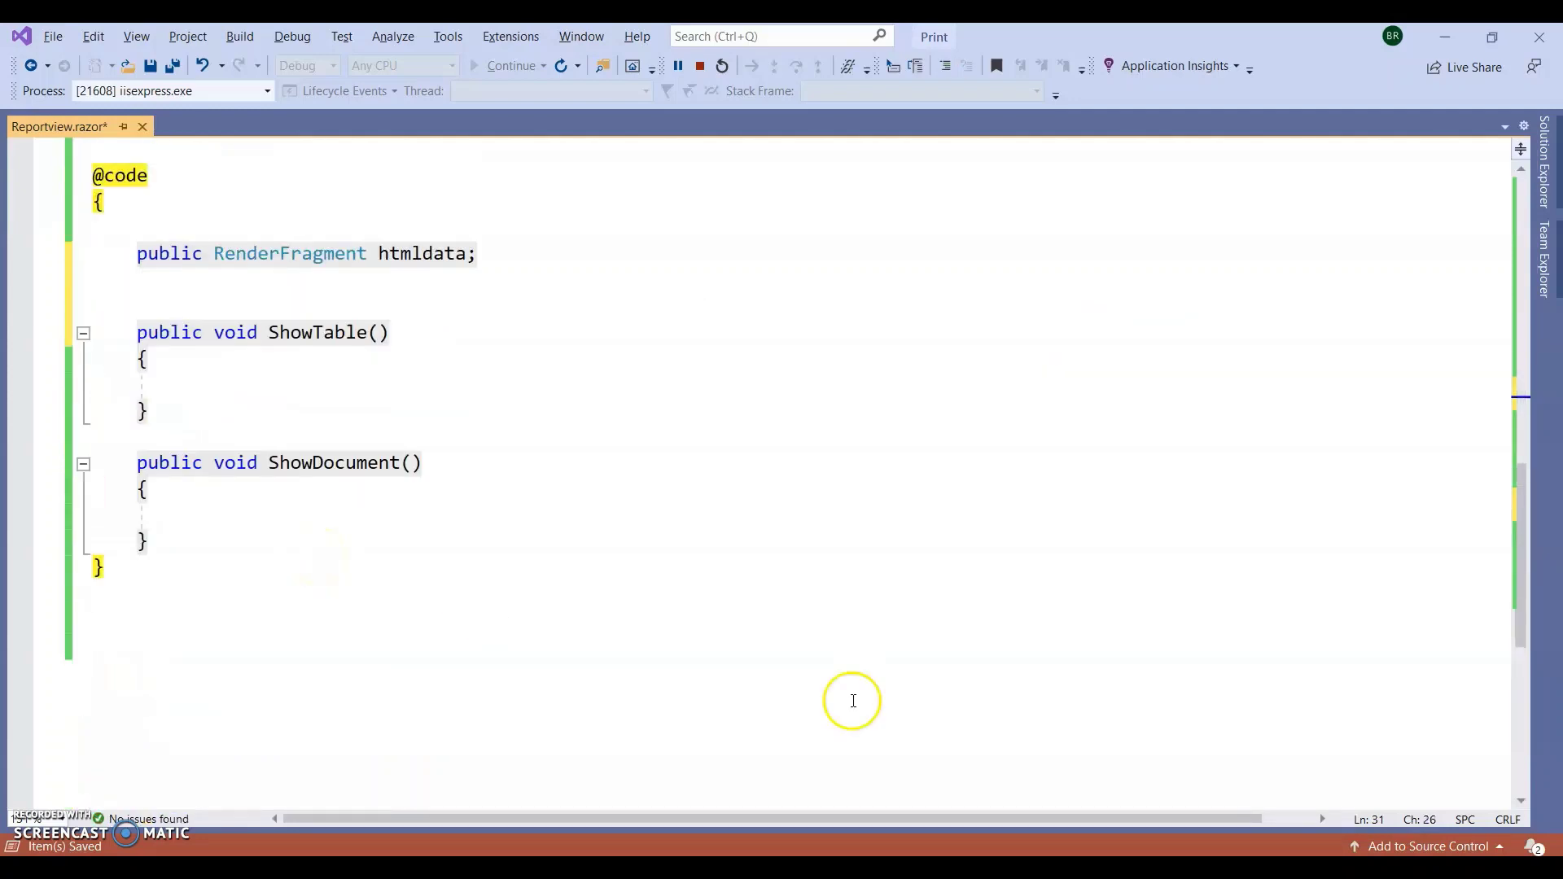
{"action": "scroll", "coordinate": [249, 602], "scroll_direction": "up", "scroll_amount": 2}
Step: Check the invoice page in the browser, then copy the CreateDynamicComponent builder snippet from Notepad++
{"action": "left_click", "coordinate": [220, 542]}
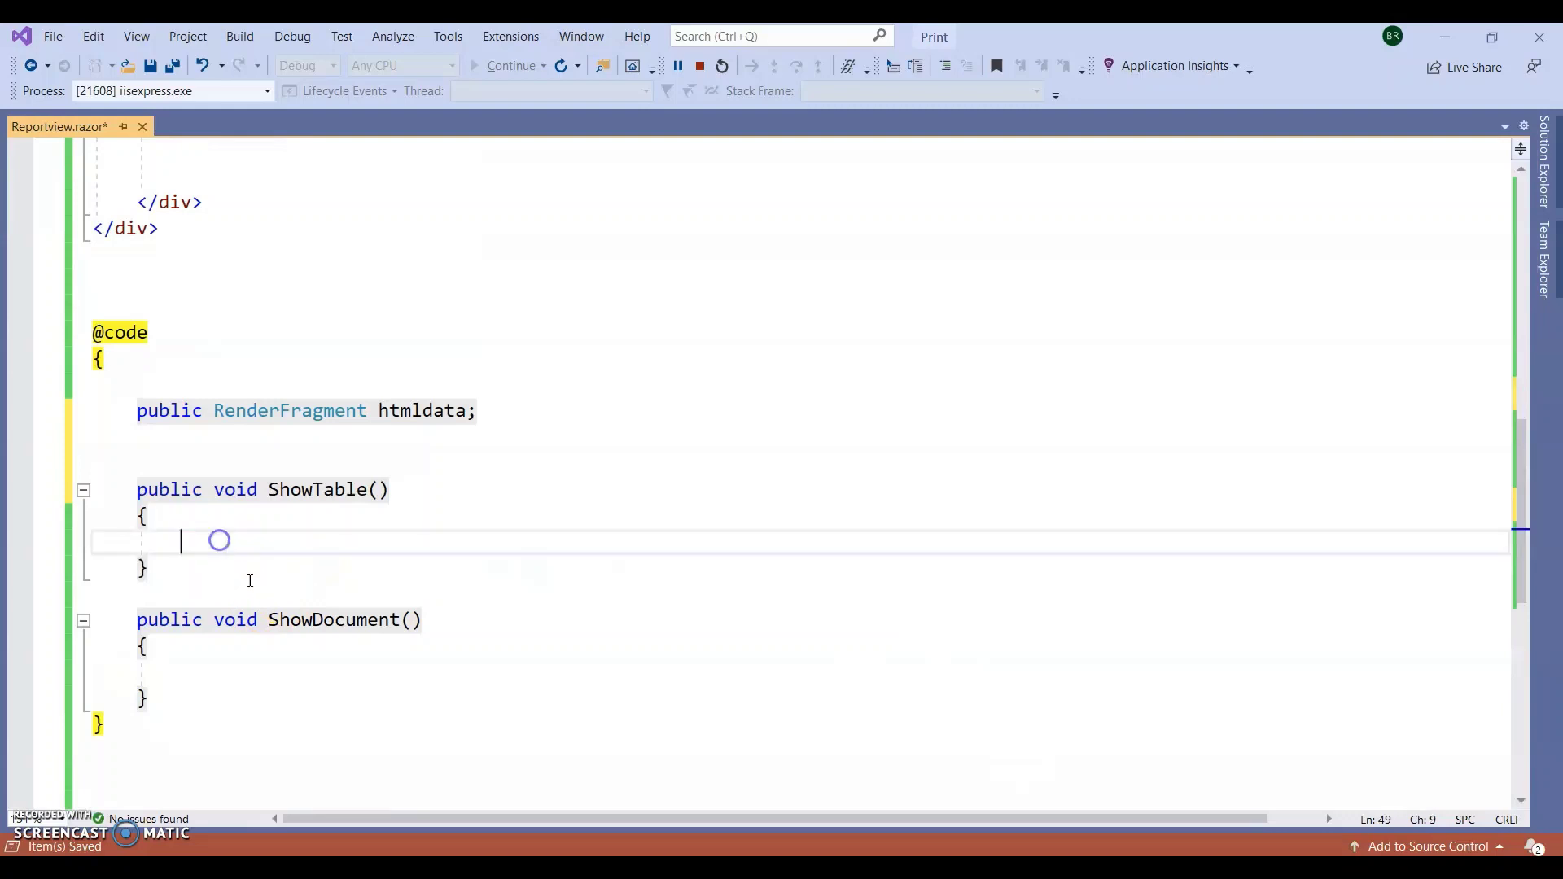
{"action": "left_click", "coordinate": [1546, 171]}
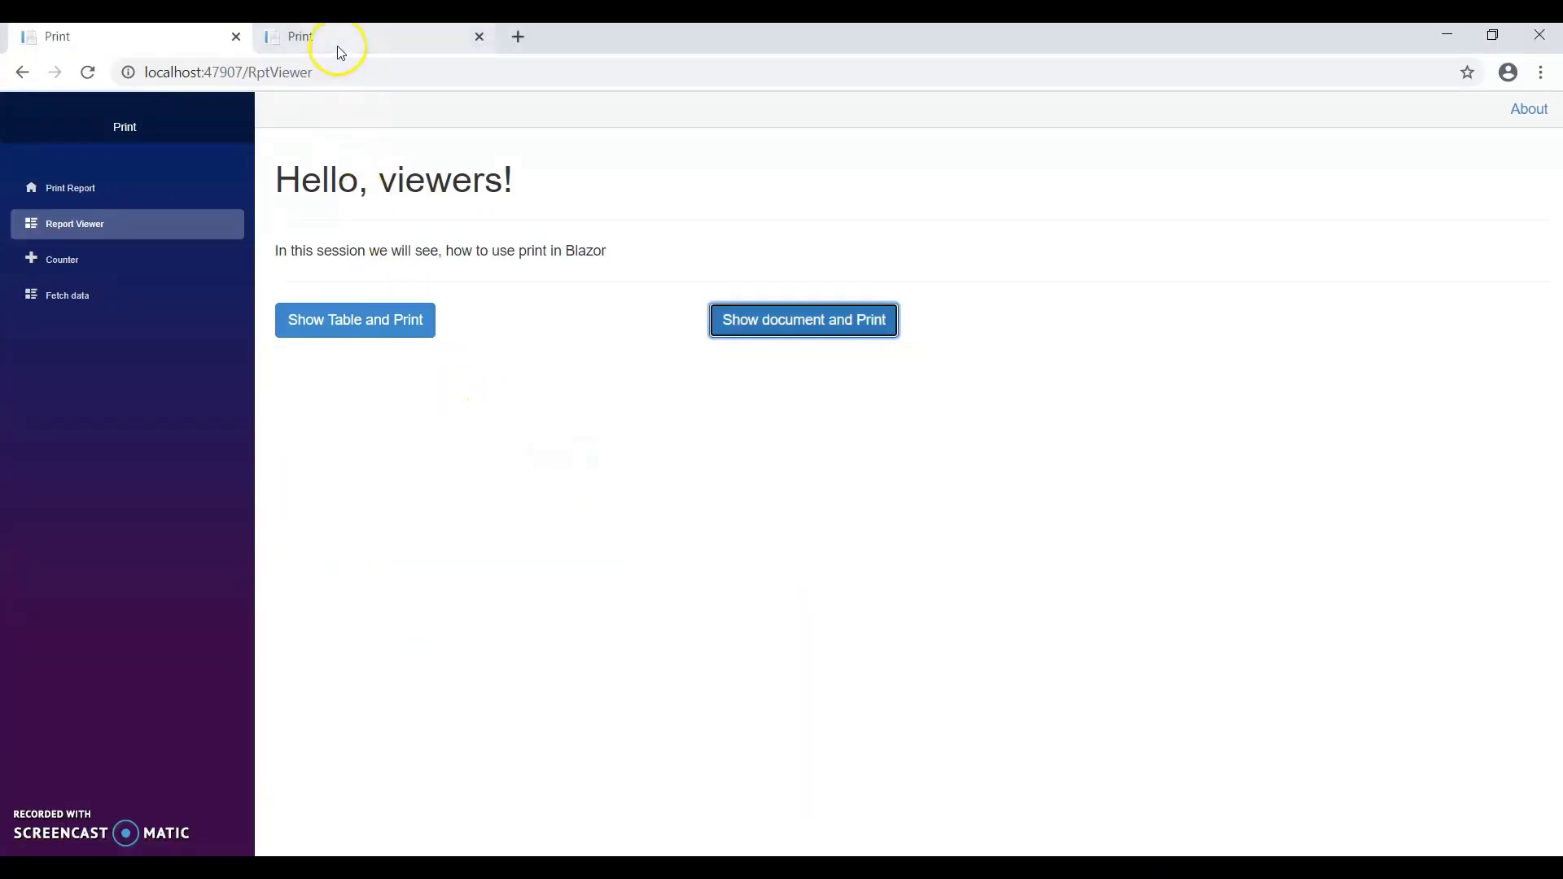
{"action": "left_click", "coordinate": [337, 44]}
{"action": "left_click", "coordinate": [190, 38]}
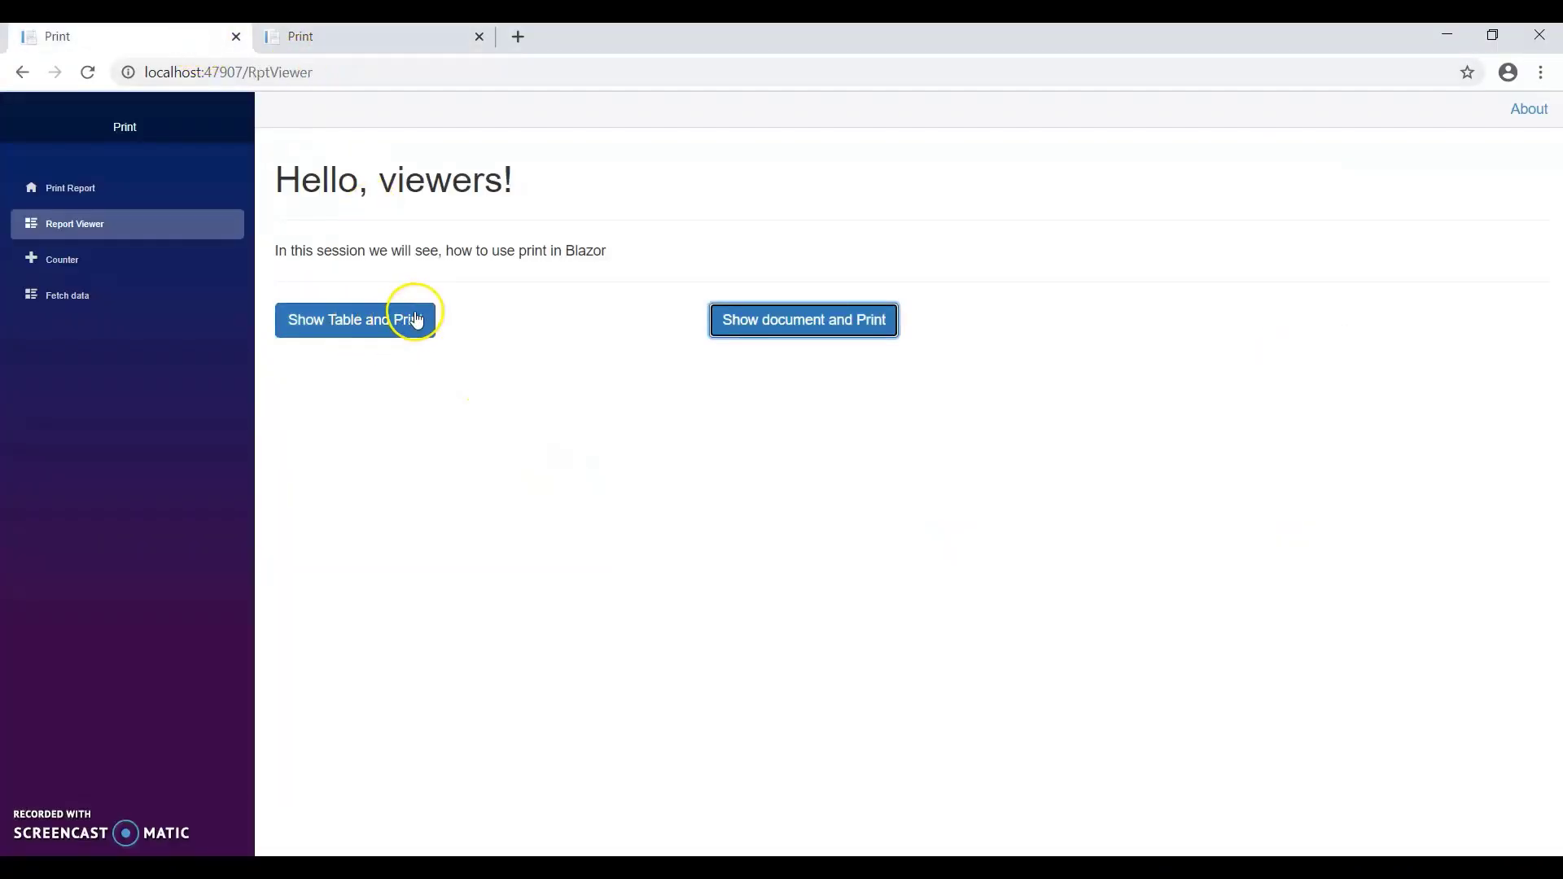
{"action": "key", "text": "alt+Tab"}
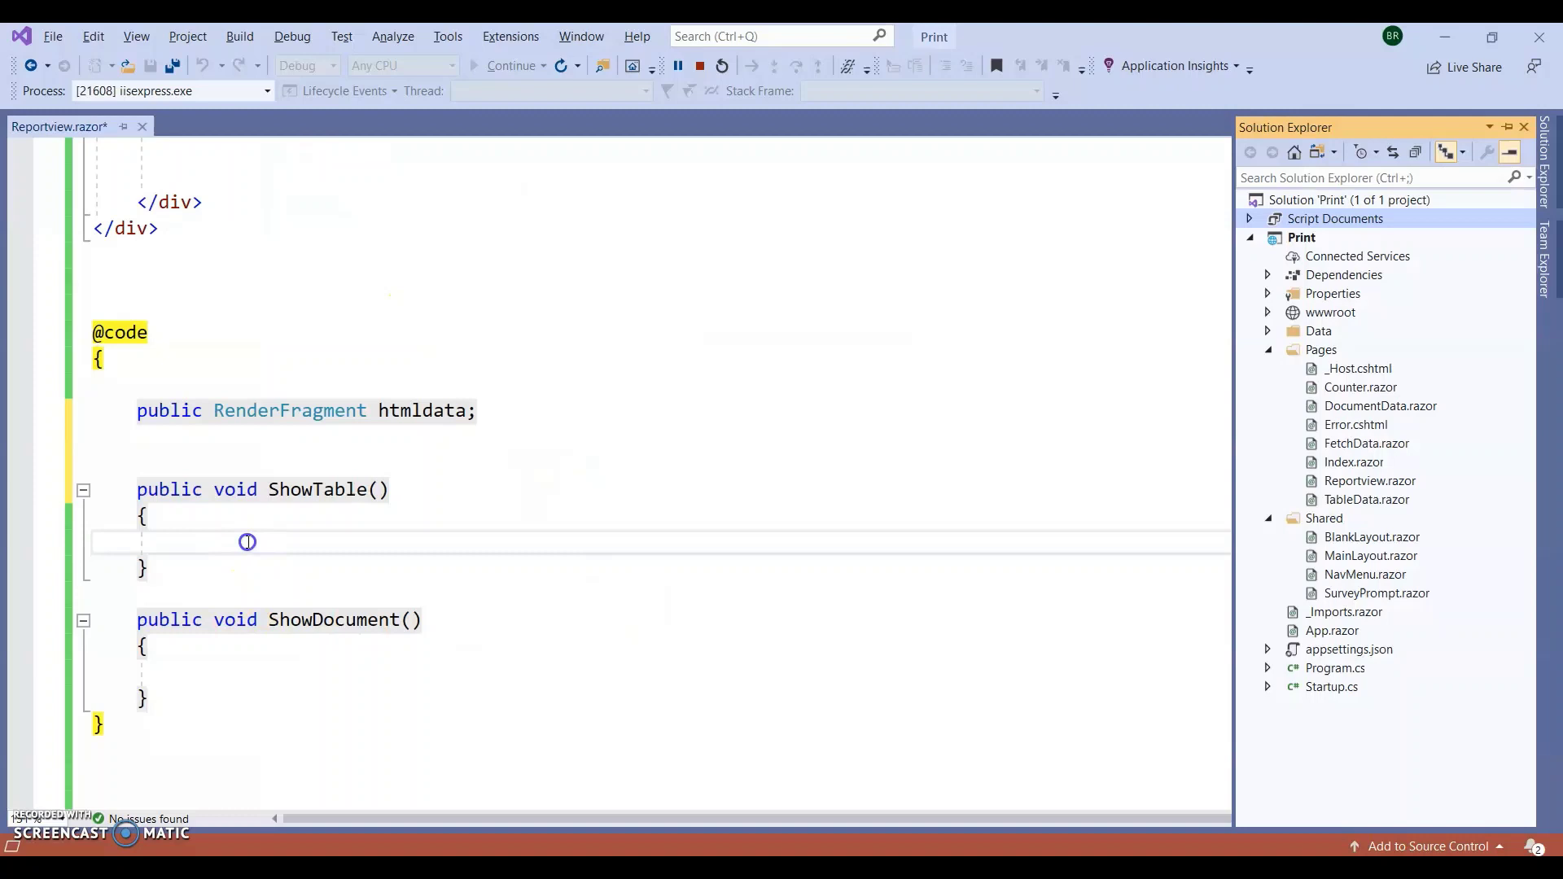
{"action": "left_click", "coordinate": [247, 540]}
{"action": "key", "text": "alt+Tab"}
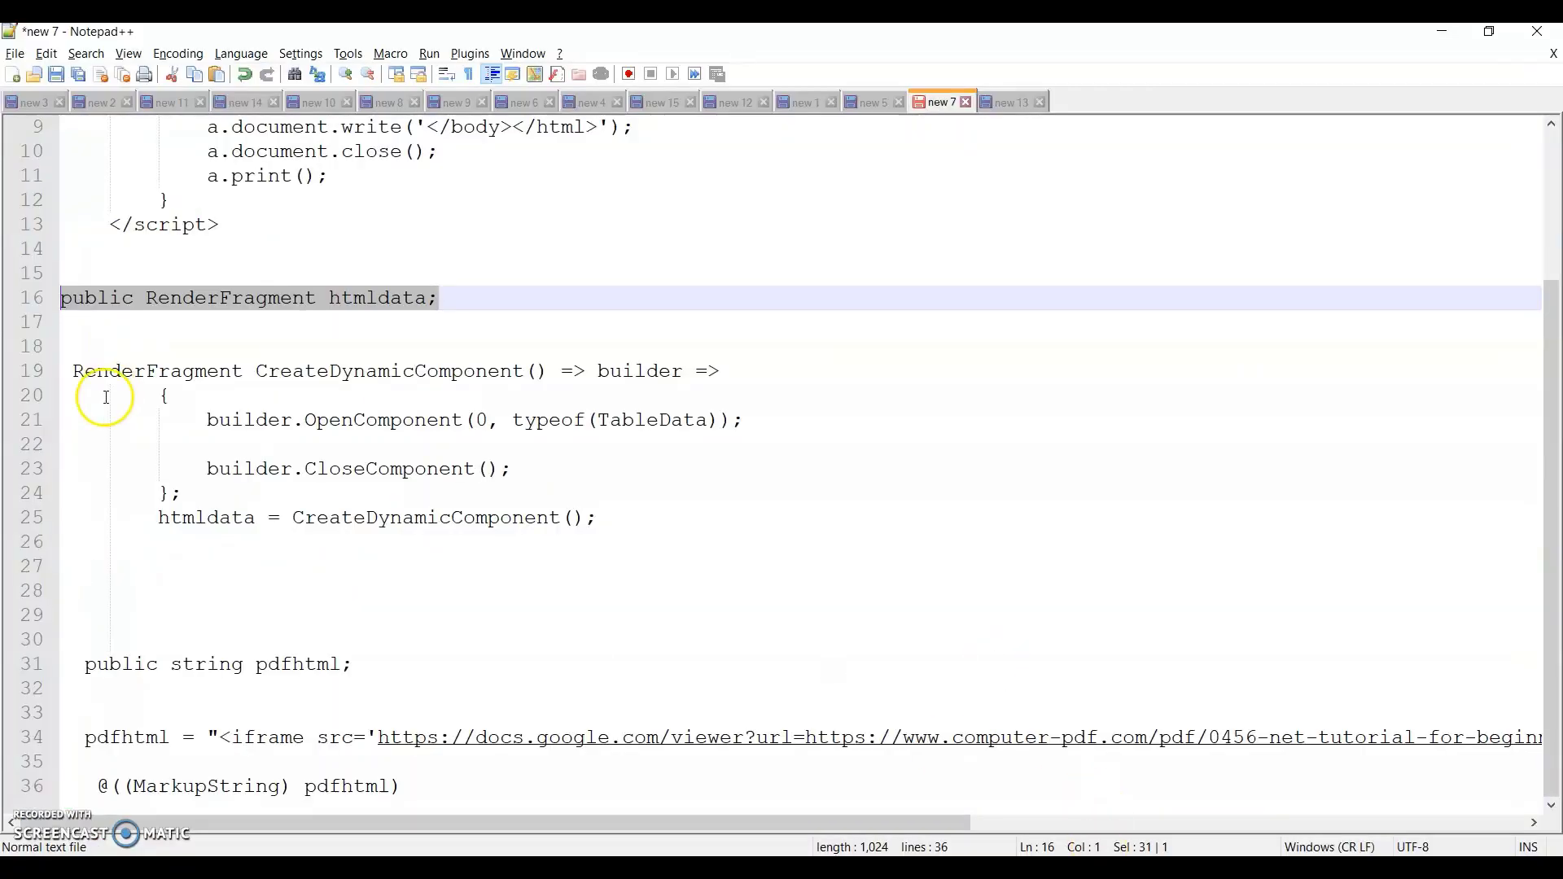
{"action": "left_click_drag", "start_coordinate": [73, 371], "coordinate": [624, 517]}
{"action": "key", "text": "ctrl+c"}
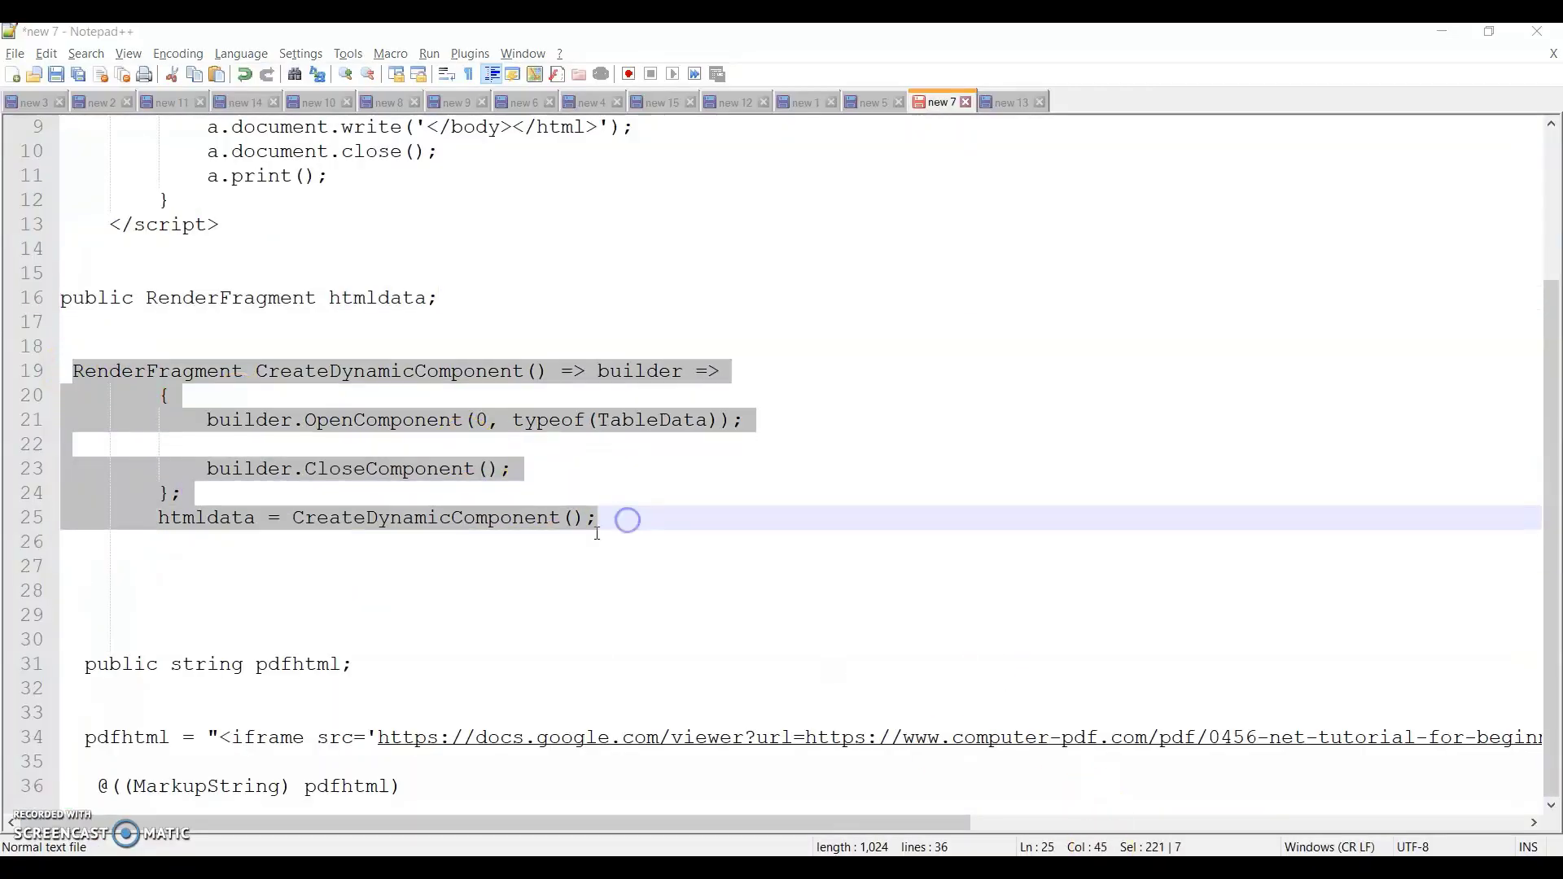
{"action": "key", "text": "alt+Tab"}
Step: Paste the builder into ShowTable, highlighting RenderFragment, CreateDynamicComponent and the TableData component
{"action": "key", "text": "ctrl+v"}
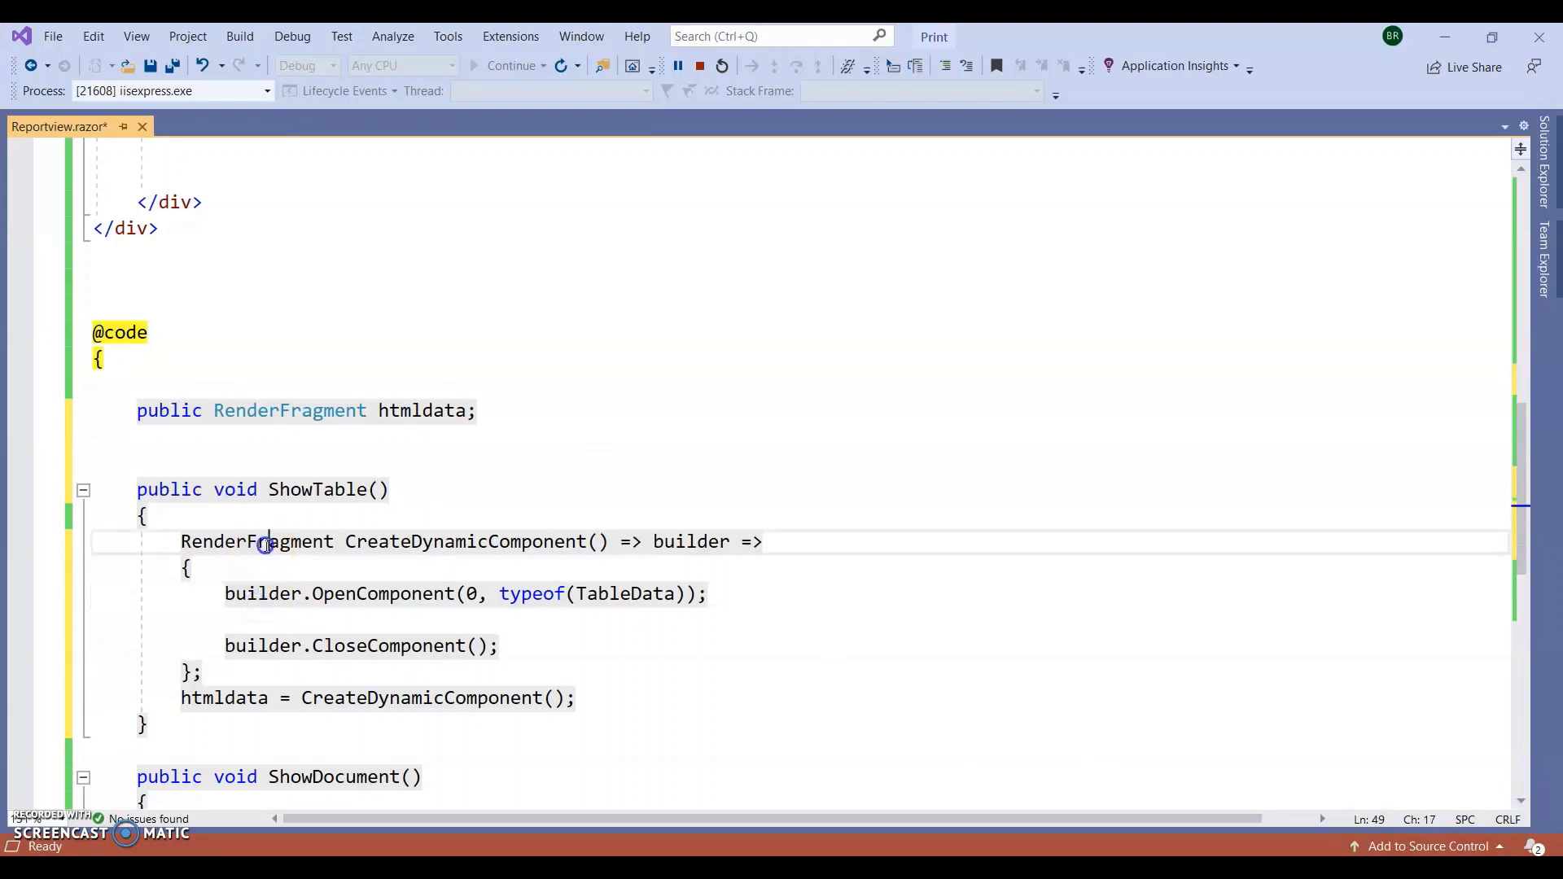
{"action": "double_click", "coordinate": [261, 541]}
{"action": "double_click", "coordinate": [471, 541]}
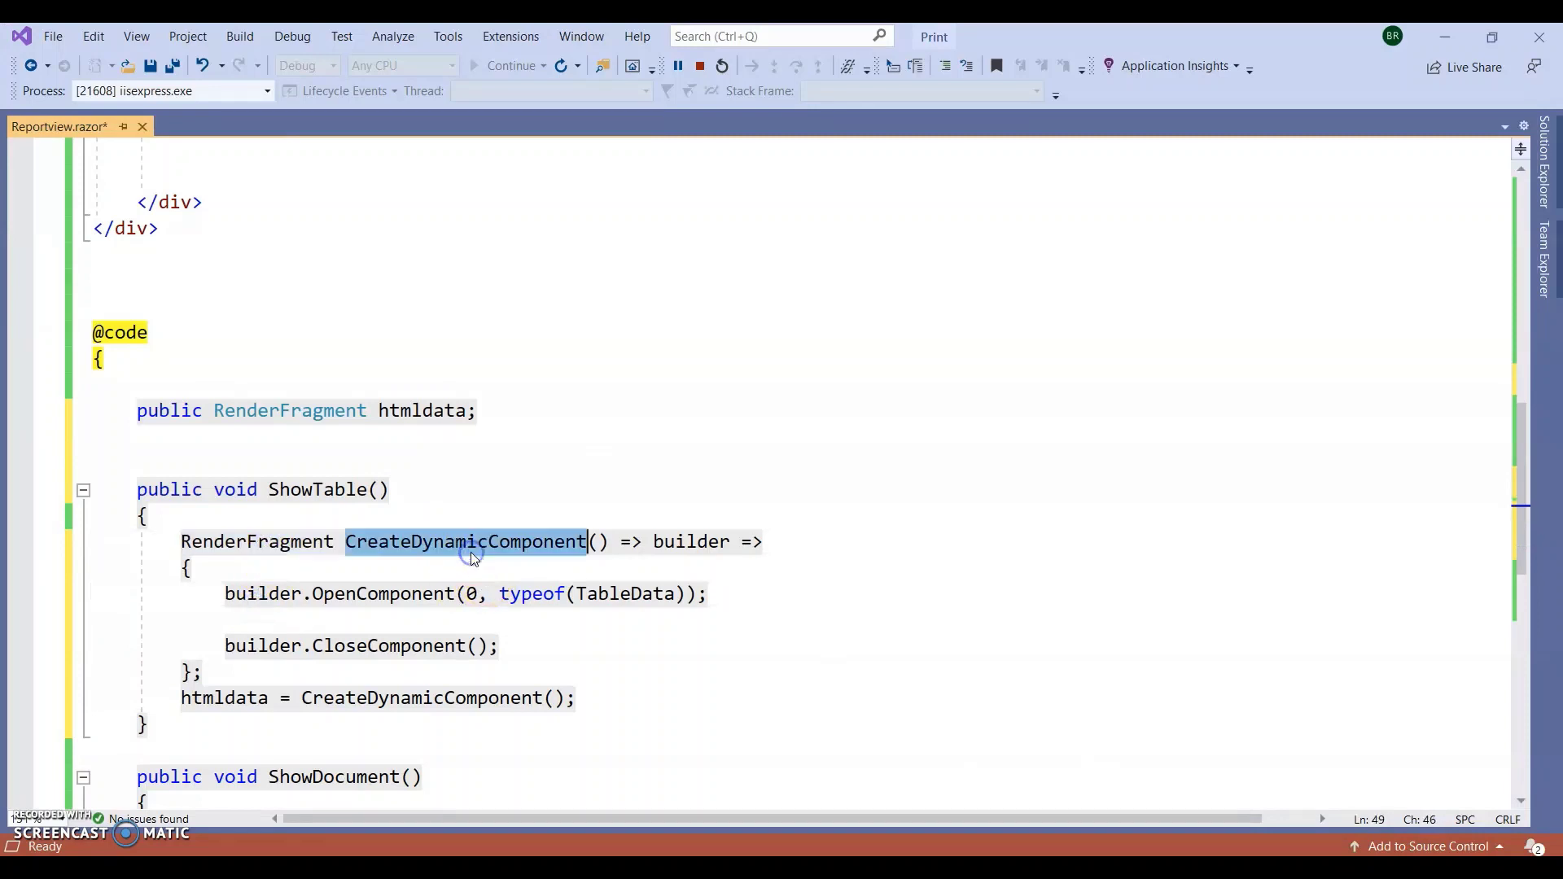
{"action": "left_click", "coordinate": [486, 594]}
{"action": "scroll", "coordinate": [513, 616], "scroll_direction": "down", "scroll_amount": 1}
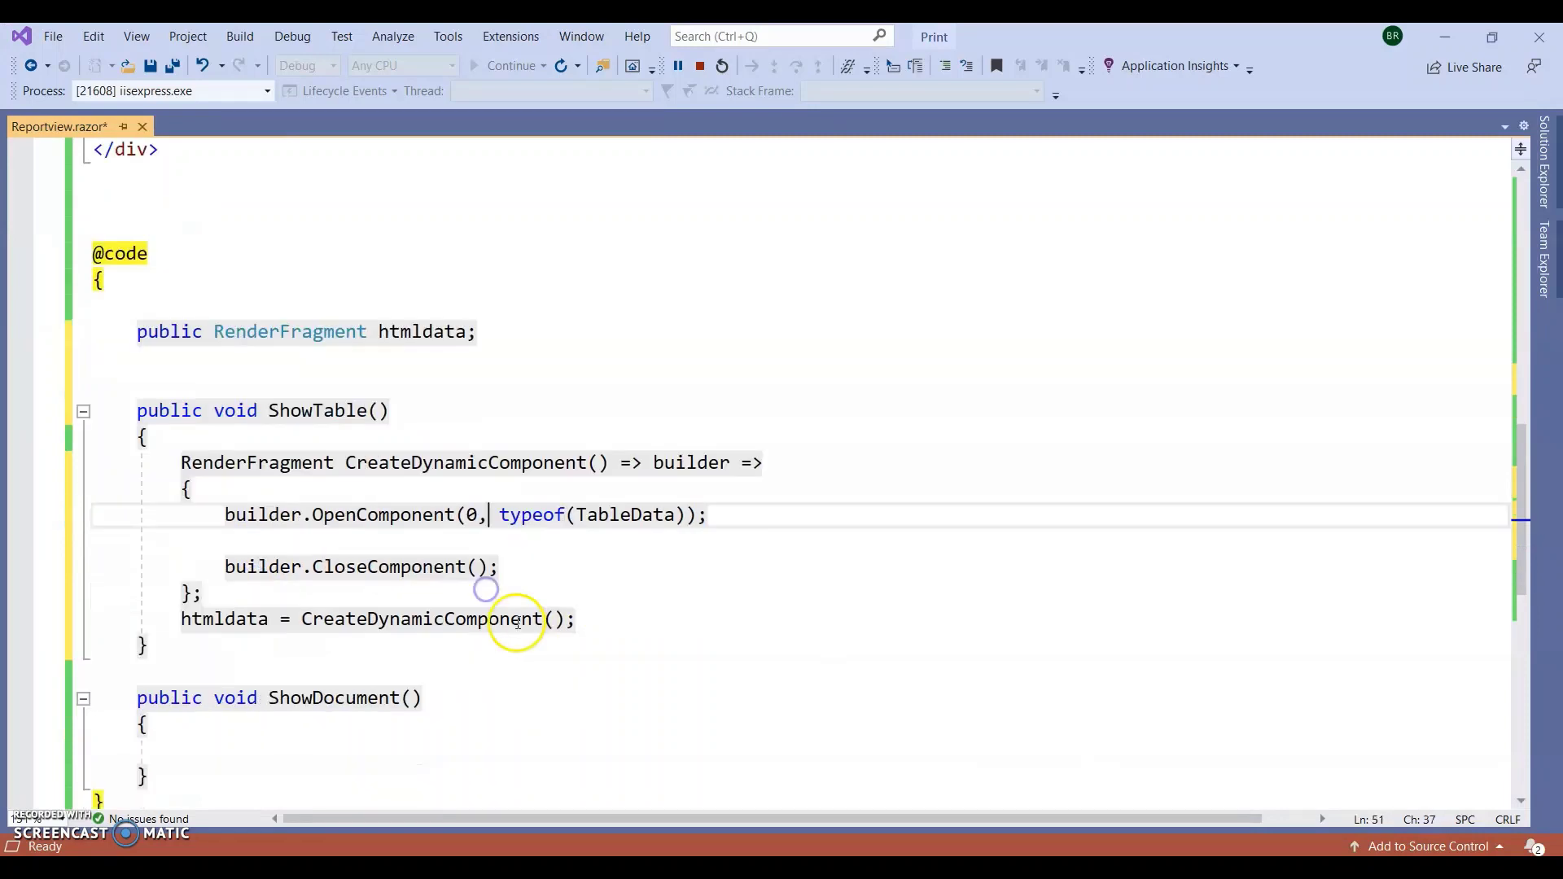
{"action": "double_click", "coordinate": [602, 522]}
{"action": "scroll", "coordinate": [383, 649], "scroll_direction": "down", "scroll_amount": 2}
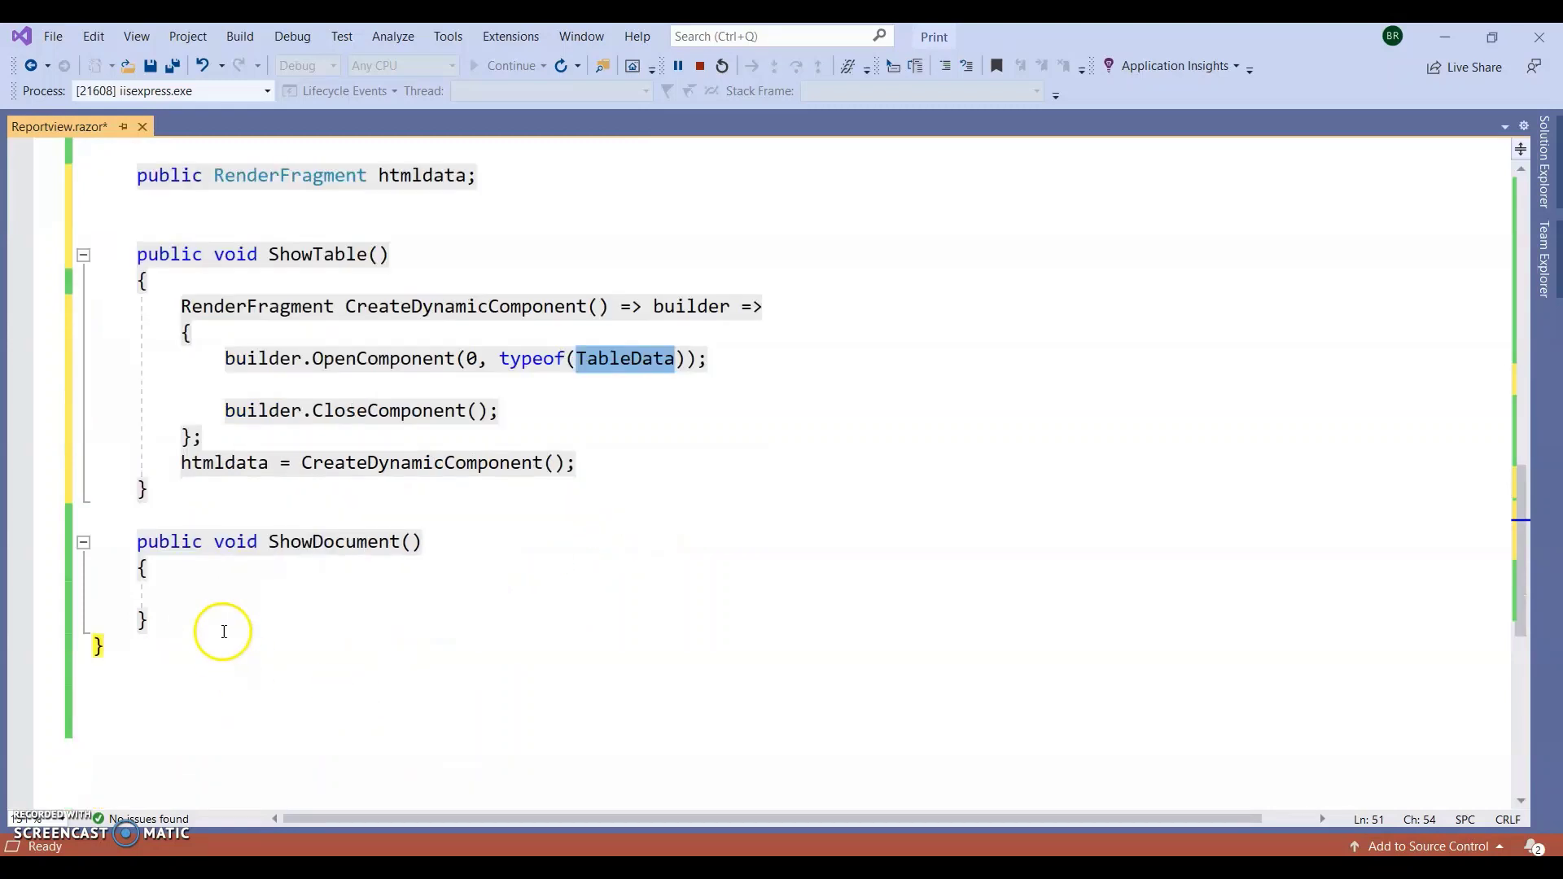
Step: Paste the same builder code into ShowDocument and stop debugging
{"action": "left_click", "coordinate": [210, 599]}
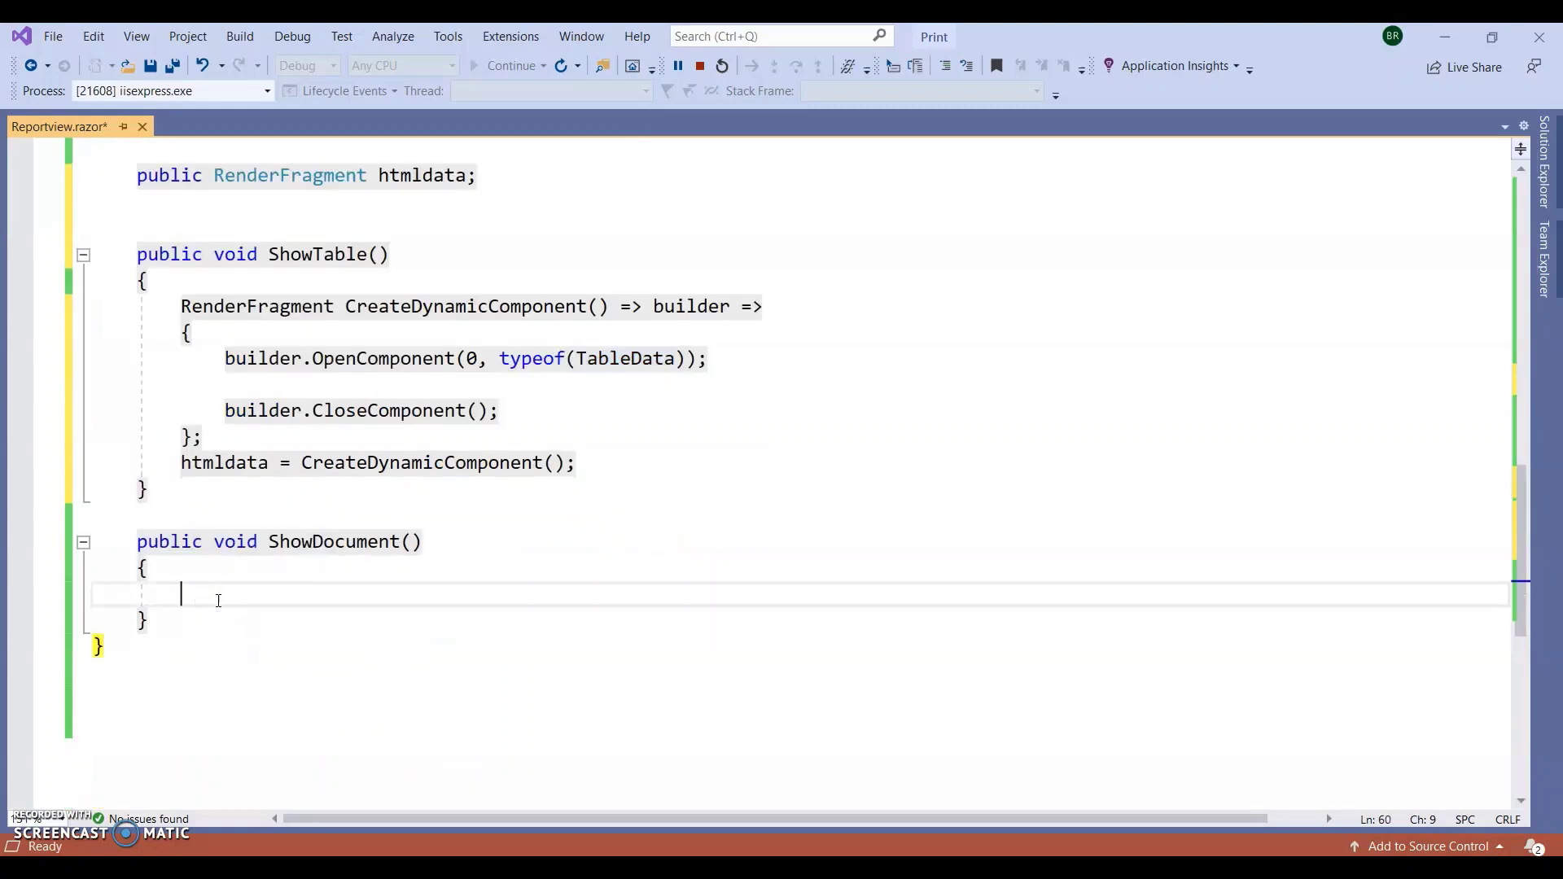
{"action": "key", "text": "ctrl+v"}
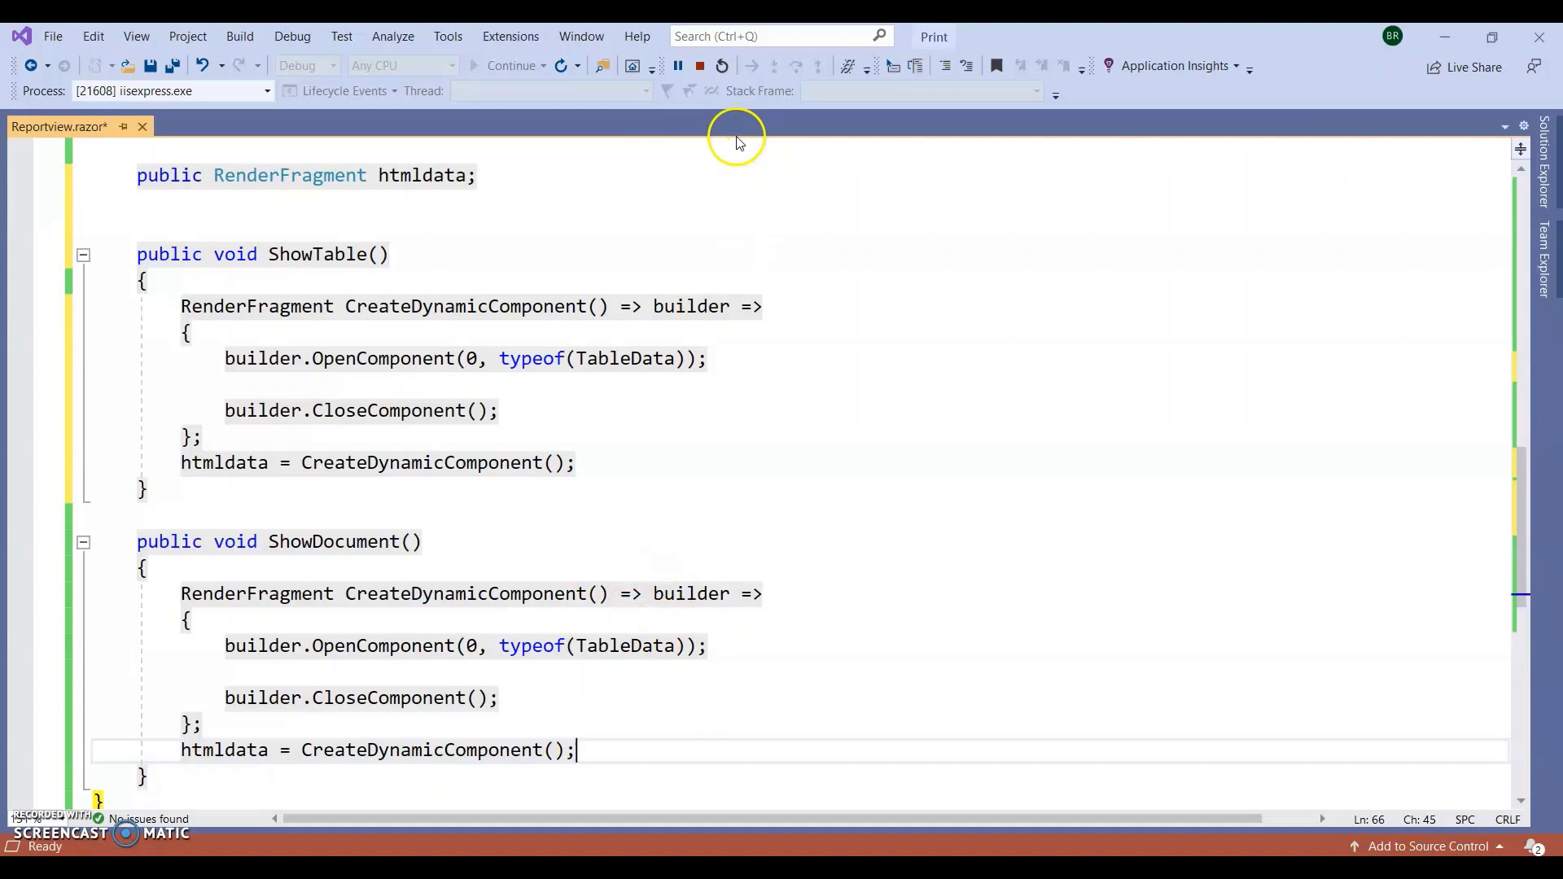
{"action": "left_click", "coordinate": [703, 62]}
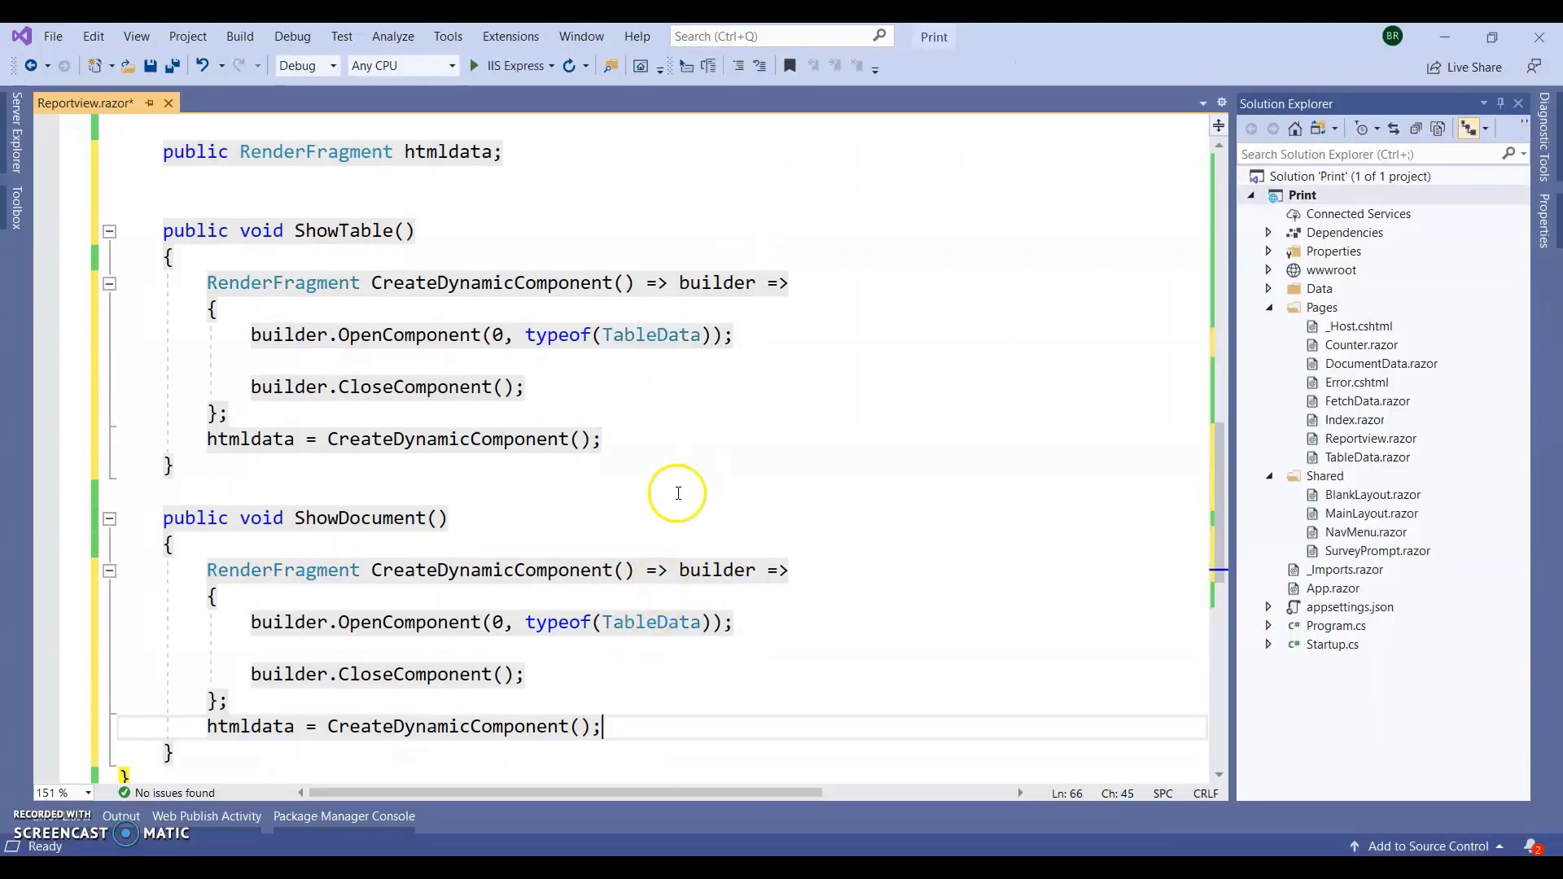
Step: Change ShowDocument's rendered component from TableData to DocumentData
{"action": "double_click", "coordinate": [660, 477]}
{"action": "type", "text": "inv"}
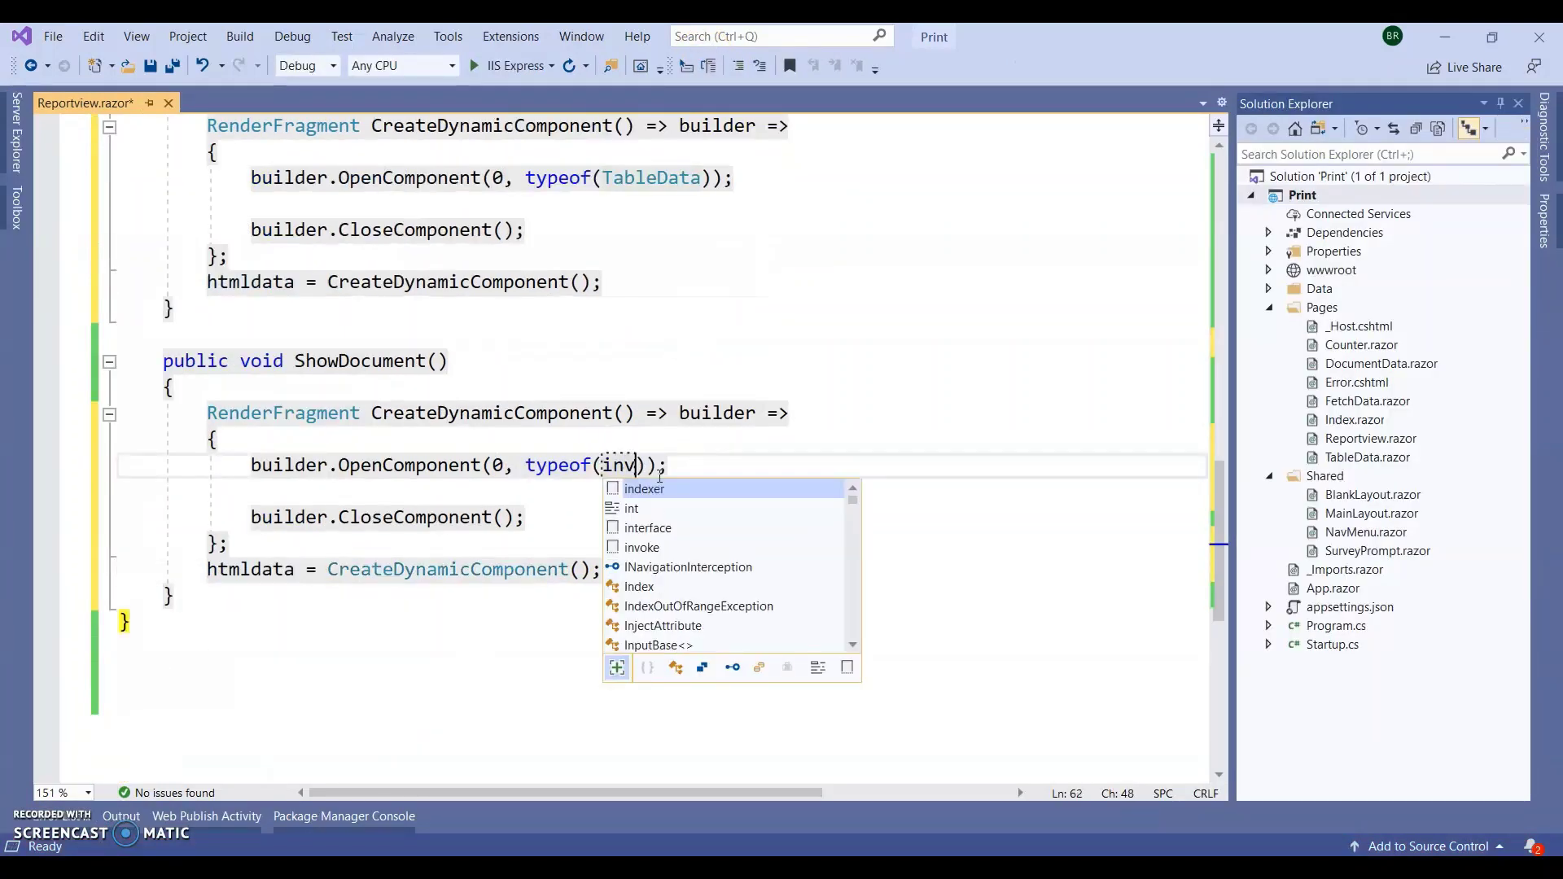
{"action": "type", "text": "o"}
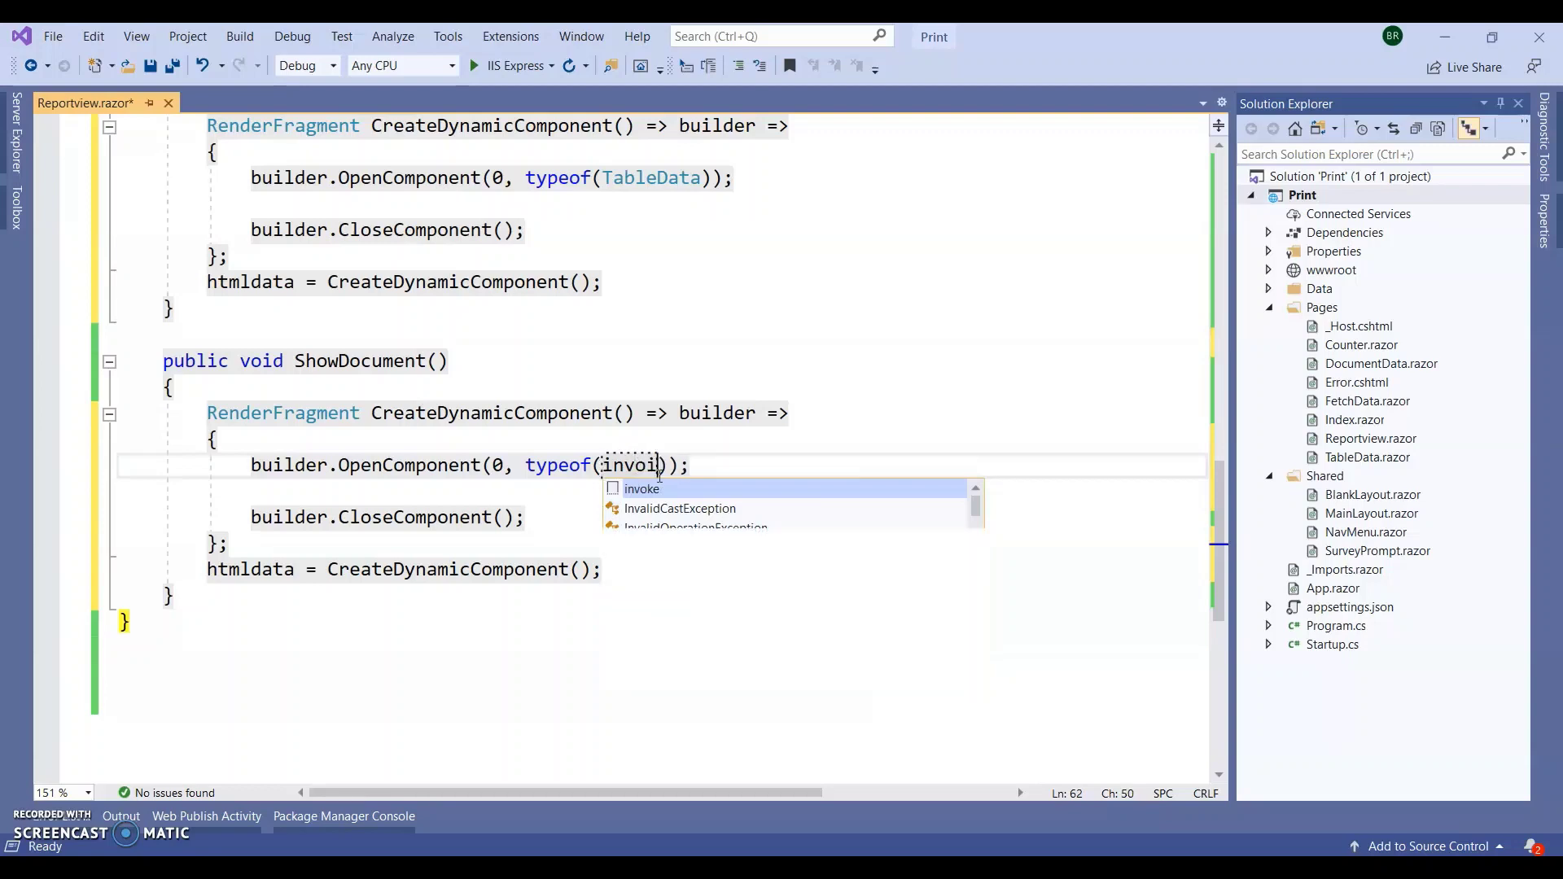
{"action": "type", "text": "i"}
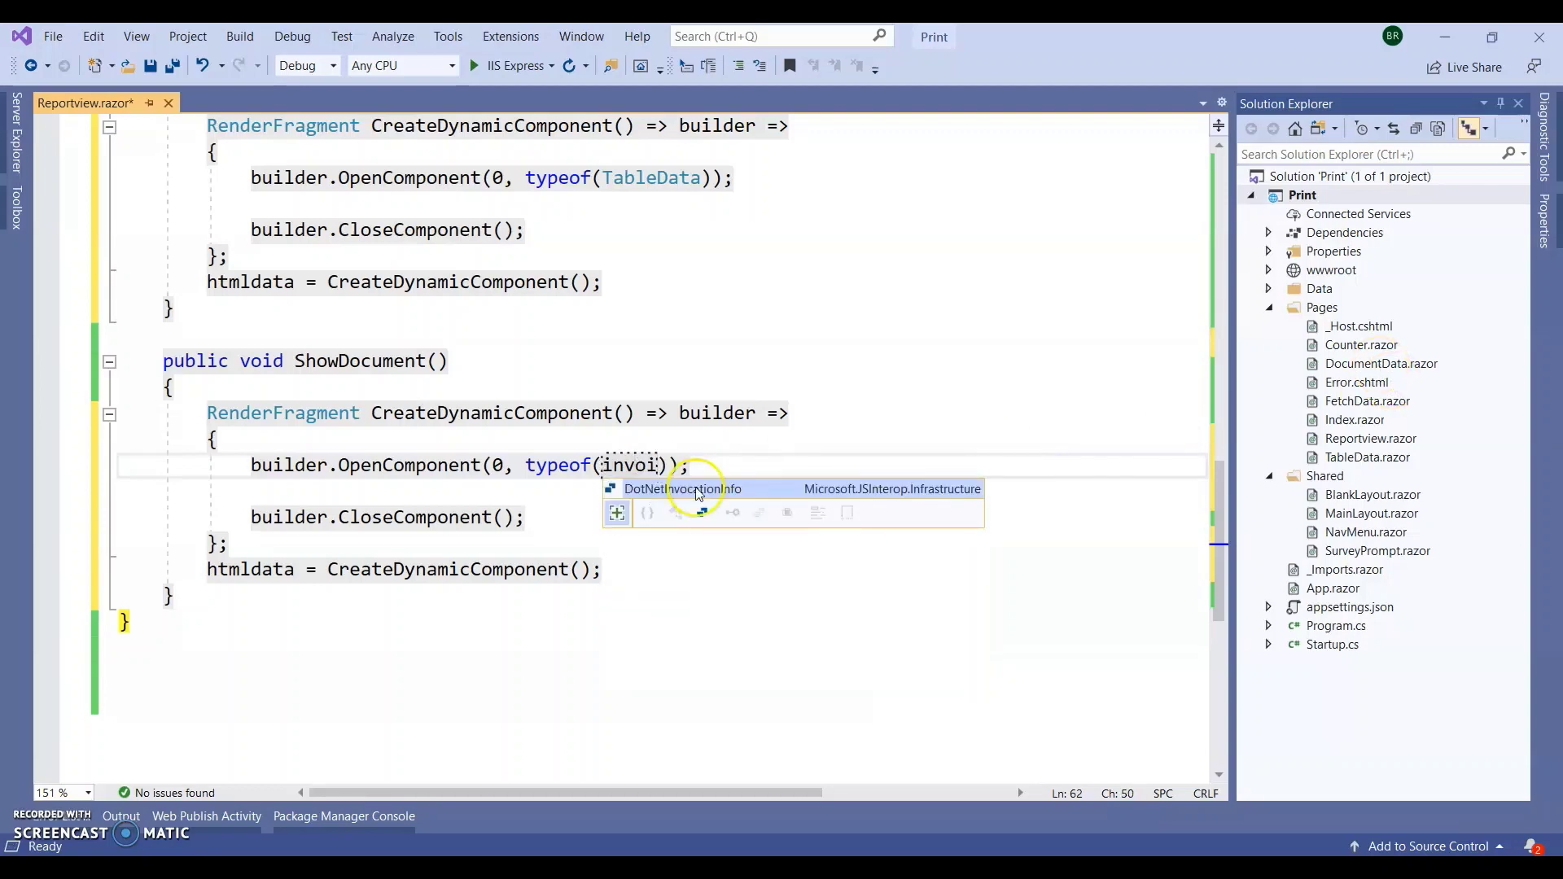
{"action": "double_click", "coordinate": [635, 463]}
{"action": "key", "text": "BackSpace"}
{"action": "type", "text": "docu"}
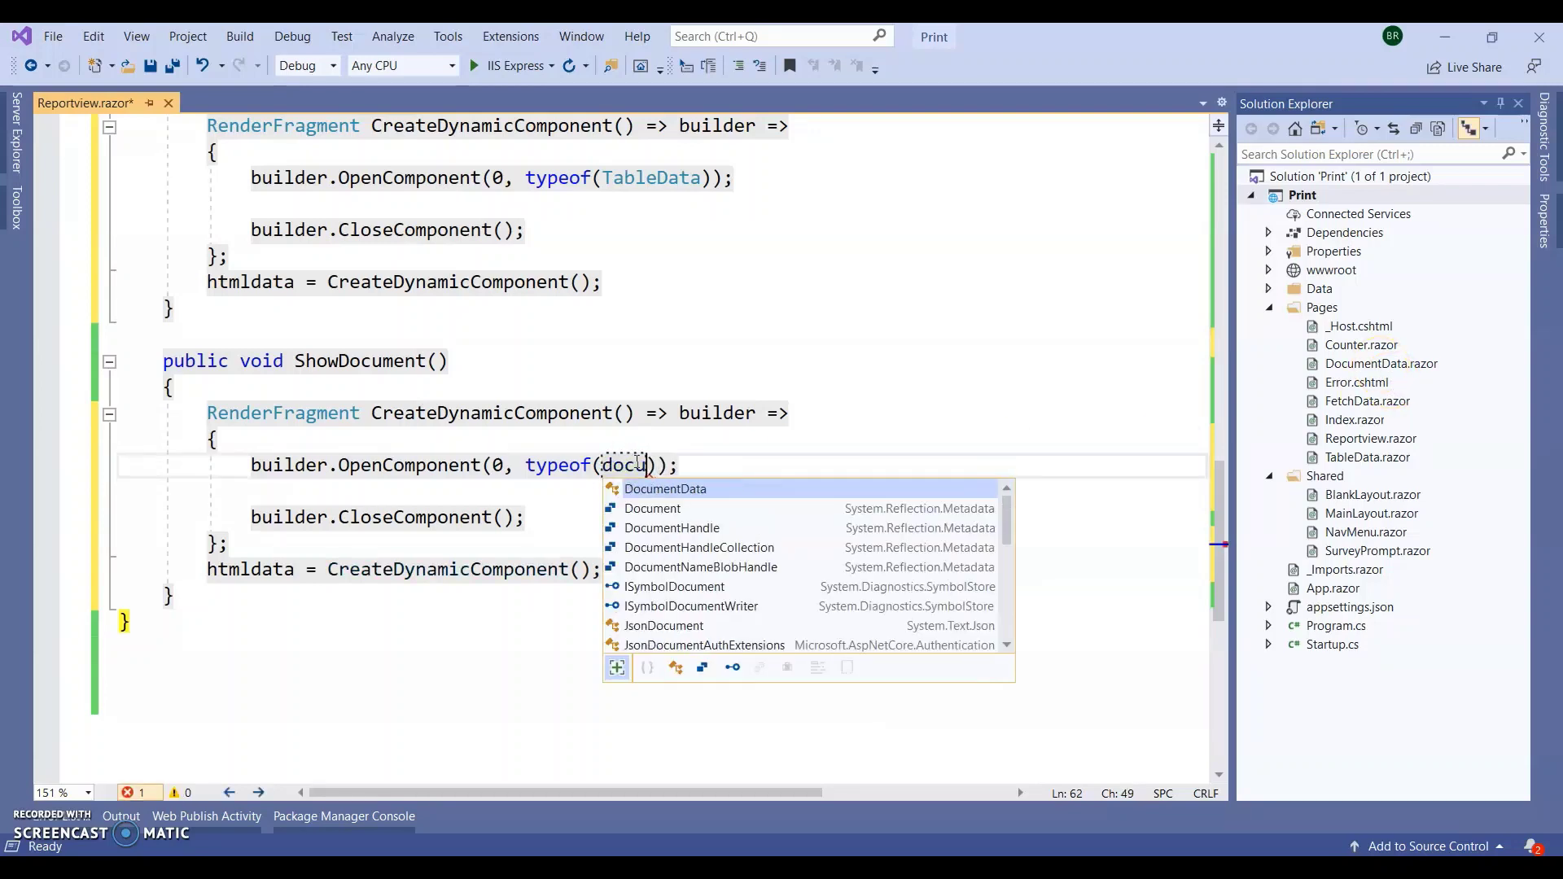
{"action": "key", "text": "Tab"}
Step: Save Reportview.razor and launch the Print app with IIS Express
{"action": "left_click", "coordinate": [630, 375]}
{"action": "key", "text": "ctrl+s"}
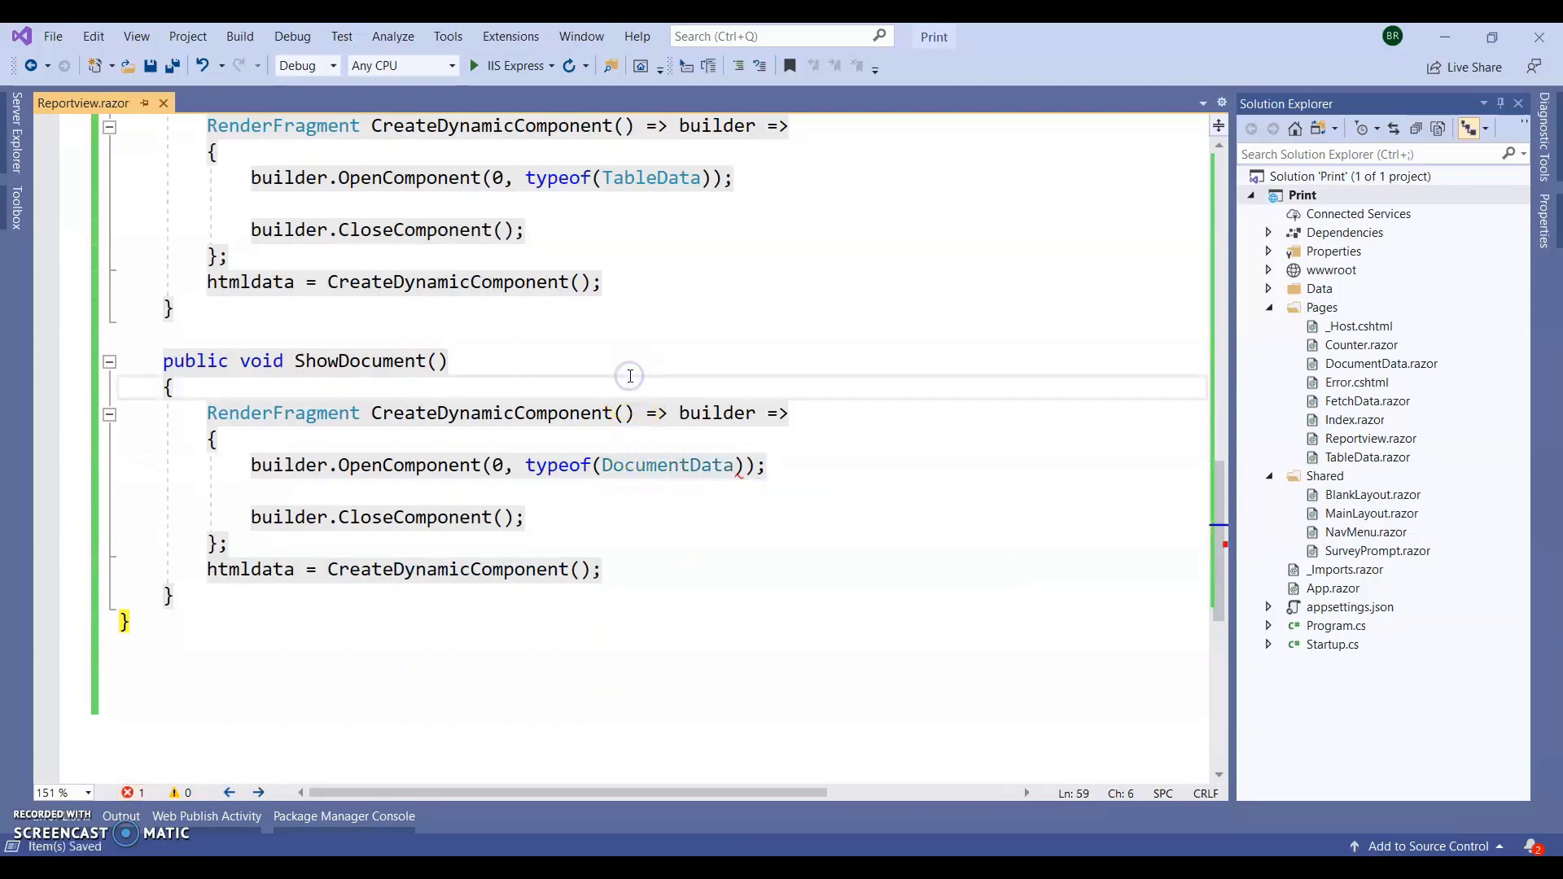
{"action": "scroll", "coordinate": [443, 412], "scroll_direction": "up", "scroll_amount": 2}
{"action": "scroll", "coordinate": [366, 374], "scroll_direction": "up", "scroll_amount": 1}
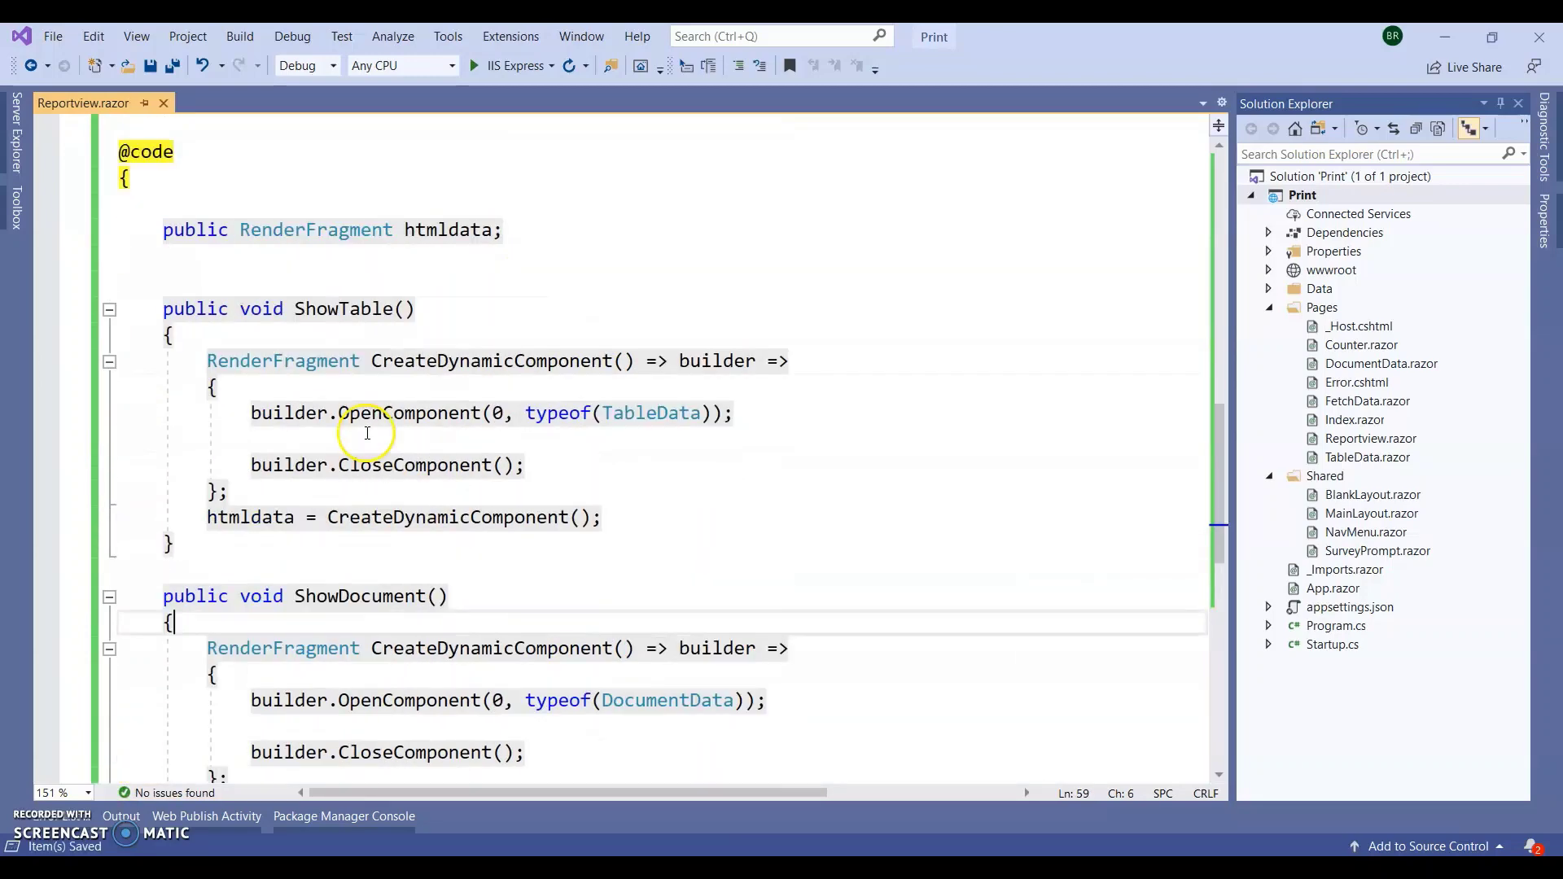
{"action": "scroll", "coordinate": [166, 301], "scroll_direction": "down", "scroll_amount": 1}
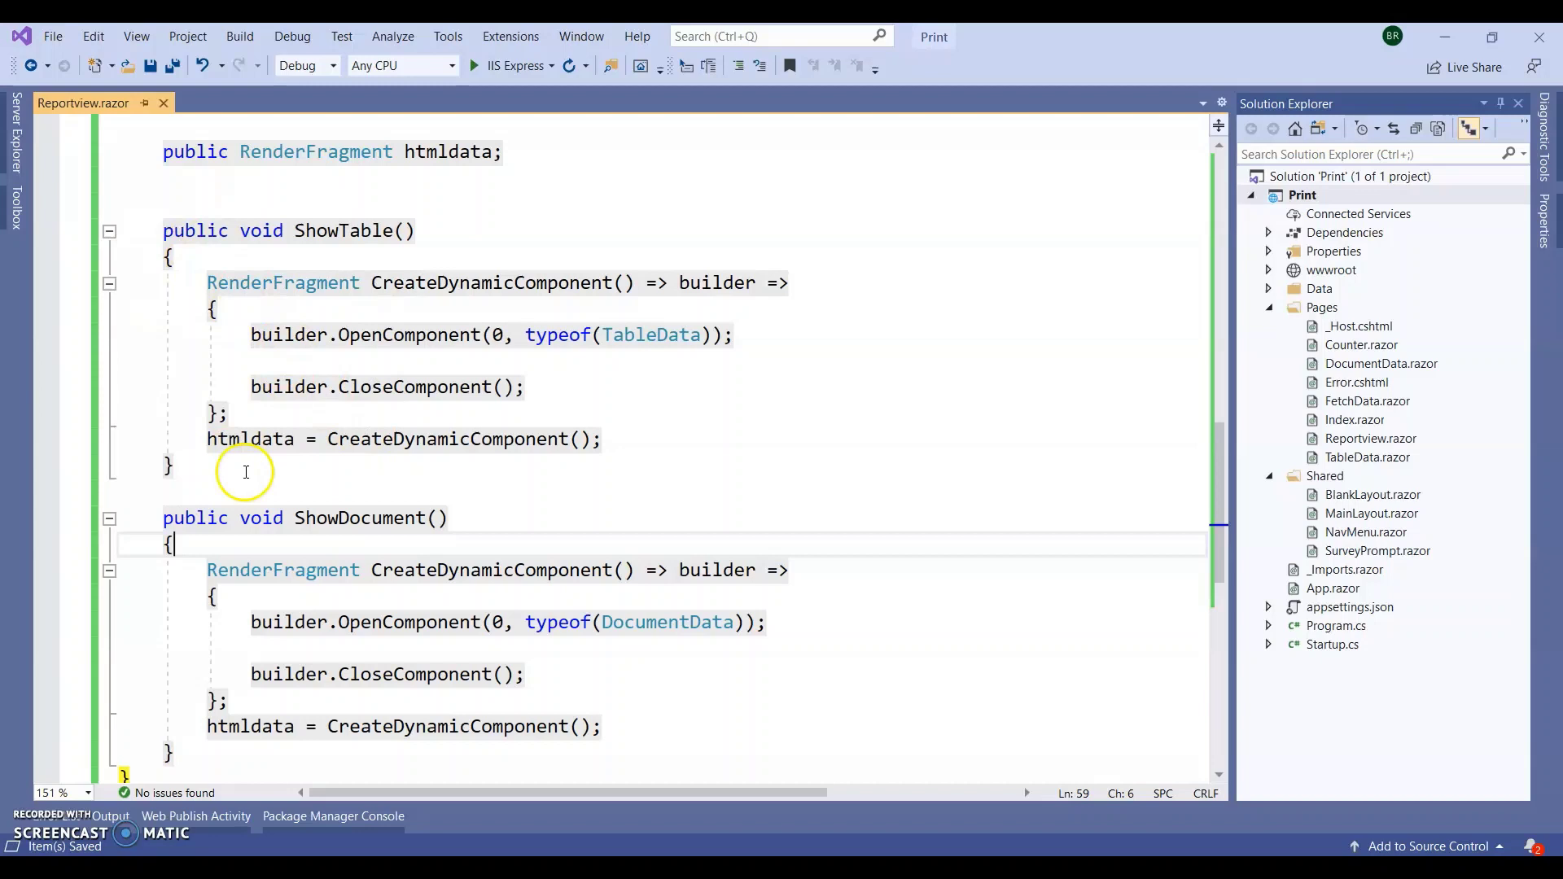
{"action": "left_click", "coordinate": [513, 66]}
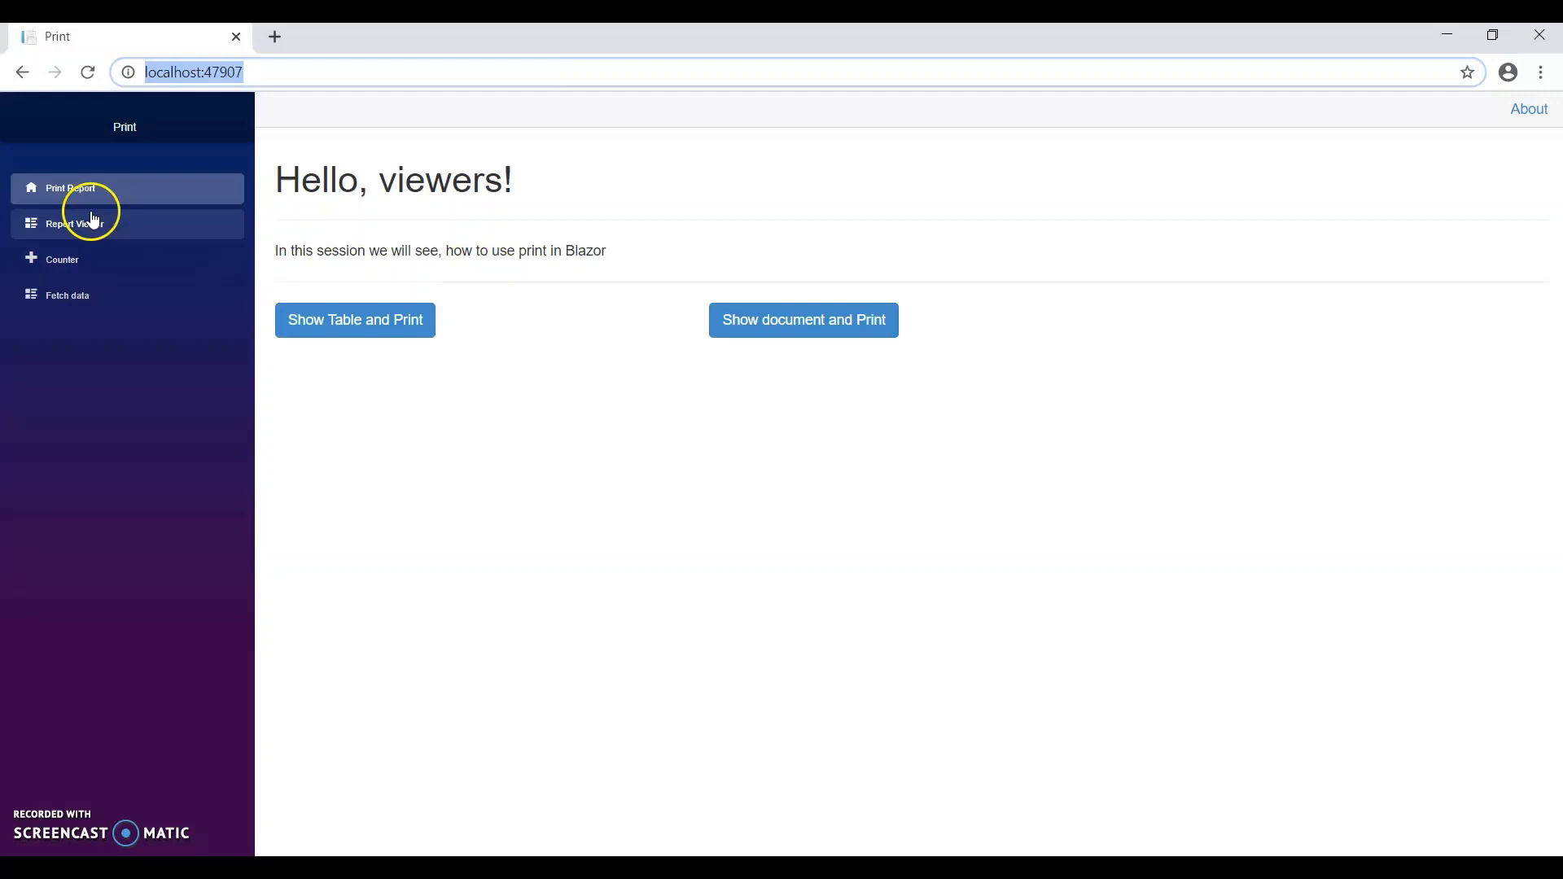
Step: Open the Report Viewer page and show the weather table in the print area
{"action": "left_click", "coordinate": [91, 218]}
{"action": "left_click", "coordinate": [362, 338]}
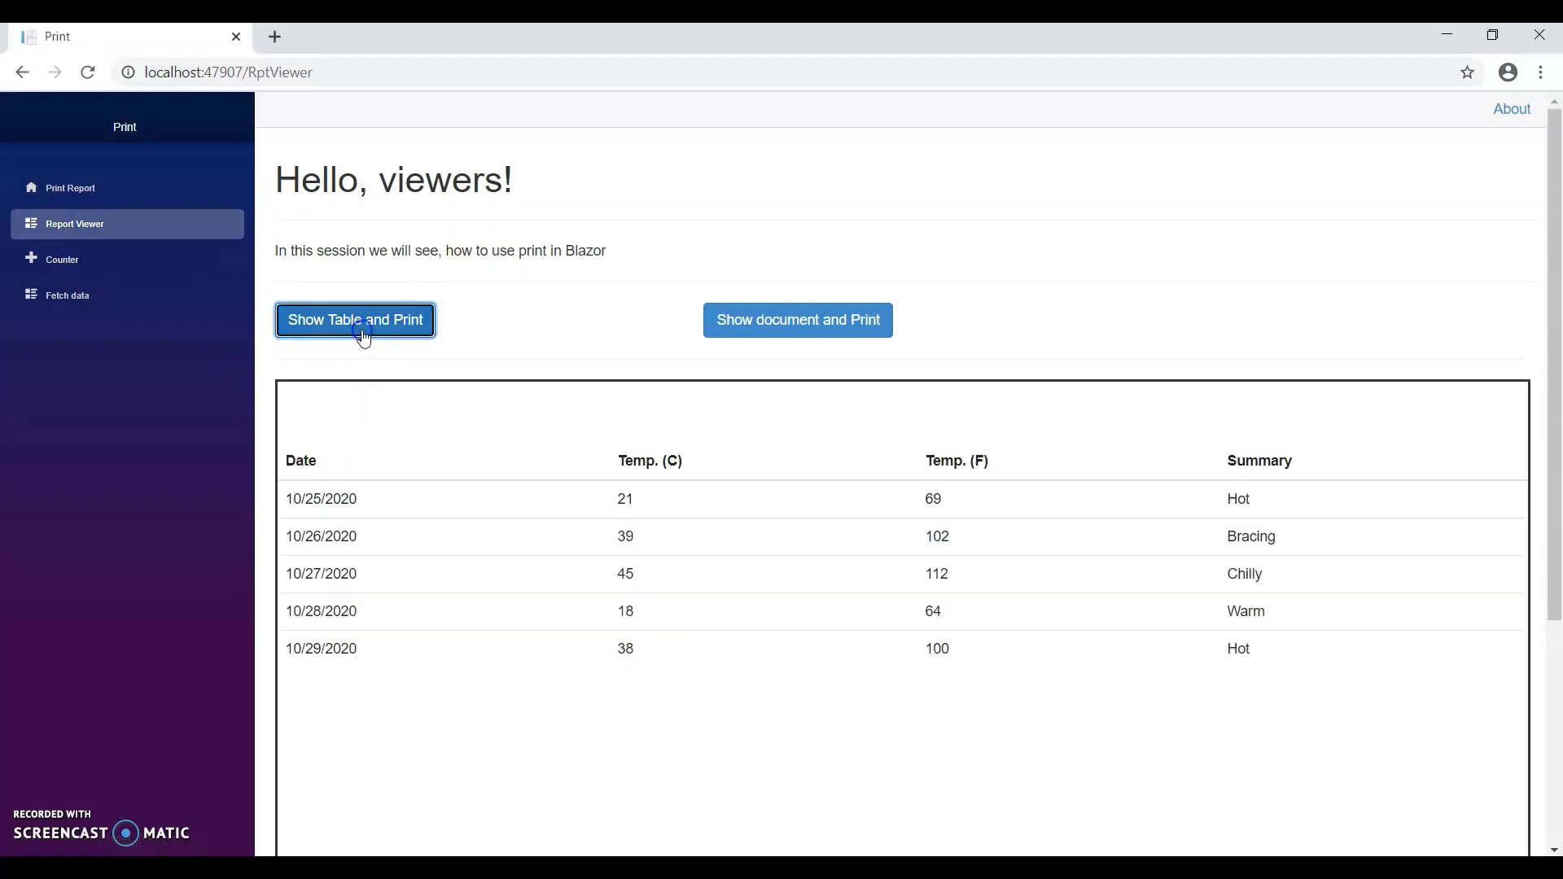
{"action": "left_click", "coordinate": [294, 495]}
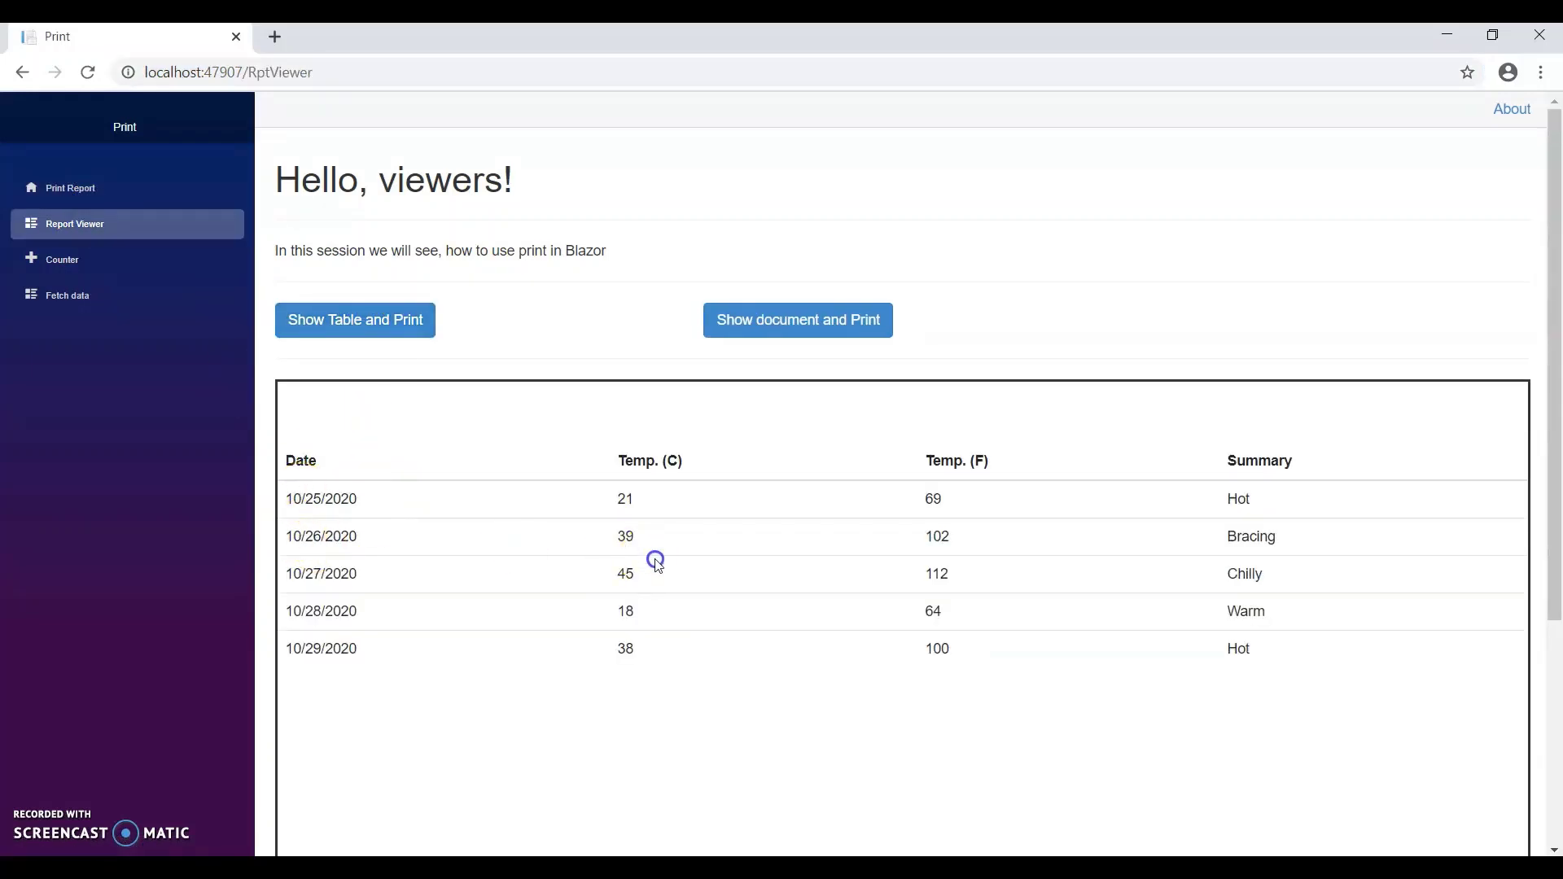
Step: Replace the table with the invoice document, select its billing details, then return to Visual Studio
{"action": "left_click", "coordinate": [726, 325]}
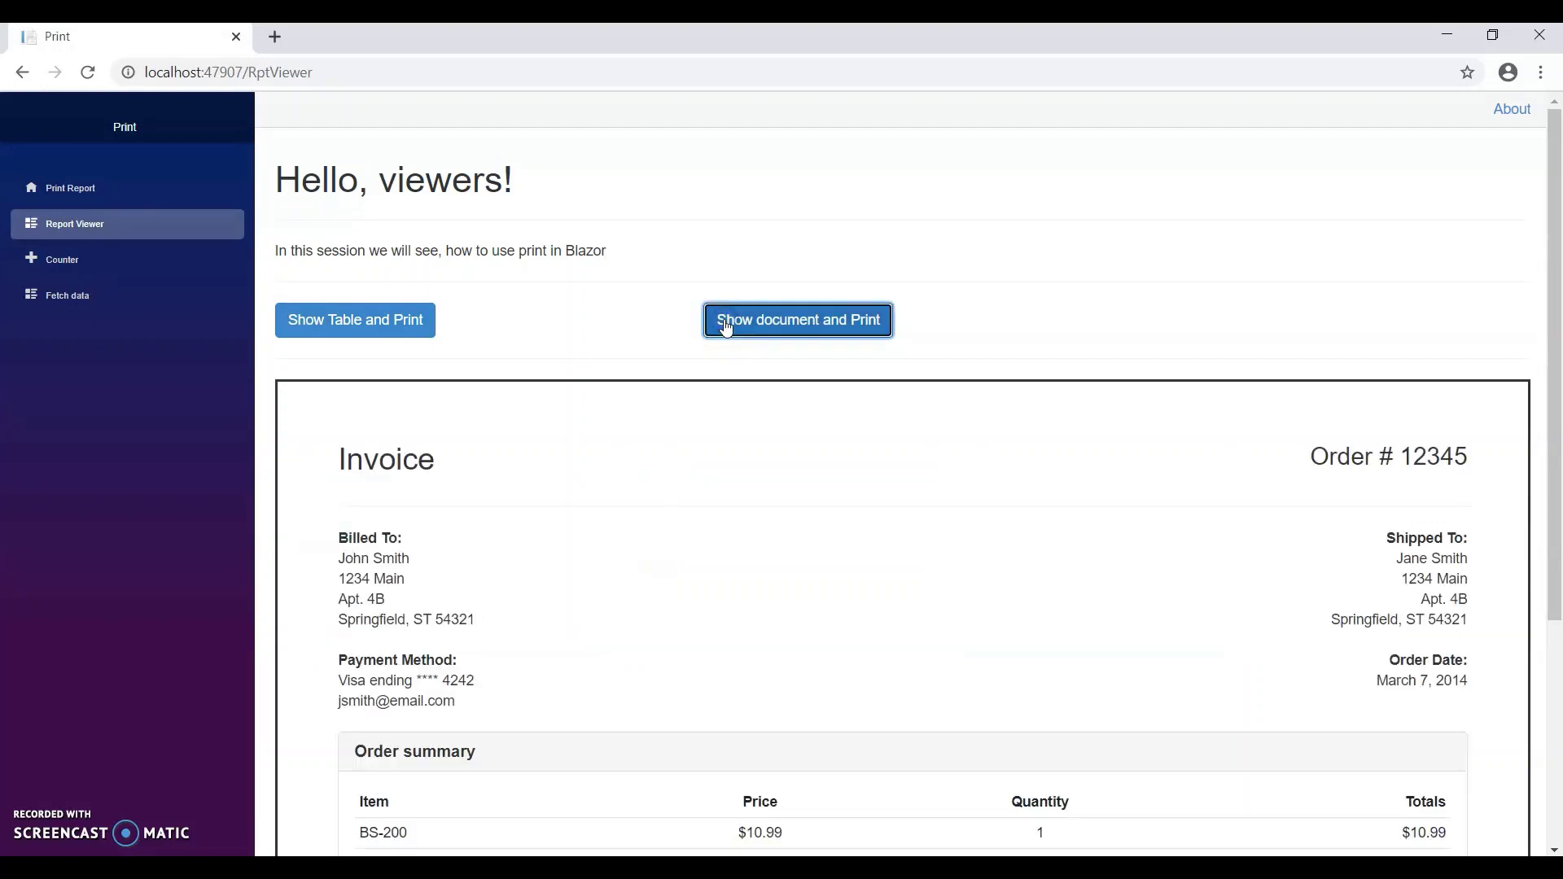
{"action": "scroll", "coordinate": [681, 495], "scroll_direction": "down", "scroll_amount": 1}
{"action": "scroll", "coordinate": [533, 402], "scroll_direction": "down", "scroll_amount": 2}
{"action": "scroll", "coordinate": [534, 489], "scroll_direction": "up", "scroll_amount": 2}
{"action": "scroll", "coordinate": [533, 493], "scroll_direction": "up", "scroll_amount": 2}
{"action": "left_click_drag", "start_coordinate": [346, 461], "coordinate": [667, 614]}
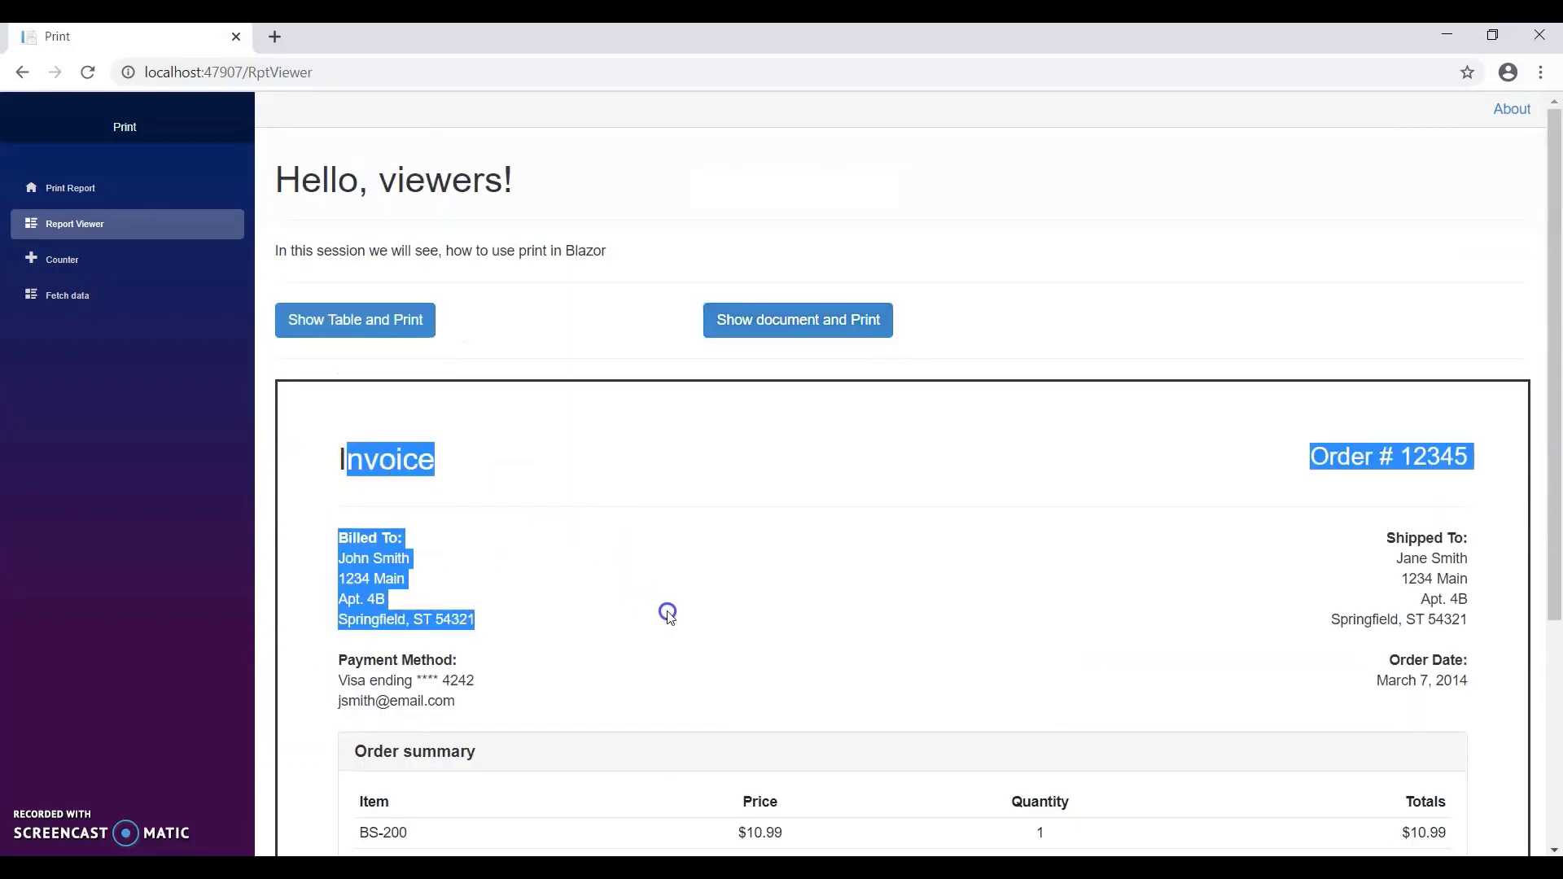
{"action": "left_click", "coordinate": [516, 478]}
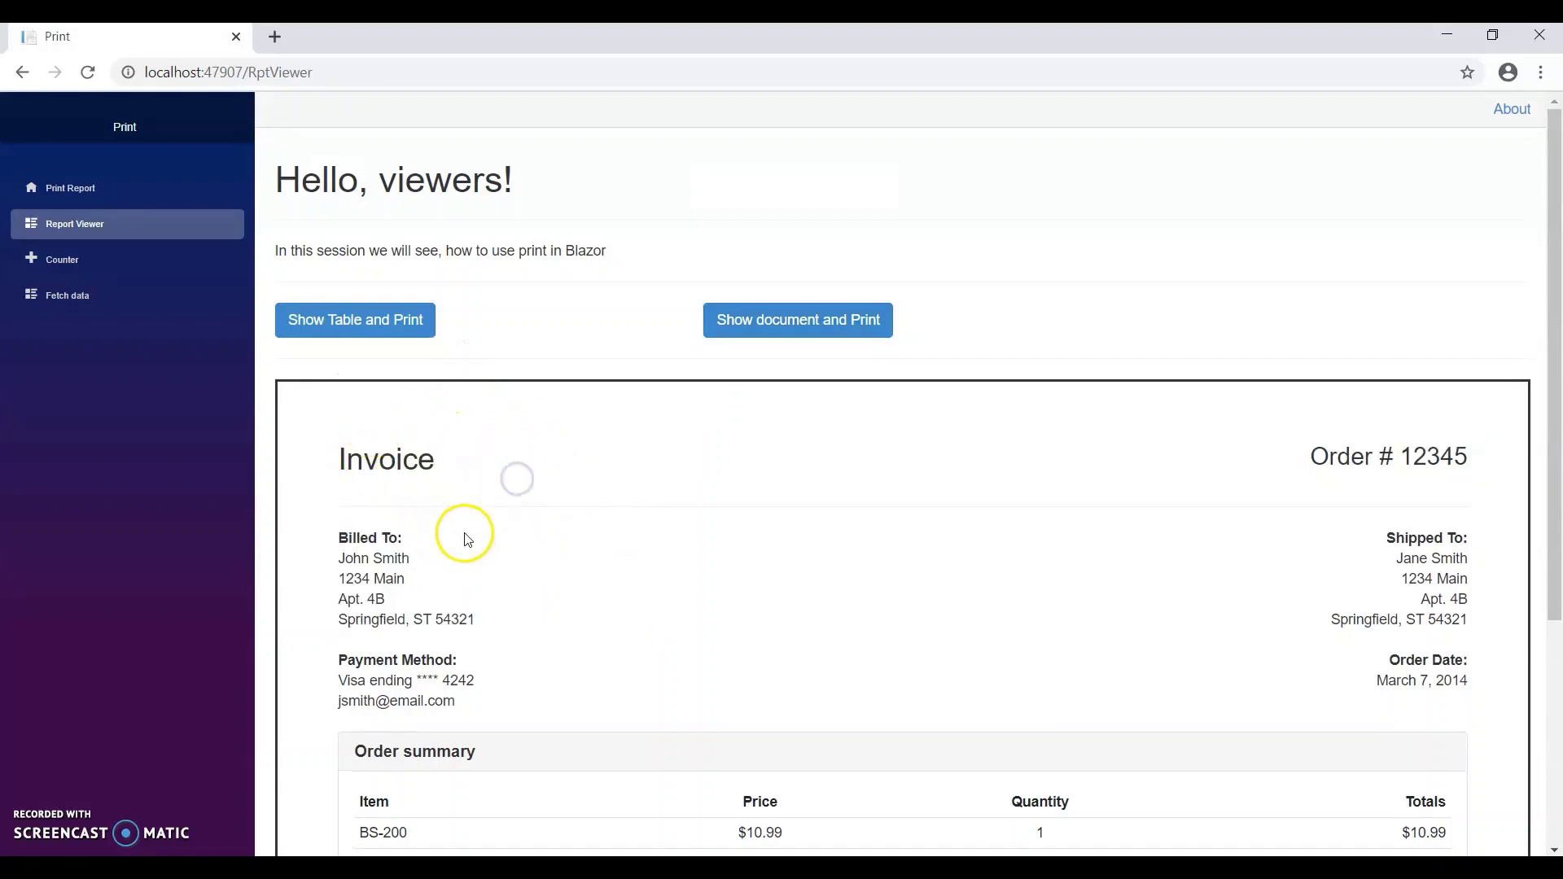
{"action": "key", "text": "alt+Tab"}
{"action": "scroll", "coordinate": [366, 464], "scroll_direction": "down", "scroll_amount": 1}
{"action": "scroll", "coordinate": [363, 468], "scroll_direction": "down", "scroll_amount": 3}
{"action": "scroll", "coordinate": [363, 468], "scroll_direction": "up", "scroll_amount": 6}
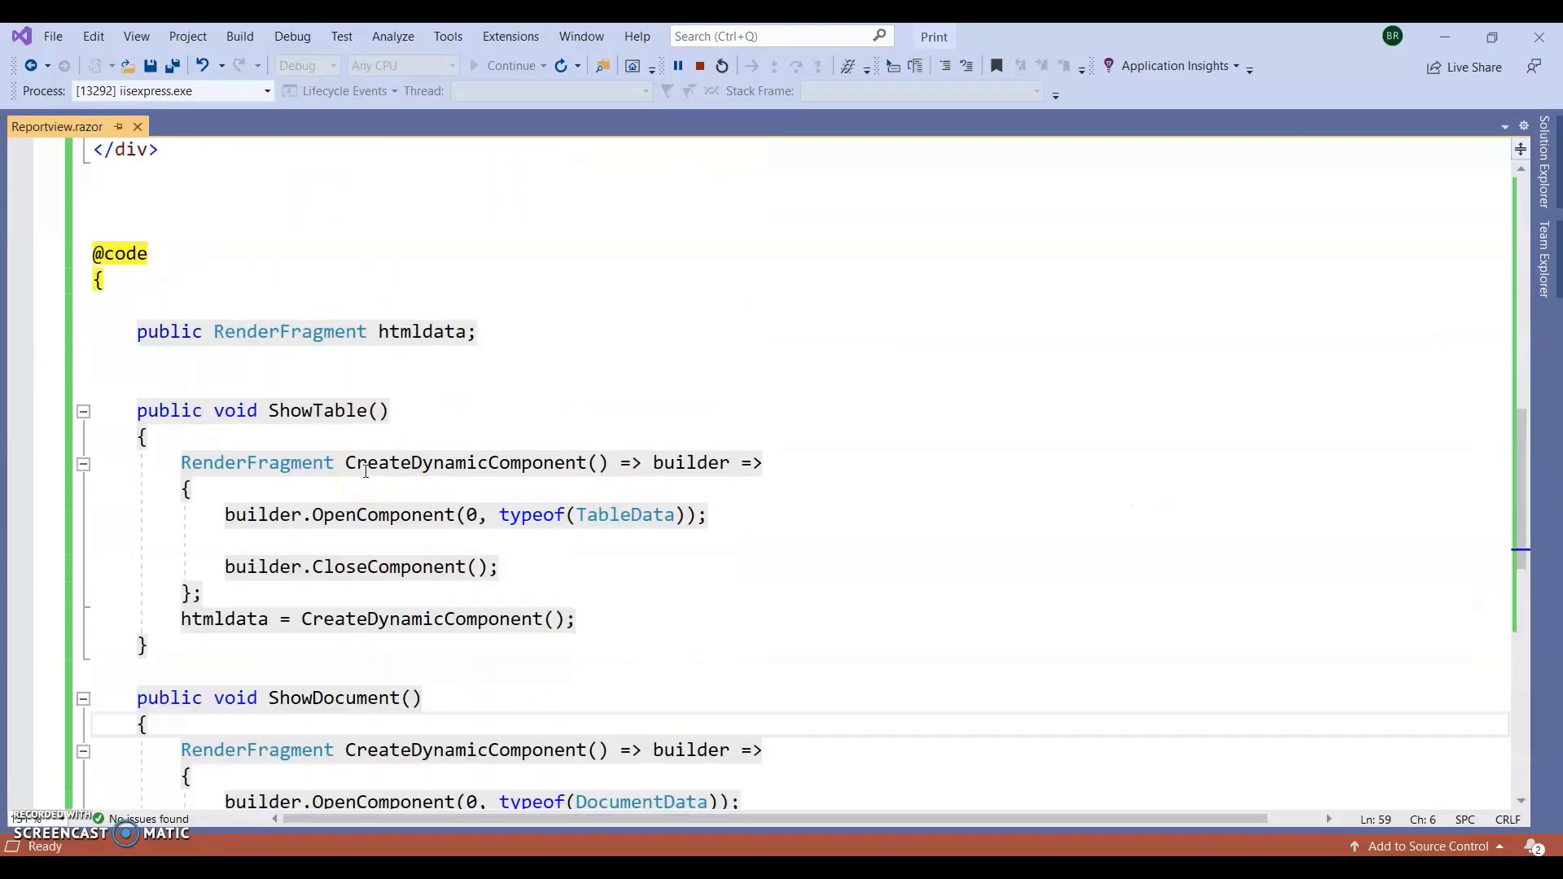
{"action": "scroll", "coordinate": [365, 471], "scroll_direction": "up", "scroll_amount": 4}
{"action": "scroll", "coordinate": [363, 471], "scroll_direction": "down", "scroll_amount": 2}
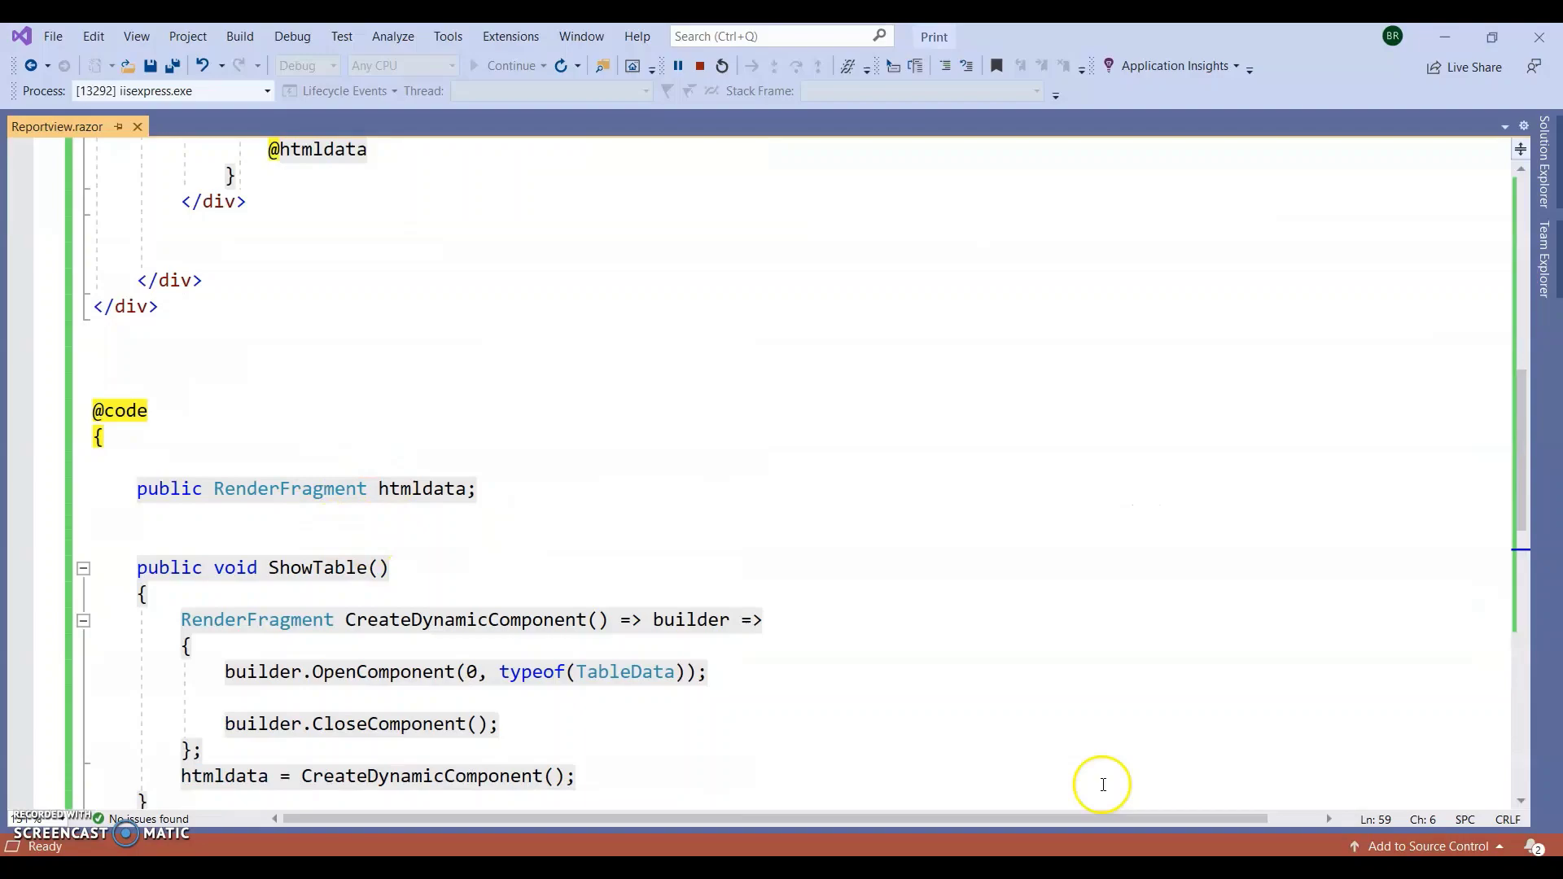
Step: Paste 'public string pdfhtml;' from the Notepad++ snippets on a new line below htmldata
{"action": "key", "text": "alt+Tab"}
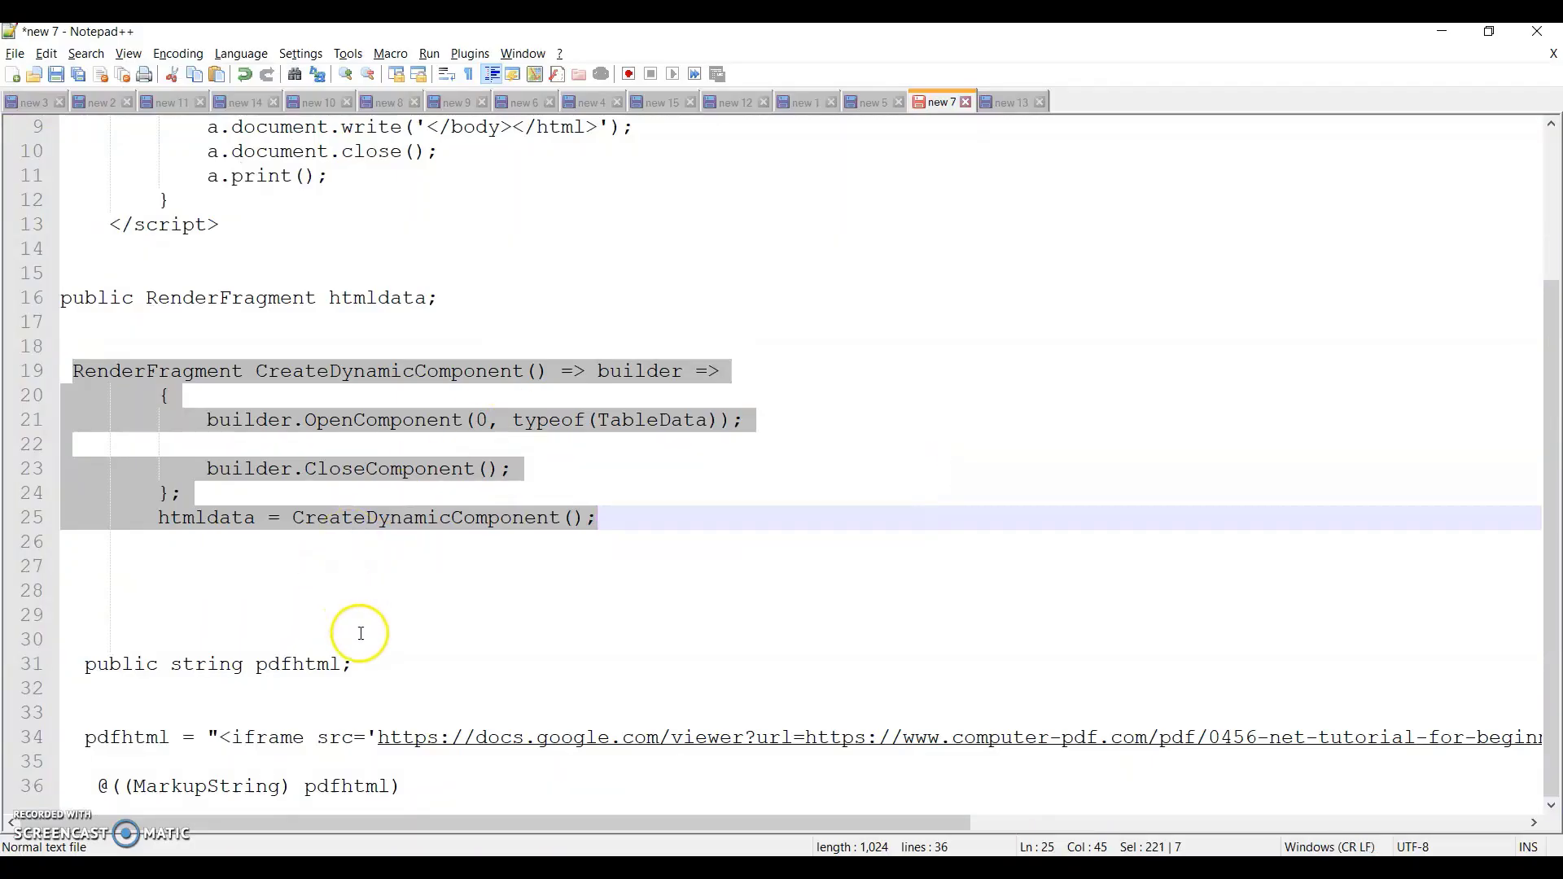
{"action": "left_click_drag", "start_coordinate": [354, 662], "coordinate": [86, 667]}
{"action": "key", "text": "ctrl+c"}
{"action": "key", "text": "alt+Tab"}
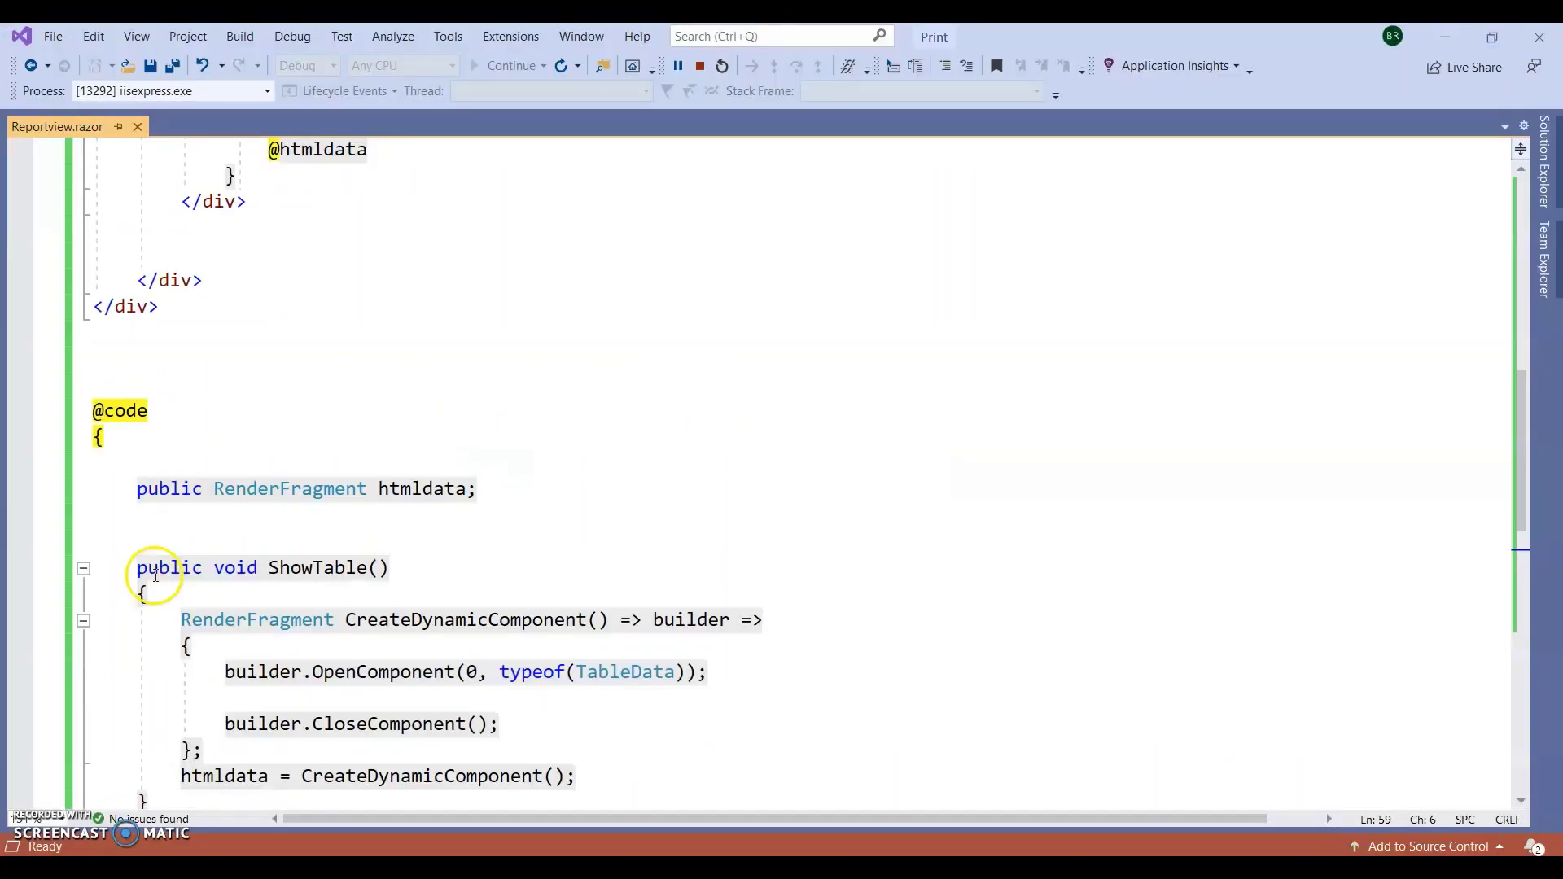
{"action": "left_click", "coordinate": [155, 527]}
{"action": "key", "text": "ctrl+v"}
{"action": "key", "text": "Return"}
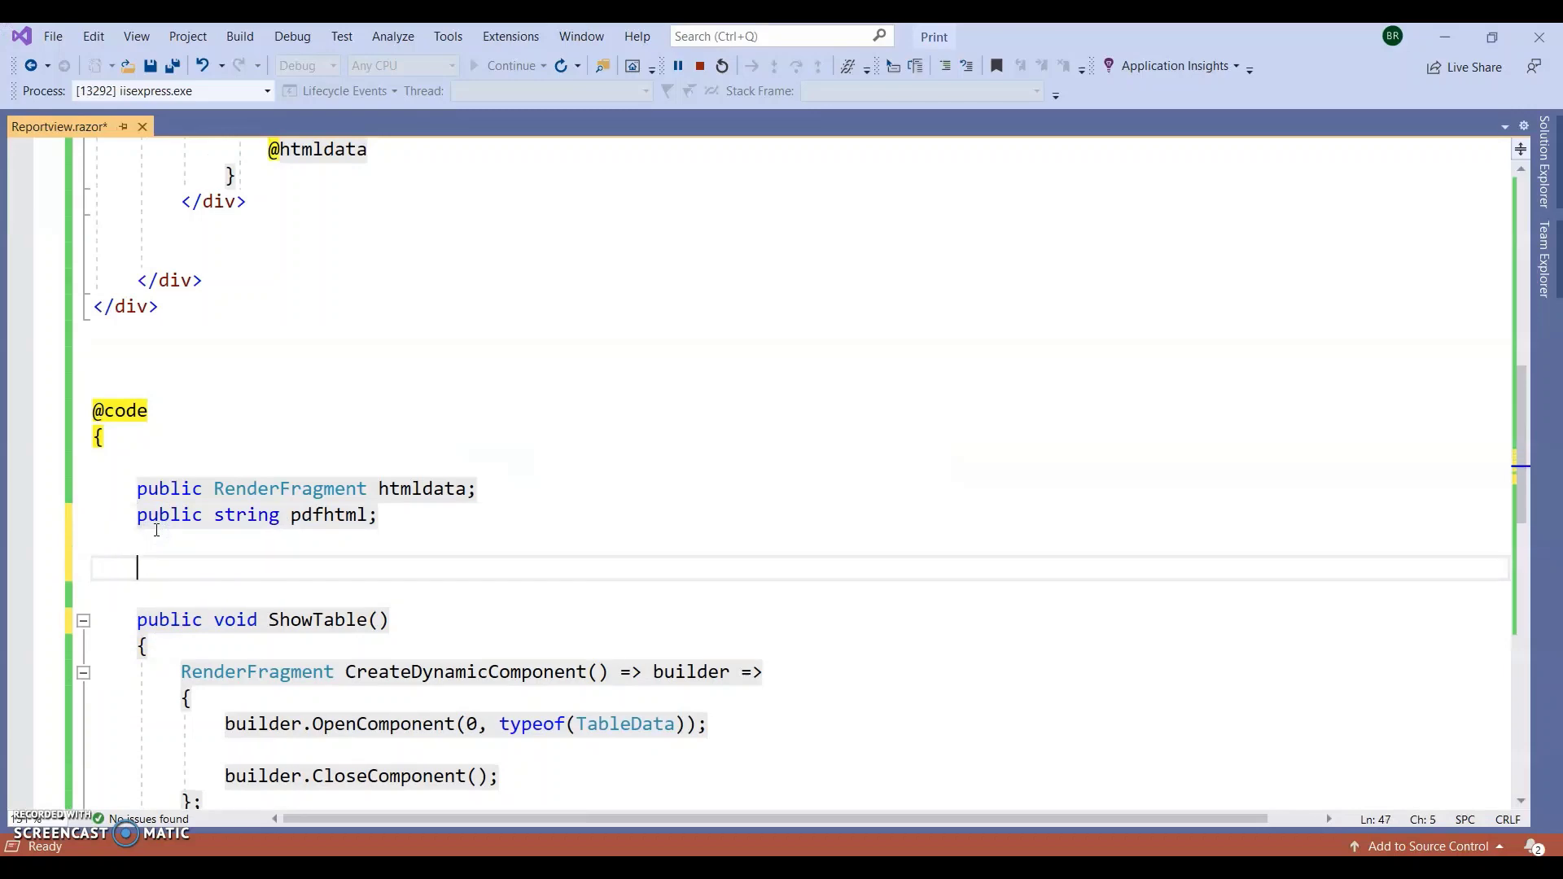
{"action": "key", "text": "alt+Tab"}
{"action": "key", "text": "alt+Tab"}
{"action": "scroll", "coordinate": [228, 447], "scroll_direction": "down", "scroll_amount": 3}
{"action": "scroll", "coordinate": [302, 498], "scroll_direction": "up", "scroll_amount": 5}
{"action": "scroll", "coordinate": [301, 498], "scroll_direction": "up", "scroll_amount": 2}
{"action": "scroll", "coordinate": [266, 434], "scroll_direction": "up", "scroll_amount": 2}
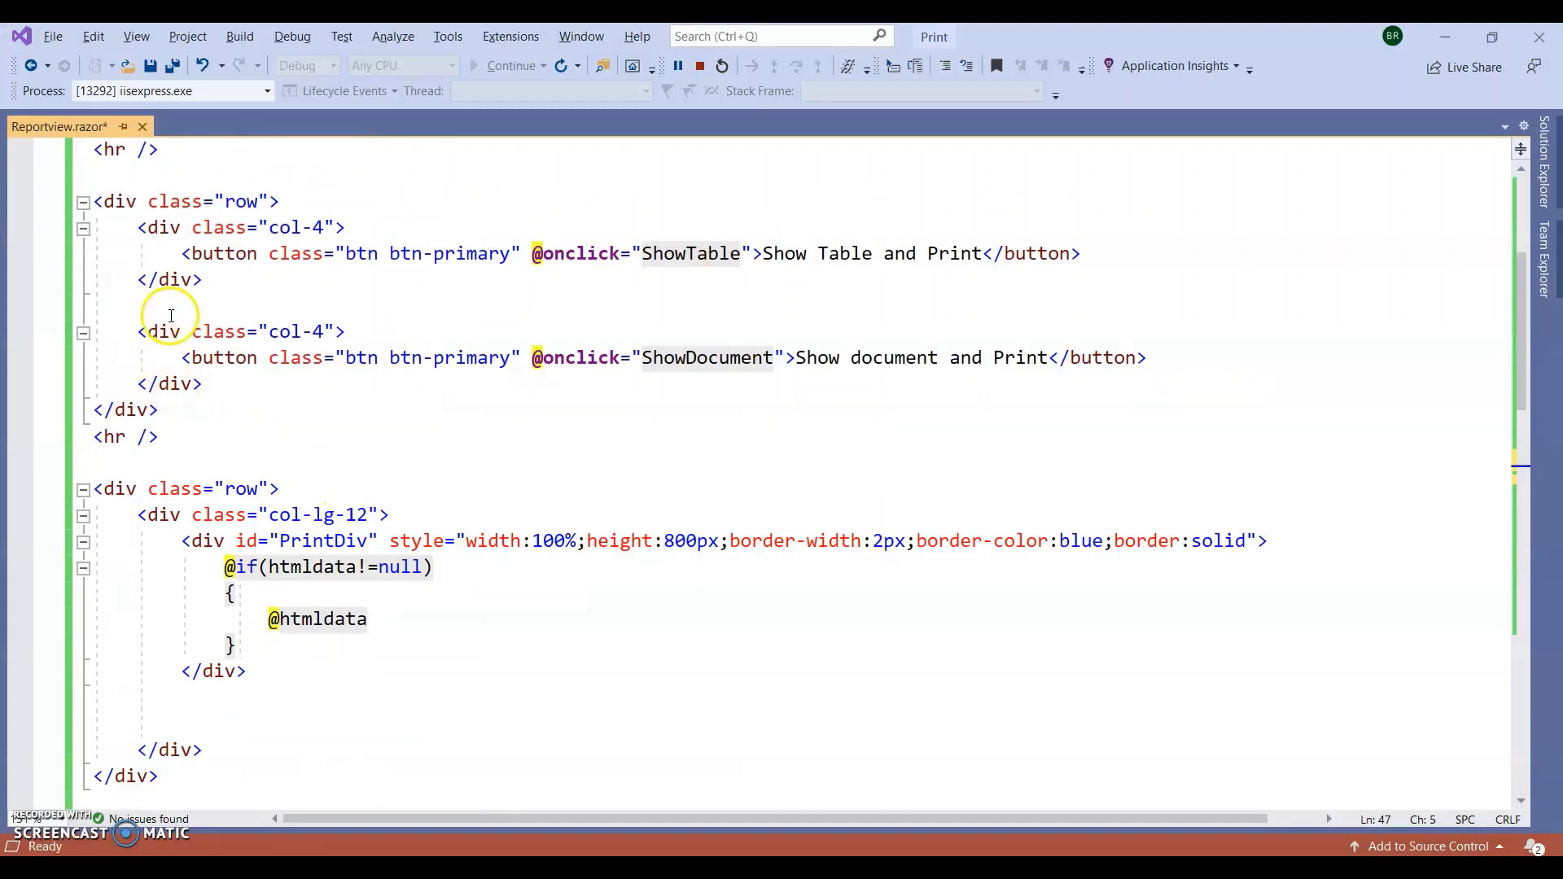
Step: Narrow both button columns to col-2 and duplicate the second button block
{"action": "double_click", "coordinate": [326, 228]}
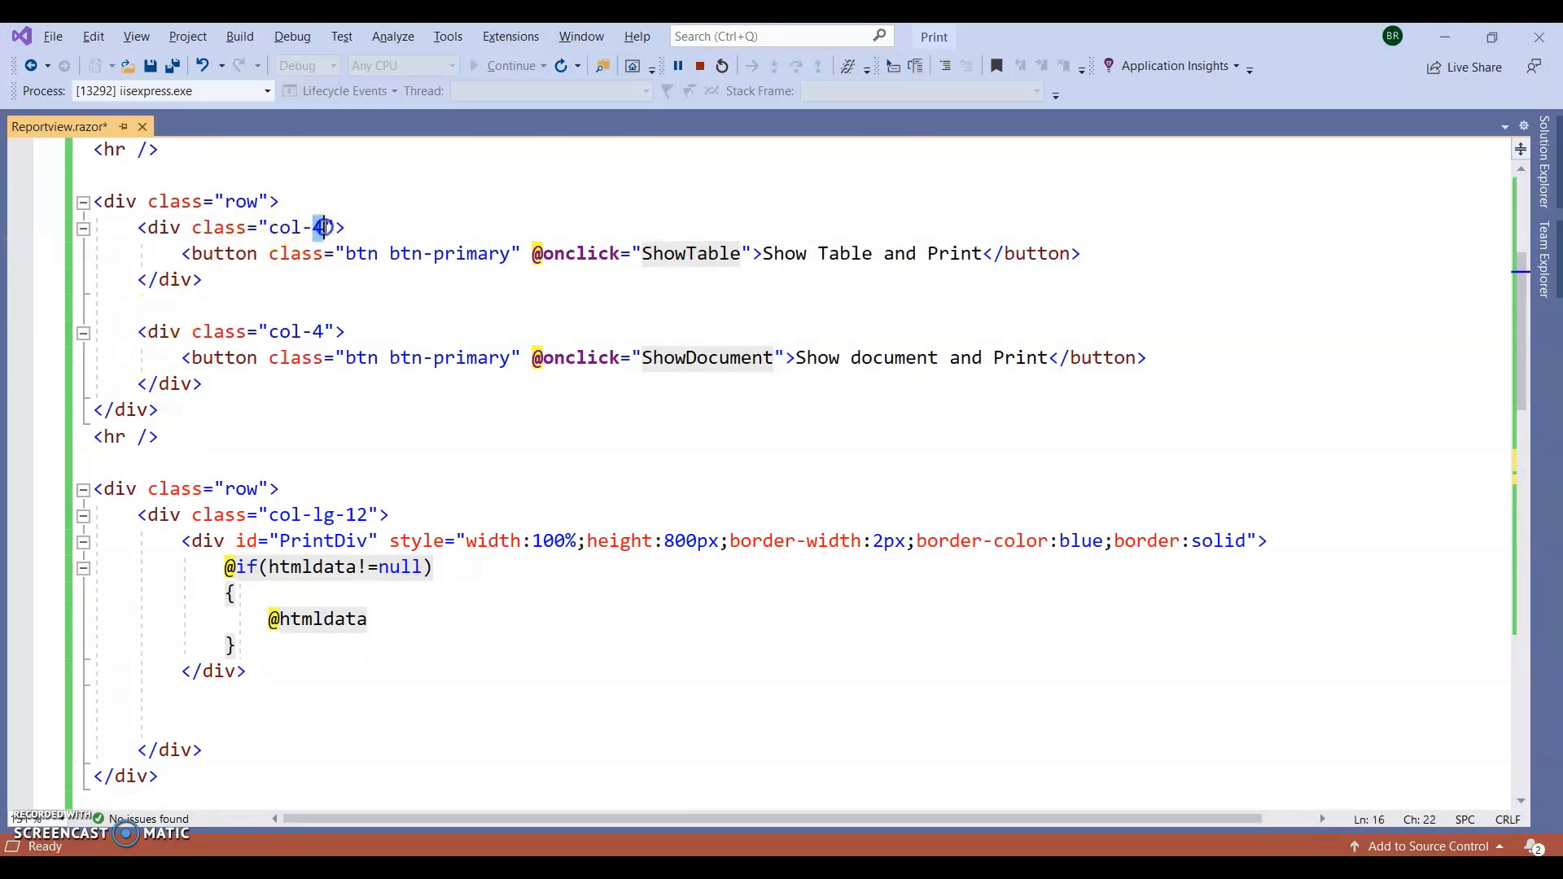
{"action": "type", "text": "2"}
{"action": "left_click", "coordinate": [404, 429]}
{"action": "double_click", "coordinate": [324, 331]}
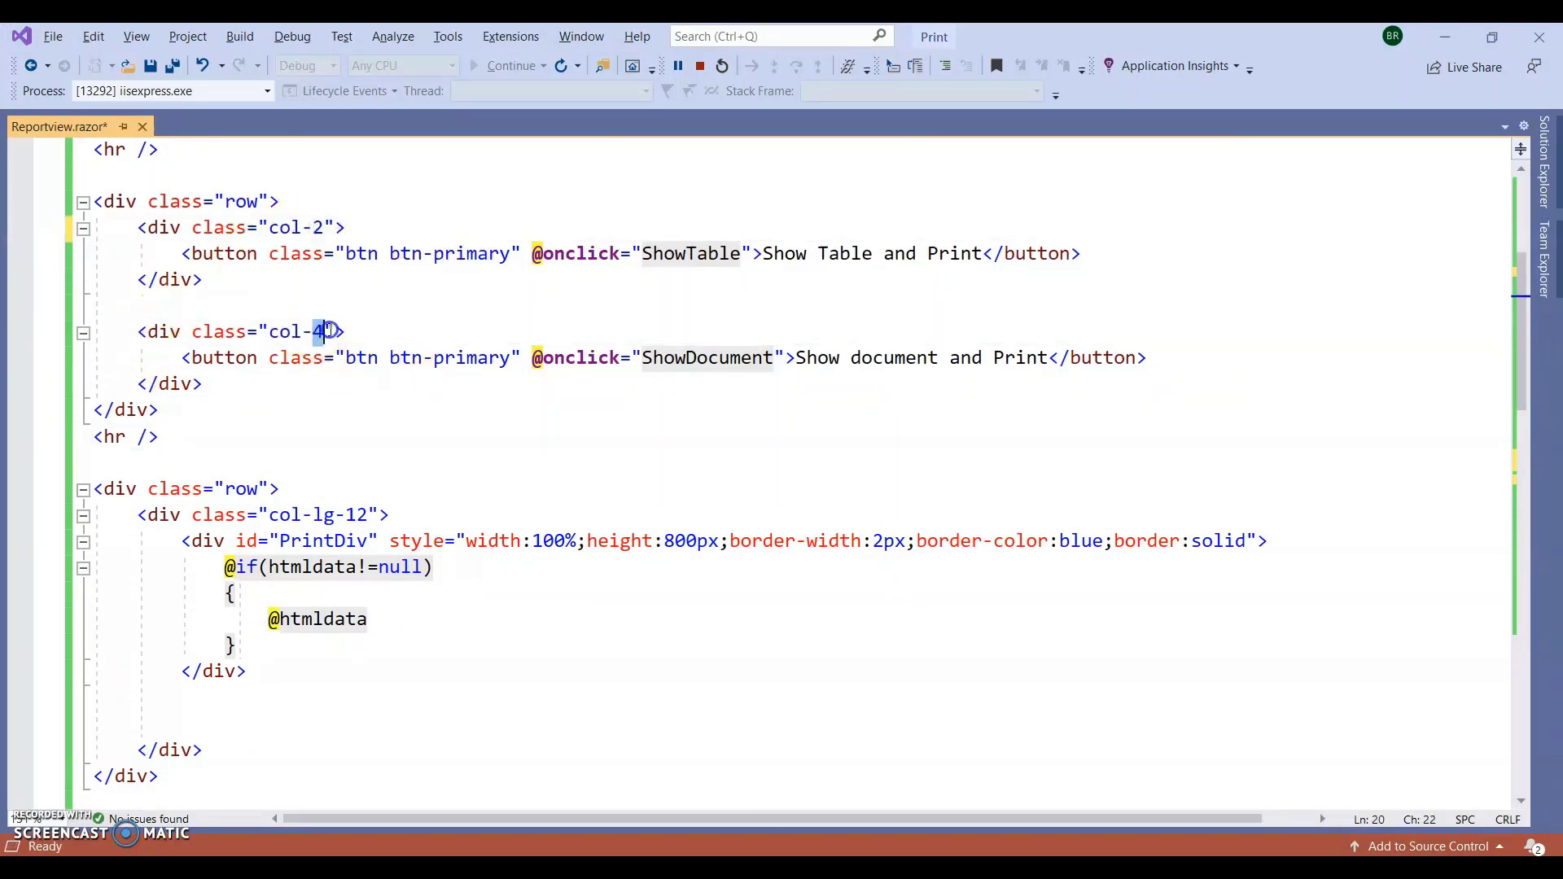
{"action": "type", "text": "2"}
{"action": "left_click_drag", "start_coordinate": [122, 328], "coordinate": [209, 383]}
{"action": "left_click", "coordinate": [212, 384]}
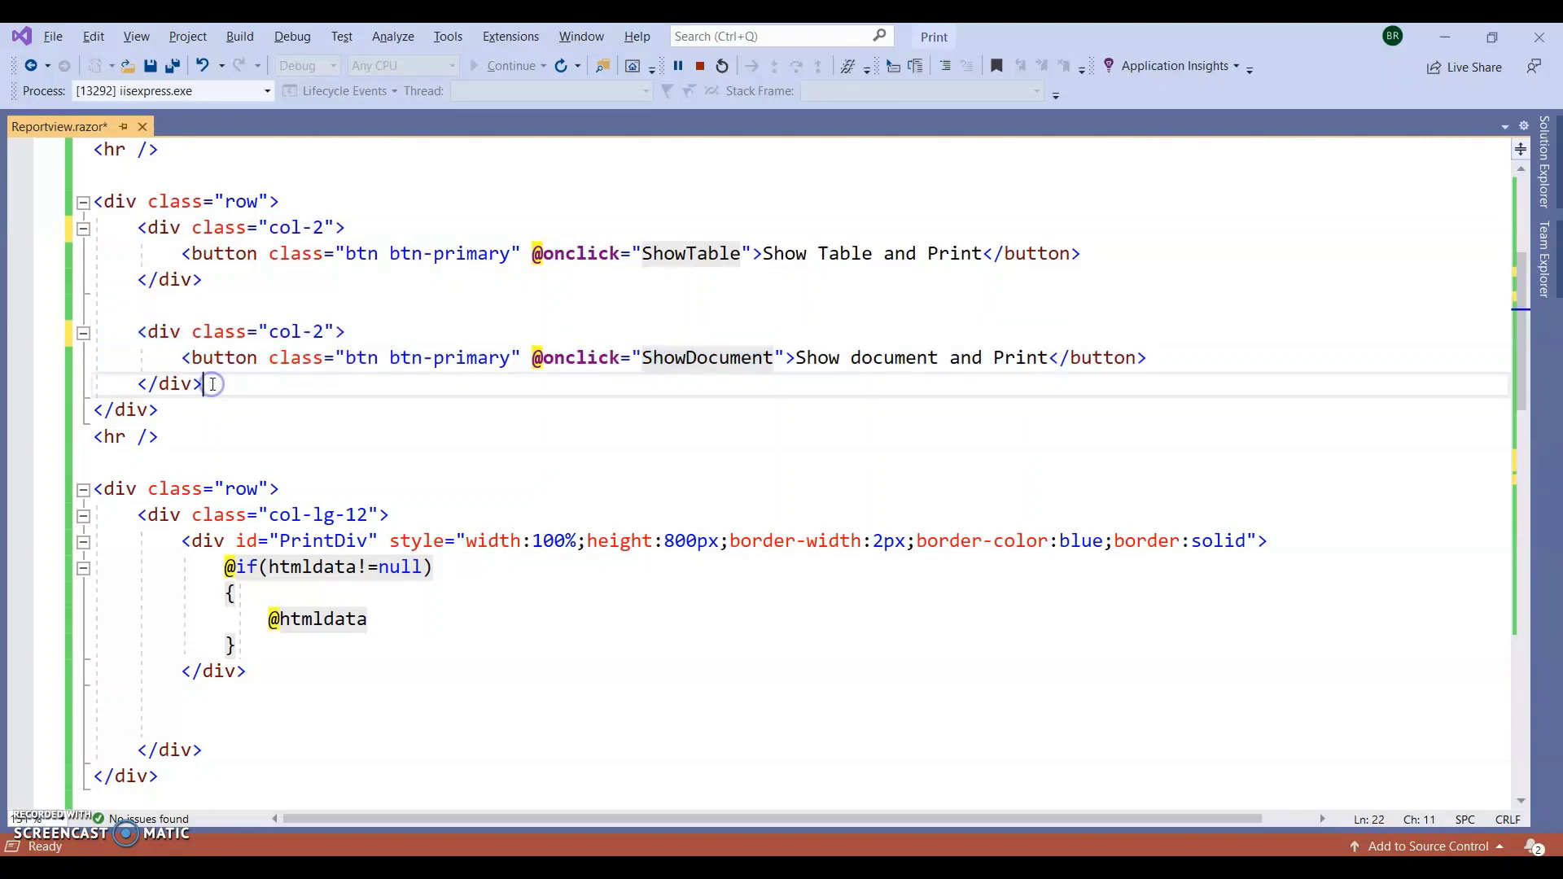
{"action": "key", "text": "Return"}
{"action": "key", "text": "ctrl+v"}
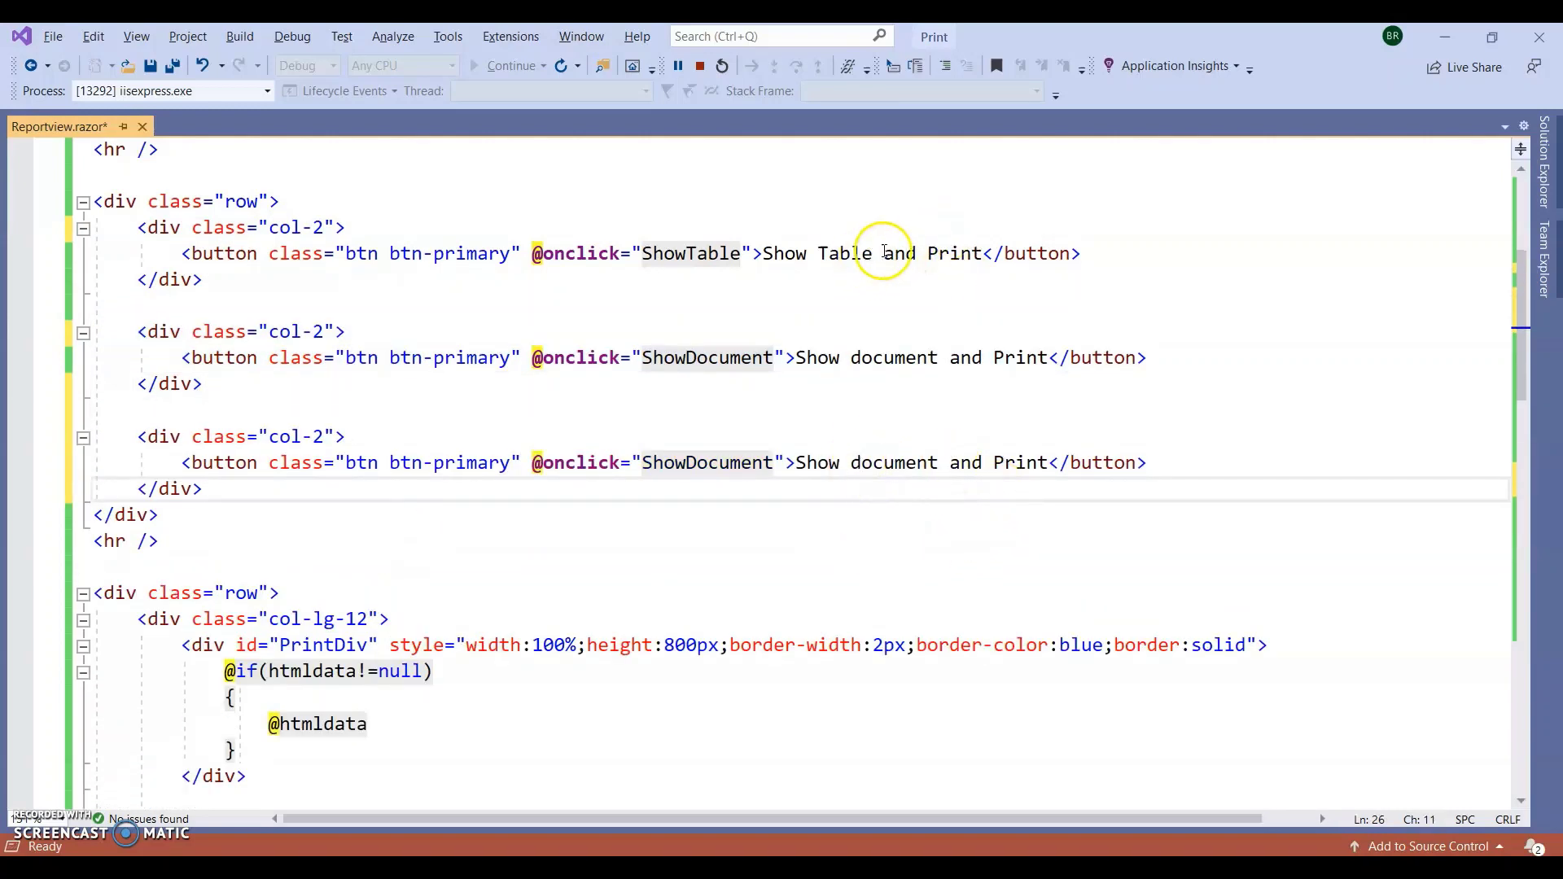
Step: Drop 'and Print' so the labels read Show Table, Show document and Show PDF
{"action": "left_click_drag", "start_coordinate": [884, 253], "coordinate": [987, 253]}
{"action": "key", "text": "BackSpace"}
{"action": "key", "text": "BackSpace"}
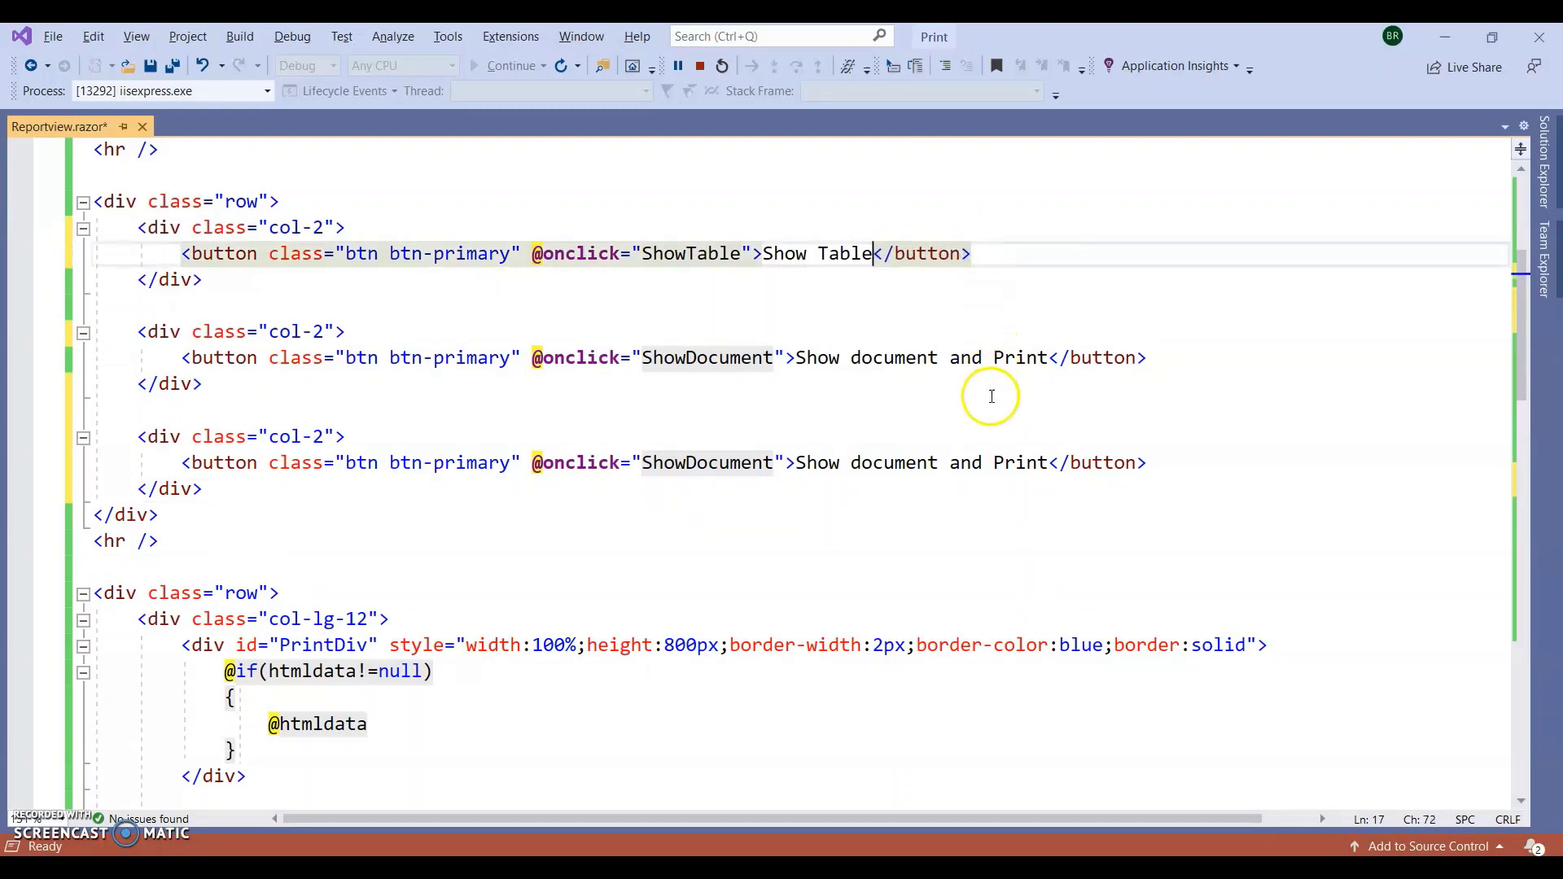
{"action": "left_click_drag", "start_coordinate": [928, 357], "coordinate": [1048, 358]}
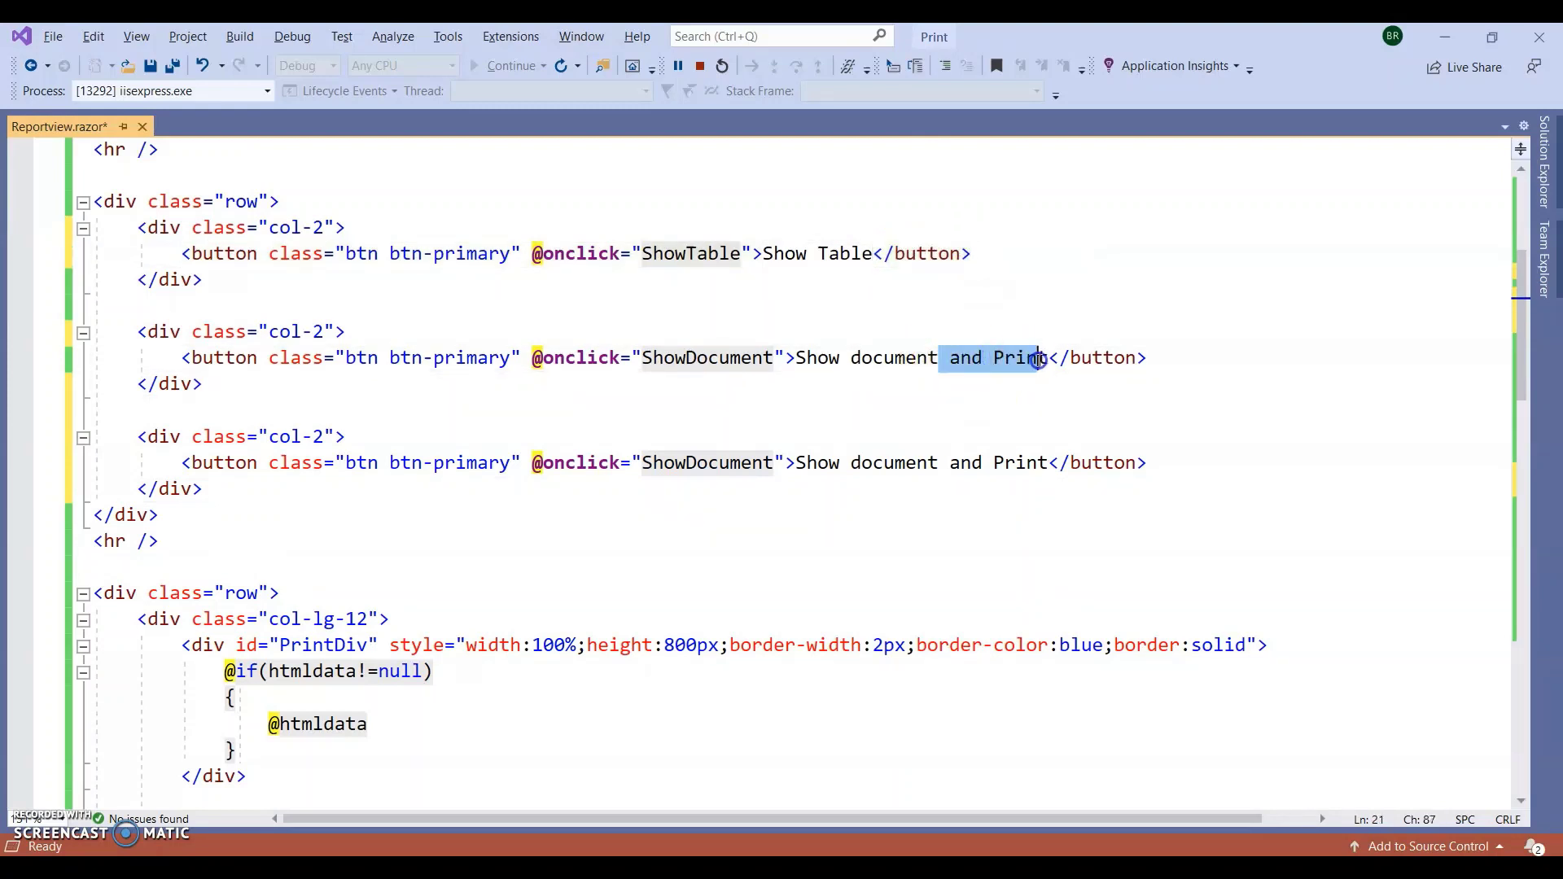
{"action": "key", "text": "BackSpace"}
{"action": "key", "text": "BackSpace"}
{"action": "left_click_drag", "start_coordinate": [941, 464], "coordinate": [1048, 463]}
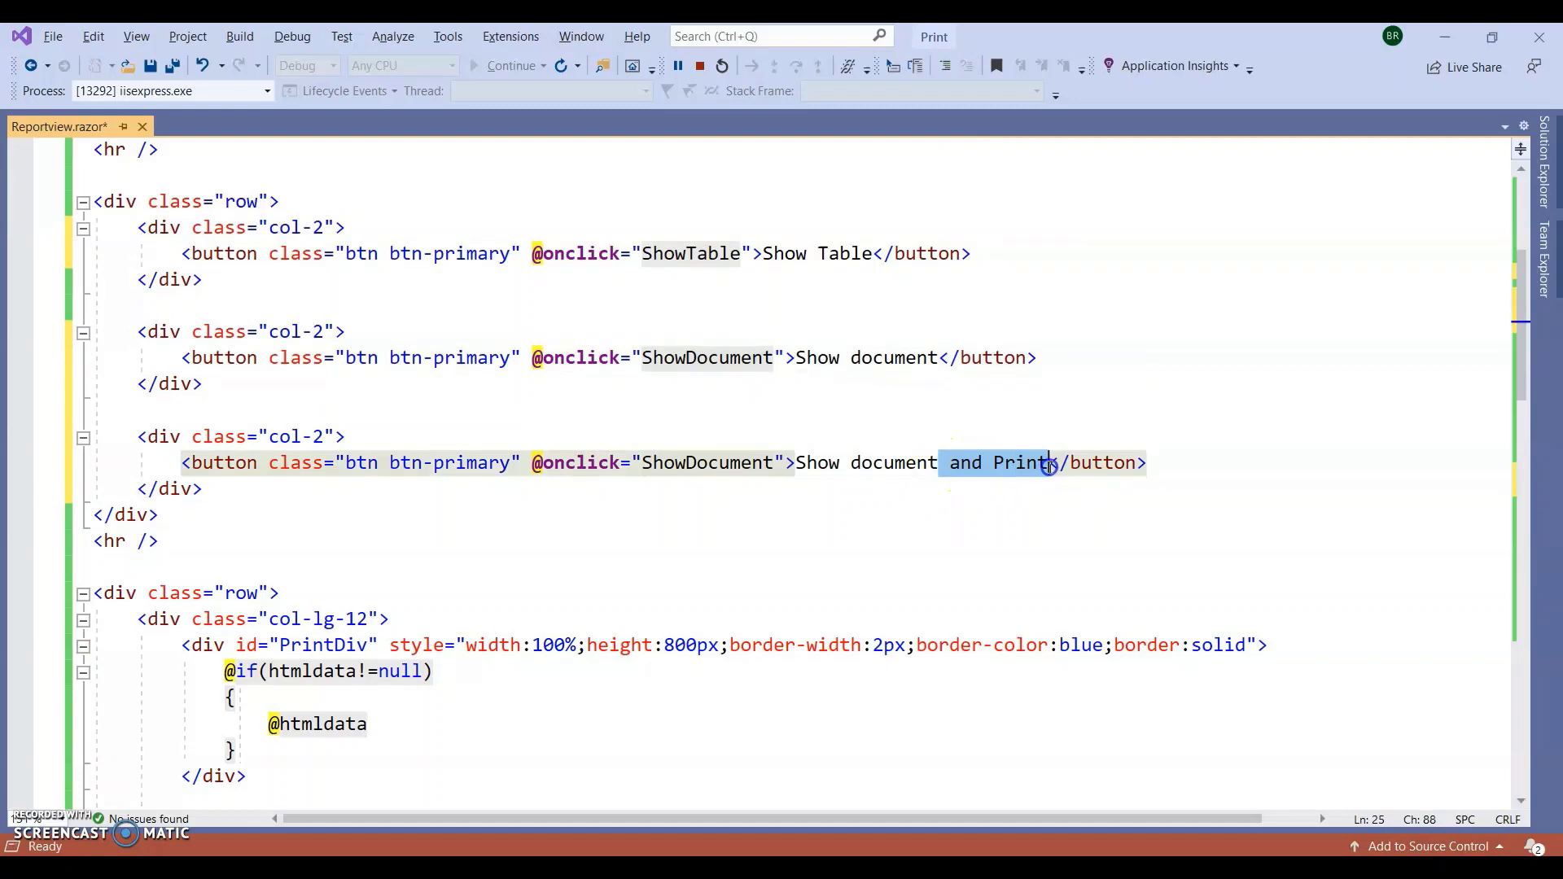
{"action": "key", "text": "BackSpace"}
{"action": "key", "text": "BackSpace"}
{"action": "key", "text": "BackSpace"}
{"action": "key", "text": "BackSpace"}
{"action": "key", "text": "BackSpace"}
{"action": "key", "text": "BackSpace"}
{"action": "key", "text": "BackSpace"}
{"action": "key", "text": "BackSpace"}
{"action": "key", "text": "BackSpace"}
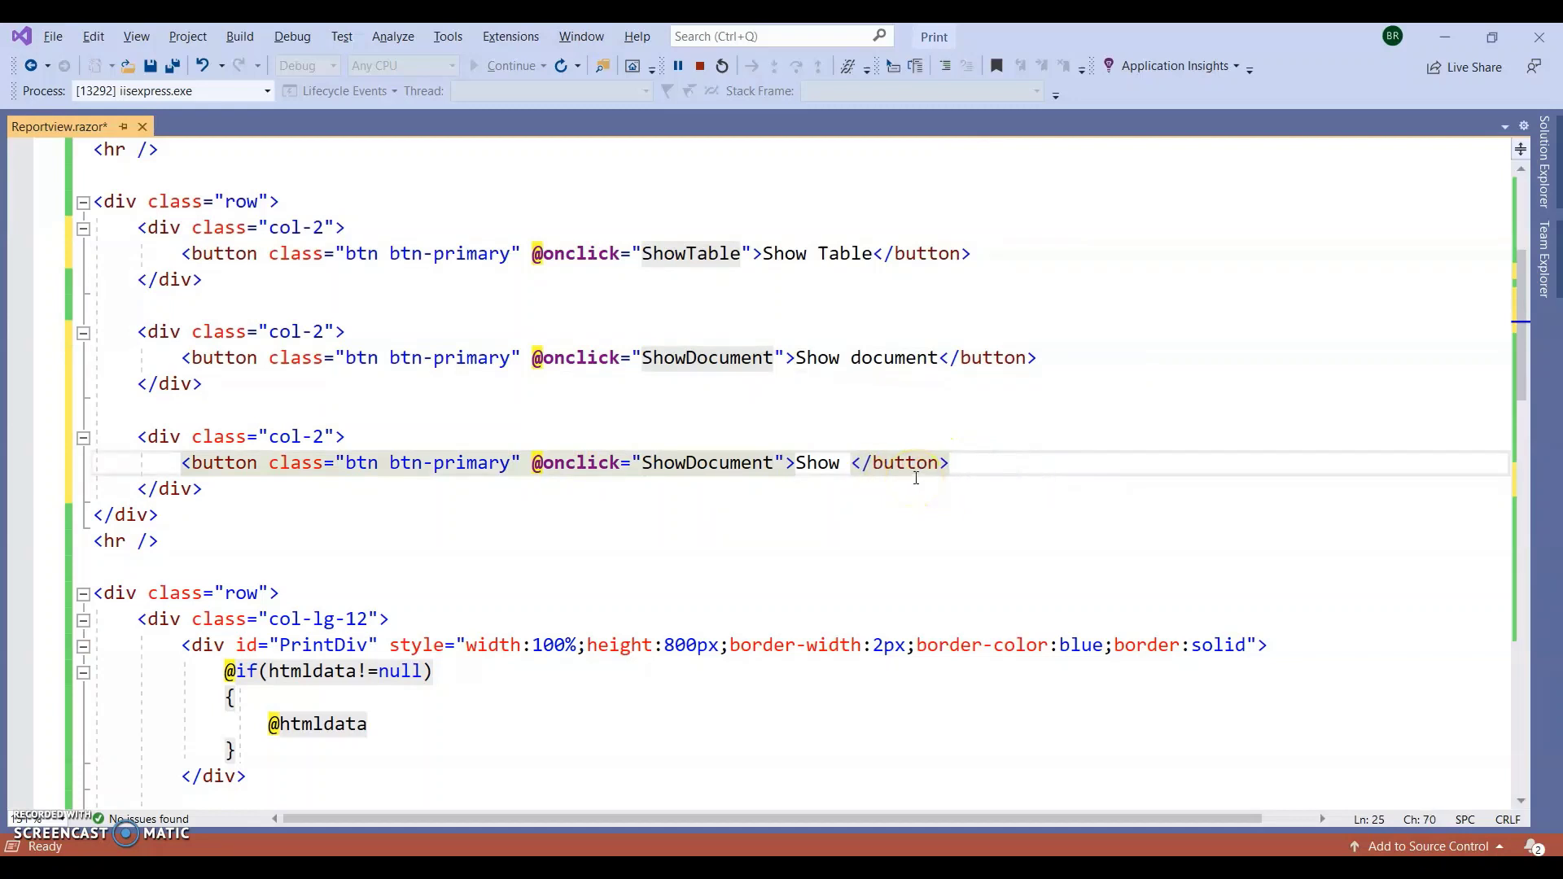
{"action": "type", "text": "PDF"}
{"action": "left_click", "coordinate": [472, 518]}
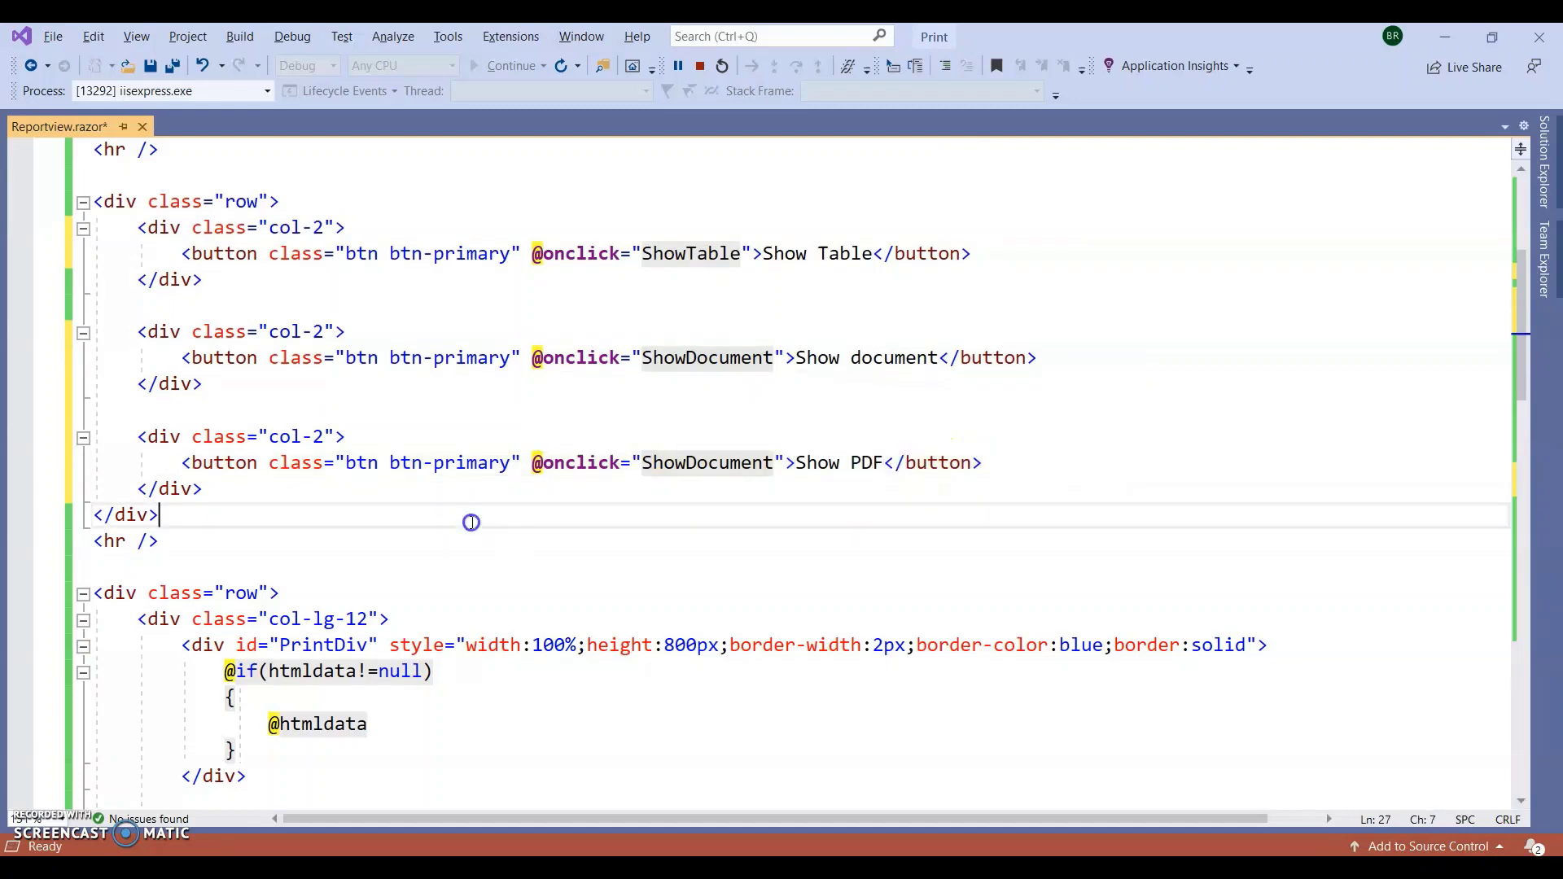
{"action": "scroll", "coordinate": [472, 517], "scroll_direction": "down", "scroll_amount": 2}
{"action": "left_click_drag", "start_coordinate": [687, 307], "coordinate": [773, 308]}
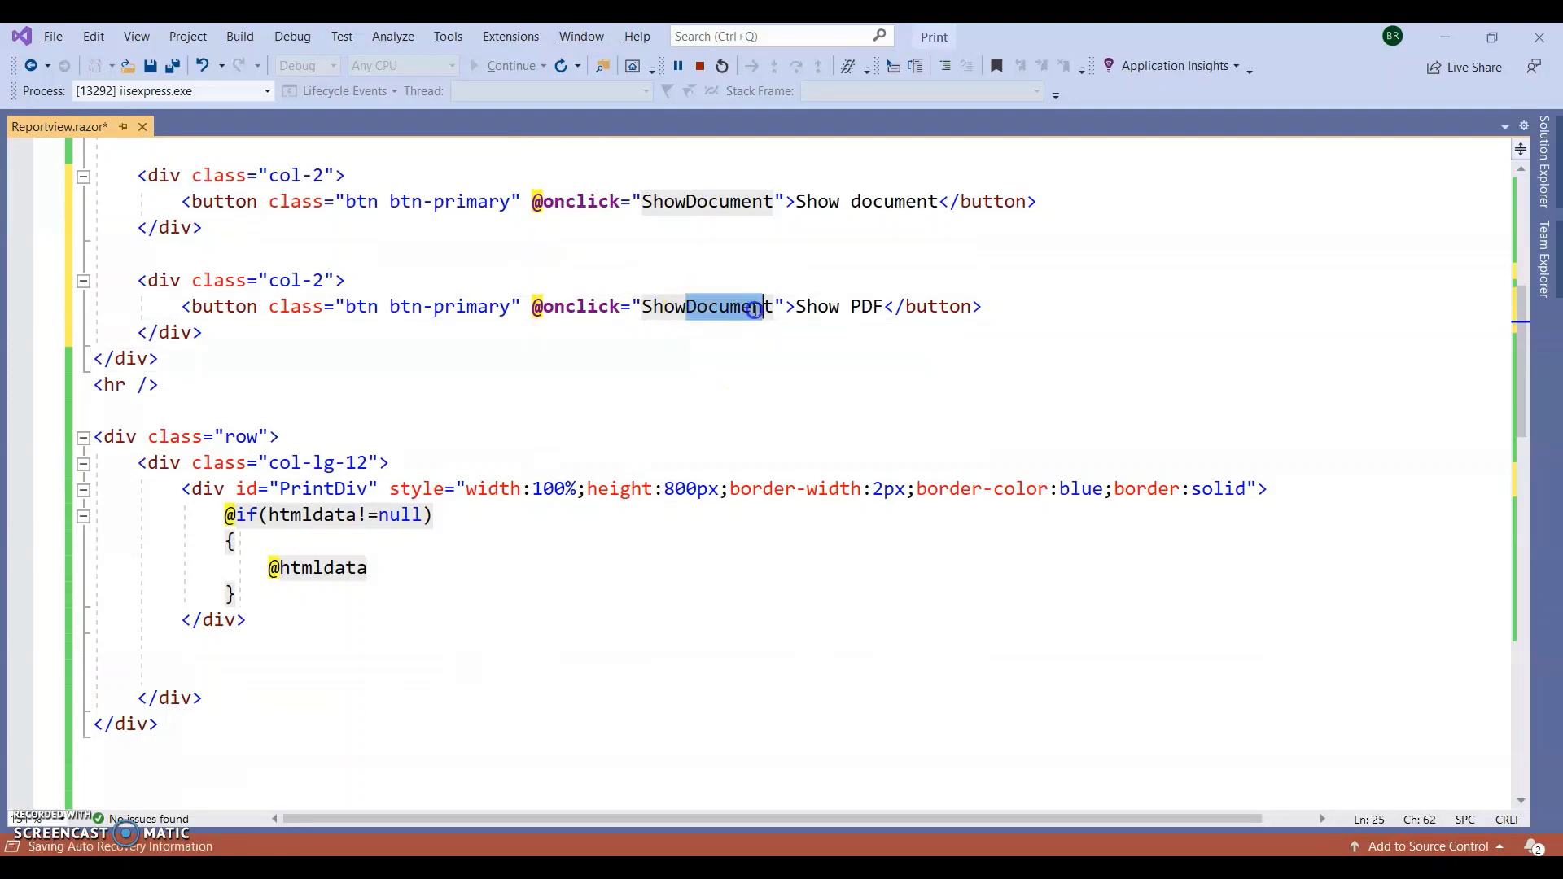
{"action": "type", "text": "pdf"}
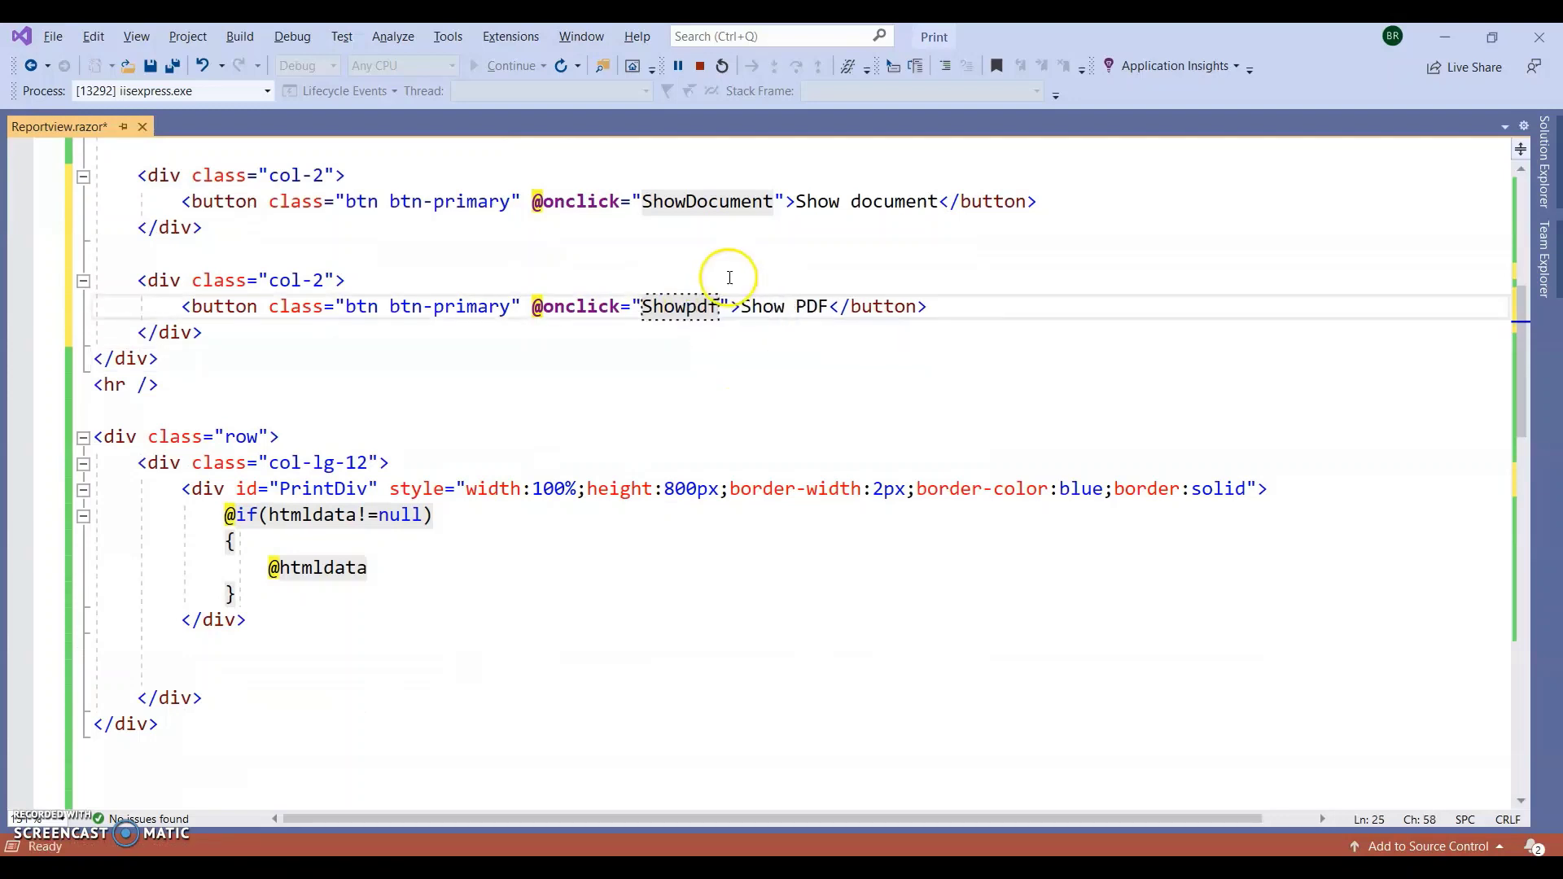
{"action": "key", "text": "BackSpace"}
{"action": "type", "text": "P"}
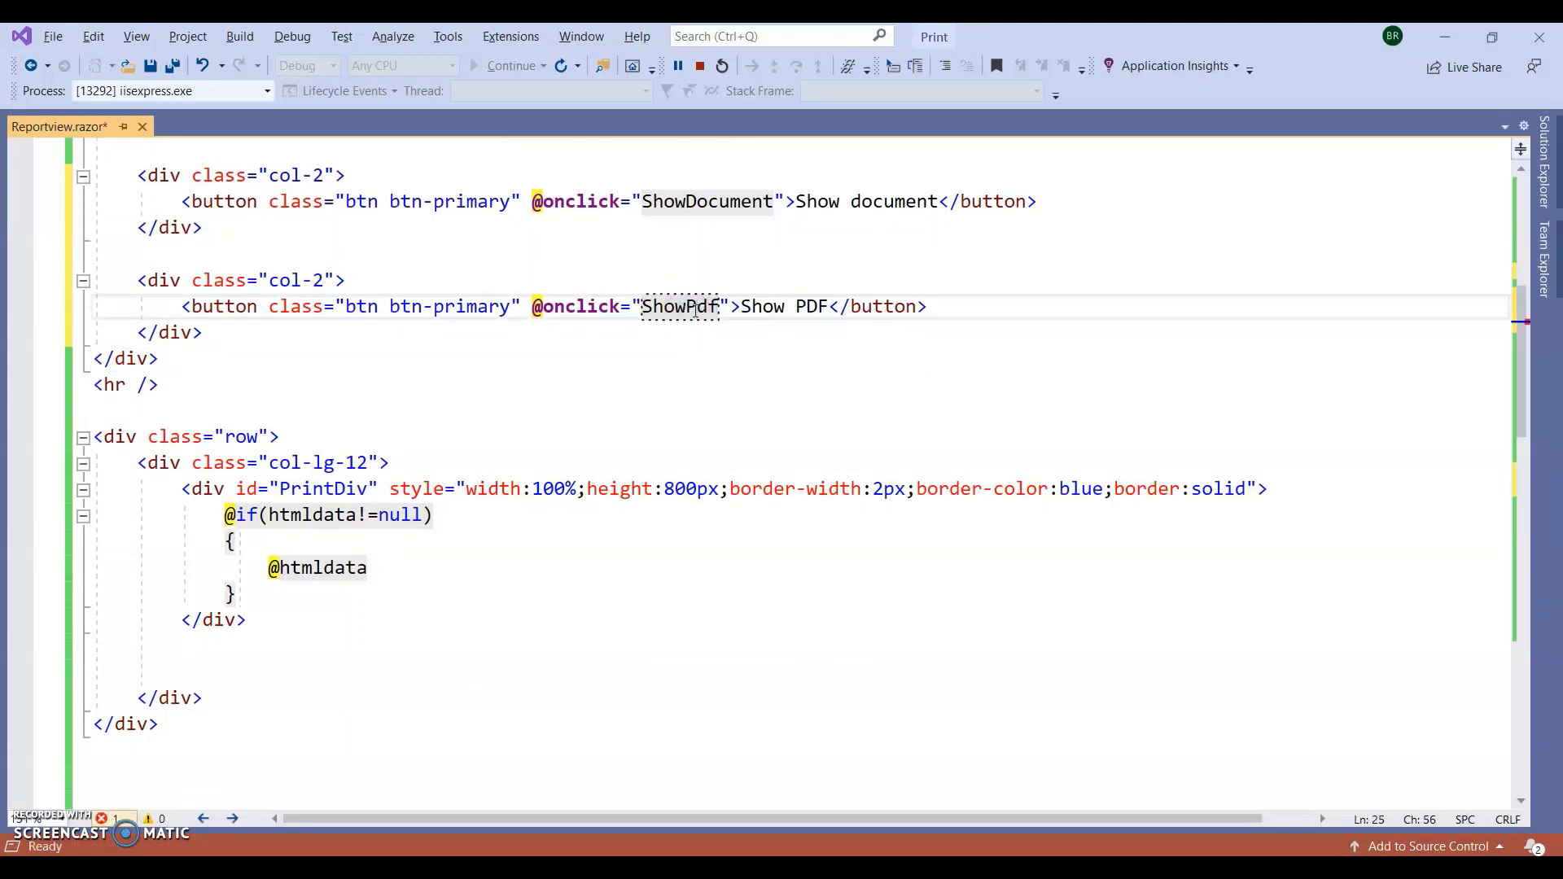
{"action": "key", "text": "Right"}
{"action": "key", "text": "Right"}
{"action": "scroll", "coordinate": [158, 621], "scroll_direction": "down", "scroll_amount": 10}
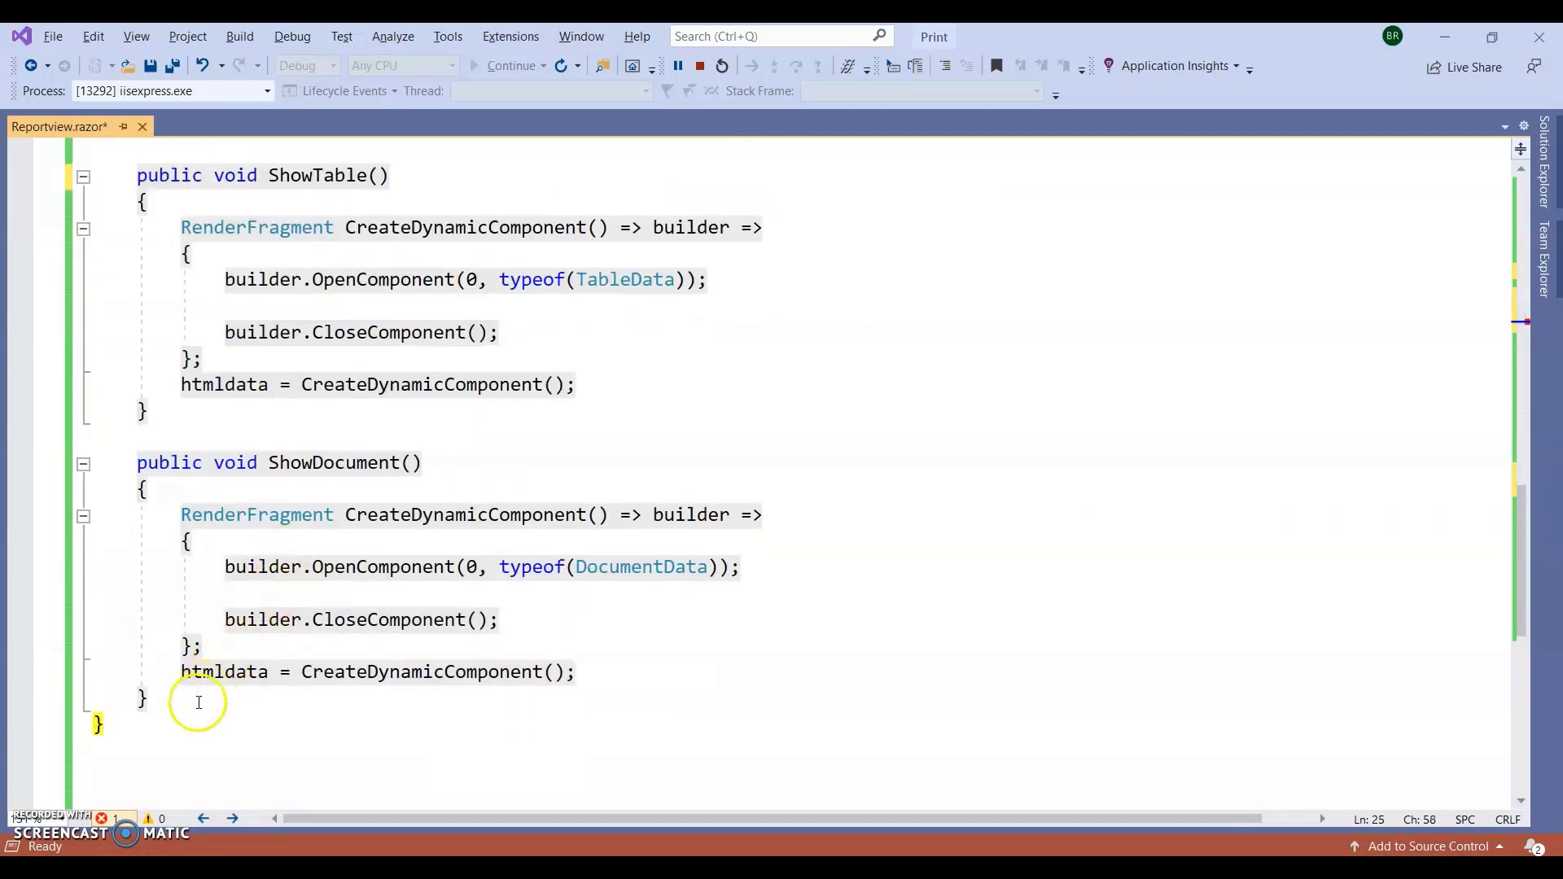
Step: Add an empty 'public class ShowPdf() { }' block below ShowDocument
{"action": "left_click", "coordinate": [198, 702]}
{"action": "scroll", "coordinate": [199, 703], "scroll_direction": "down", "scroll_amount": 3}
{"action": "key", "text": "Return"}
{"action": "key", "text": "Return"}
{"action": "type", "text": "public "}
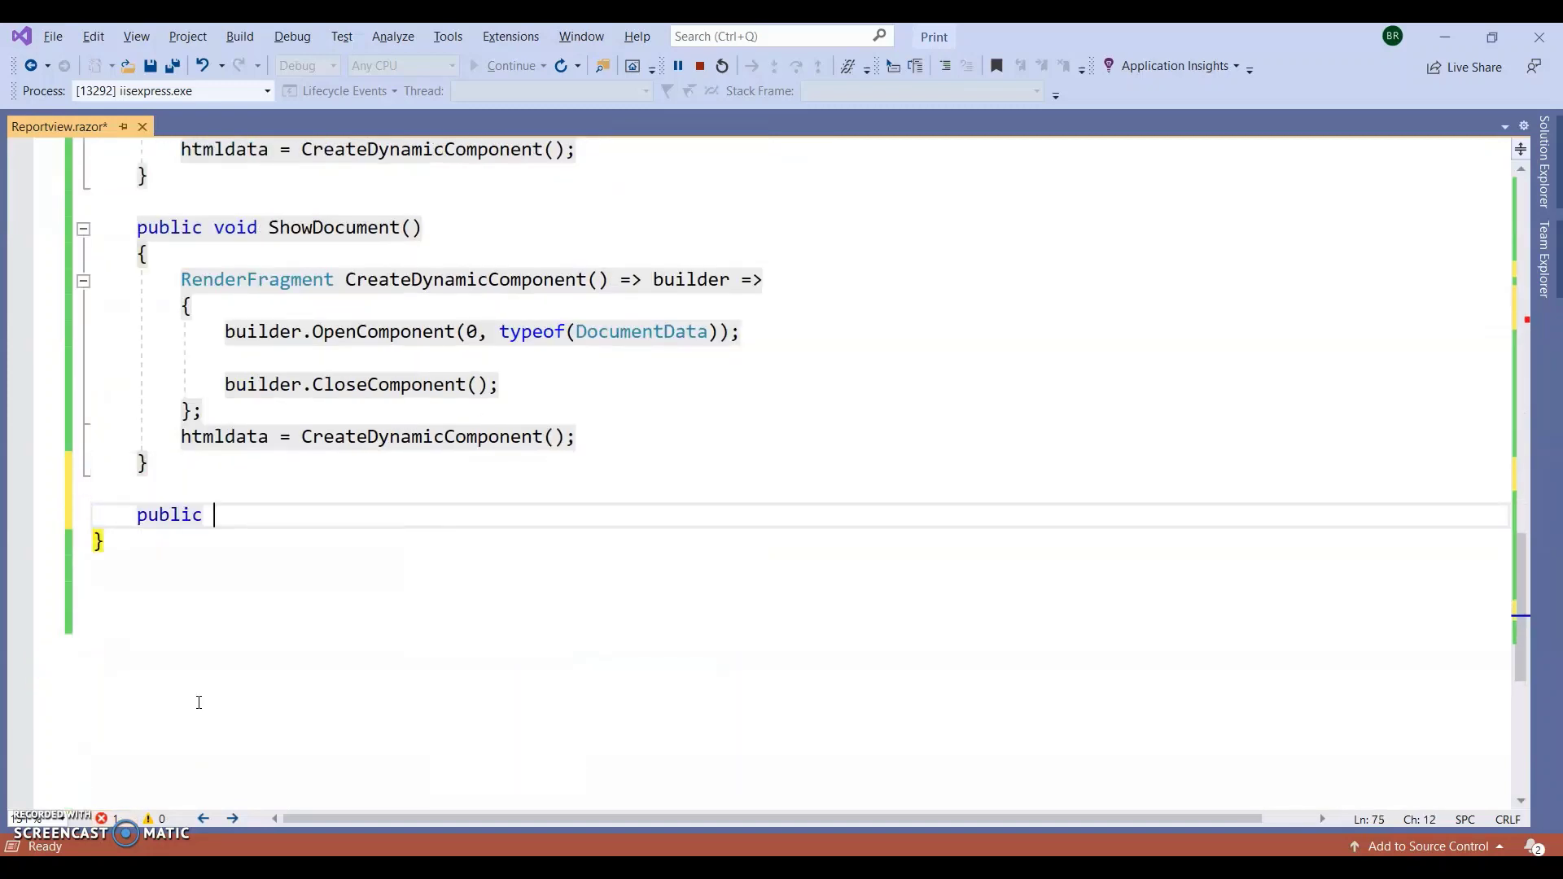
{"action": "type", "text": "class ShowPdf("}
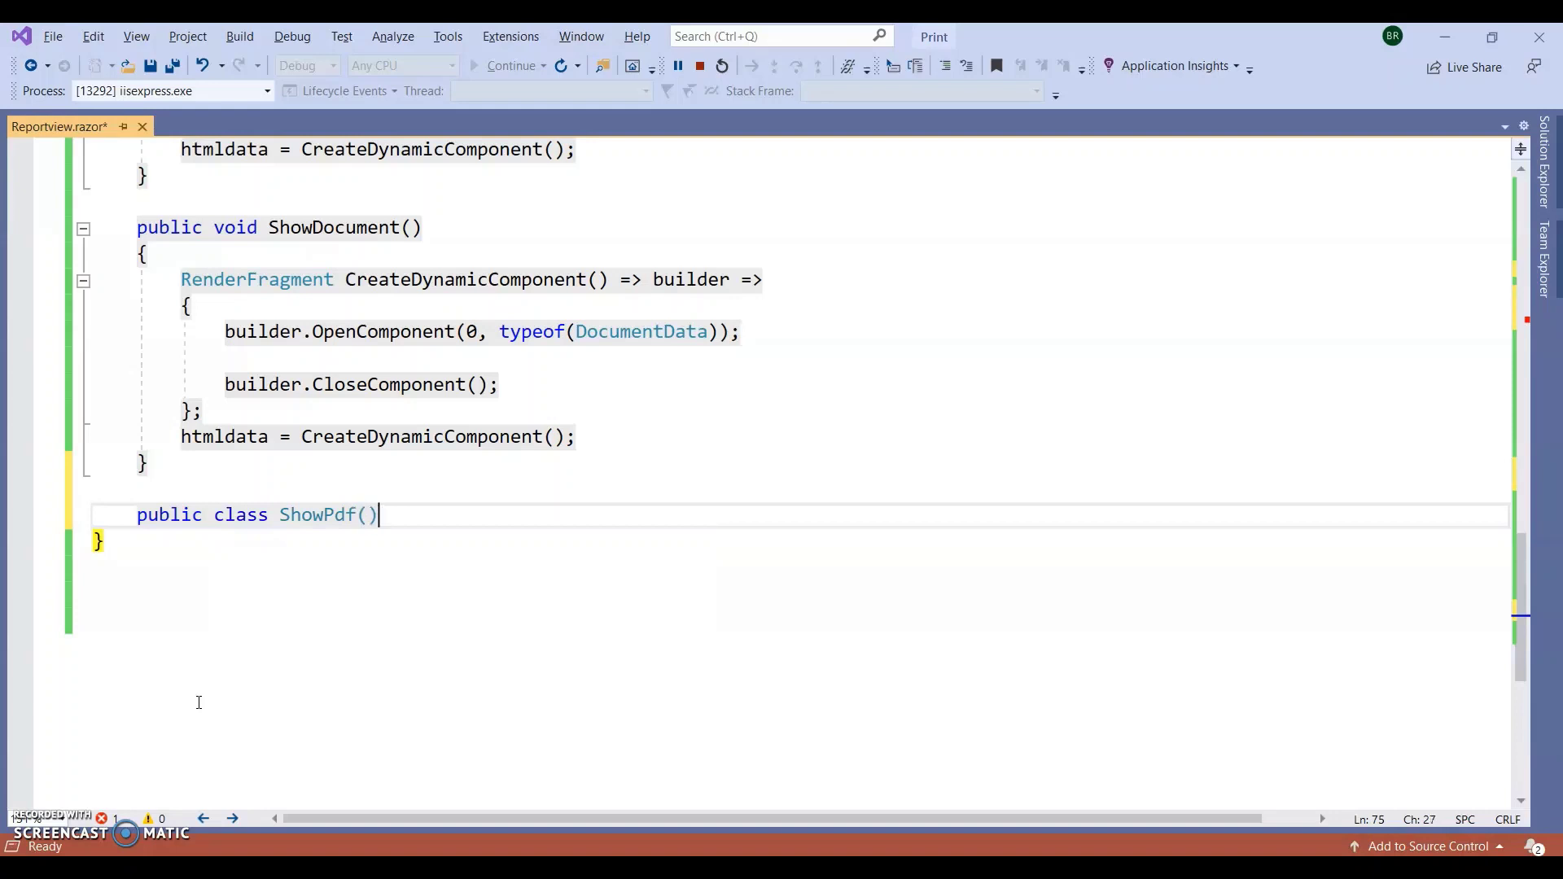
{"action": "key", "text": "Return"}
{"action": "type", "text": "{"}
{"action": "key", "text": "Return"}
{"action": "type", "text": "}"}
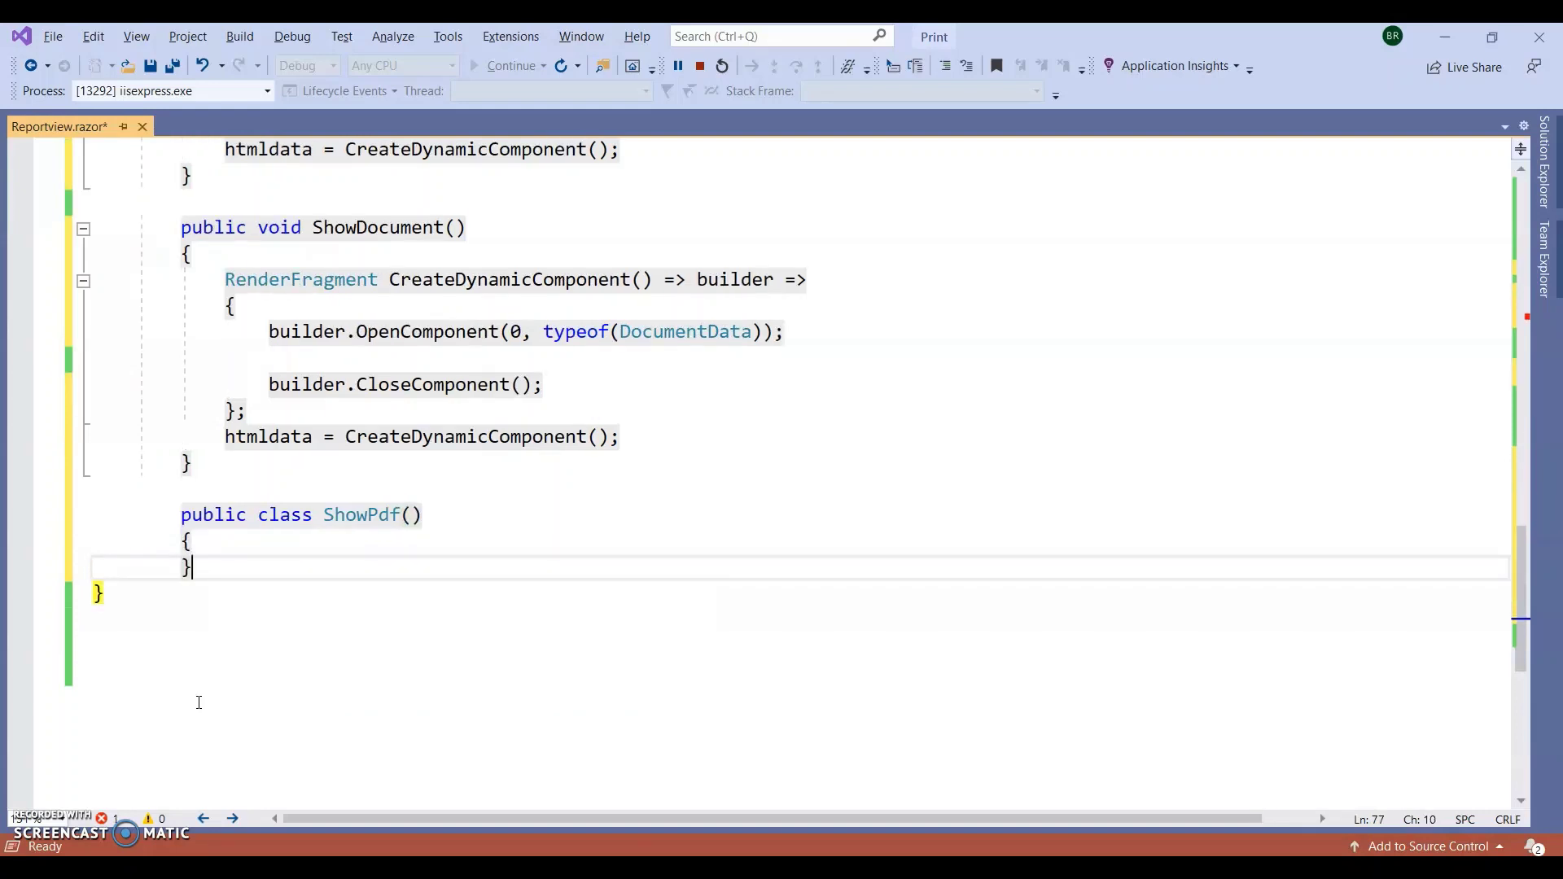
{"action": "scroll", "coordinate": [198, 703], "scroll_direction": "up", "scroll_amount": 5}
{"action": "double_click", "coordinate": [359, 232]}
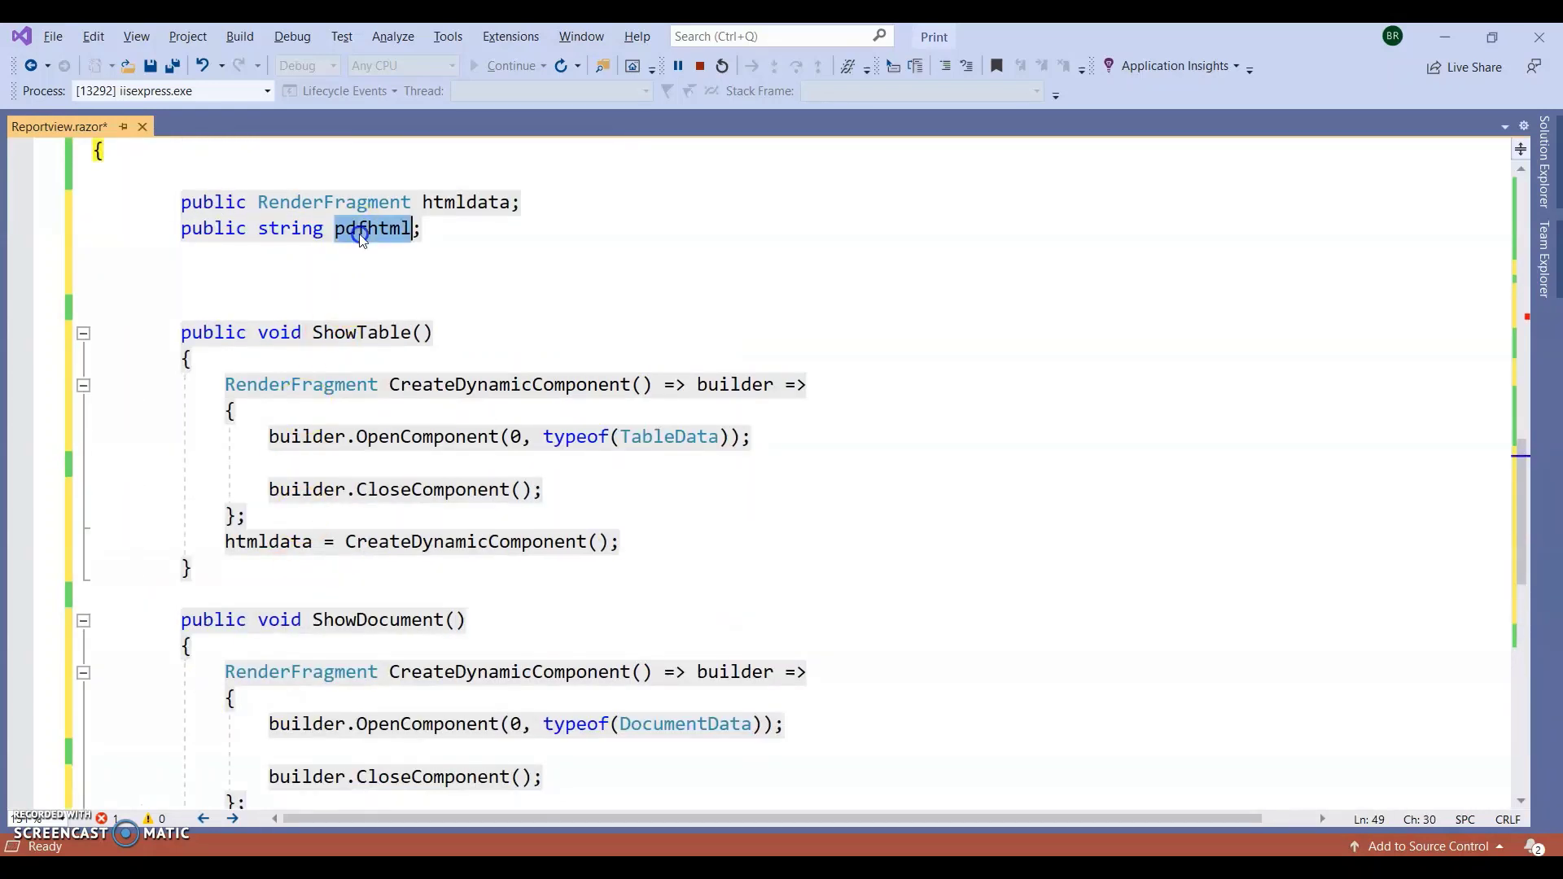
Step: Select the Google Docs viewer URL in line 34's iframe src, then bring up Chrome
{"action": "key", "text": "alt+Tab"}
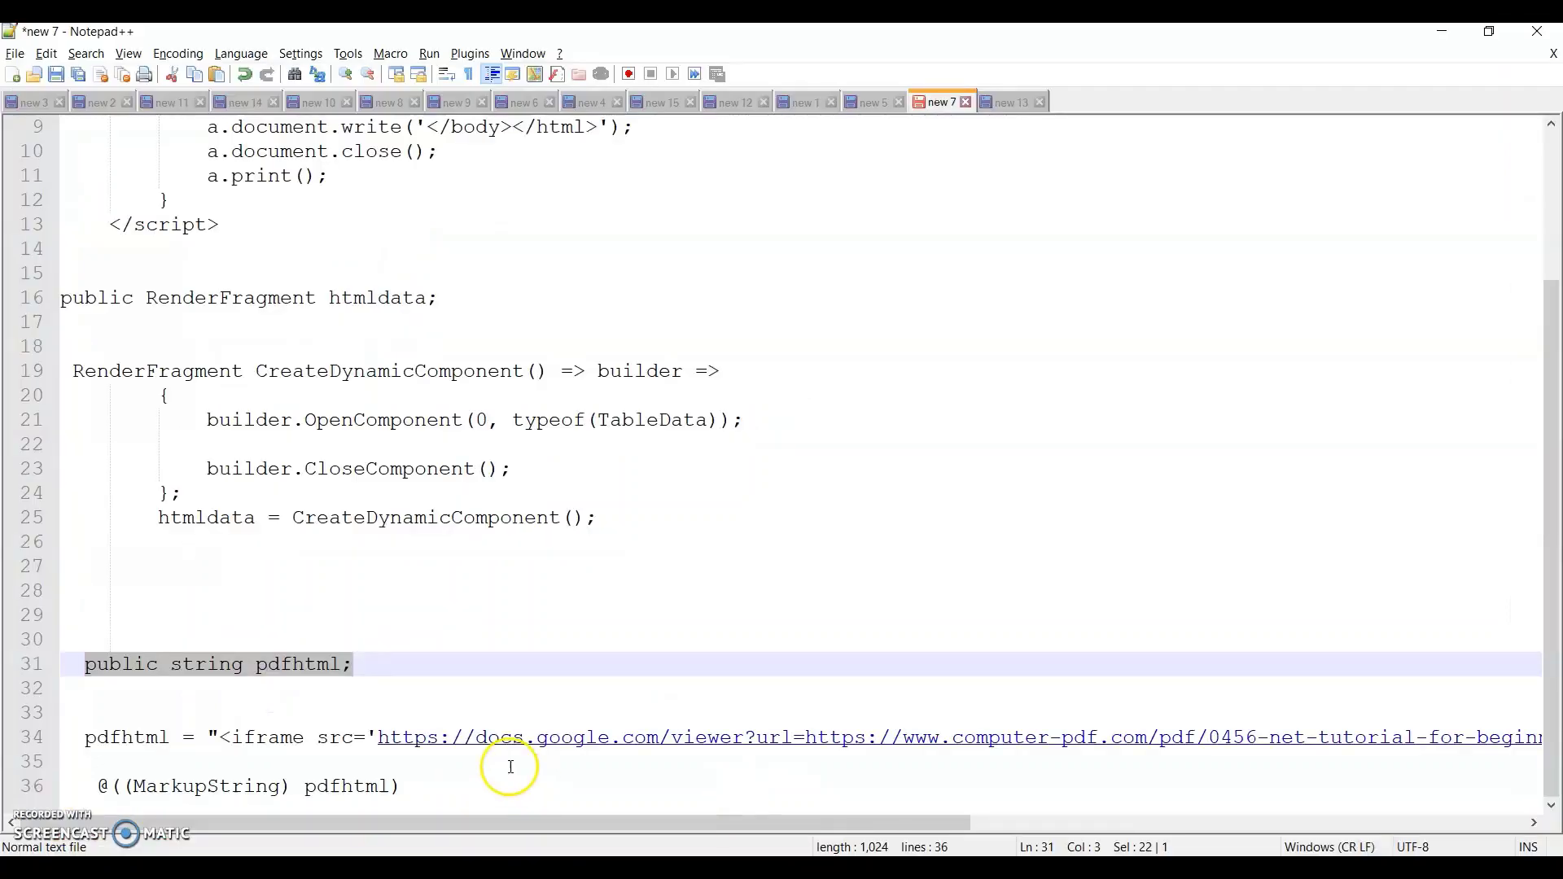
{"action": "left_click_drag", "start_coordinate": [378, 737], "coordinate": [1515, 743]}
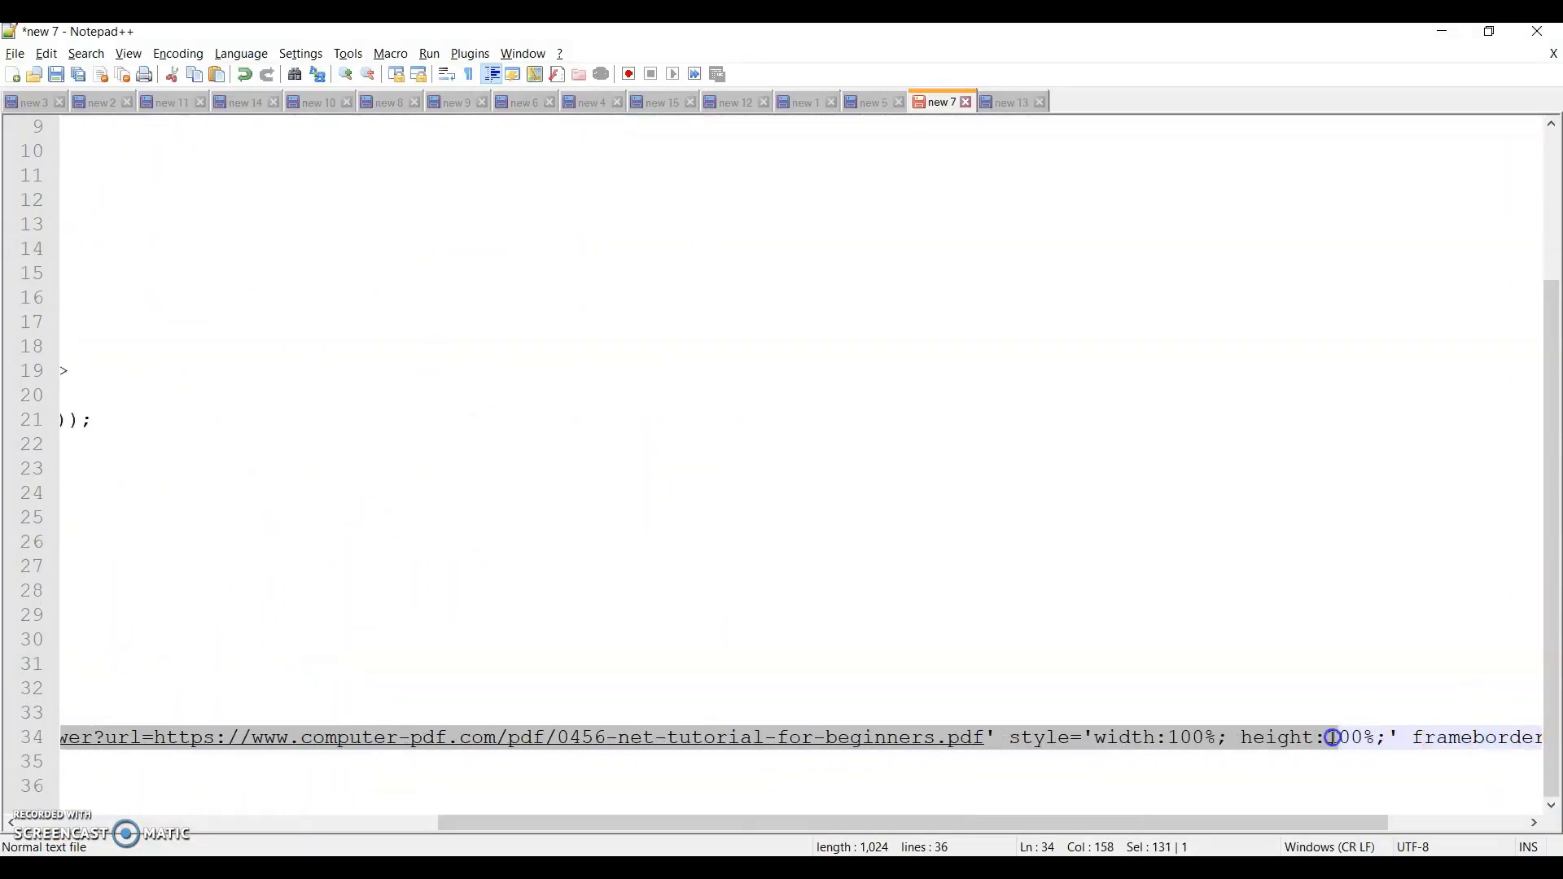
{"action": "mouse_move", "coordinate": [1514, 742]}
{"action": "left_mouse_down"}
{"action": "mouse_move", "coordinate": [1429, 737]}
{"action": "mouse_move", "coordinate": [1541, 739]}
{"action": "mouse_move", "coordinate": [1387, 743]}
{"action": "left_mouse_up"}
{"action": "key", "text": "ctrl+c"}
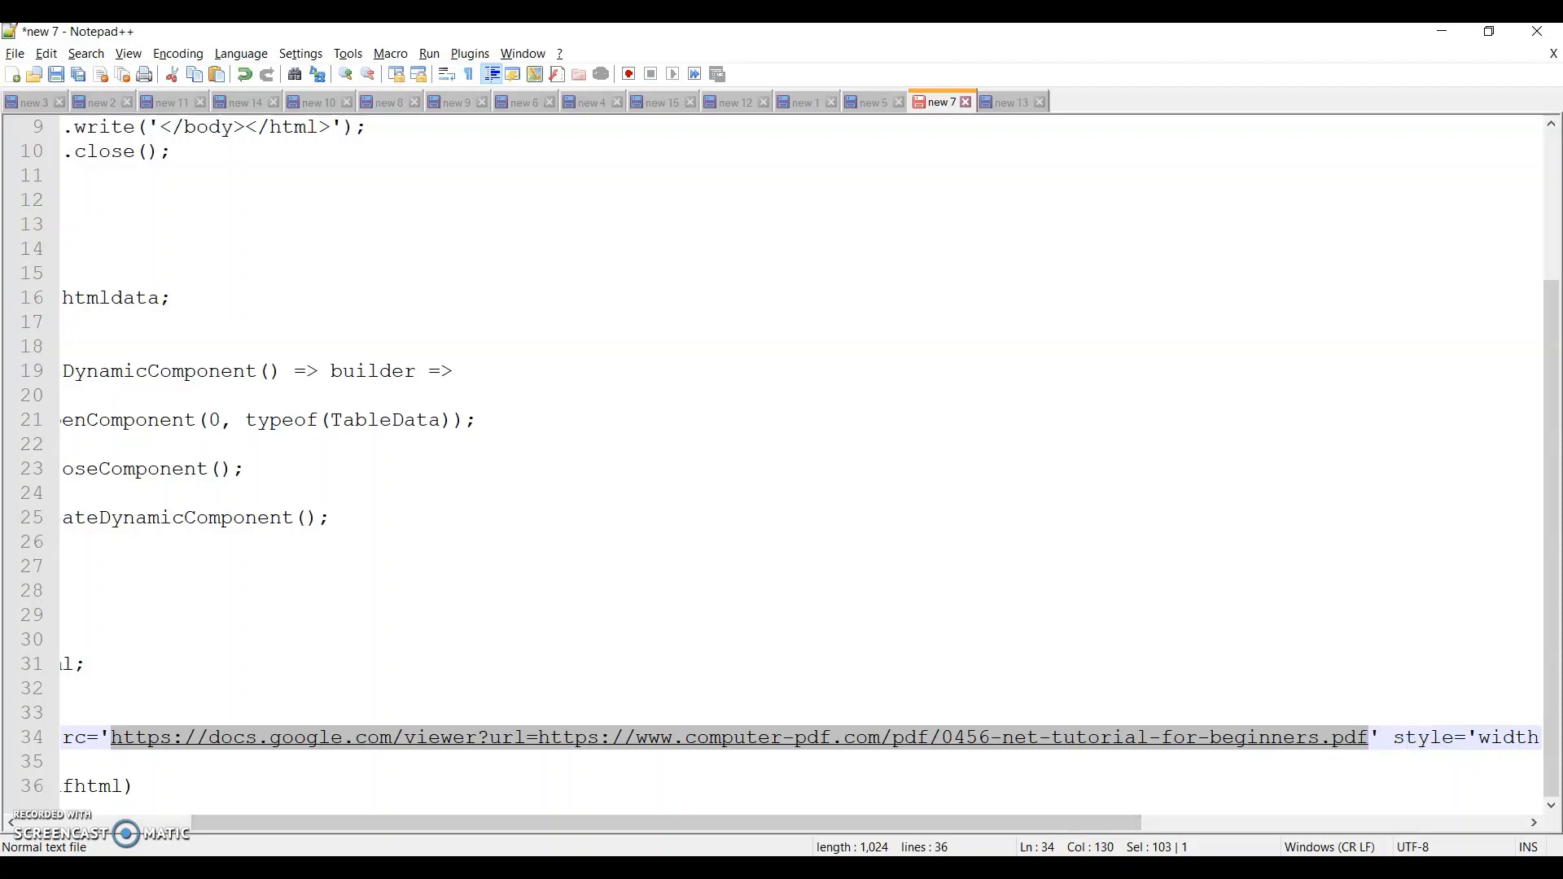
{"action": "left_click", "coordinate": [928, 783]}
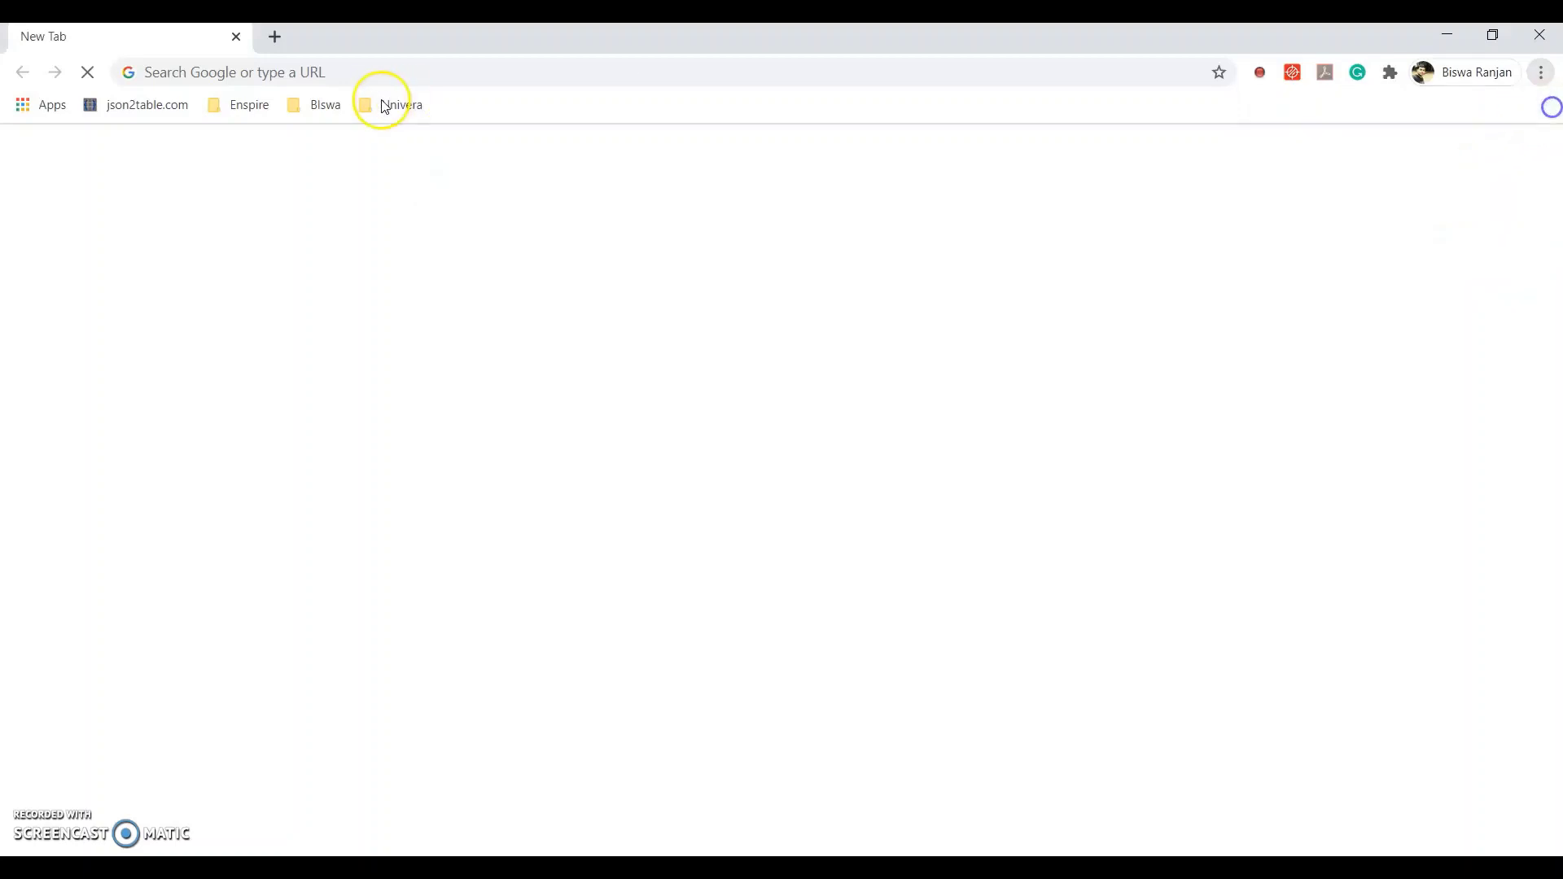
Step: Load the copied viewer link in Chrome to show the .NET Tutorial for Beginners PDF
{"action": "left_click", "coordinate": [369, 73]}
{"action": "key", "text": "ctrl+v"}
{"action": "key", "text": "Return"}
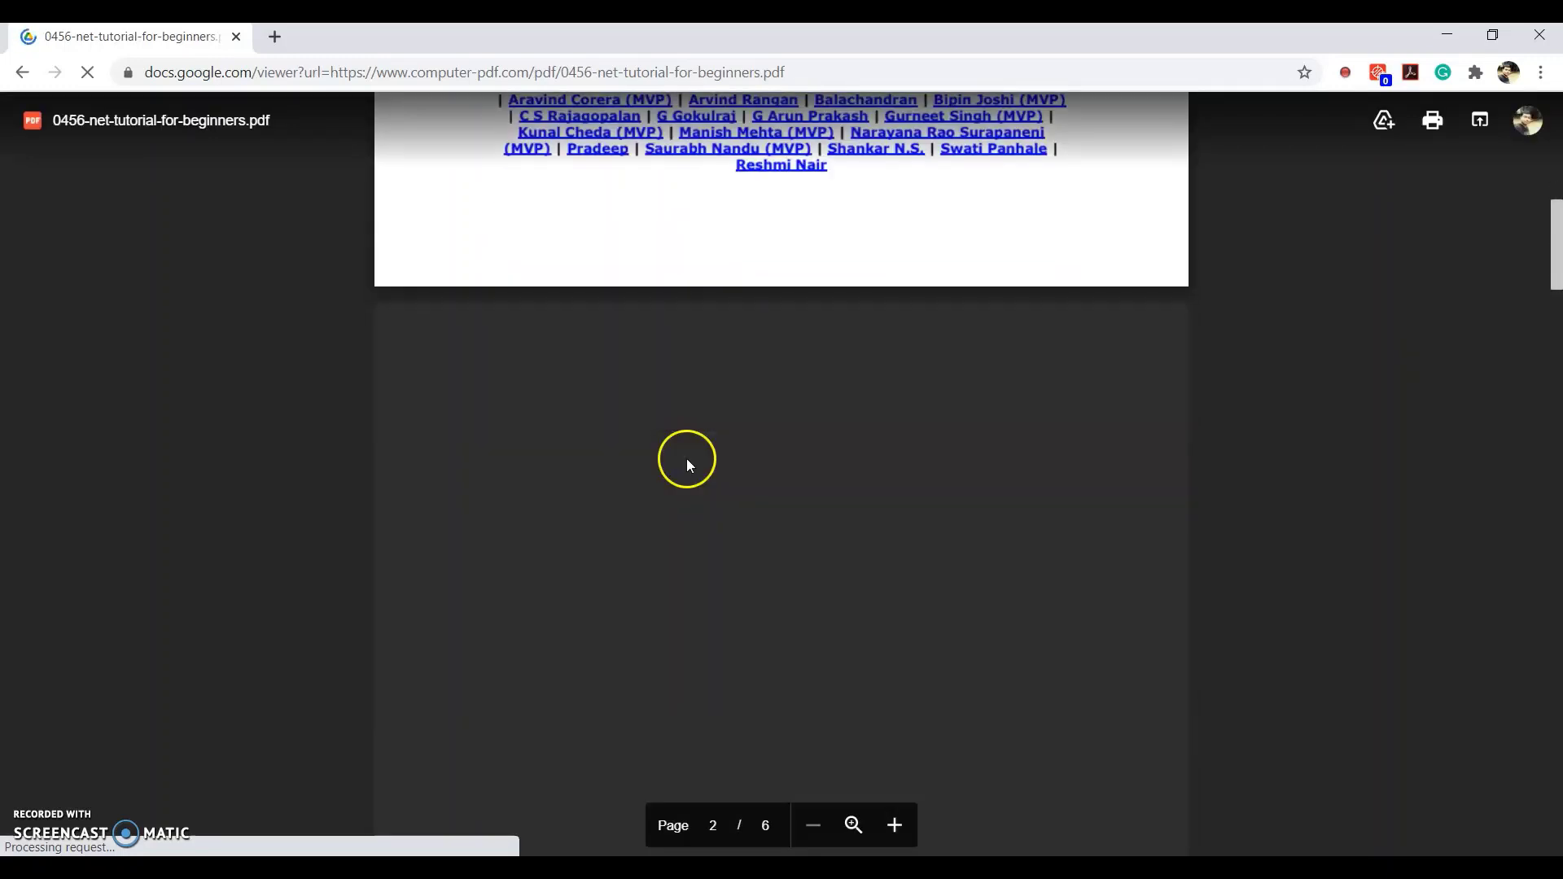
{"action": "scroll", "coordinate": [686, 459], "scroll_direction": "down", "scroll_amount": 2}
{"action": "scroll", "coordinate": [687, 457], "scroll_direction": "up", "scroll_amount": 3}
{"action": "scroll", "coordinate": [688, 457], "scroll_direction": "up", "scroll_amount": 4}
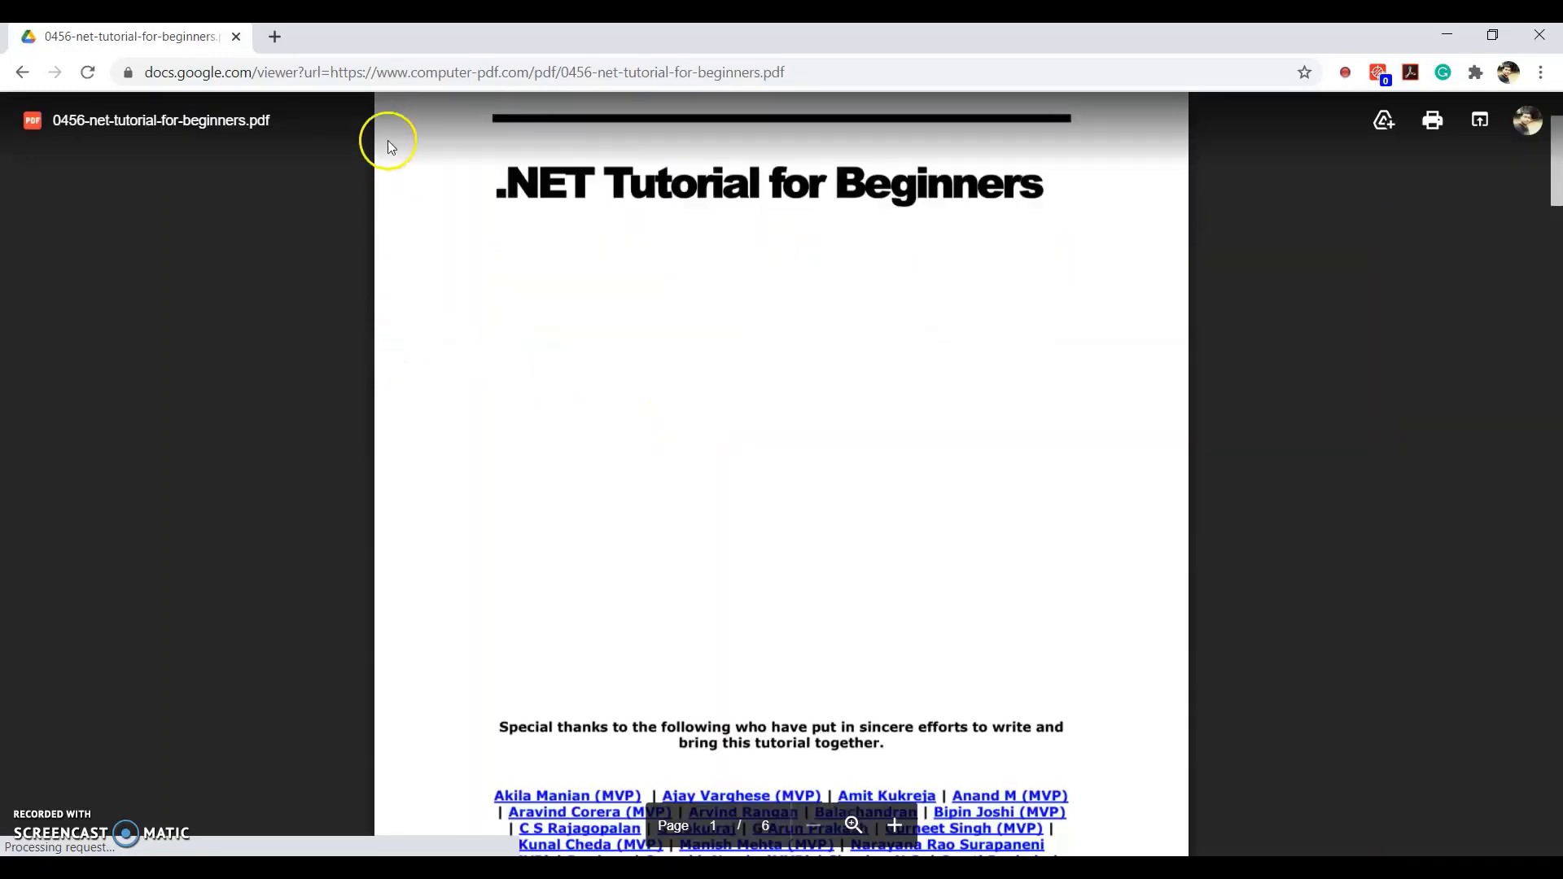
{"action": "left_click", "coordinate": [372, 74]}
{"action": "key", "text": "alt+Tab"}
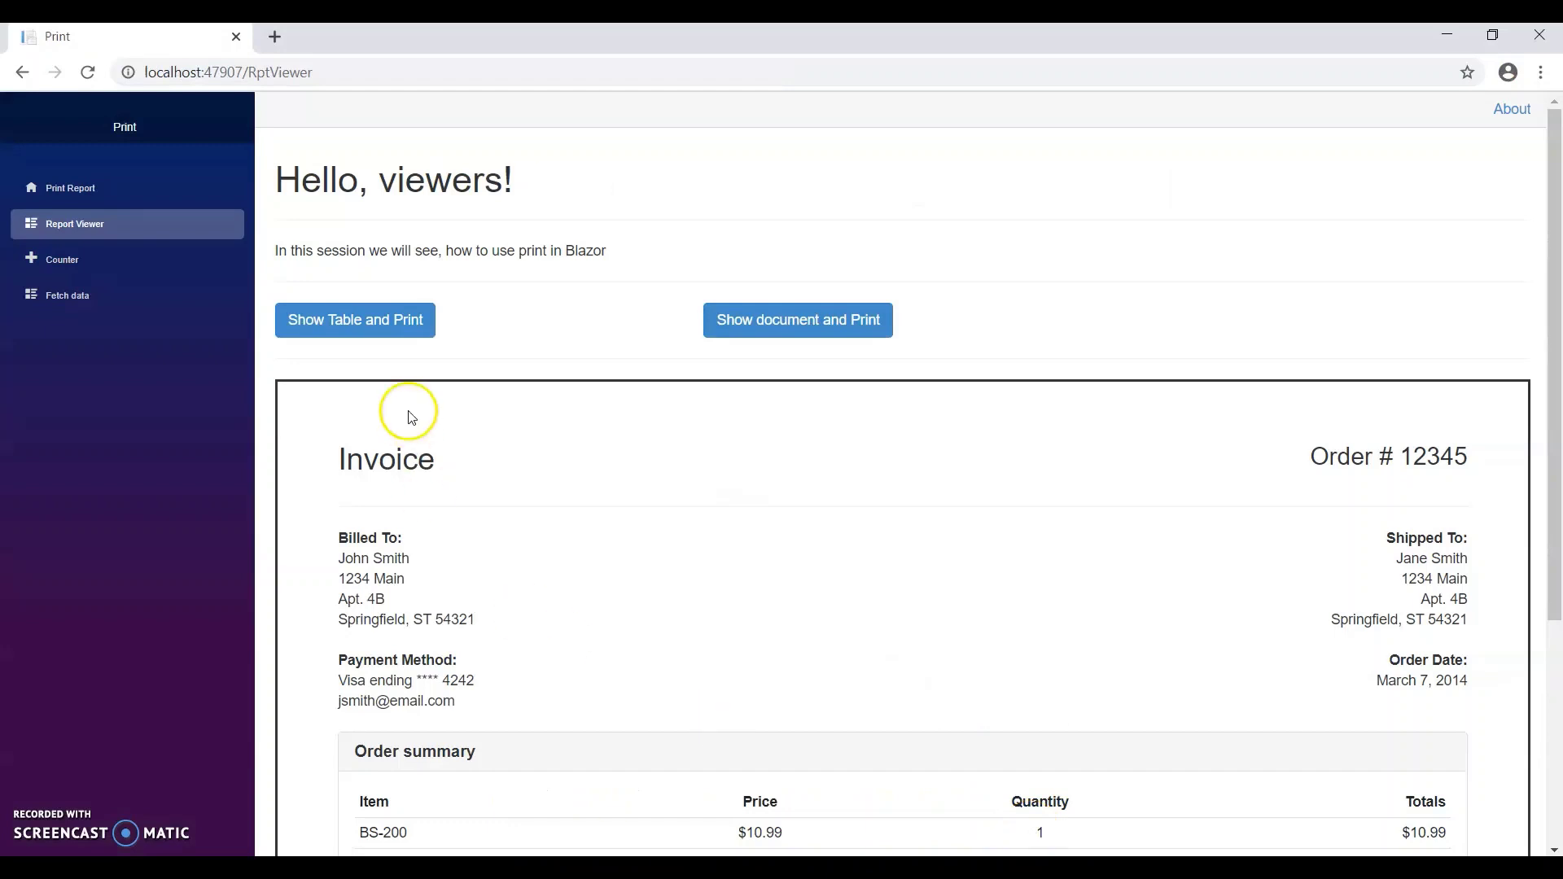
Step: Select line 34's 'pdfhtml = "<iframe ...' assignment in Notepad++, then return to Visual Studio
{"action": "key", "text": "alt+Tab"}
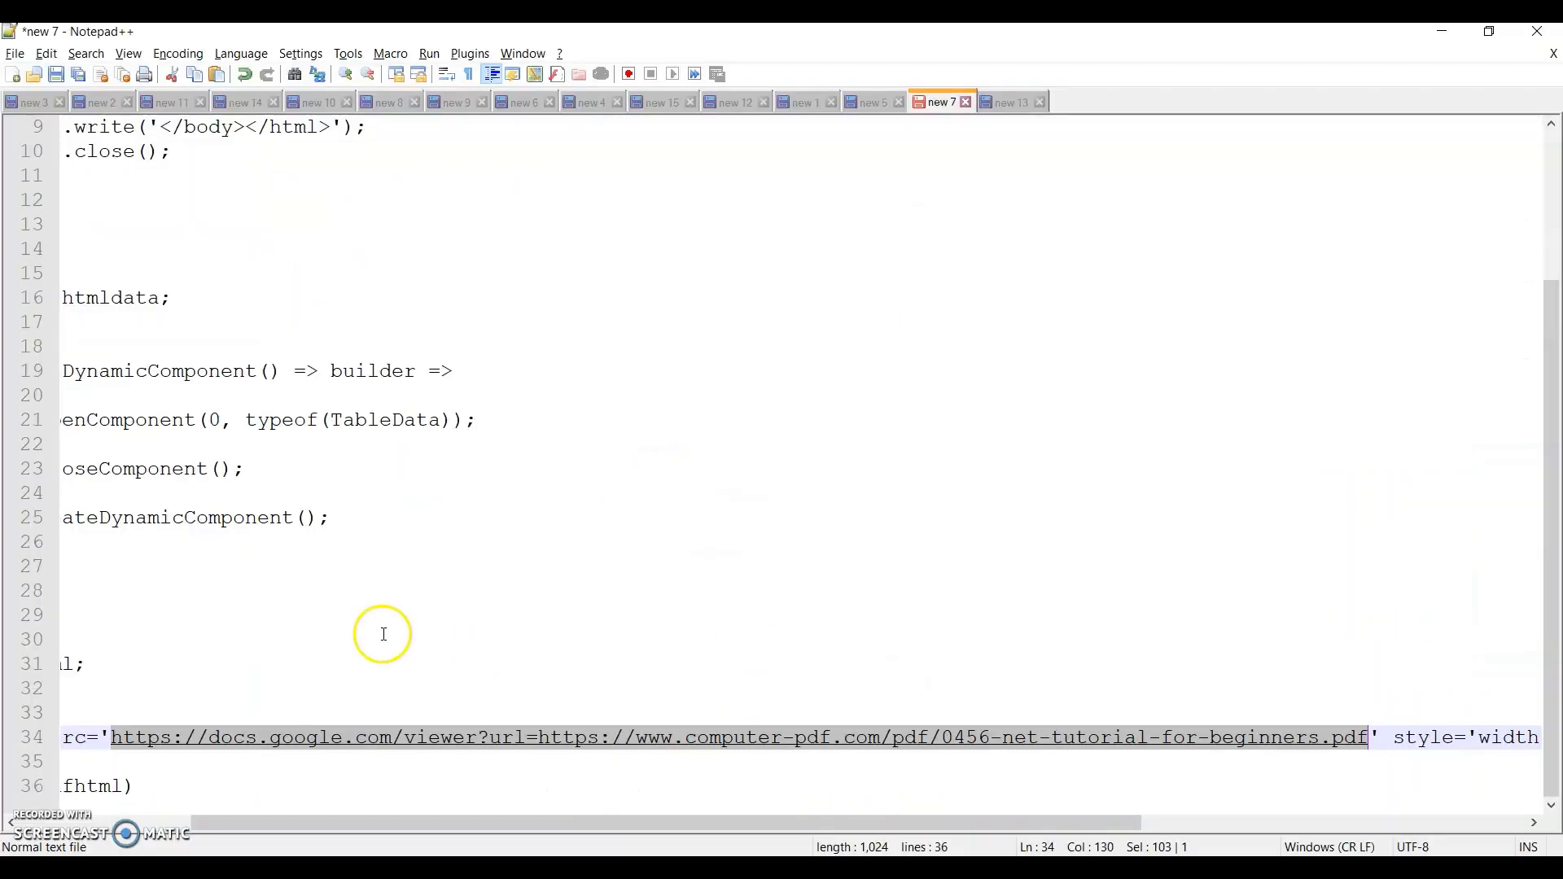
{"action": "left_click_drag", "start_coordinate": [974, 826], "coordinate": [500, 808]}
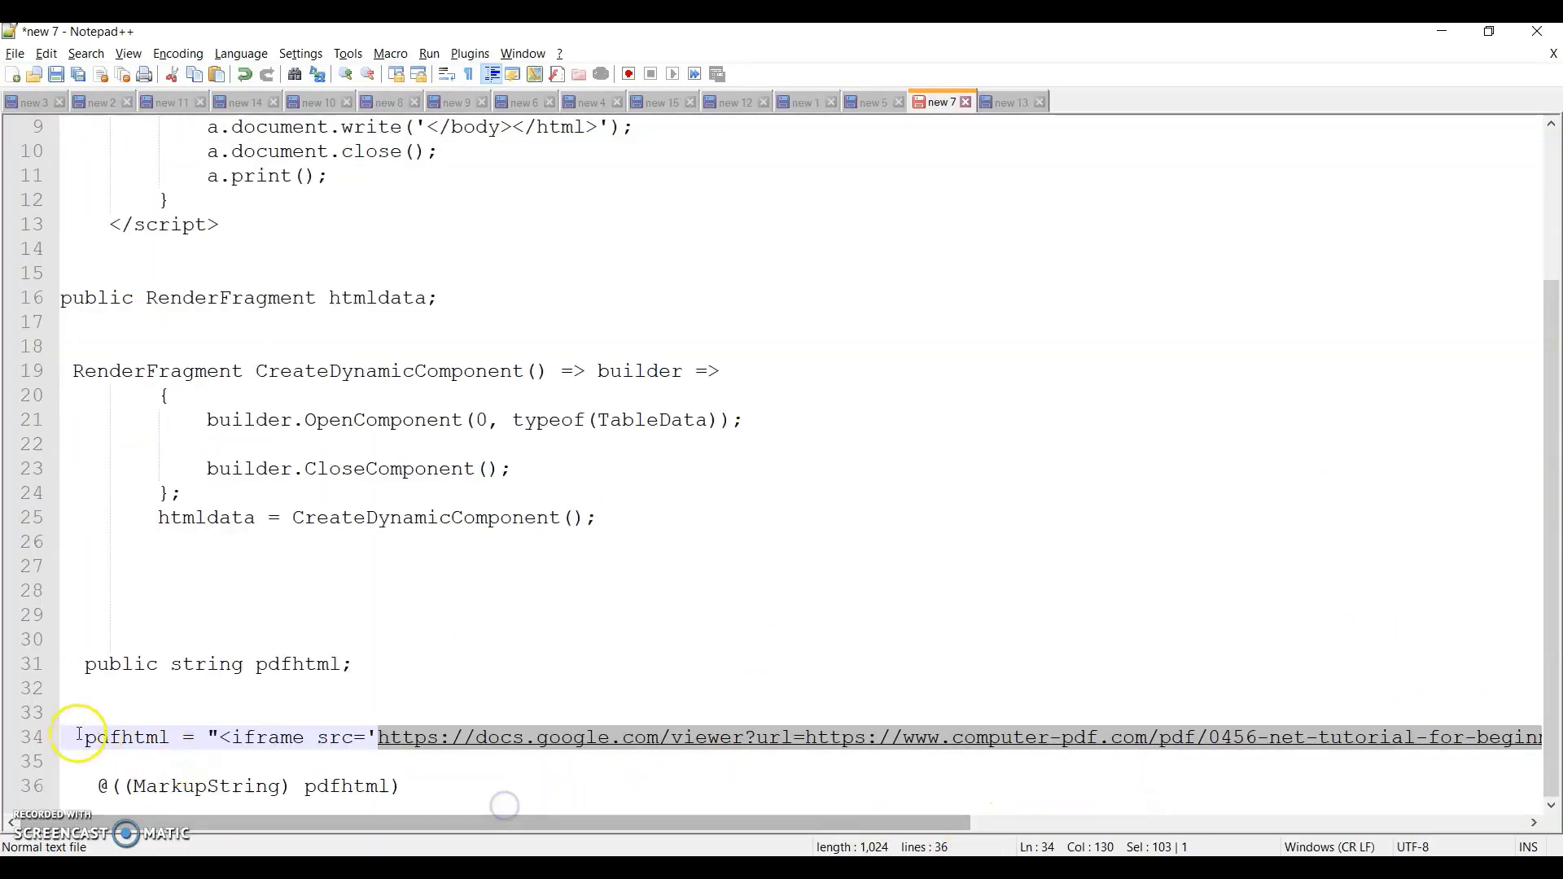
{"action": "double_click", "coordinate": [120, 748]}
{"action": "left_click", "coordinate": [122, 712]}
{"action": "left_click_drag", "start_coordinate": [63, 737], "coordinate": [71, 755]}
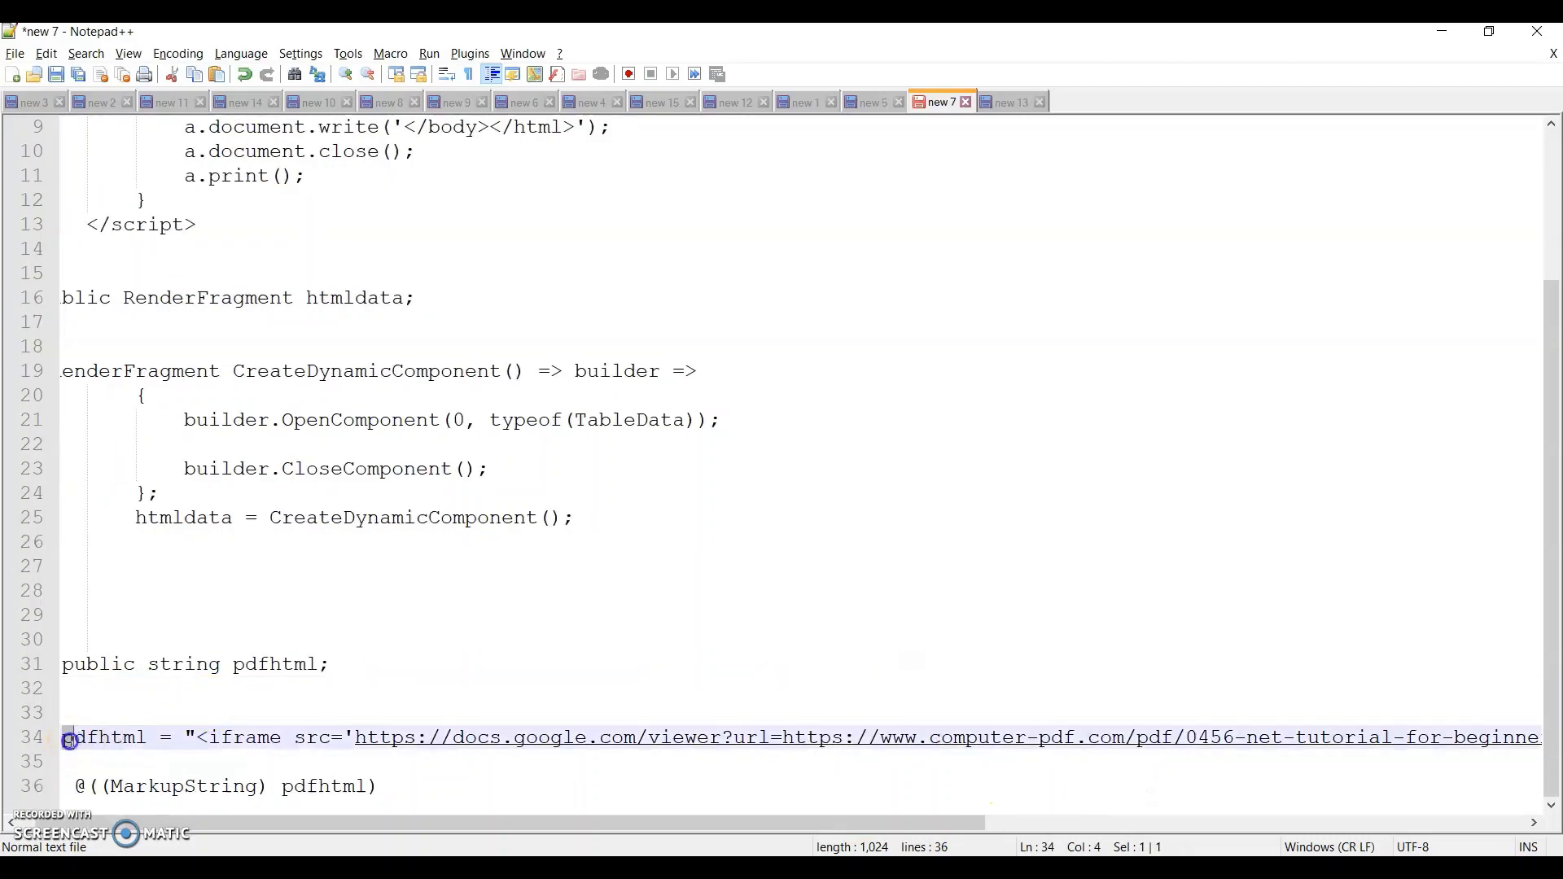
{"action": "key", "text": "alt+Tab"}
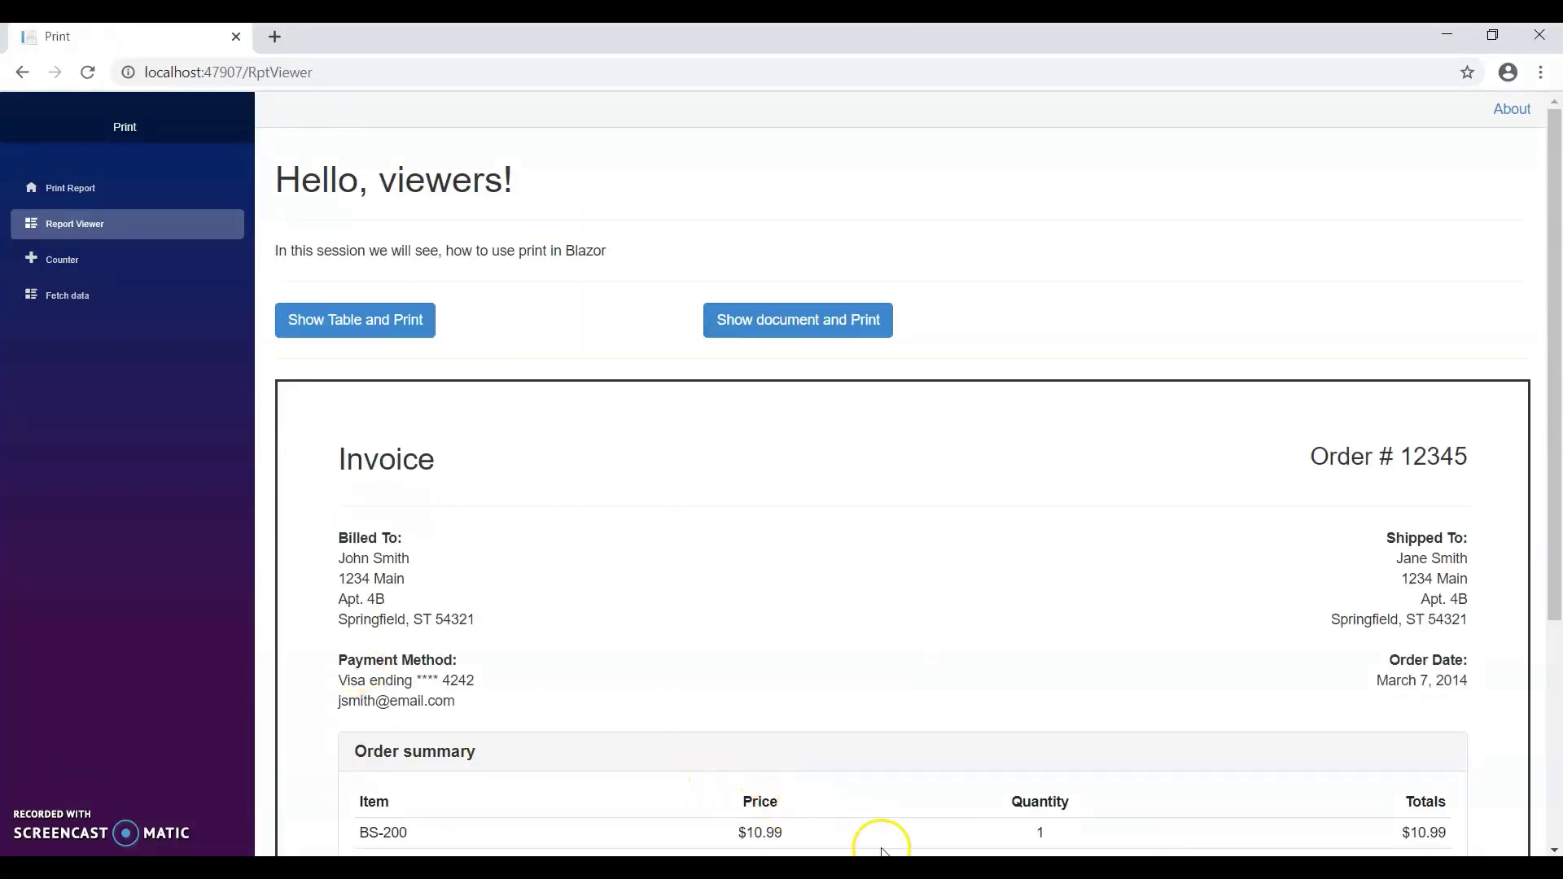
{"action": "key", "text": "alt+Tab"}
{"action": "scroll", "coordinate": [367, 635], "scroll_direction": "down", "scroll_amount": 4}
Step: Change ShowPdf from class to void and paste the pdfhtml iframe assignment into its body
{"action": "left_click", "coordinate": [236, 624]}
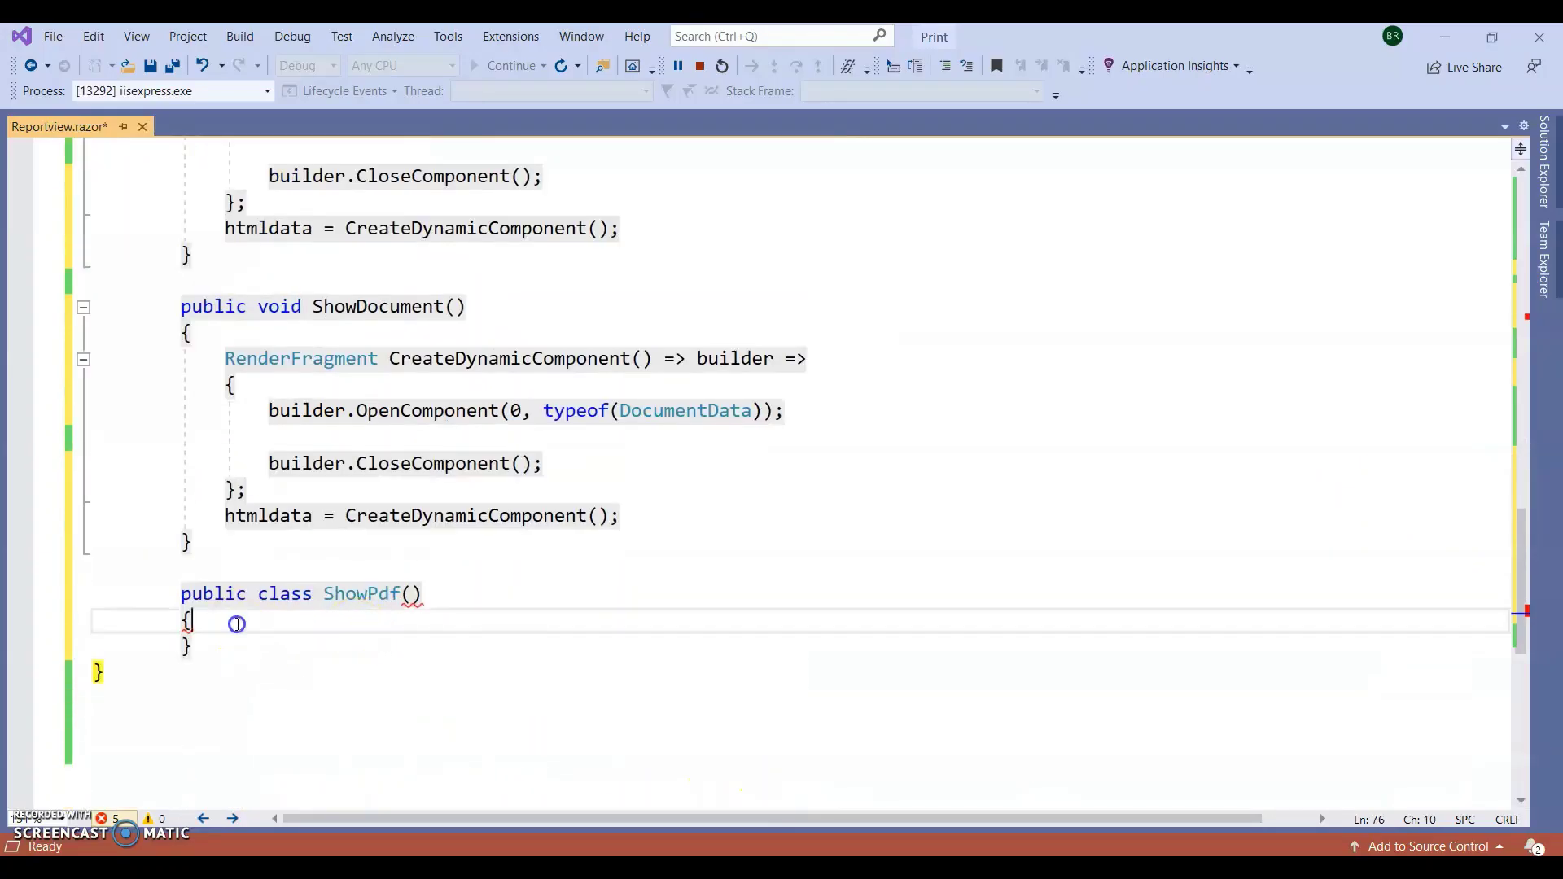
{"action": "key", "text": "Return"}
{"action": "left_click", "coordinate": [269, 595]}
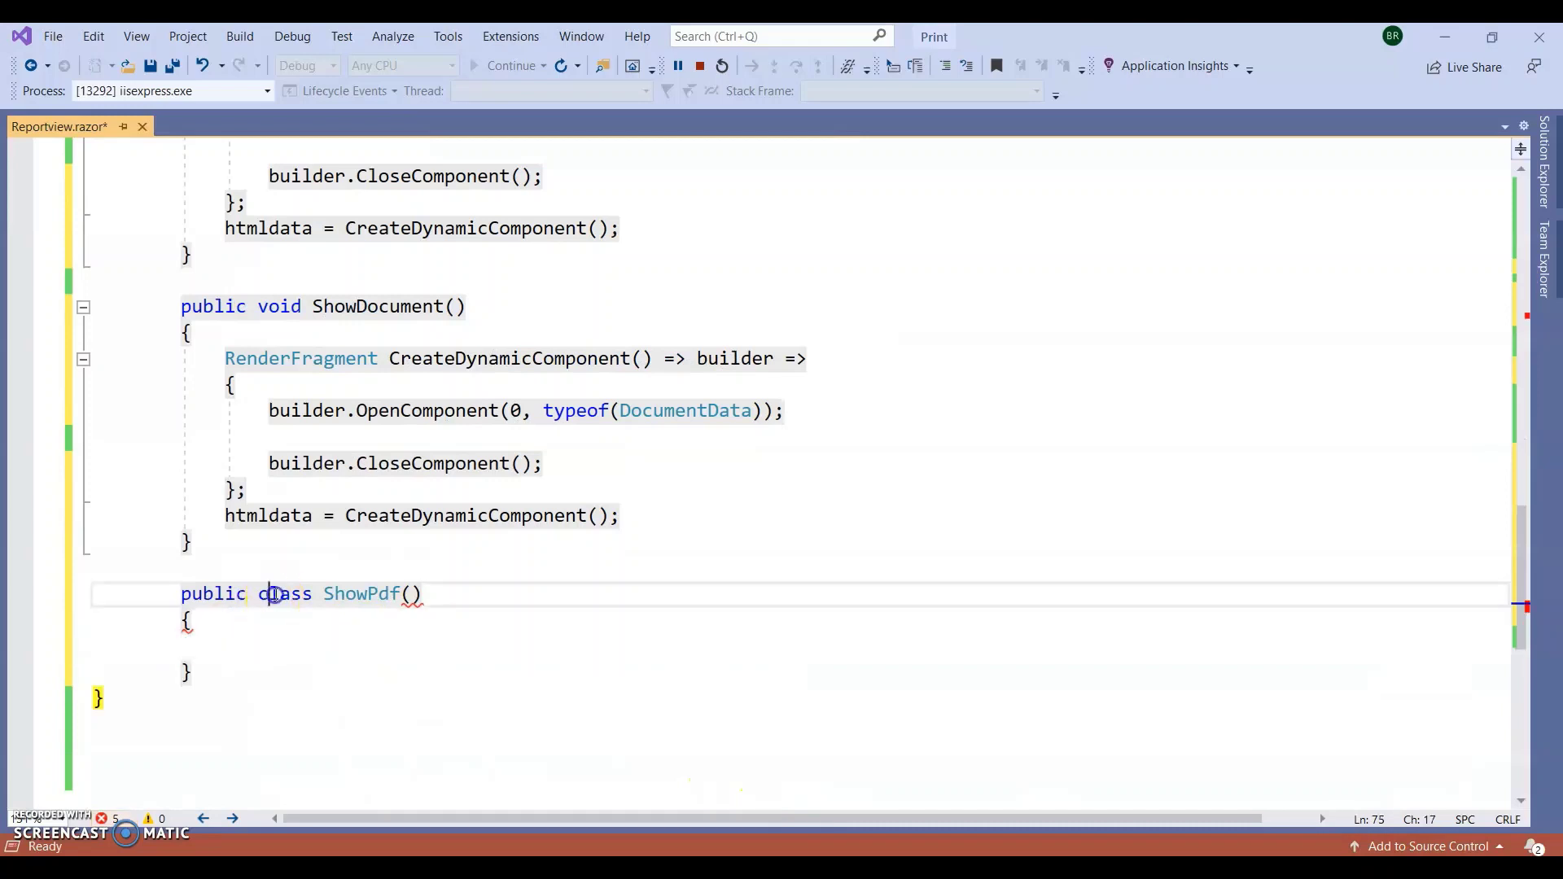
{"action": "double_click", "coordinate": [272, 596]}
{"action": "type", "text": "voi"}
{"action": "key", "text": "Tab"}
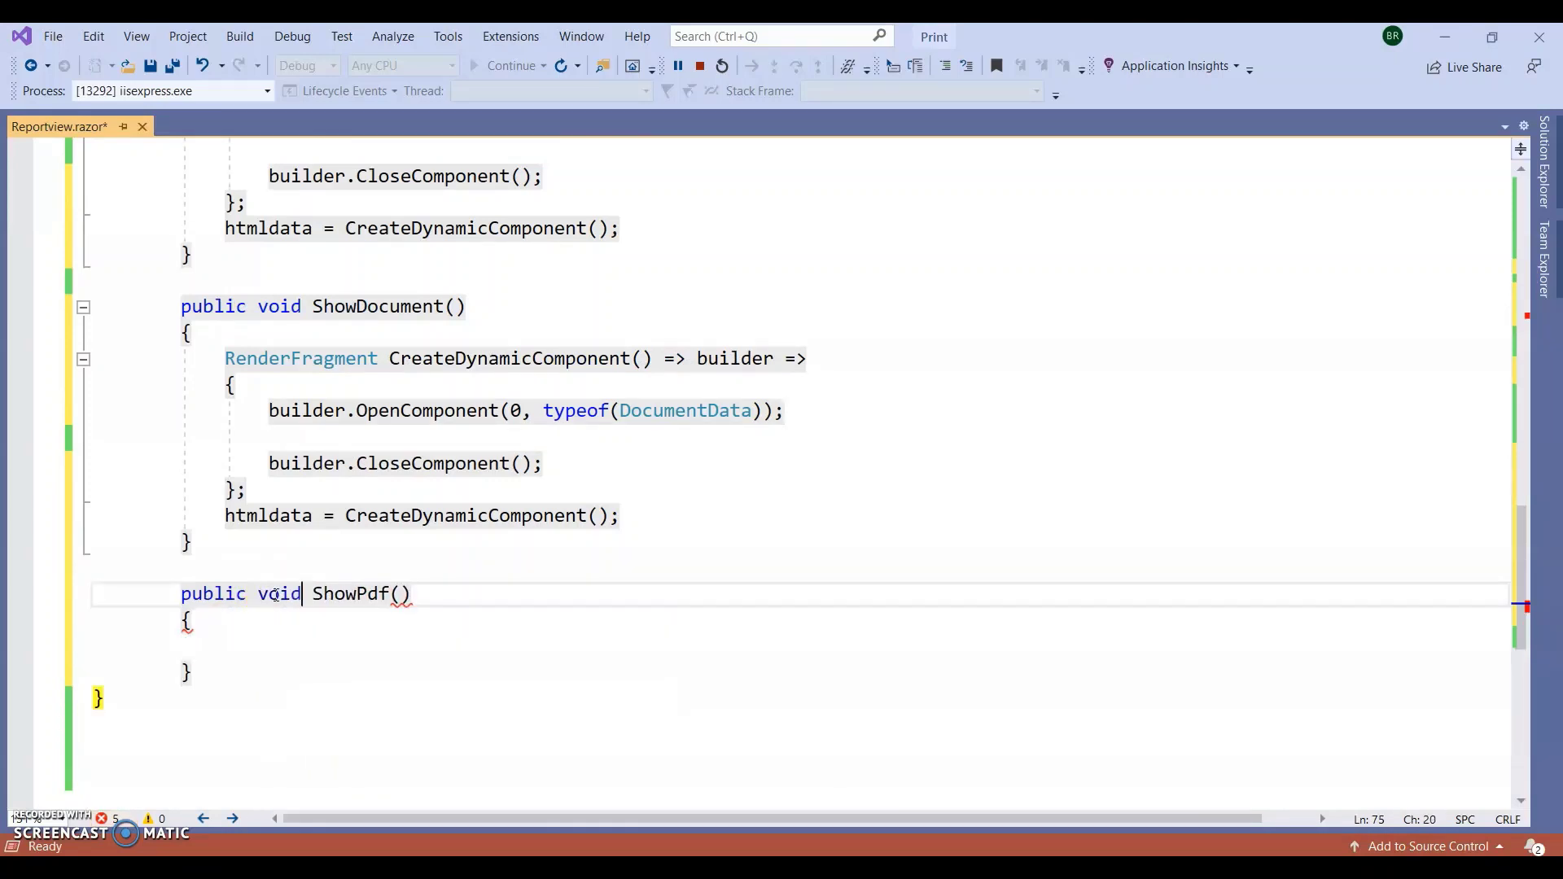
{"action": "left_click", "coordinate": [274, 648]}
{"action": "key", "text": "ctrl+v"}
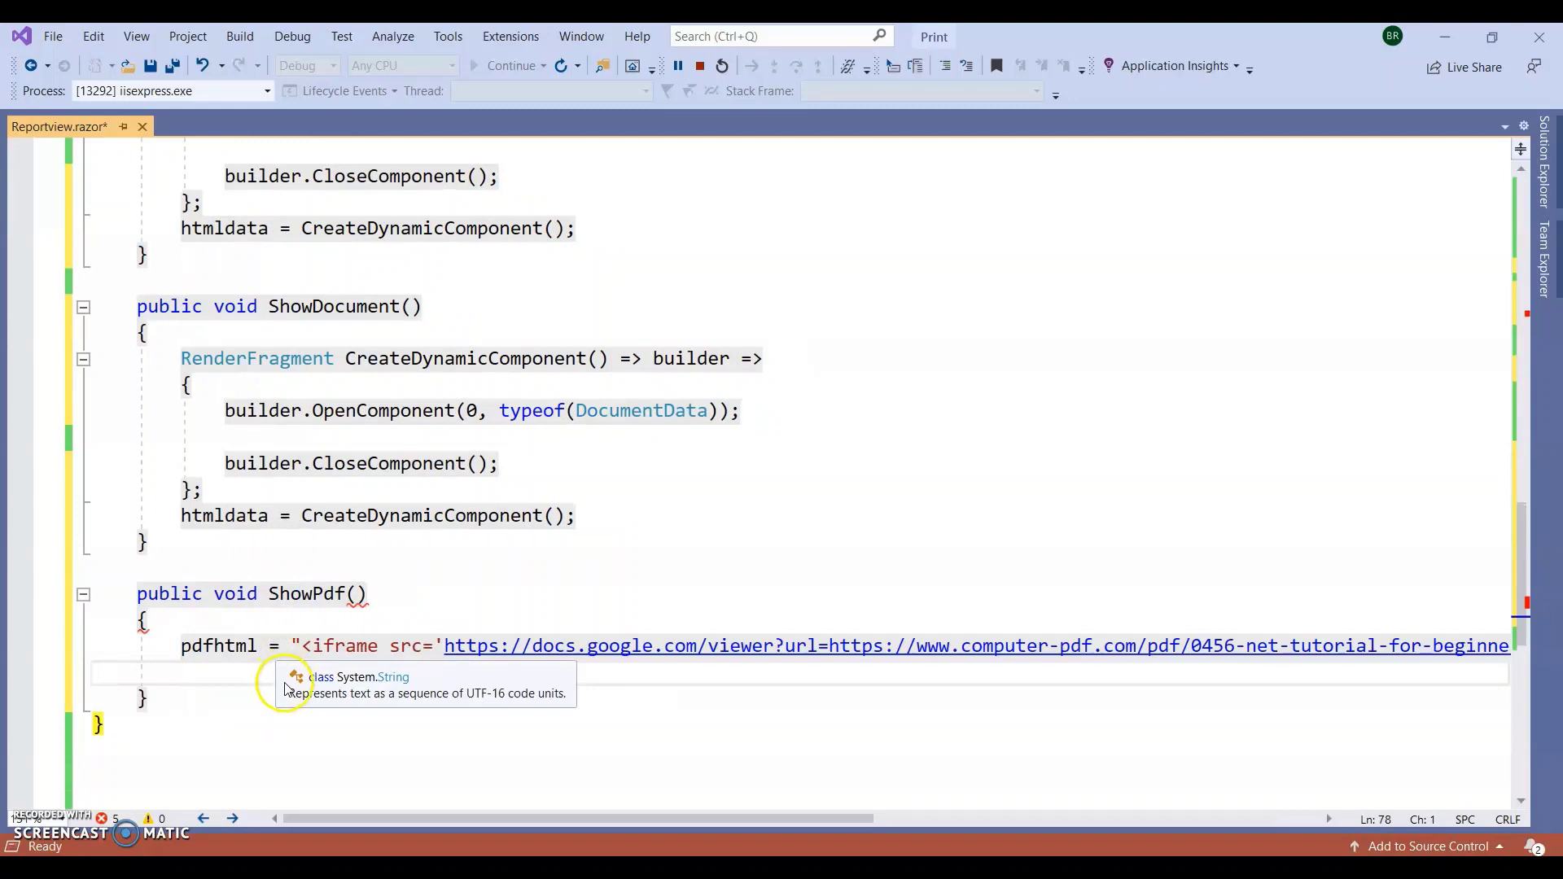
Step: Review the iframe assignment, then select '@((MarkupString) pdfhtml)' in the Notepad++ snippets
{"action": "left_click", "coordinate": [323, 684]}
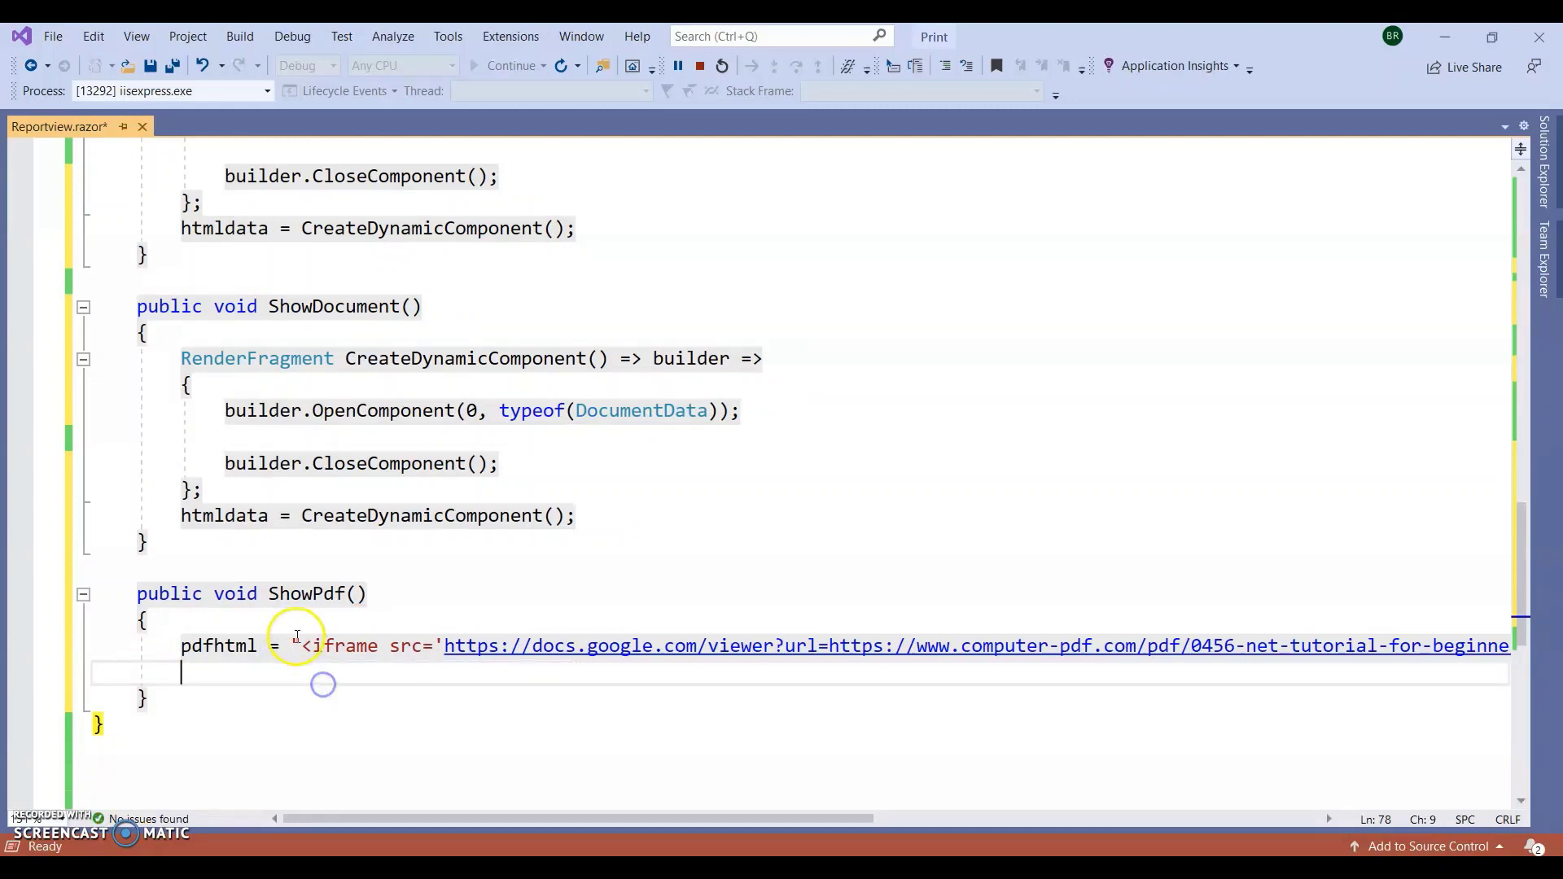
{"action": "left_click", "coordinate": [298, 598]}
{"action": "double_click", "coordinate": [209, 645]}
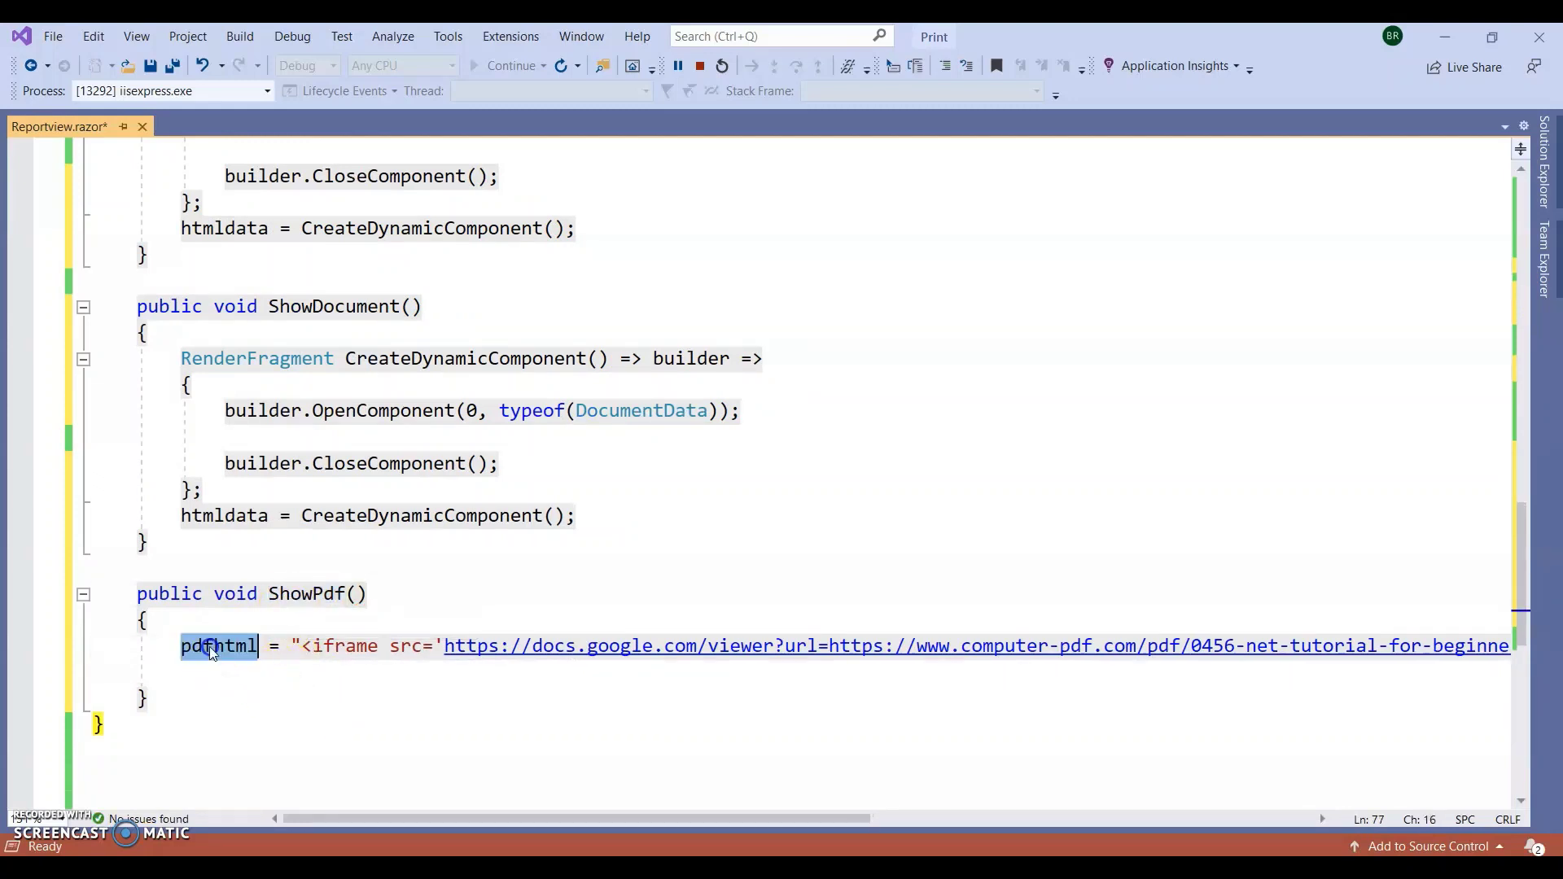
{"action": "left_click_drag", "start_coordinate": [333, 650], "coordinate": [367, 655]}
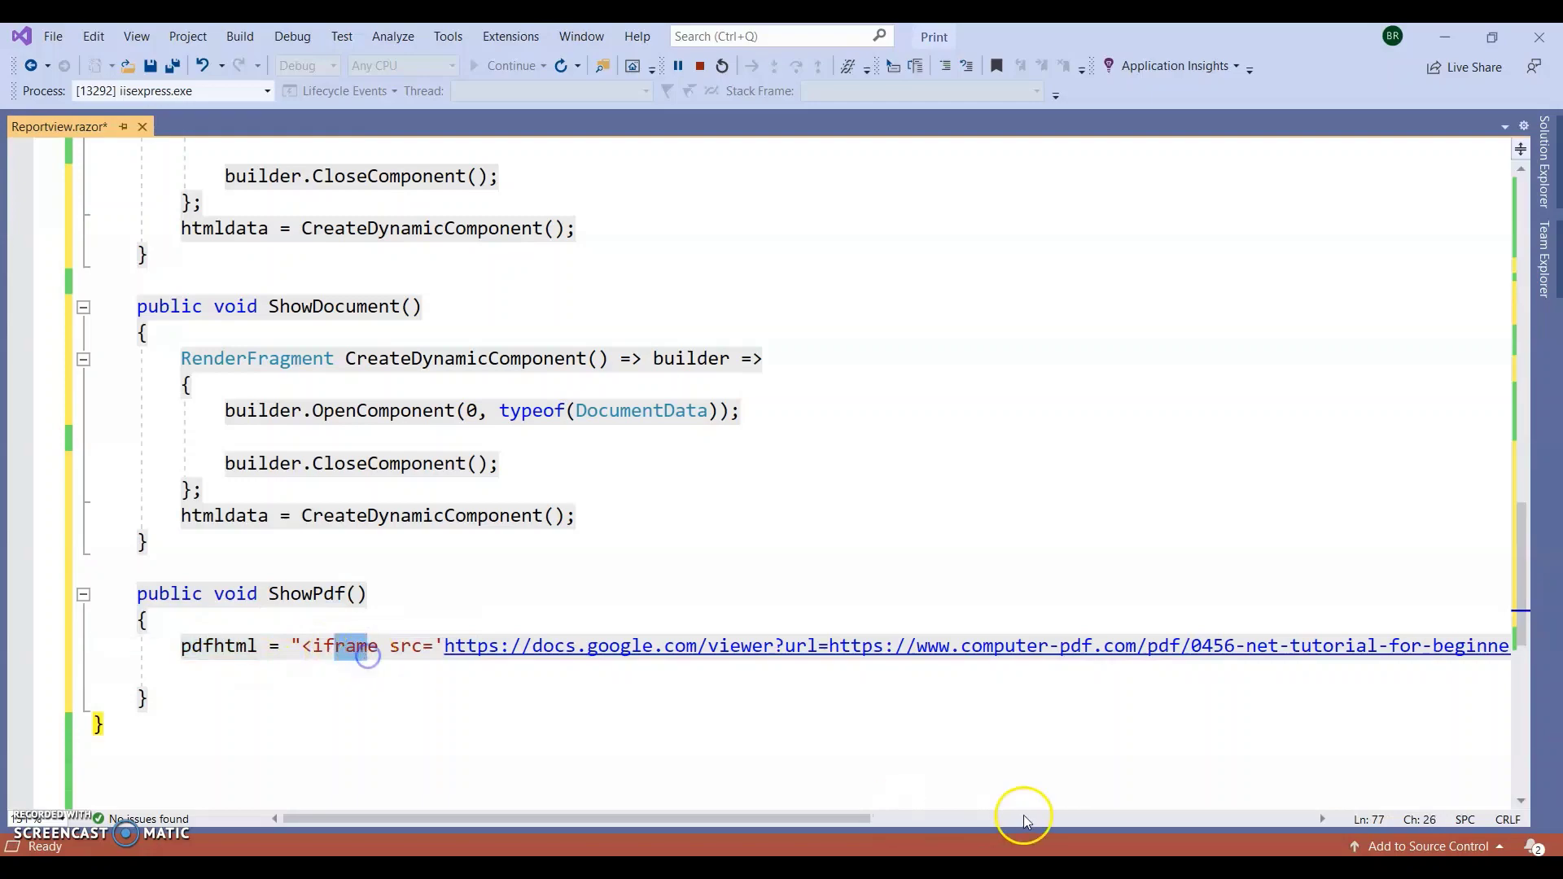
{"action": "key", "text": "alt+Tab"}
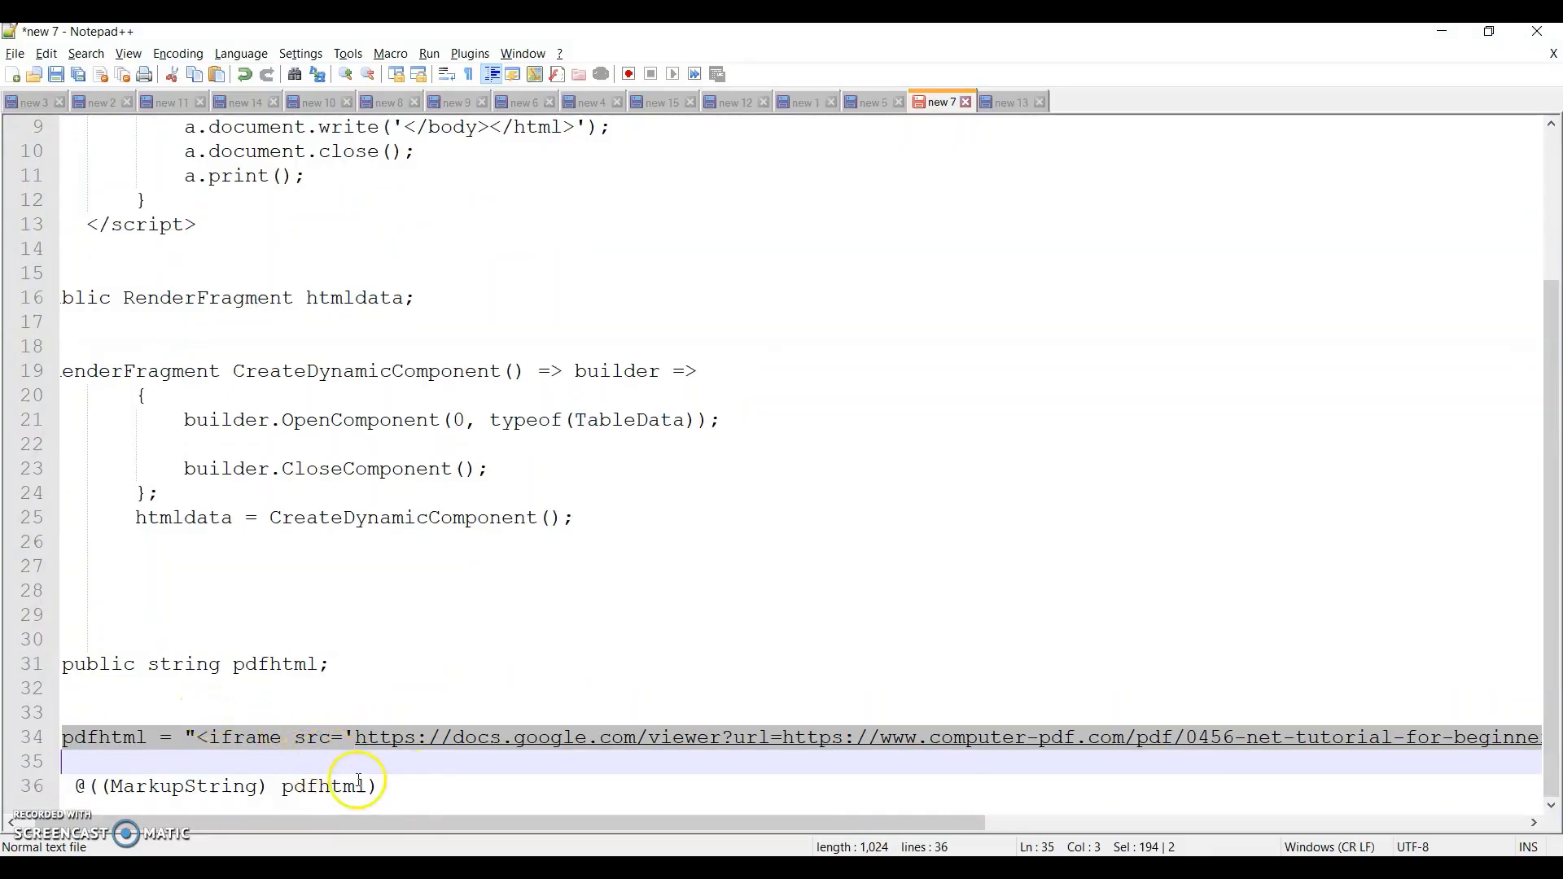
{"action": "left_click_drag", "start_coordinate": [377, 786], "coordinate": [109, 786]}
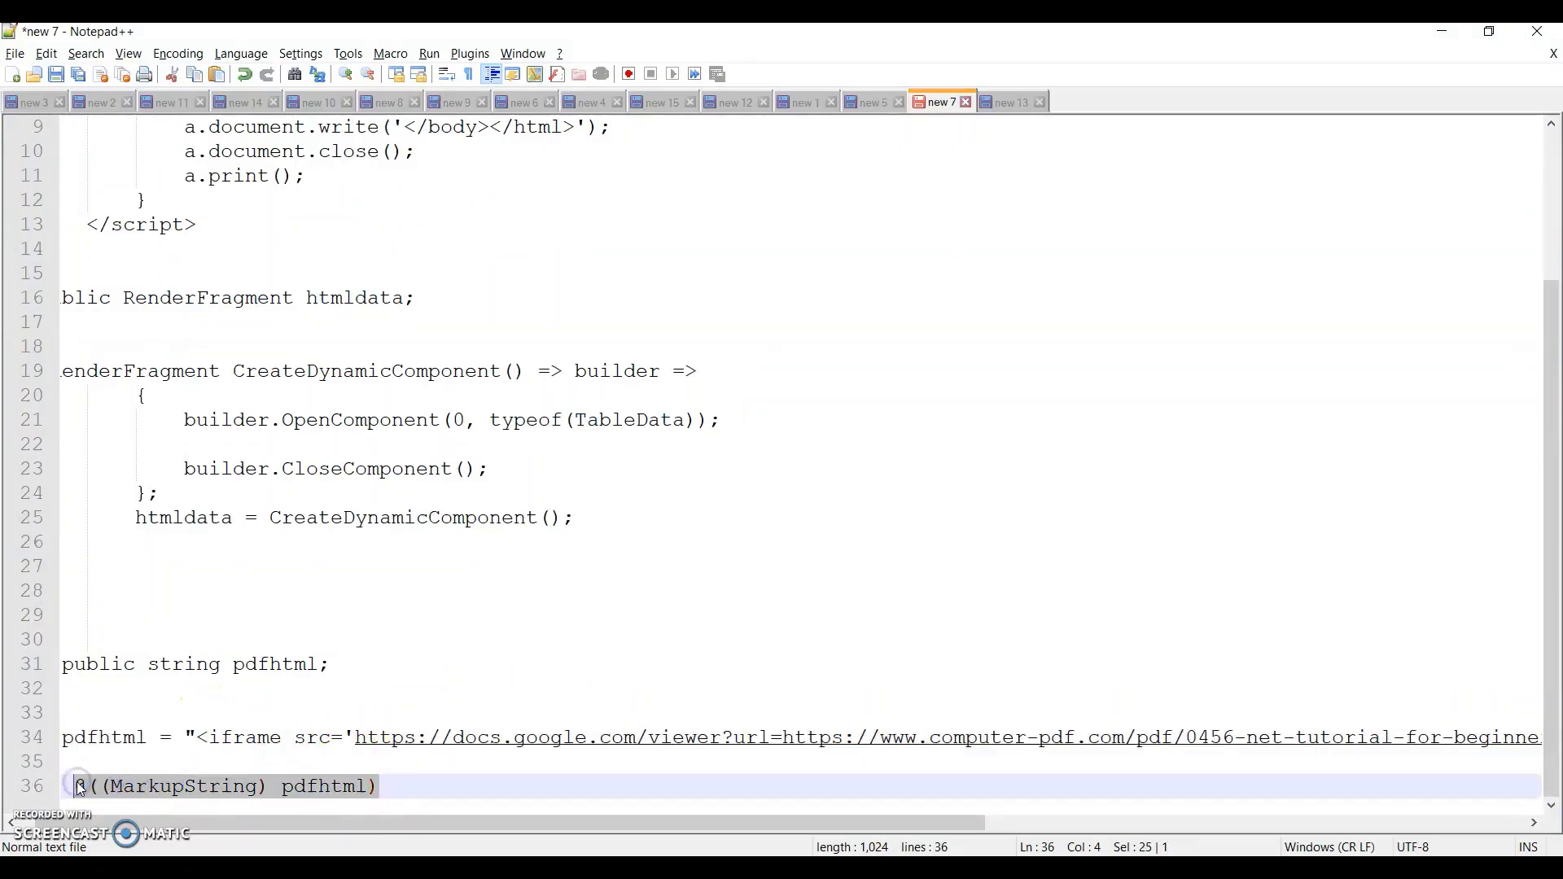
{"action": "key", "text": "alt+Tab"}
{"action": "scroll", "coordinate": [257, 586], "scroll_direction": "up", "scroll_amount": 5}
{"action": "scroll", "coordinate": [298, 617], "scroll_direction": "up", "scroll_amount": 4}
{"action": "scroll", "coordinate": [281, 549], "scroll_direction": "down", "scroll_amount": 4}
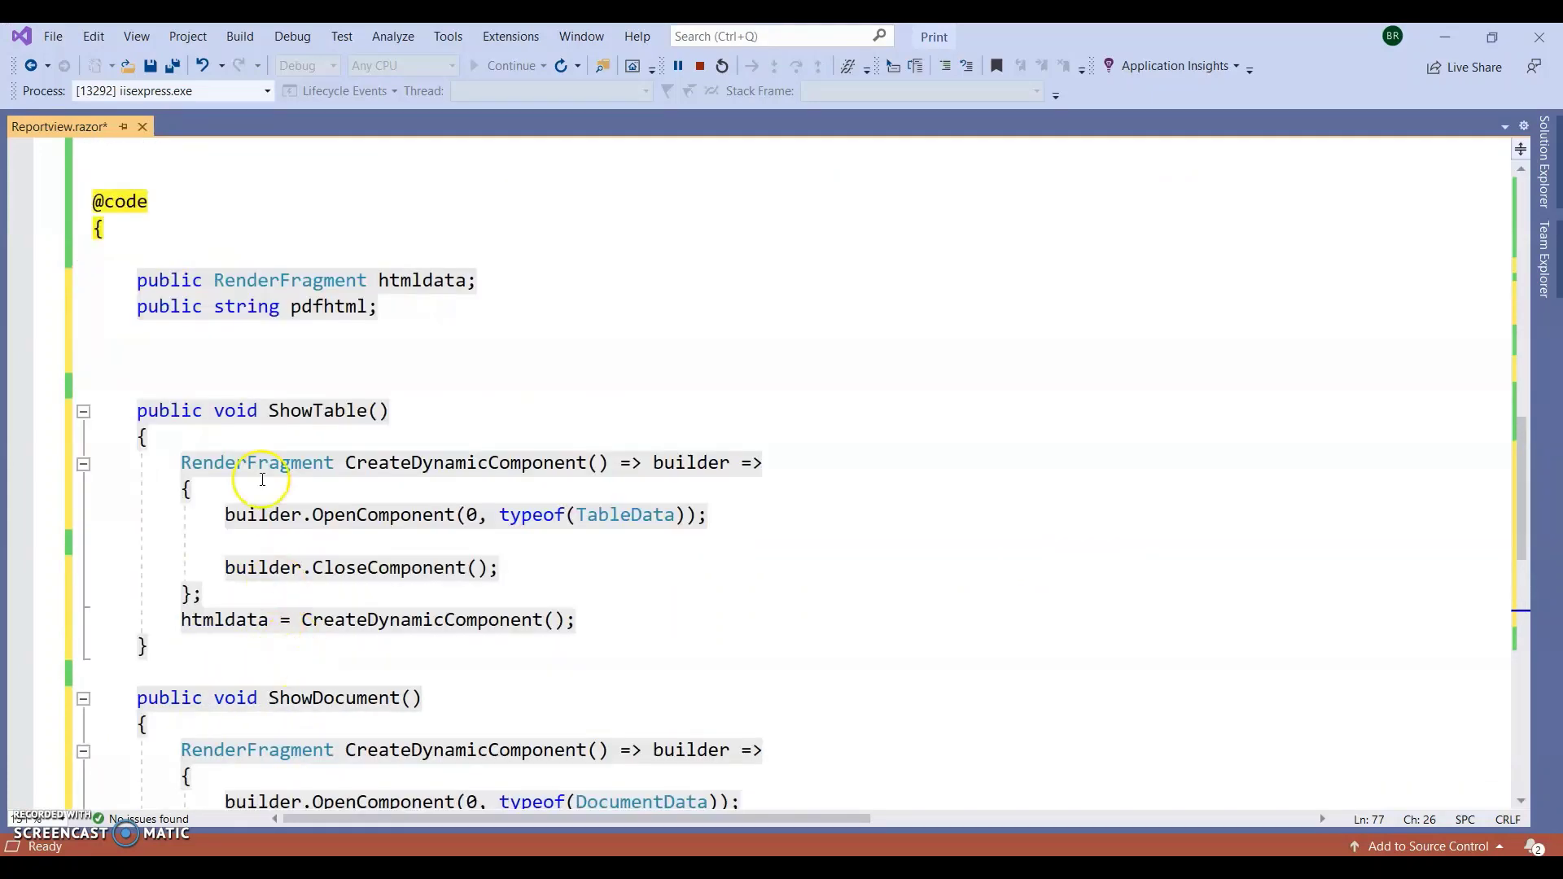
Step: Start a new line after PrintDiv's htmldata if-block, undoing a misplaced paste
{"action": "double_click", "coordinate": [320, 307]}
{"action": "scroll", "coordinate": [349, 478], "scroll_direction": "up", "scroll_amount": 2}
{"action": "scroll", "coordinate": [349, 478], "scroll_direction": "up", "scroll_amount": 2}
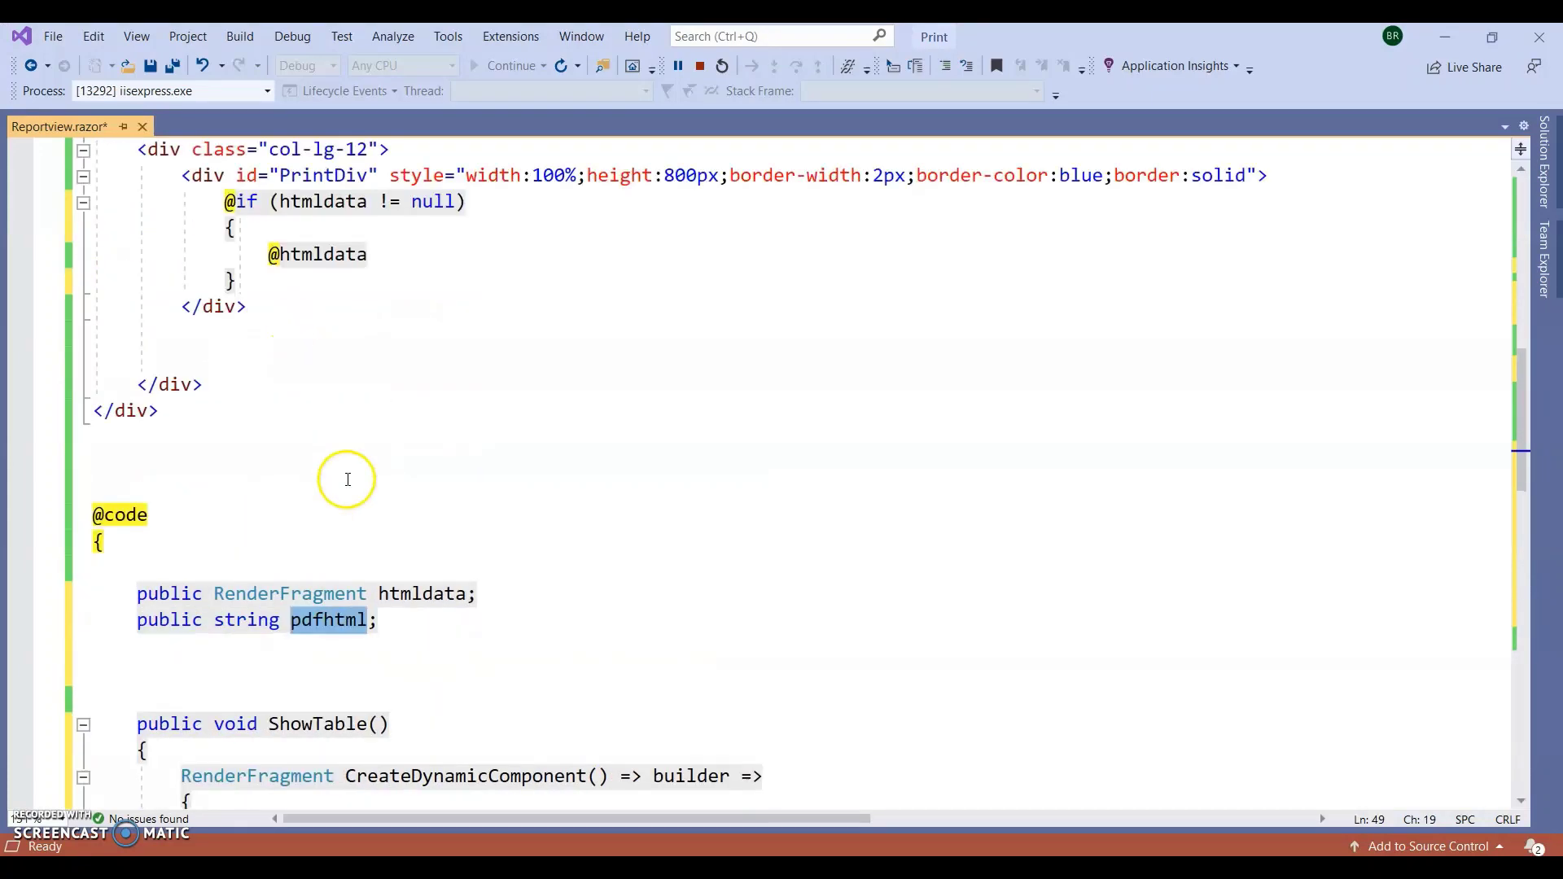
{"action": "scroll", "coordinate": [268, 390], "scroll_direction": "up", "scroll_amount": 1}
{"action": "left_click", "coordinate": [251, 368]}
{"action": "key", "text": "Return"}
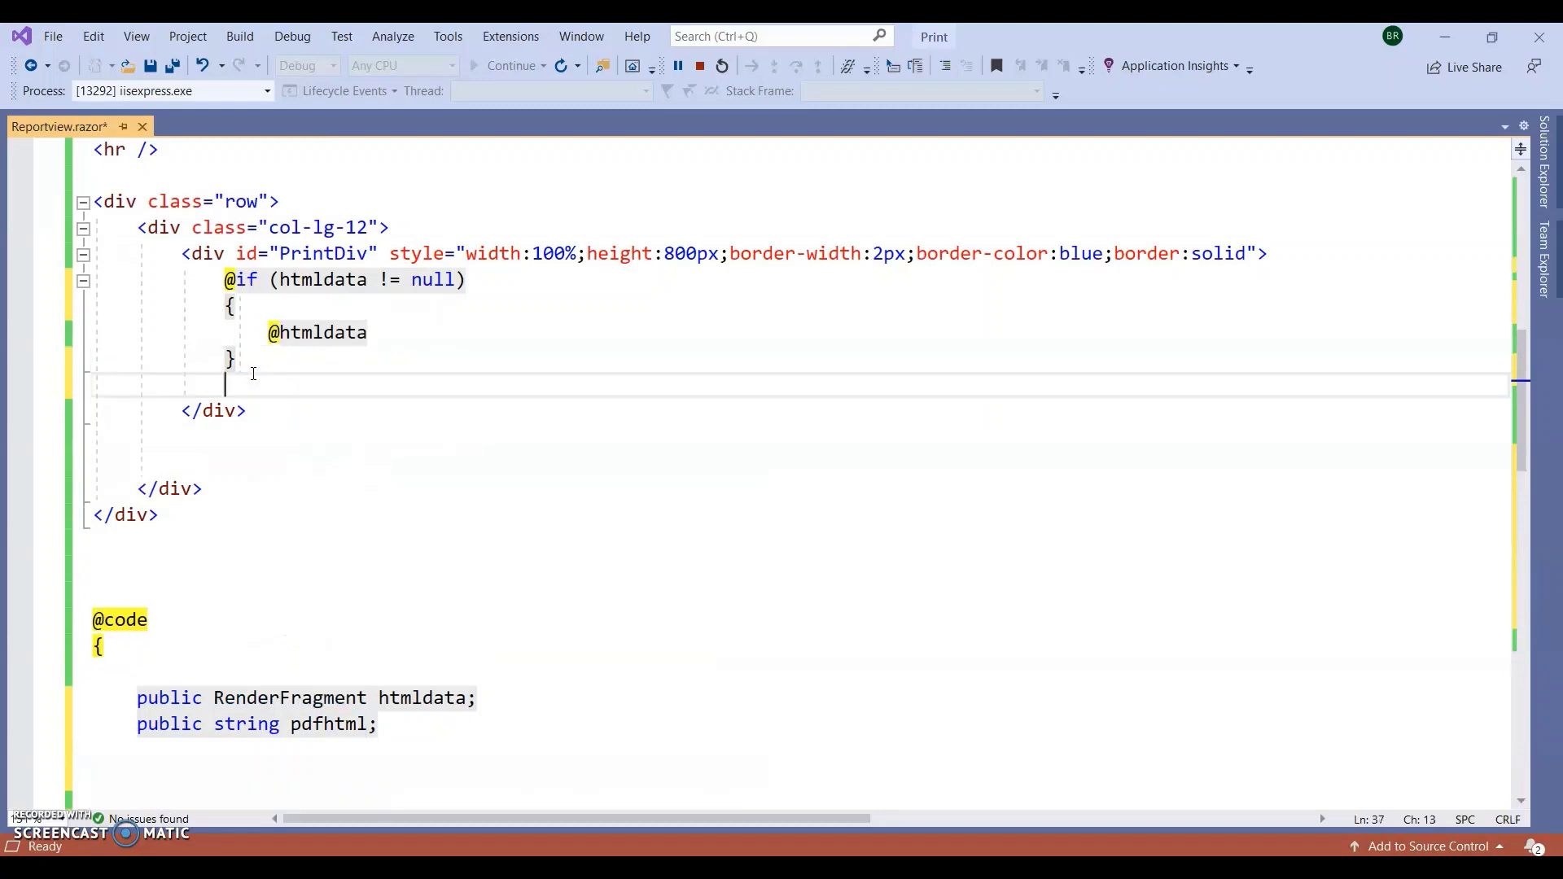
{"action": "type", "text": "else if"}
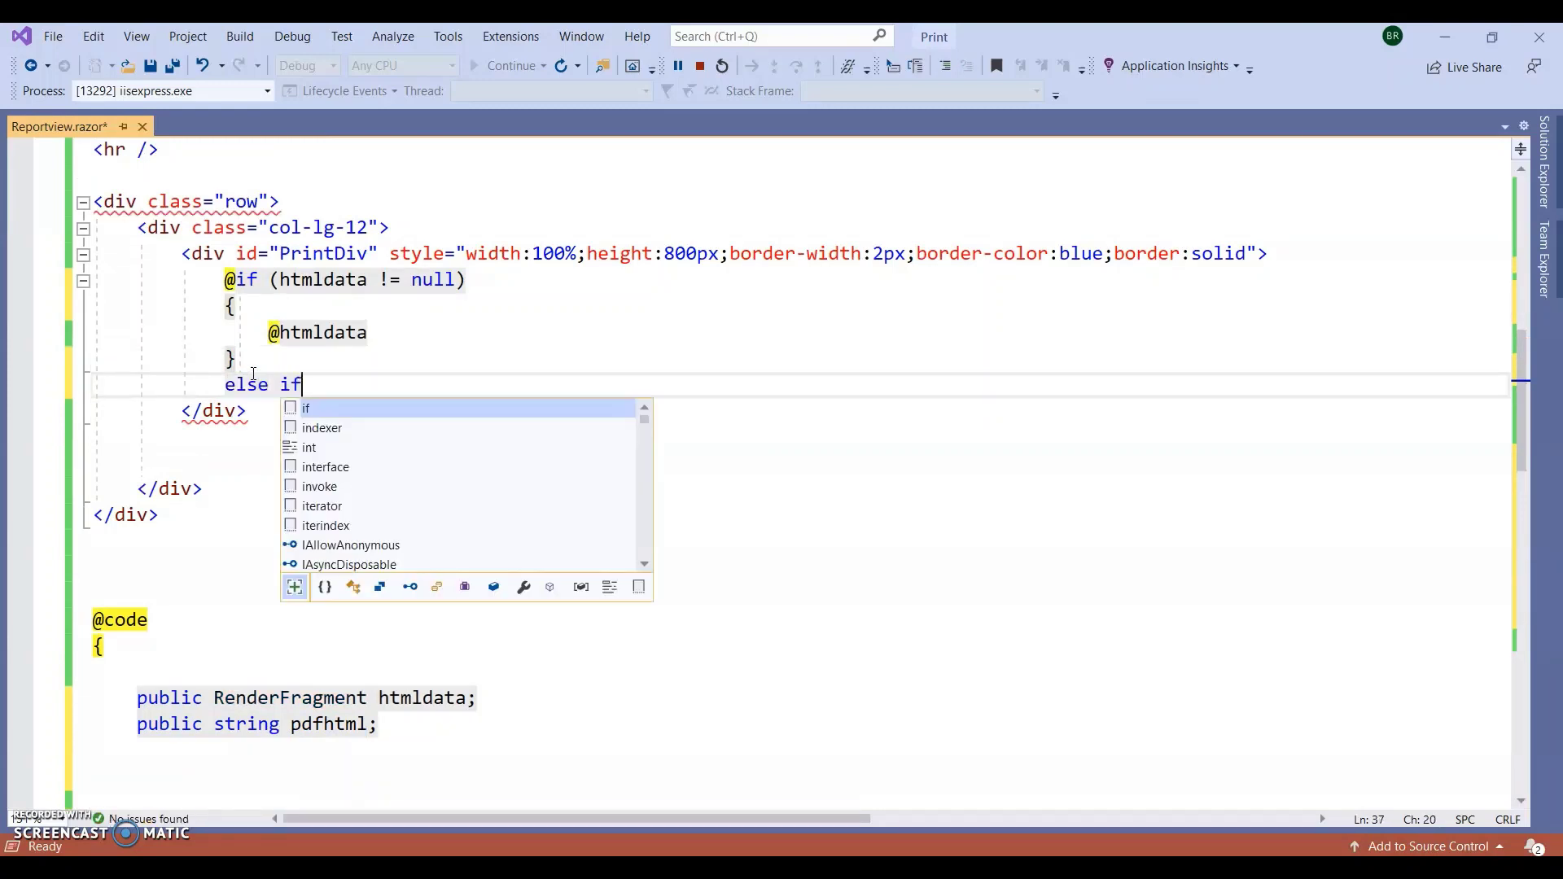
{"action": "type", "text": "("}
{"action": "type", "text": "@((MarkupString)pdfhtml)"}
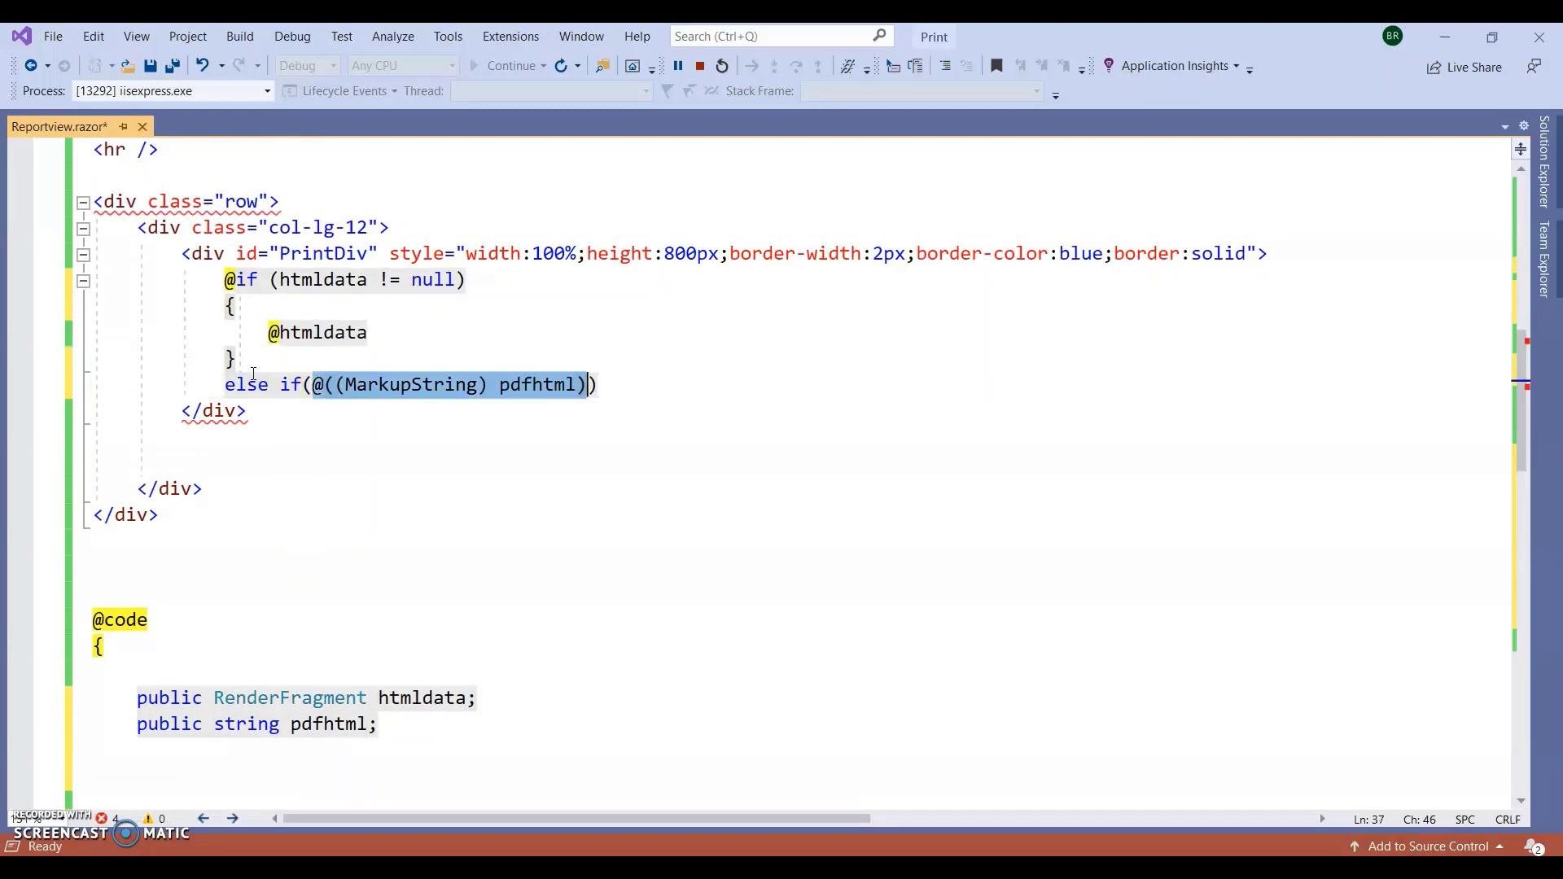
{"action": "key", "text": "ctrl+z"}
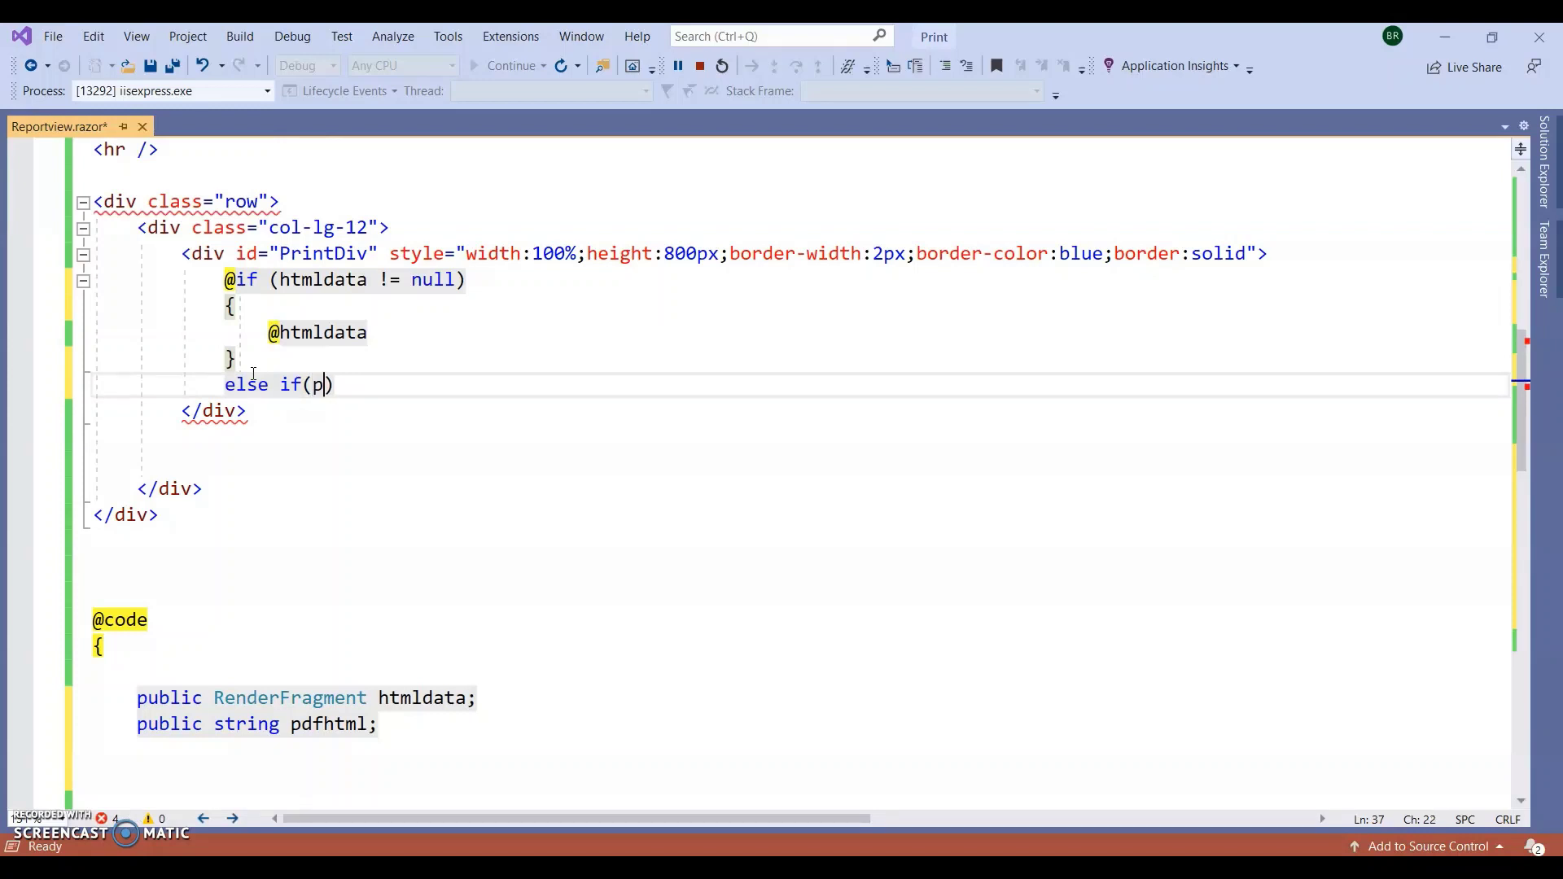
{"action": "type", "text": "s"}
Step: Add an else-if (pdfhtml != null) branch rendering @((MarkupString) pdfhtml), and stop the running app
{"action": "key", "text": "BackSpace"}
{"action": "type", "text": "d"}
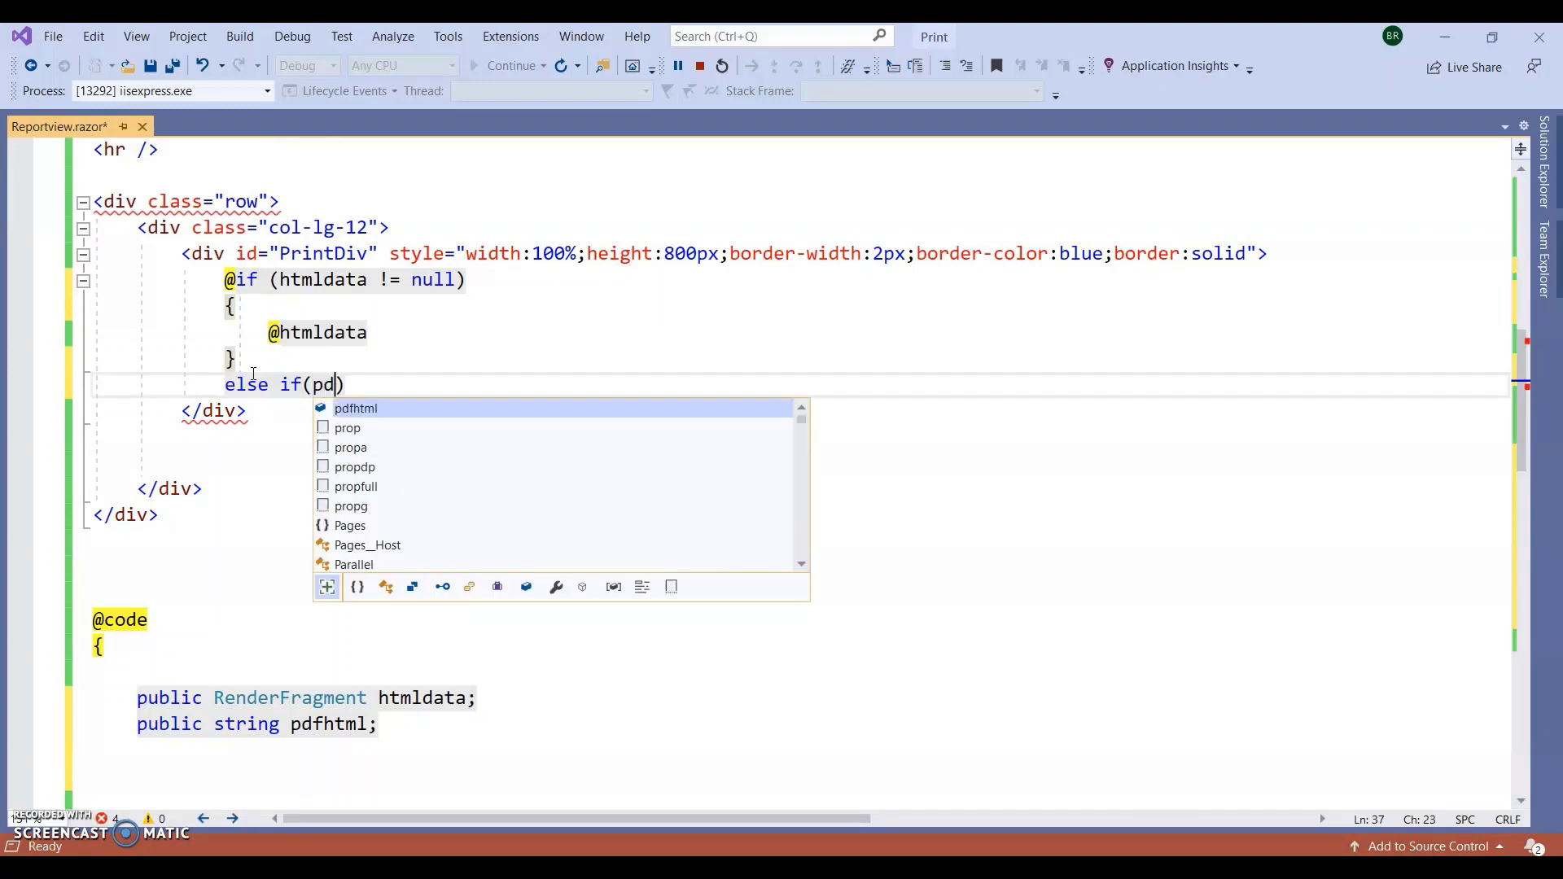
{"action": "key", "text": "Tab"}
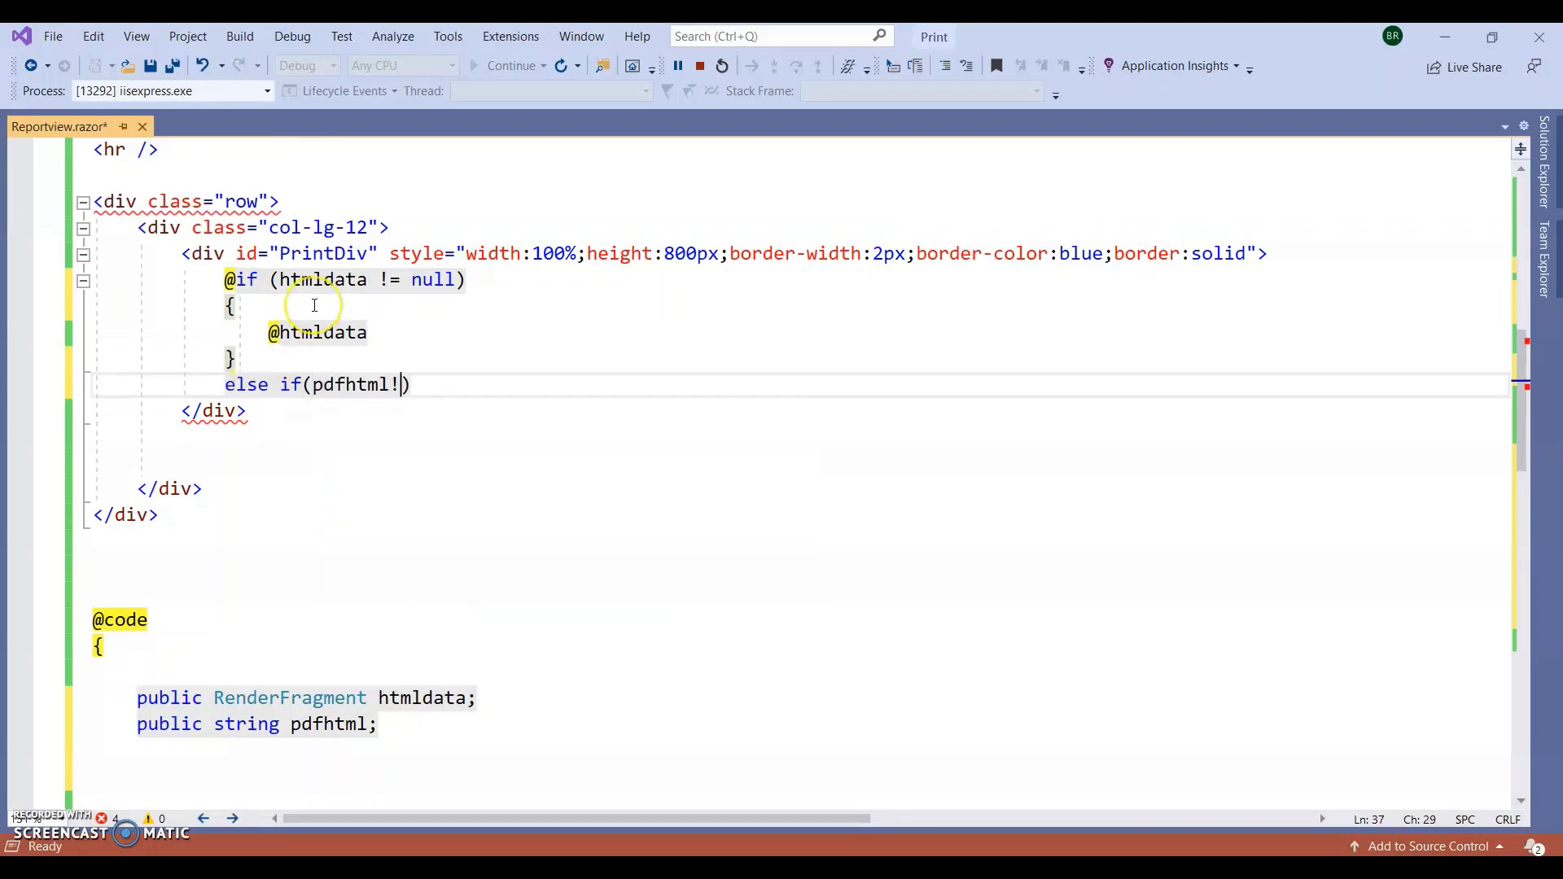
{"action": "type", "text": "=nu"}
{"action": "key", "text": "Tab"}
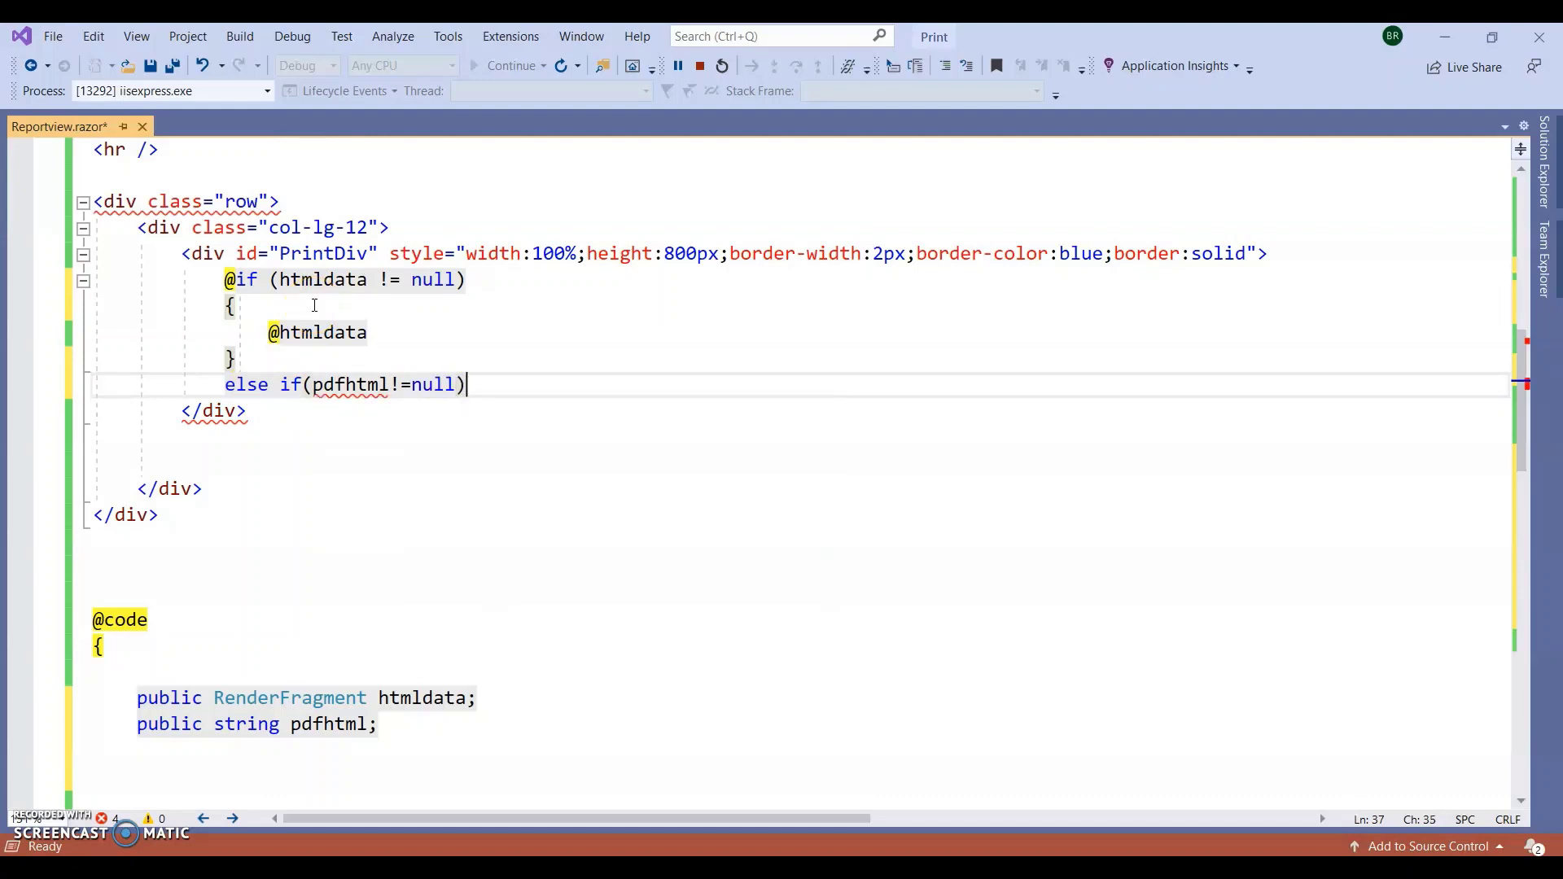
{"action": "key", "text": "Return"}
{"action": "type", "text": "{"}
{"action": "key", "text": "Return"}
{"action": "type", "text": "@((MarkupString) pdfhtml)"}
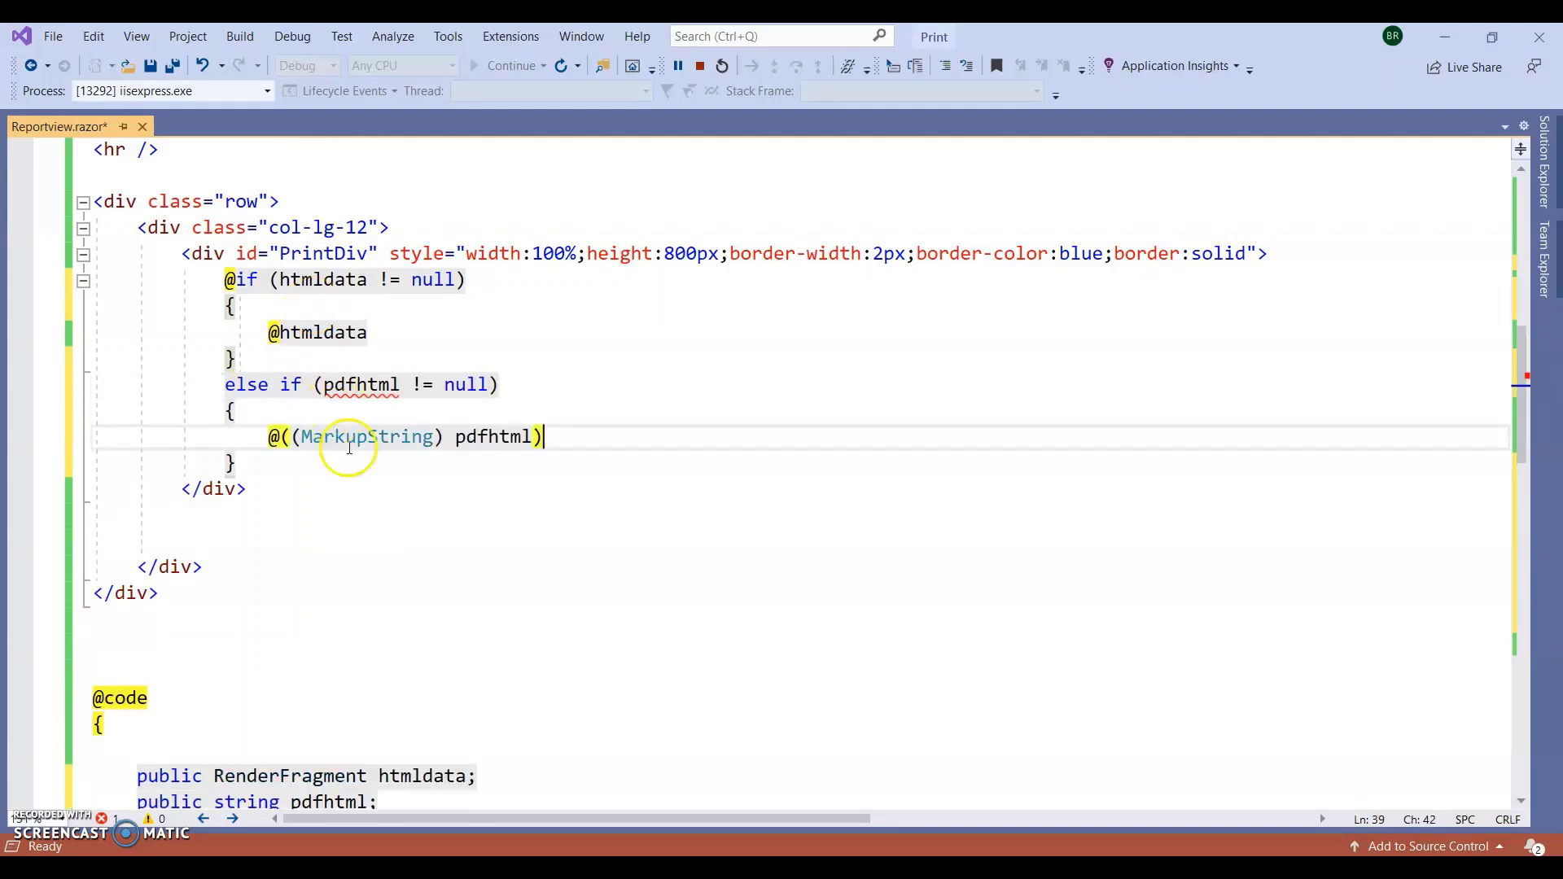
{"action": "left_click", "coordinate": [391, 534]}
{"action": "double_click", "coordinate": [483, 440]}
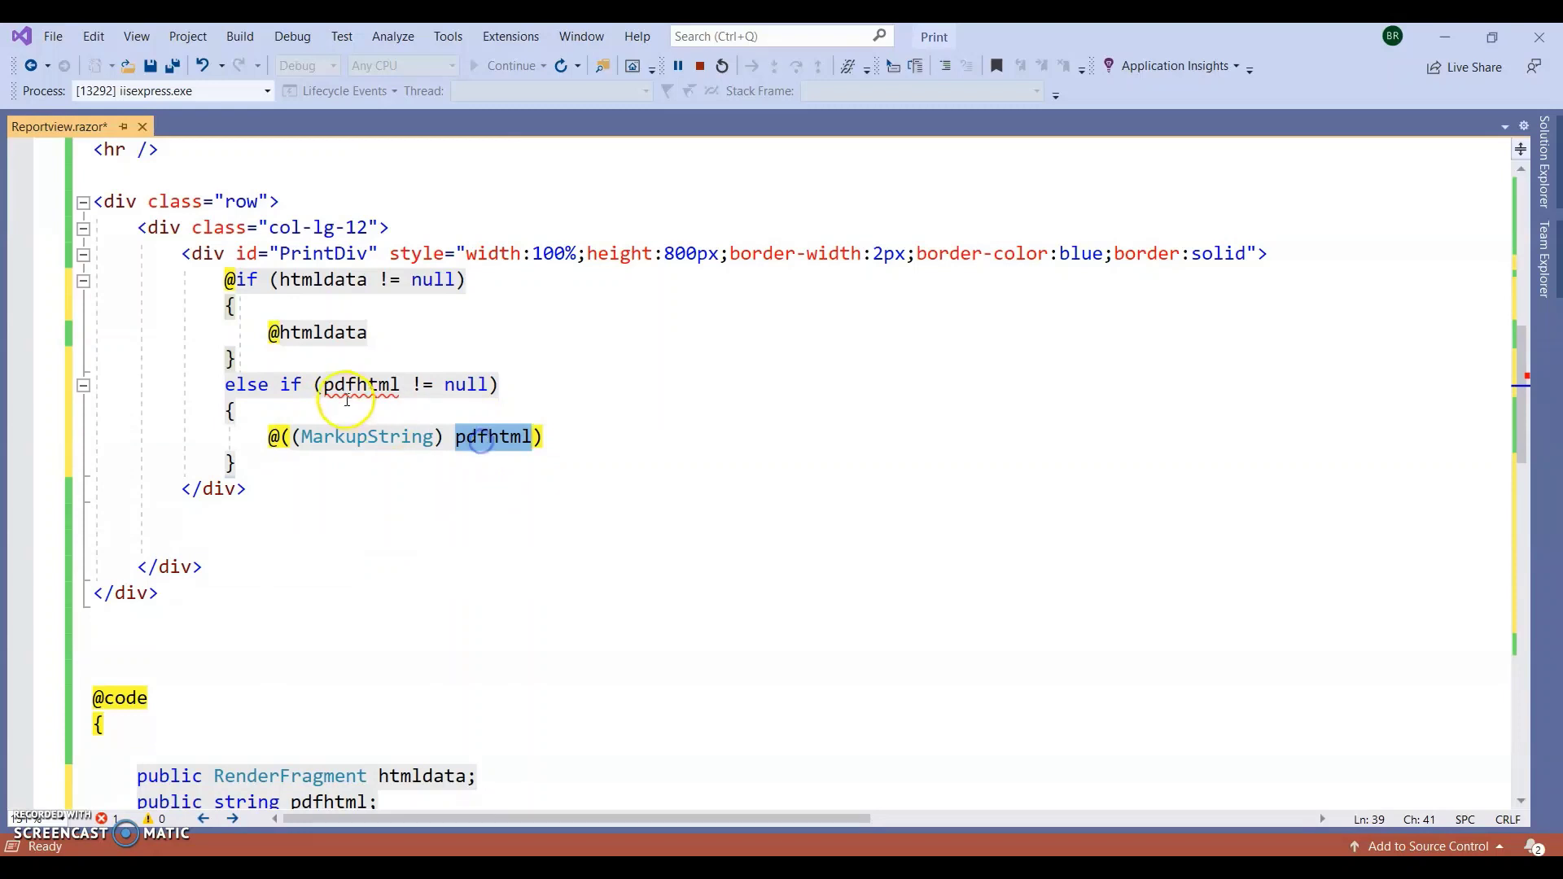
{"action": "double_click", "coordinate": [349, 439]}
{"action": "left_click", "coordinate": [377, 545]}
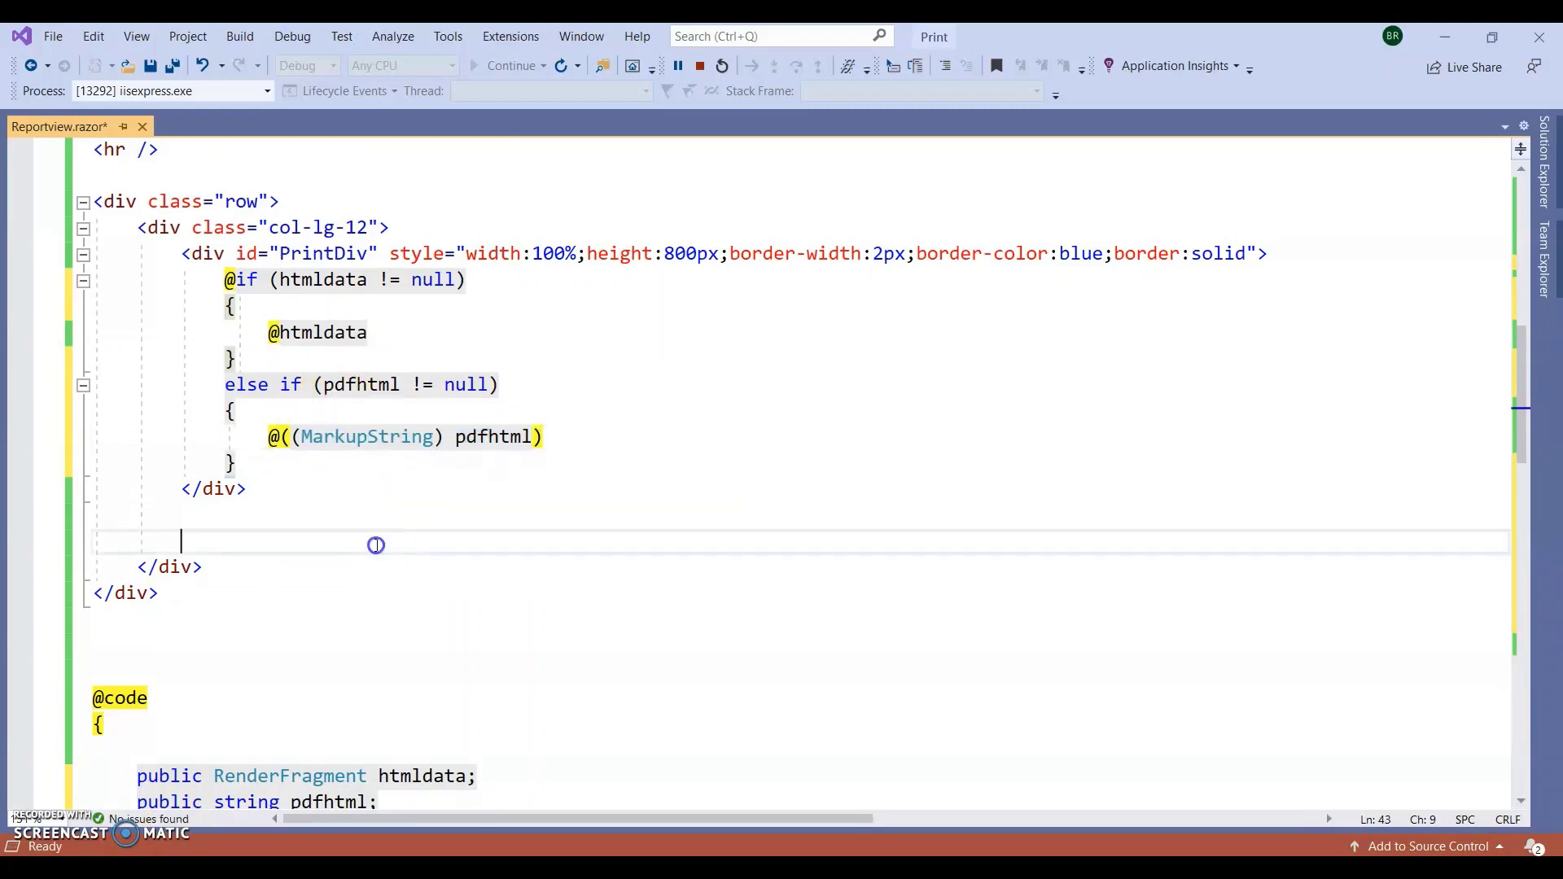
{"action": "scroll", "coordinate": [377, 545], "scroll_direction": "down", "scroll_amount": 4}
{"action": "scroll", "coordinate": [376, 545], "scroll_direction": "up", "scroll_amount": 7}
{"action": "scroll", "coordinate": [526, 388], "scroll_direction": "up", "scroll_amount": 2}
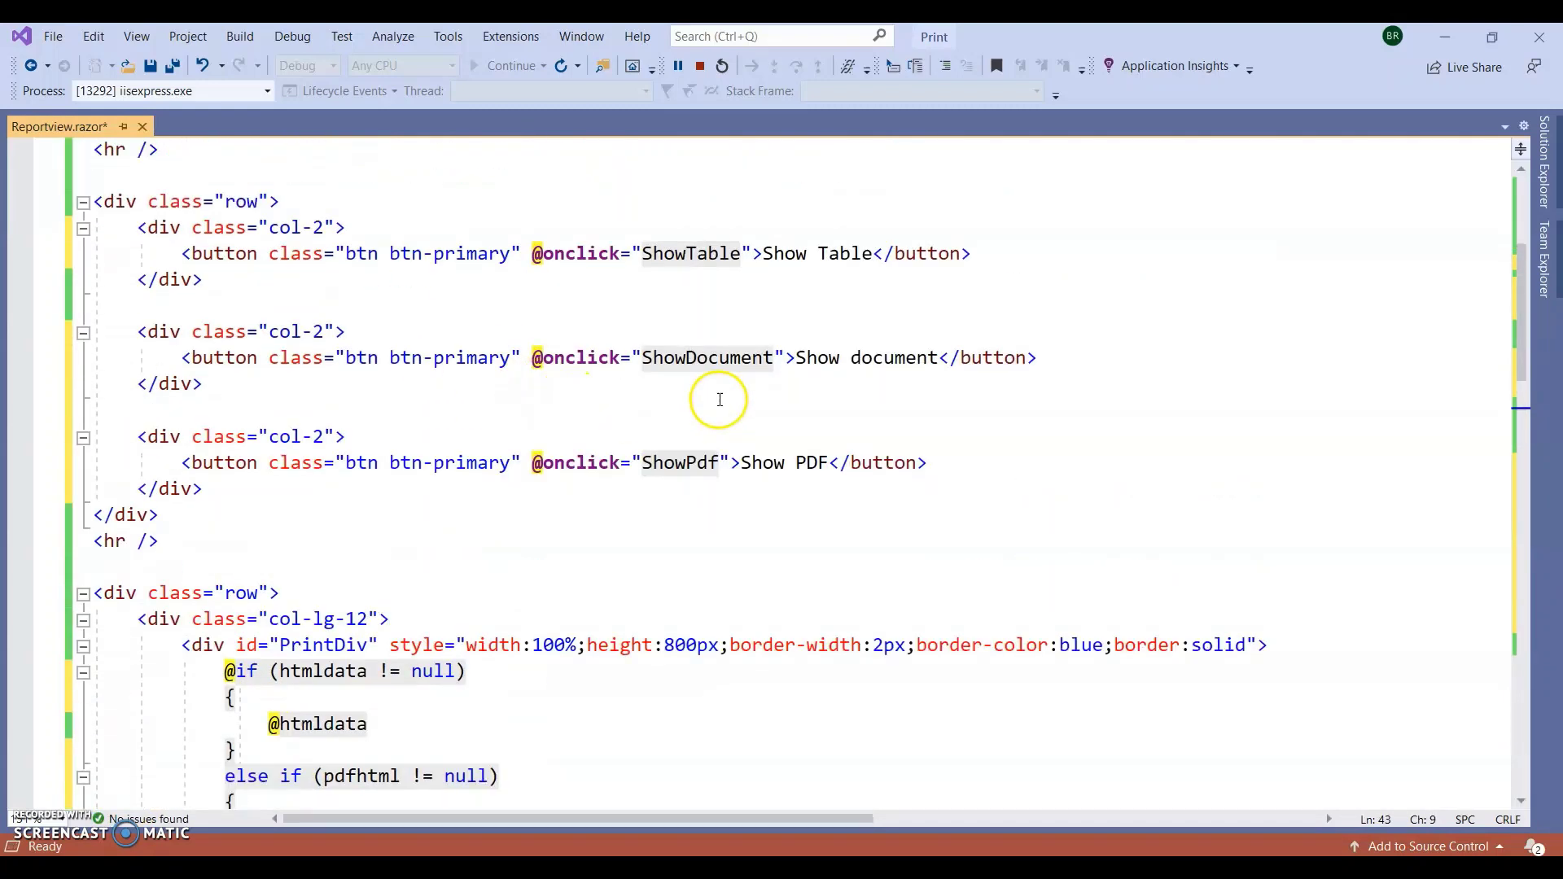
{"action": "left_click", "coordinate": [704, 69]}
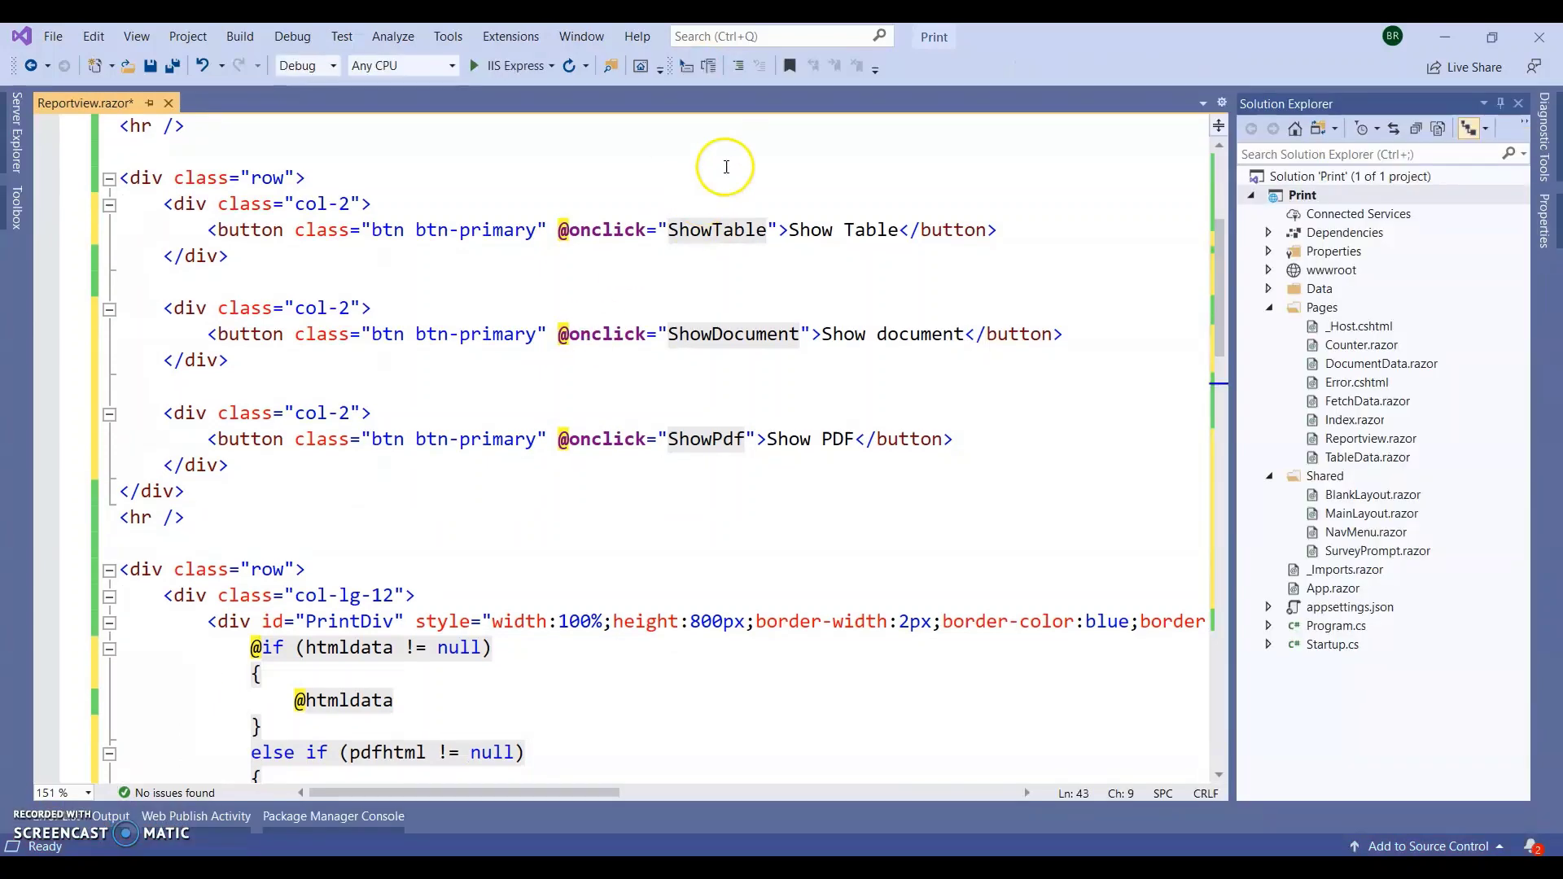
{"action": "left_click", "coordinate": [427, 396]}
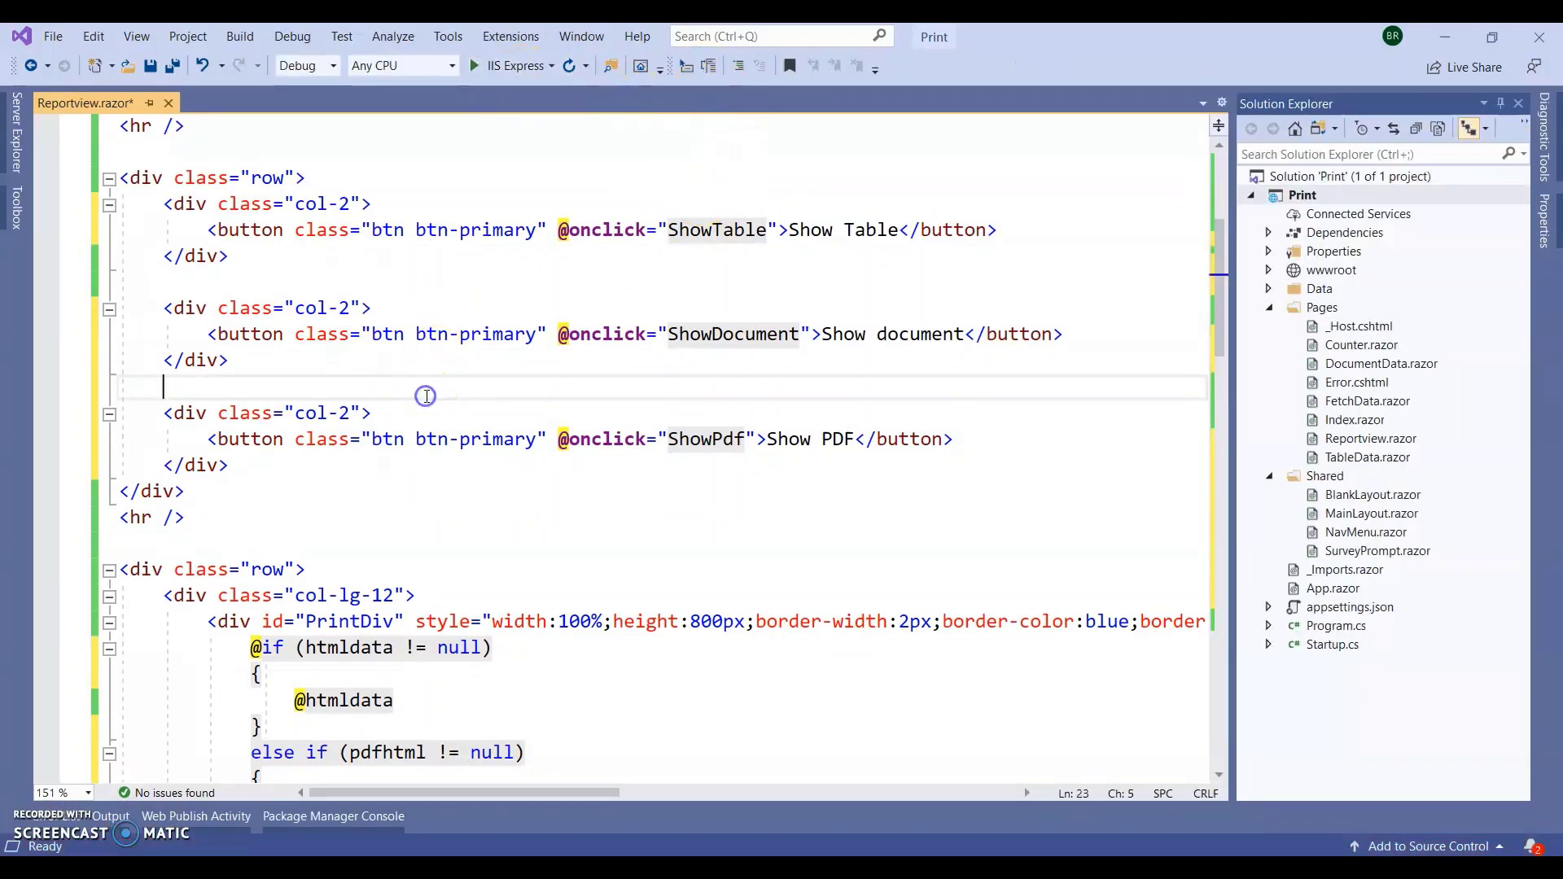
{"action": "scroll", "coordinate": [378, 495], "scroll_direction": "down", "scroll_amount": 3}
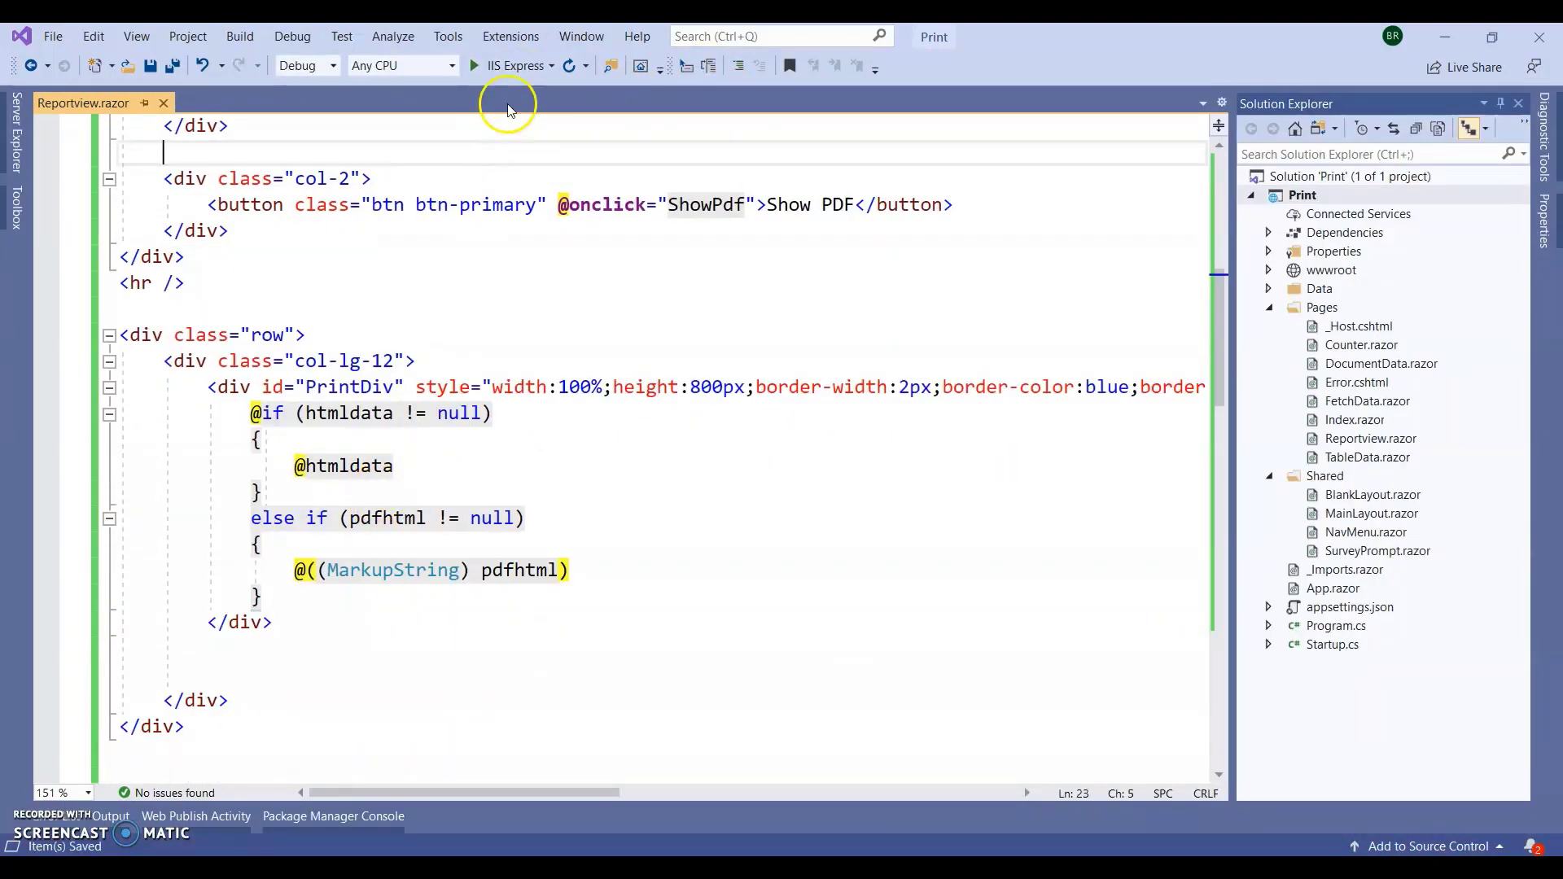
Step: Launch the app in IIS Express and show the table, invoice and PDF in Report Viewer
{"action": "left_click", "coordinate": [510, 67]}
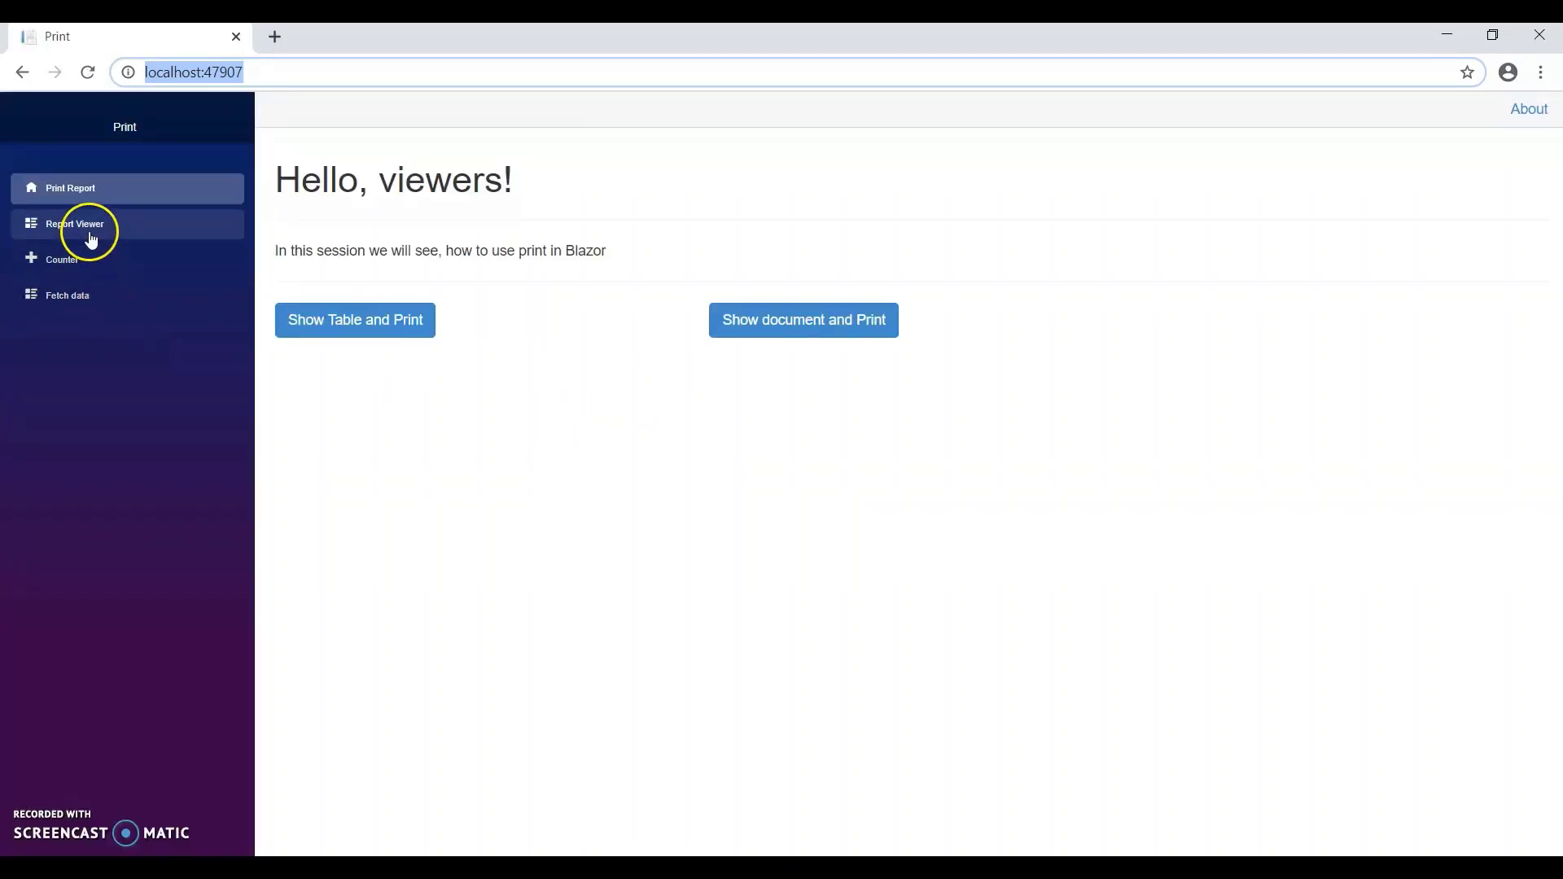
{"action": "left_click", "coordinate": [87, 225]}
{"action": "left_click", "coordinate": [338, 325]}
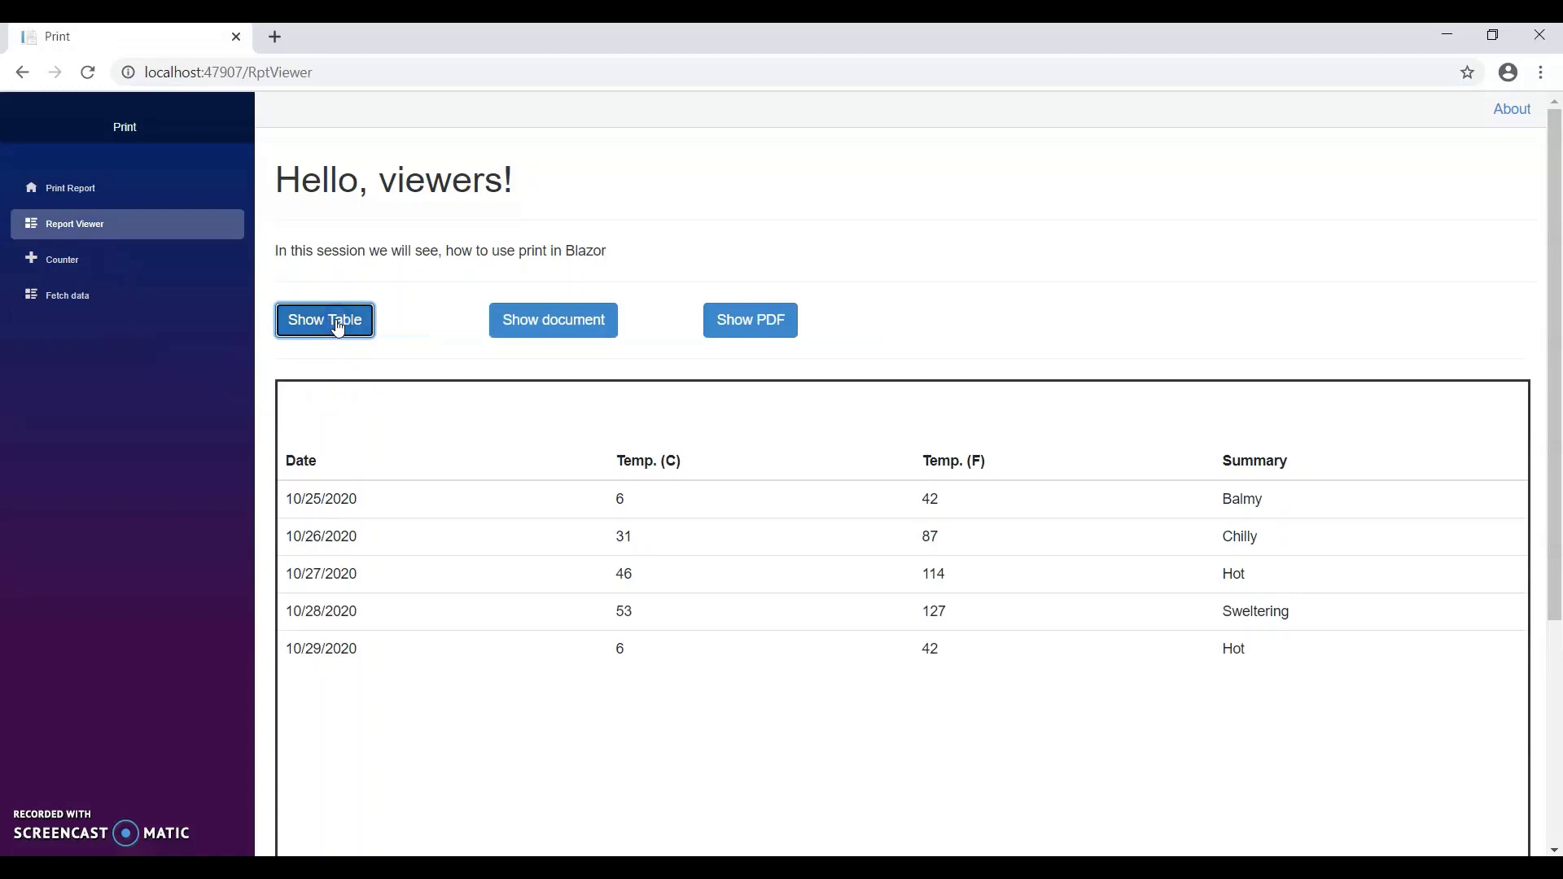
{"action": "left_click", "coordinate": [576, 339]}
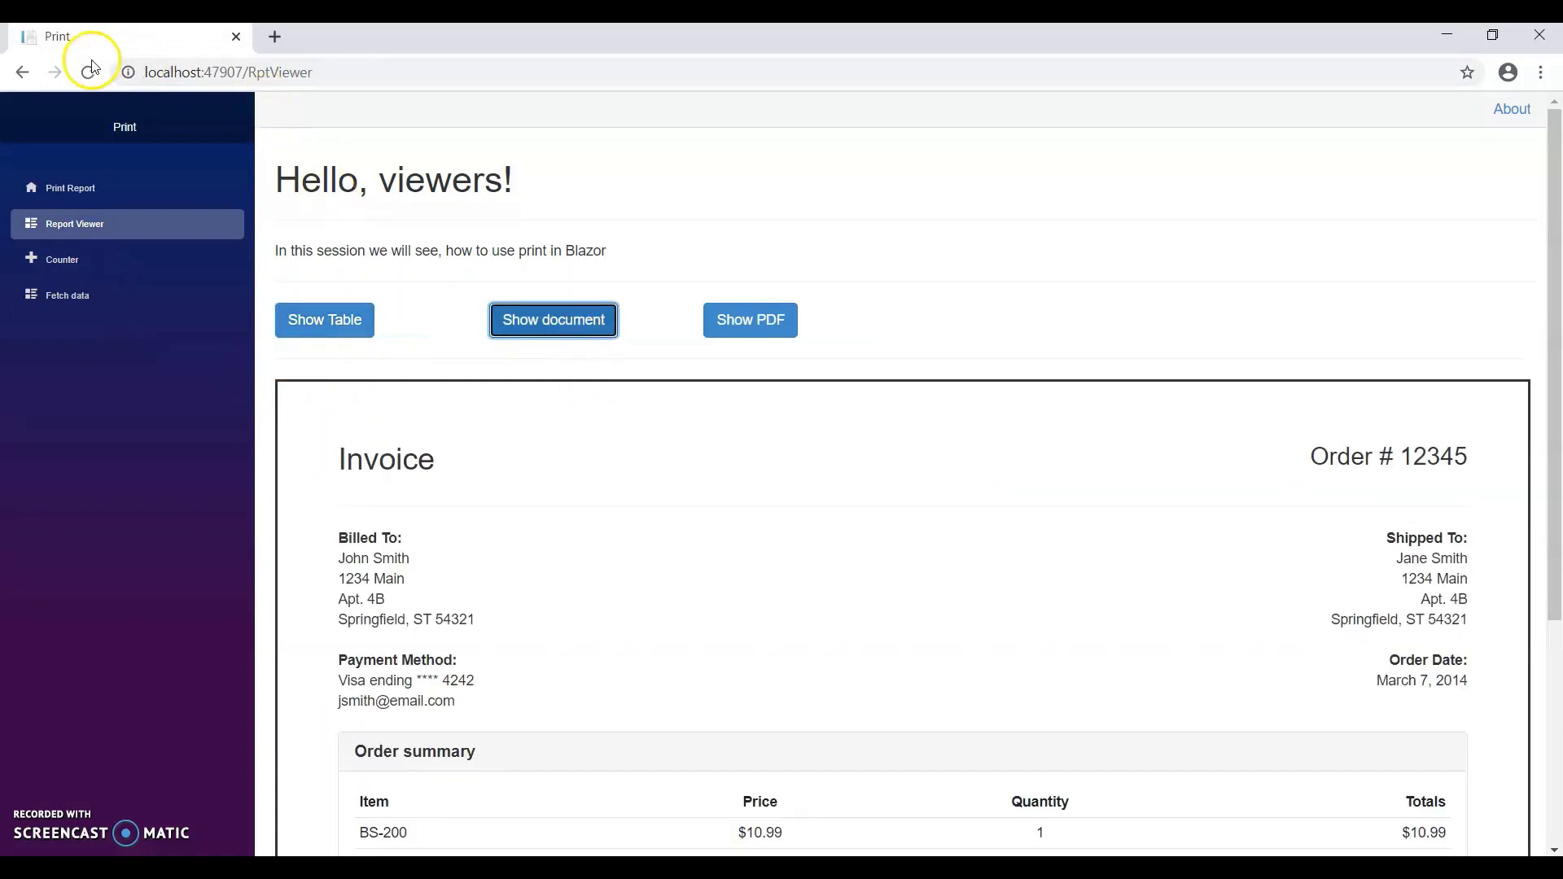
{"action": "left_click", "coordinate": [748, 322]}
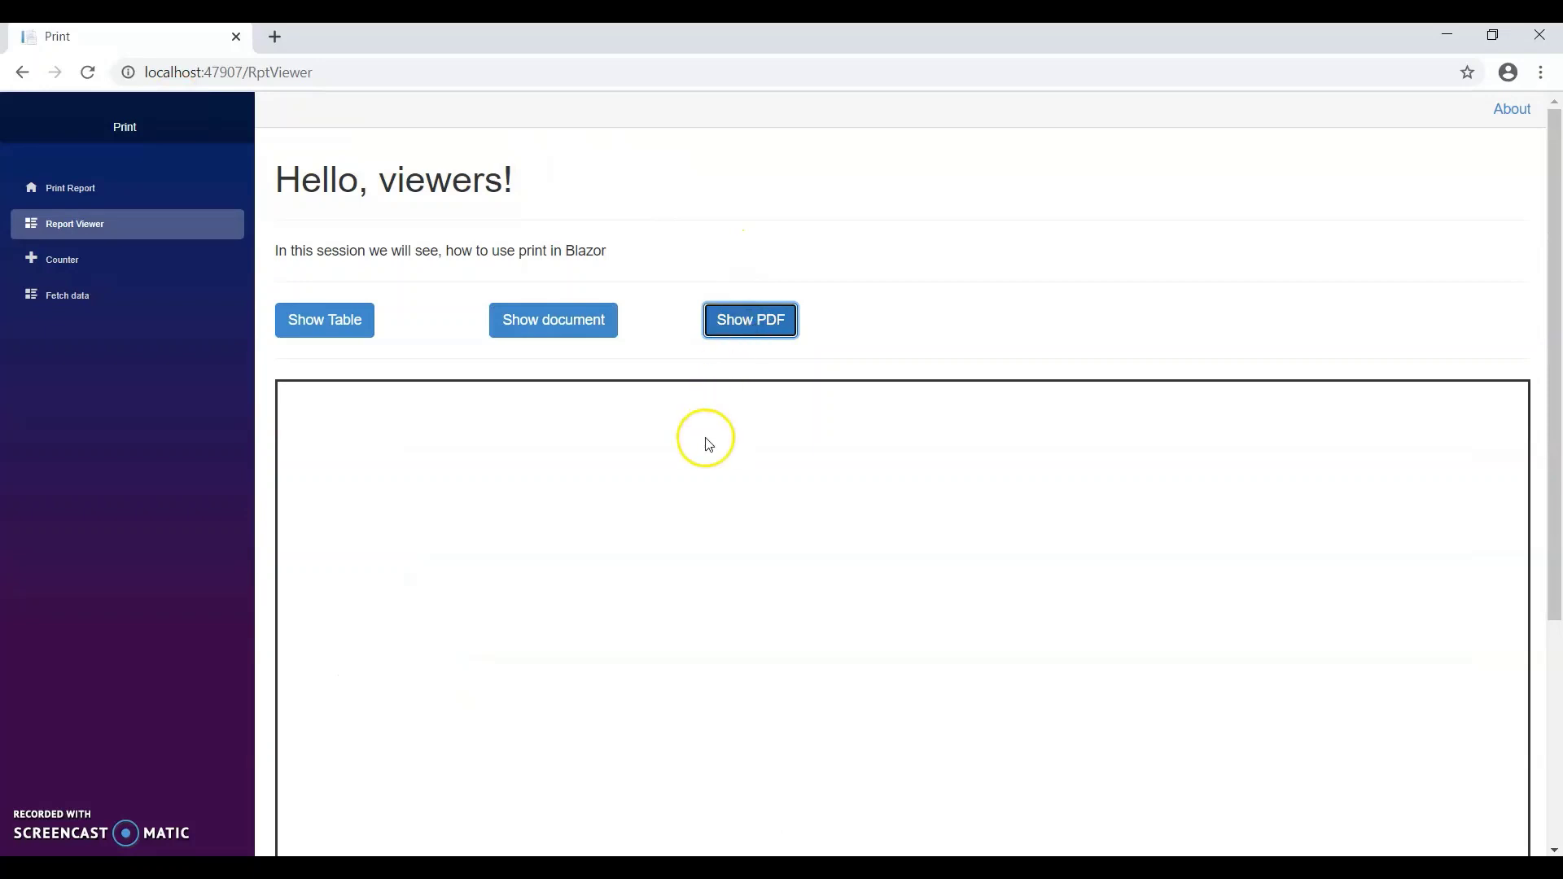
{"action": "scroll", "coordinate": [681, 494], "scroll_direction": "down", "scroll_amount": 3}
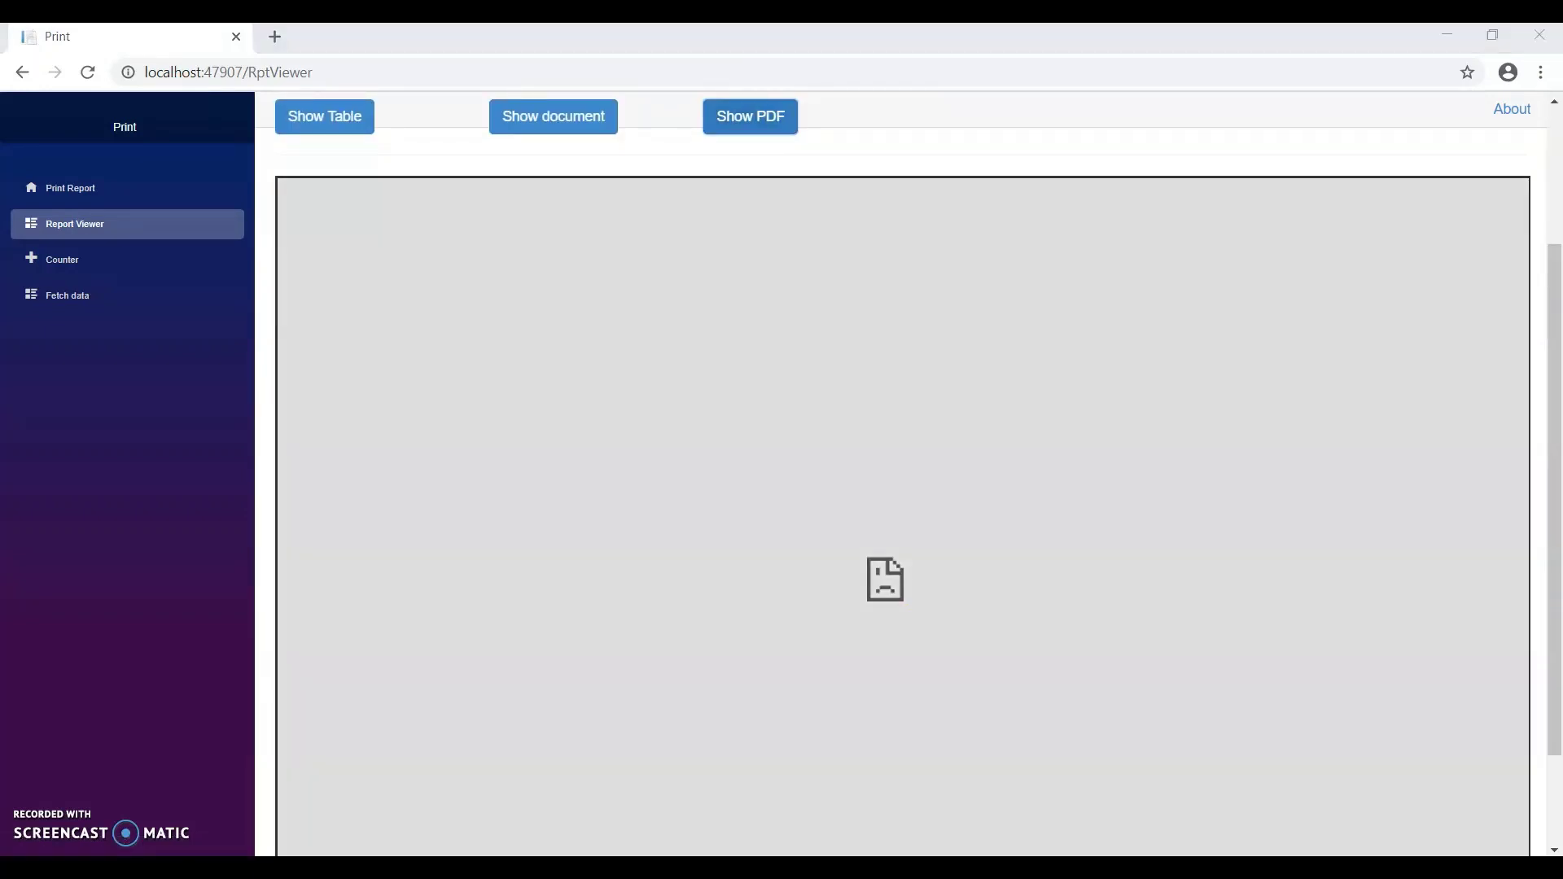
Step: Reload the tutorial and embedded PDF pages, then switch to the google.pdf paper tab
{"action": "left_click", "coordinate": [868, 855]}
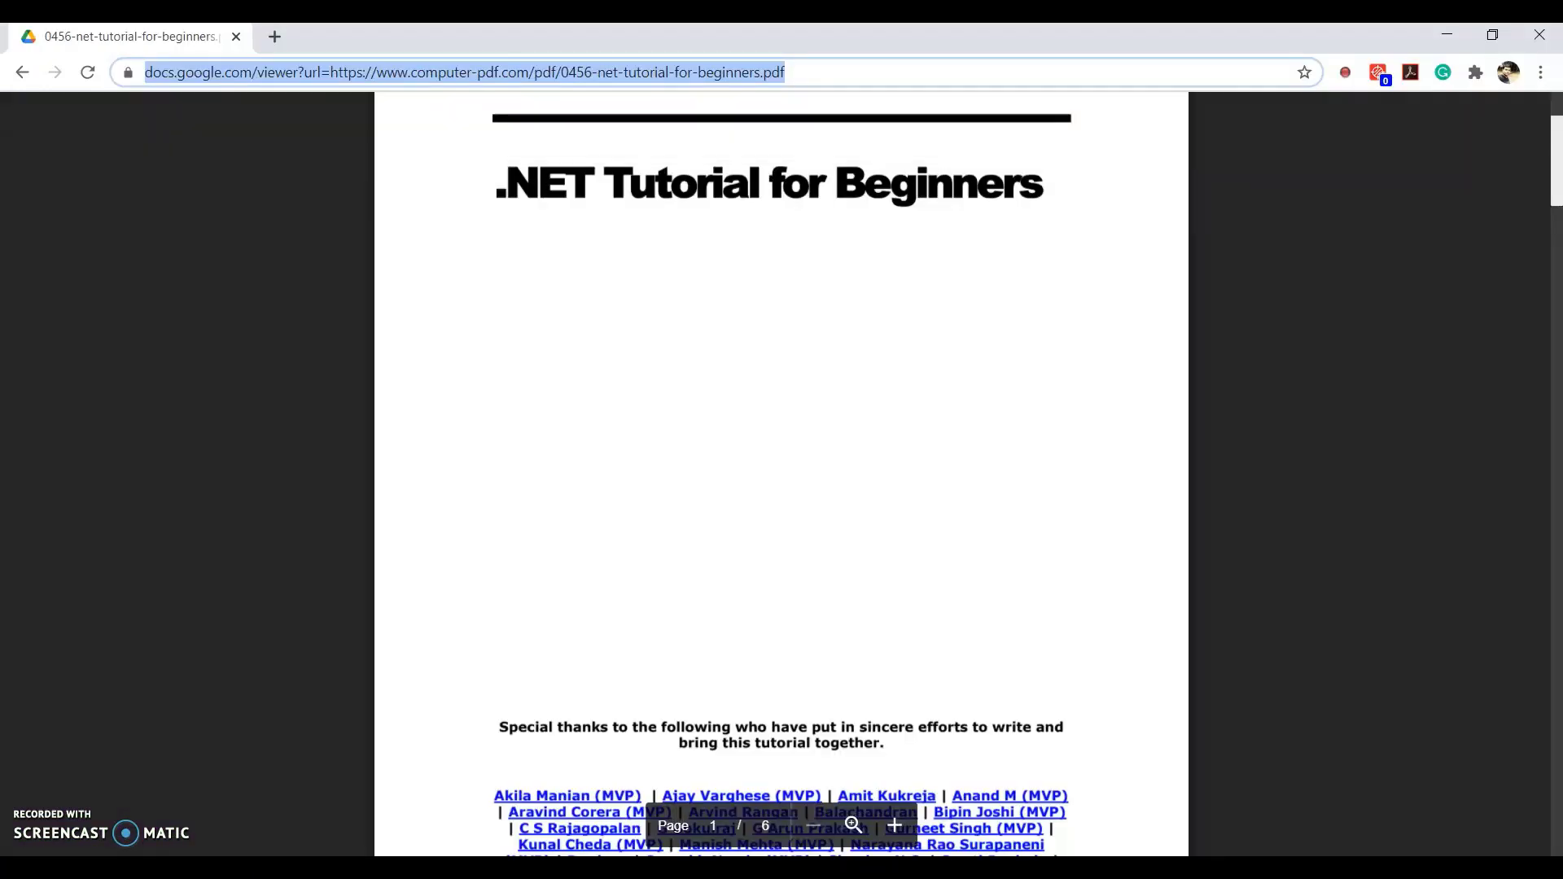
{"action": "key", "text": "Return"}
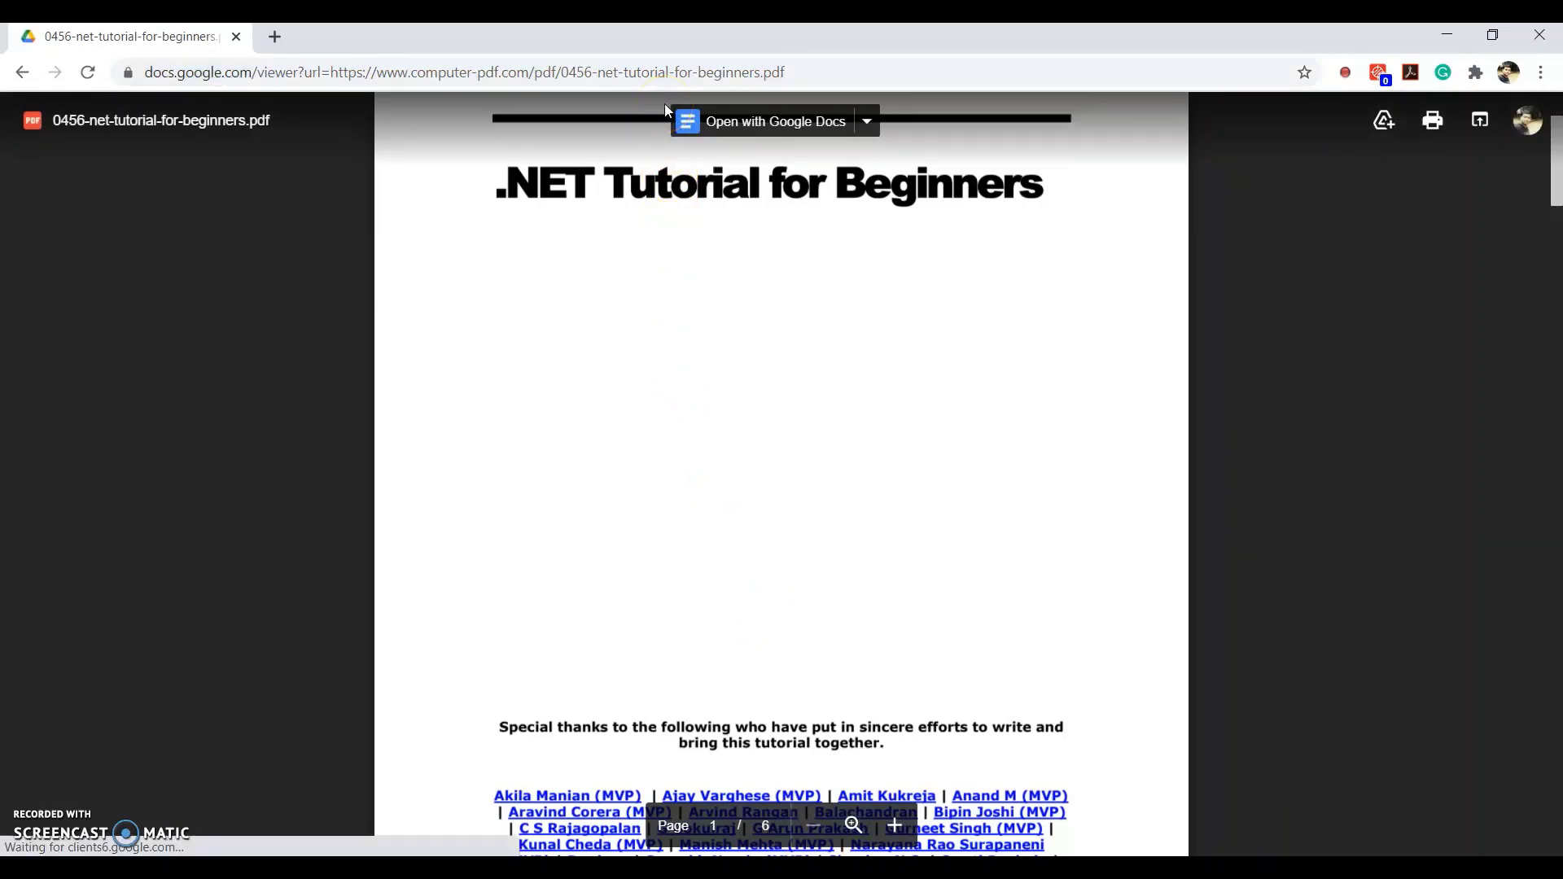
{"action": "key", "text": "alt+Tab"}
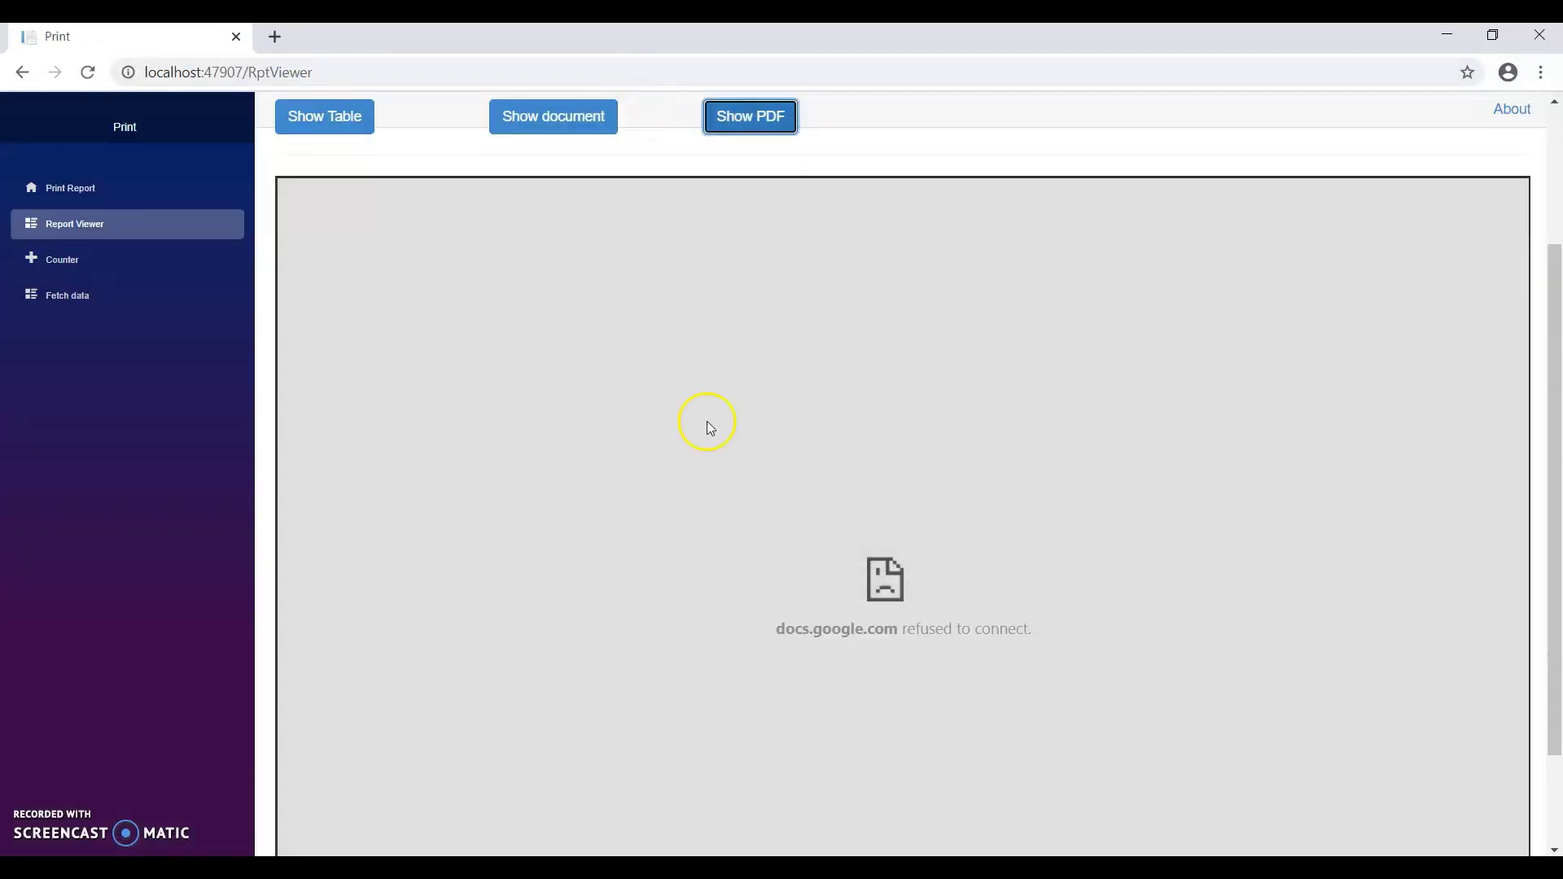
{"action": "left_click", "coordinate": [895, 584]}
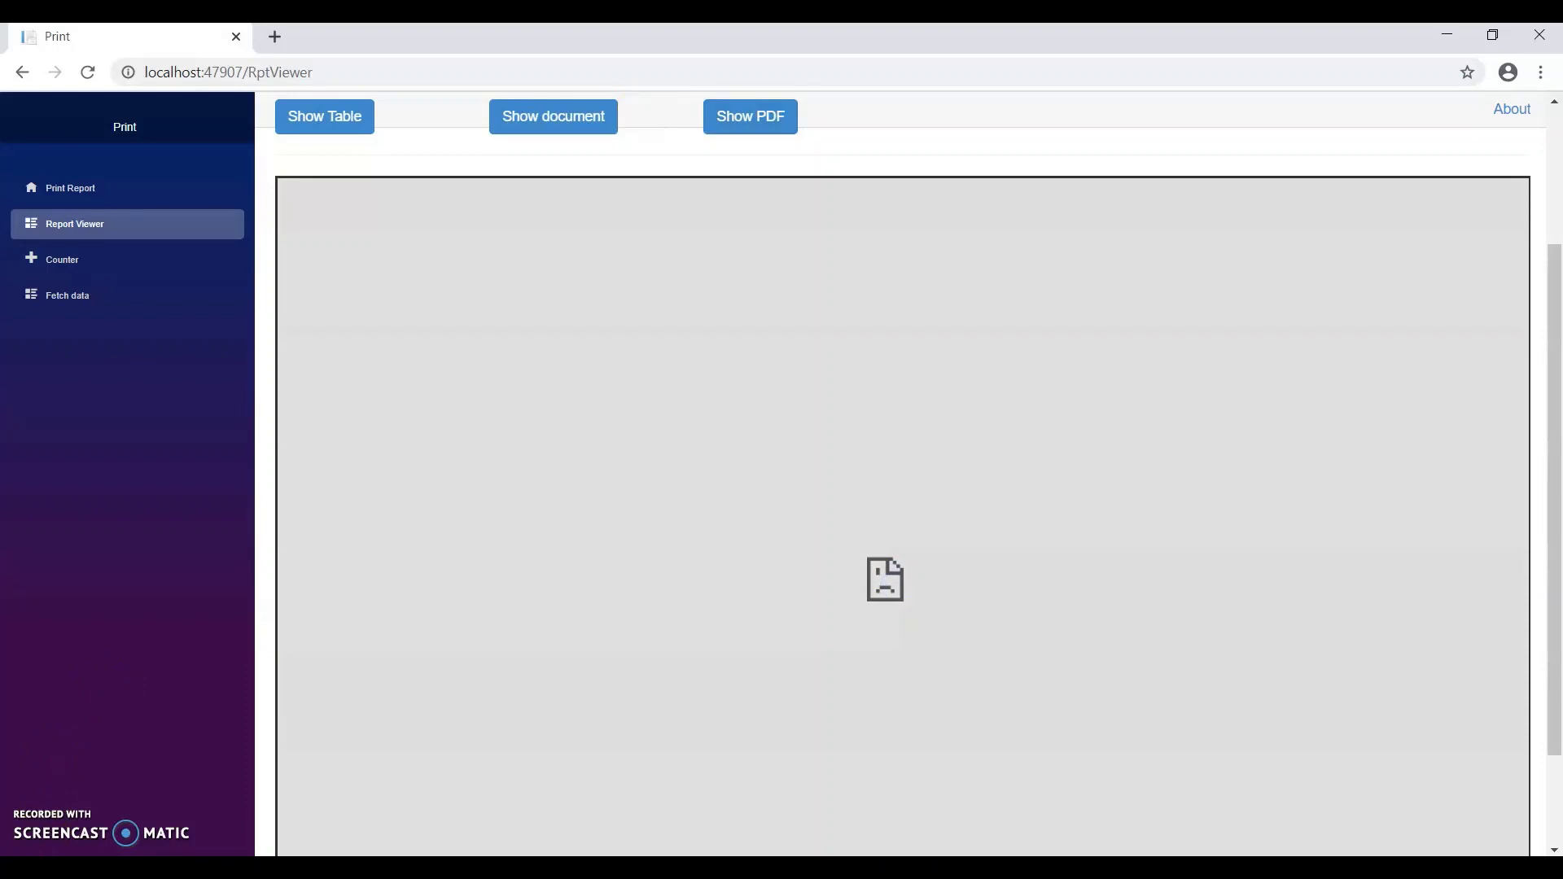
{"action": "key", "text": "alt+Tab"}
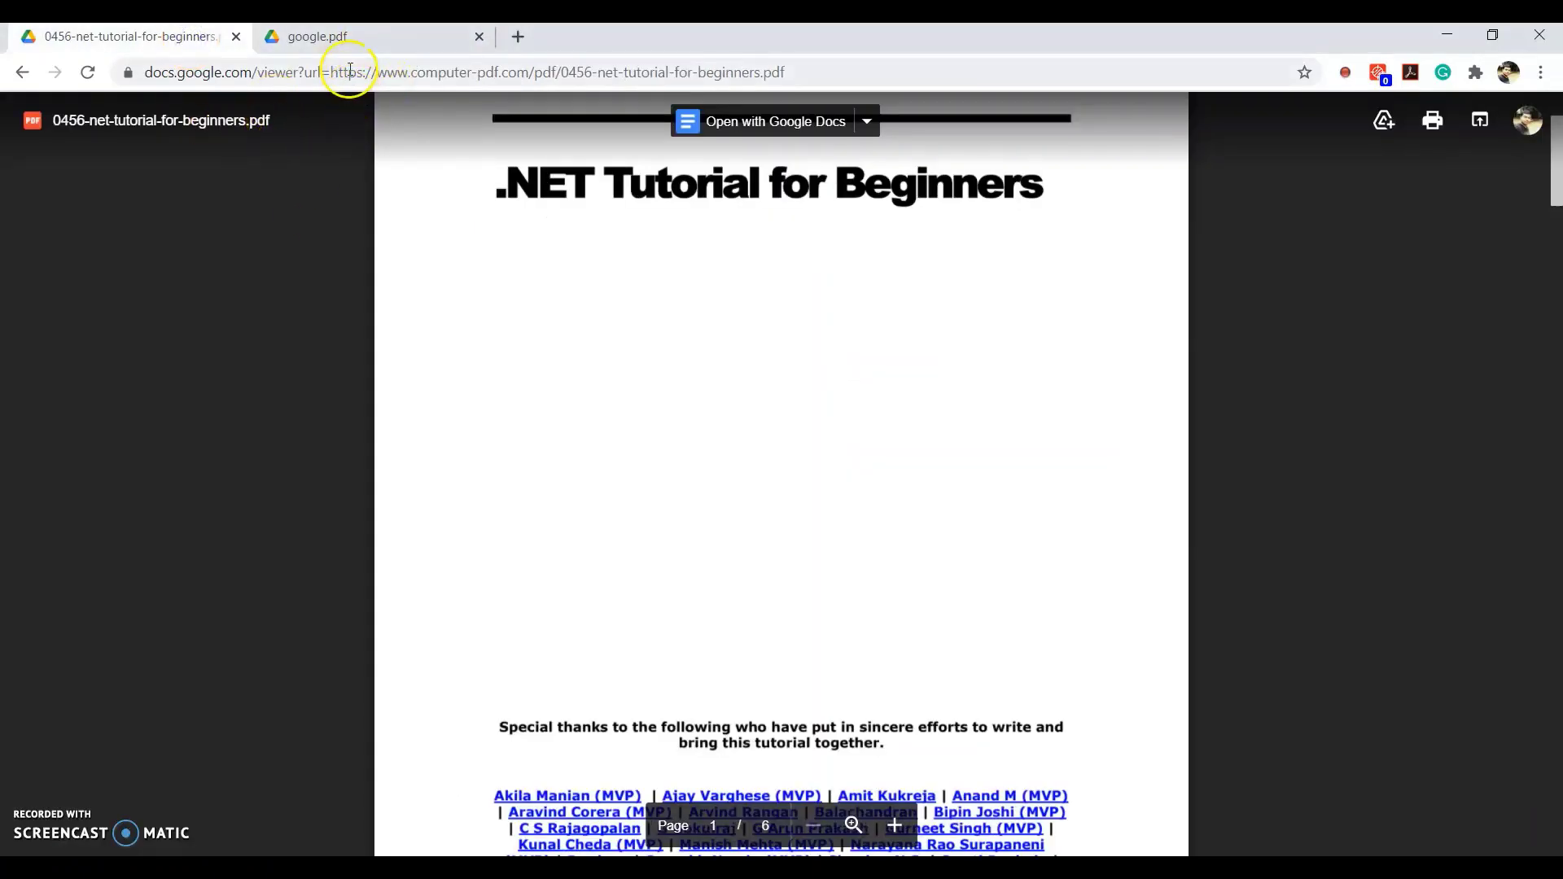
{"action": "key", "text": "ctrl+Tab"}
Step: Replace the ShowPdf iframe src with the copied Stanford google.pdf gview address
{"action": "left_click", "coordinate": [448, 66]}
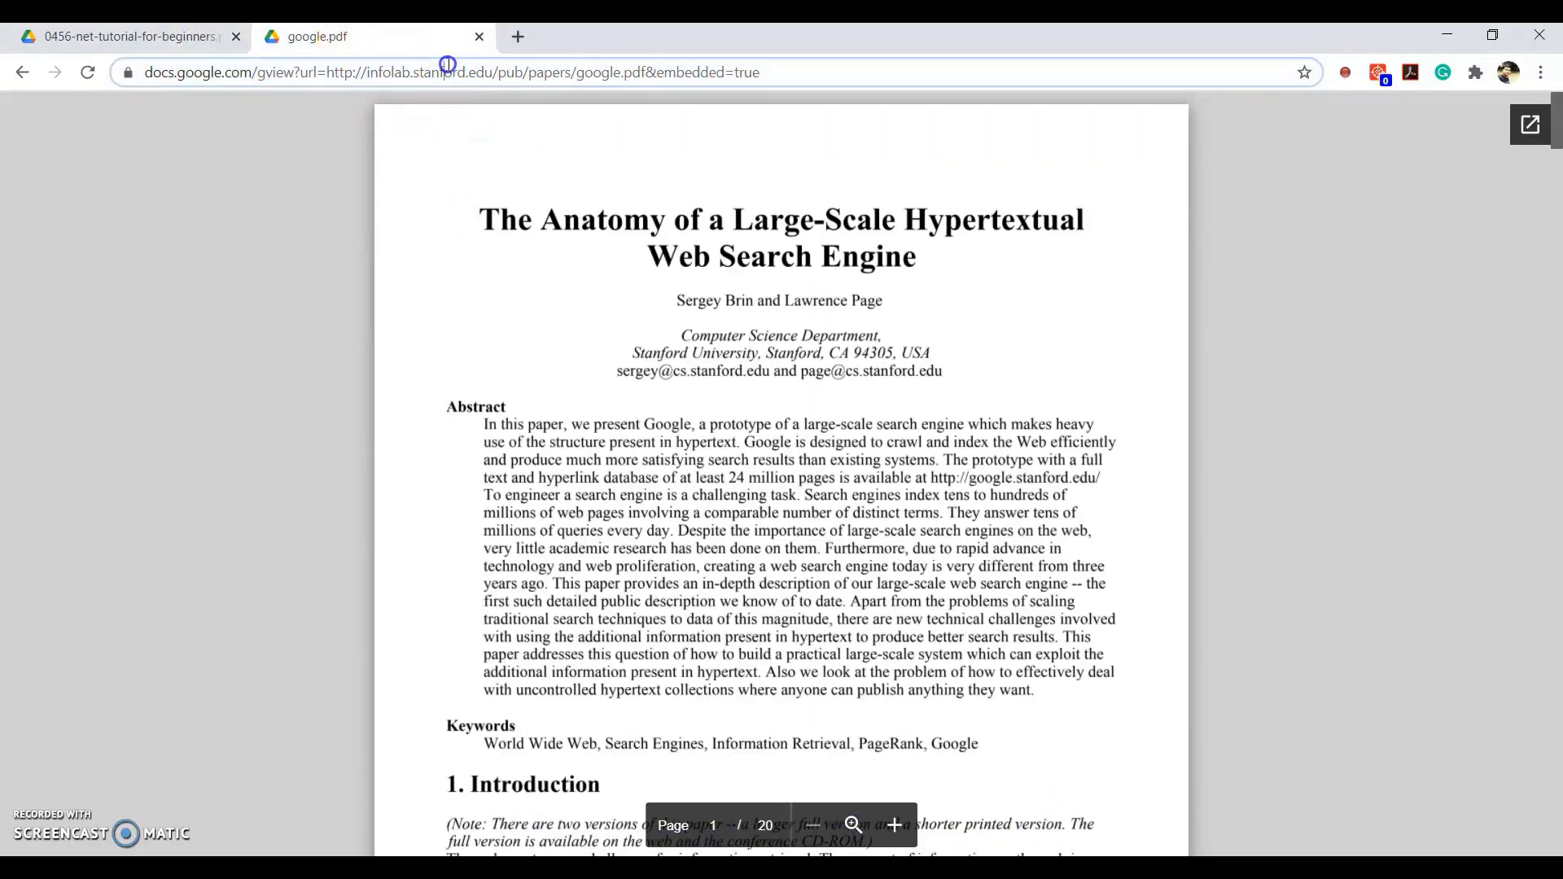
{"action": "key", "text": "alt+Tab"}
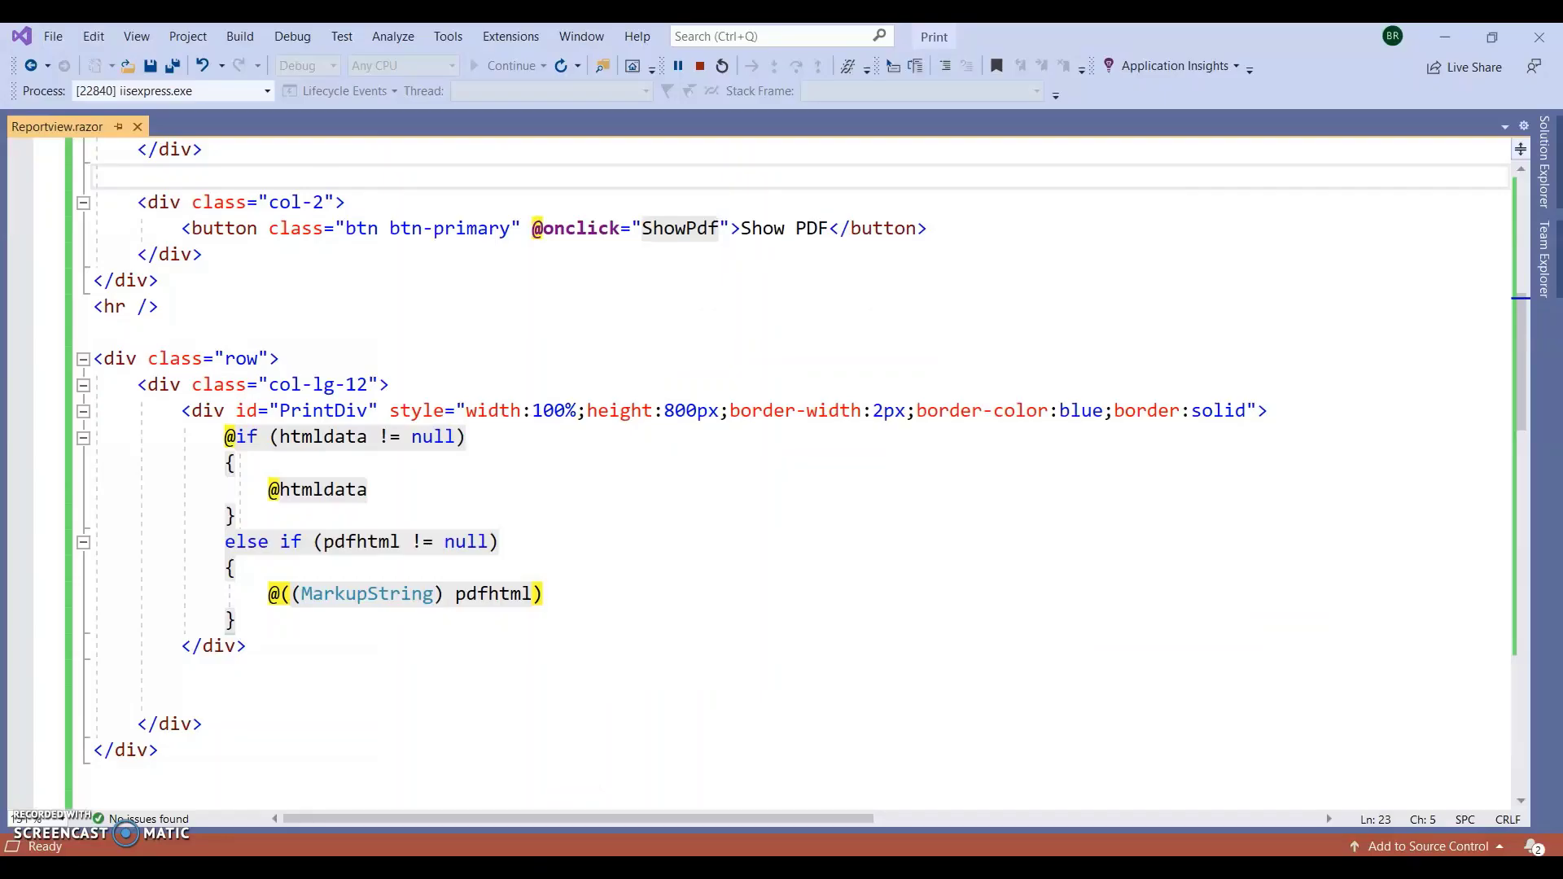
{"action": "scroll", "coordinate": [674, 558], "scroll_direction": "down", "scroll_amount": 10}
{"action": "scroll", "coordinate": [674, 558], "scroll_direction": "down", "scroll_amount": 4}
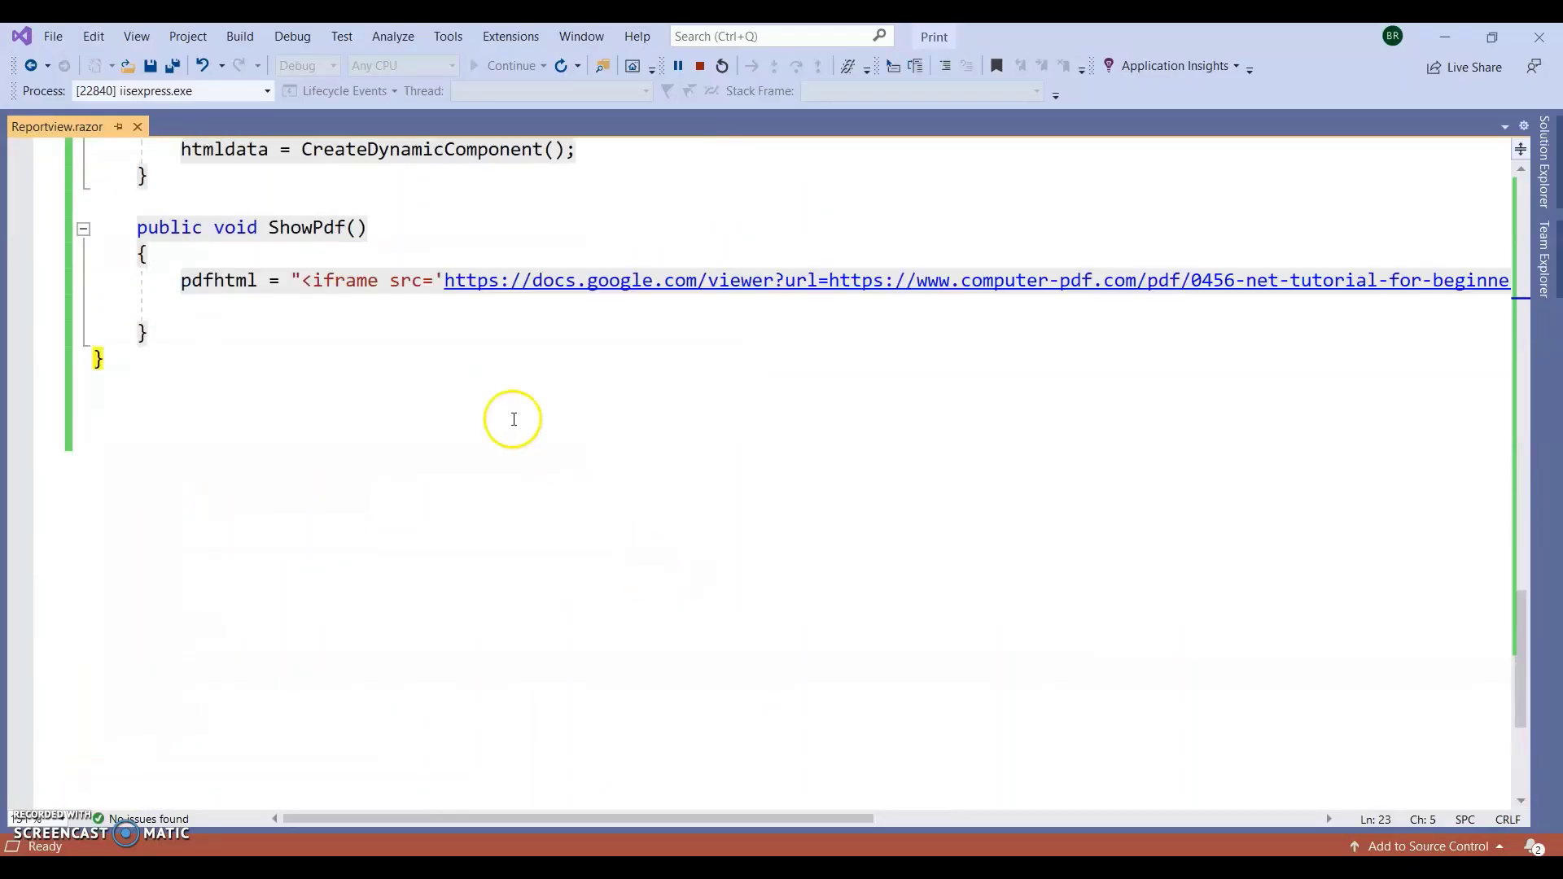
{"action": "left_click", "coordinate": [443, 284]}
{"action": "left_click_drag", "start_coordinate": [515, 826], "coordinate": [789, 827]}
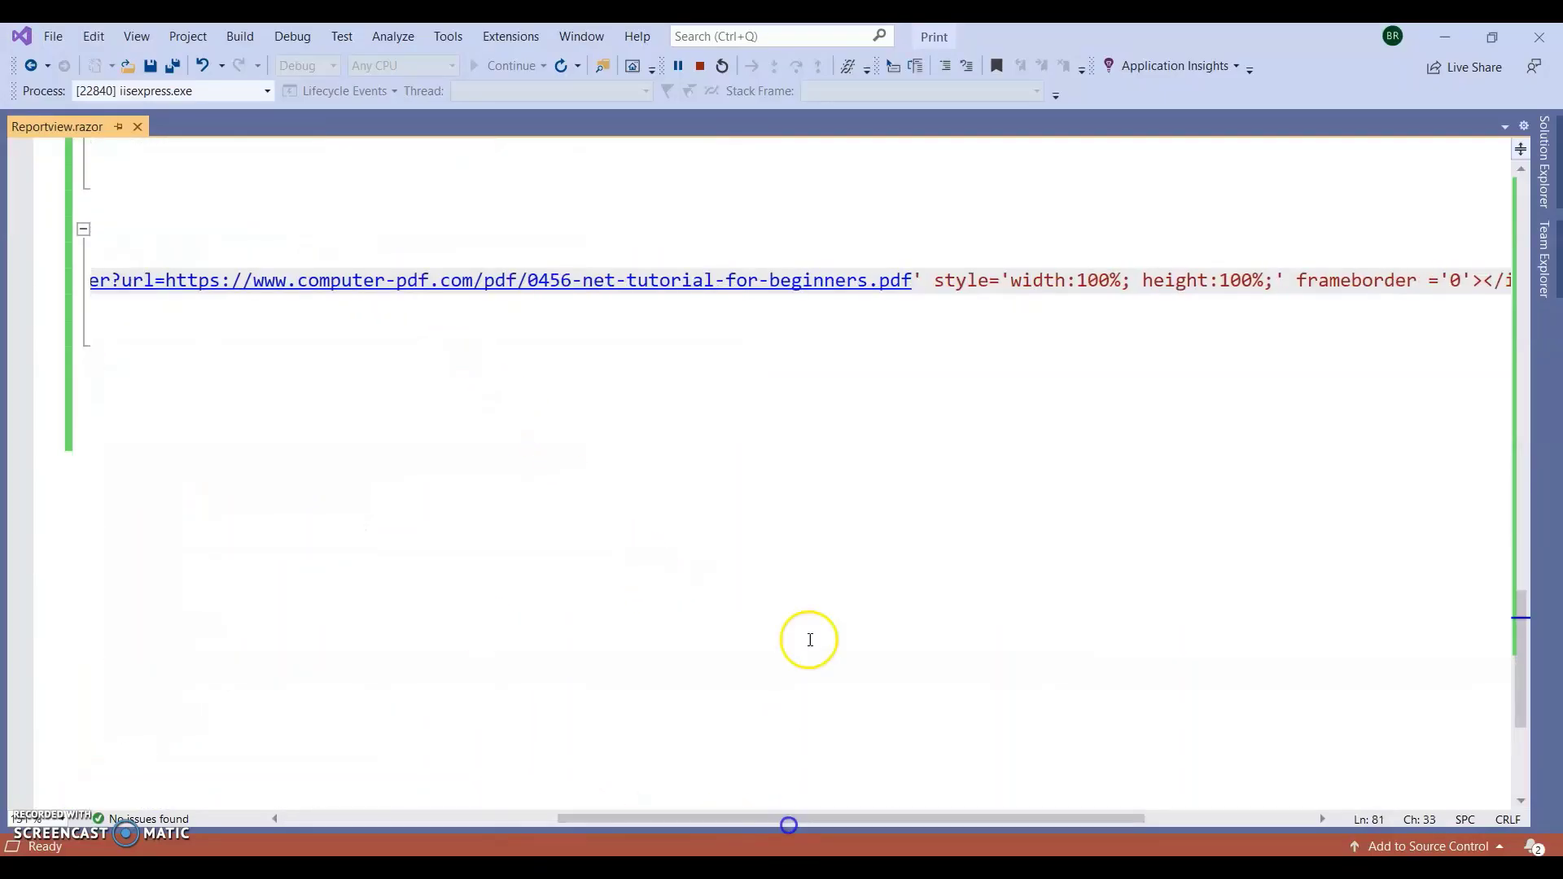
{"action": "left_click", "coordinate": [910, 281], "text": "shift"}
{"action": "key", "text": "ctrl+v"}
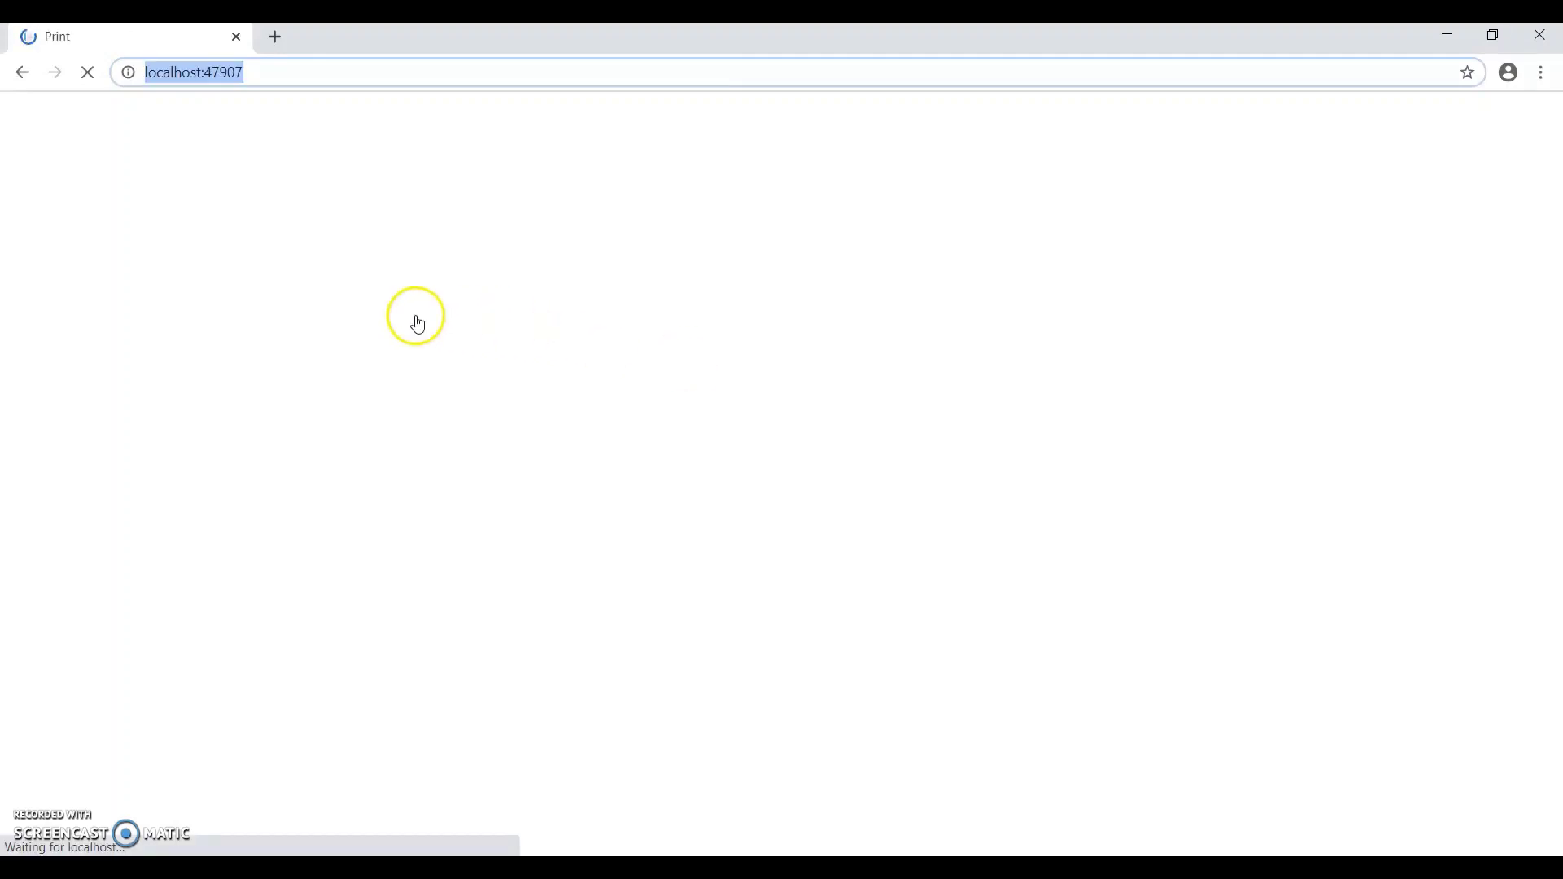
Step: Embed the Stanford paper via Show PDF, recheck the table, invoice and PDF, and reload
{"action": "left_click", "coordinate": [95, 229]}
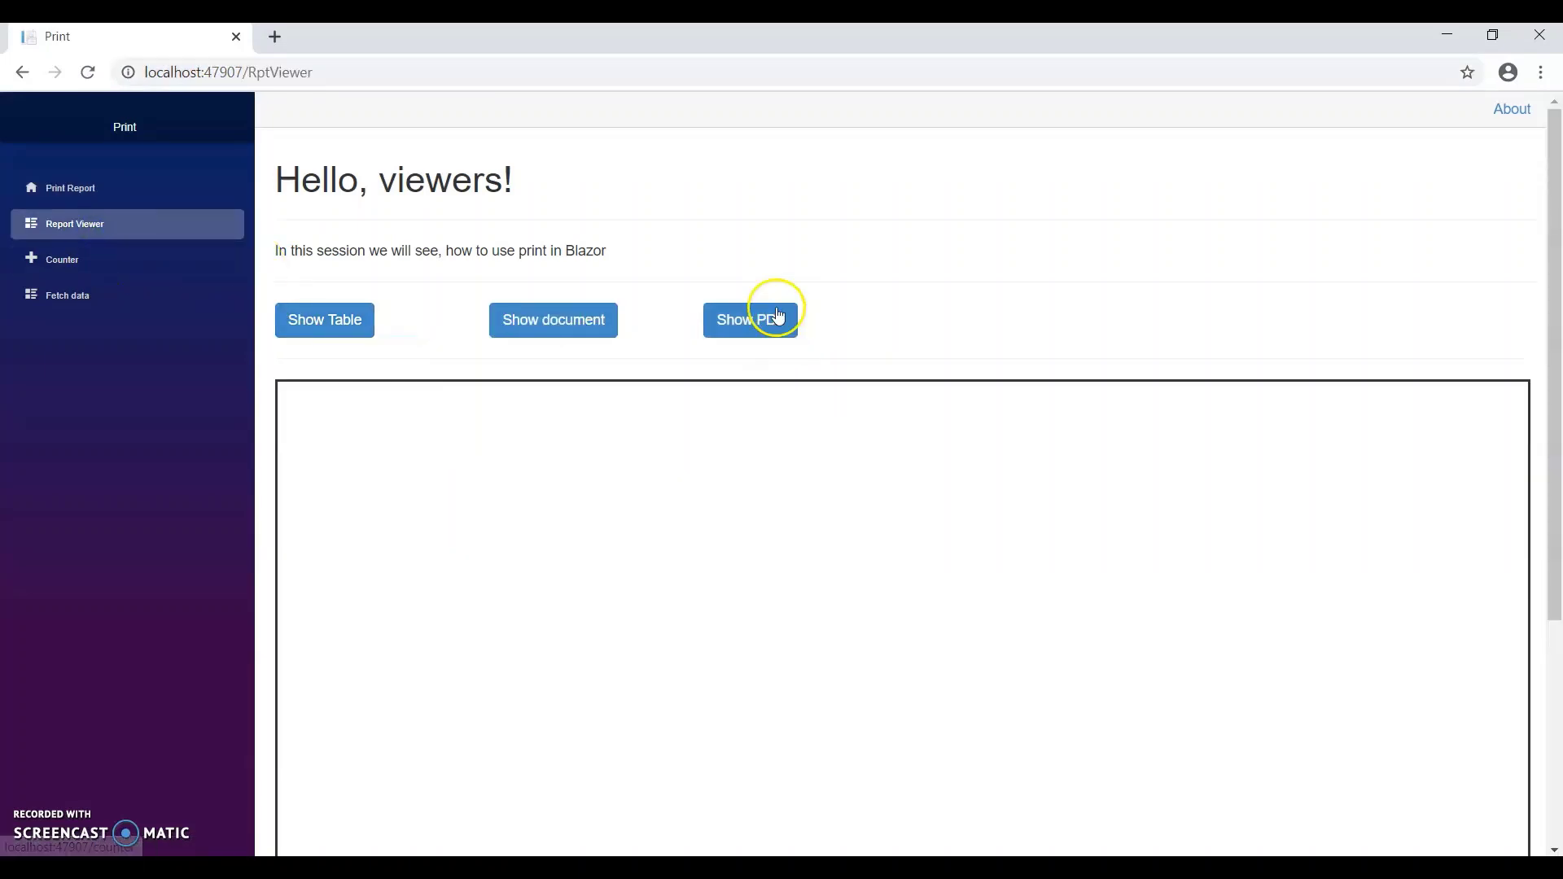
{"action": "left_click", "coordinate": [775, 315]}
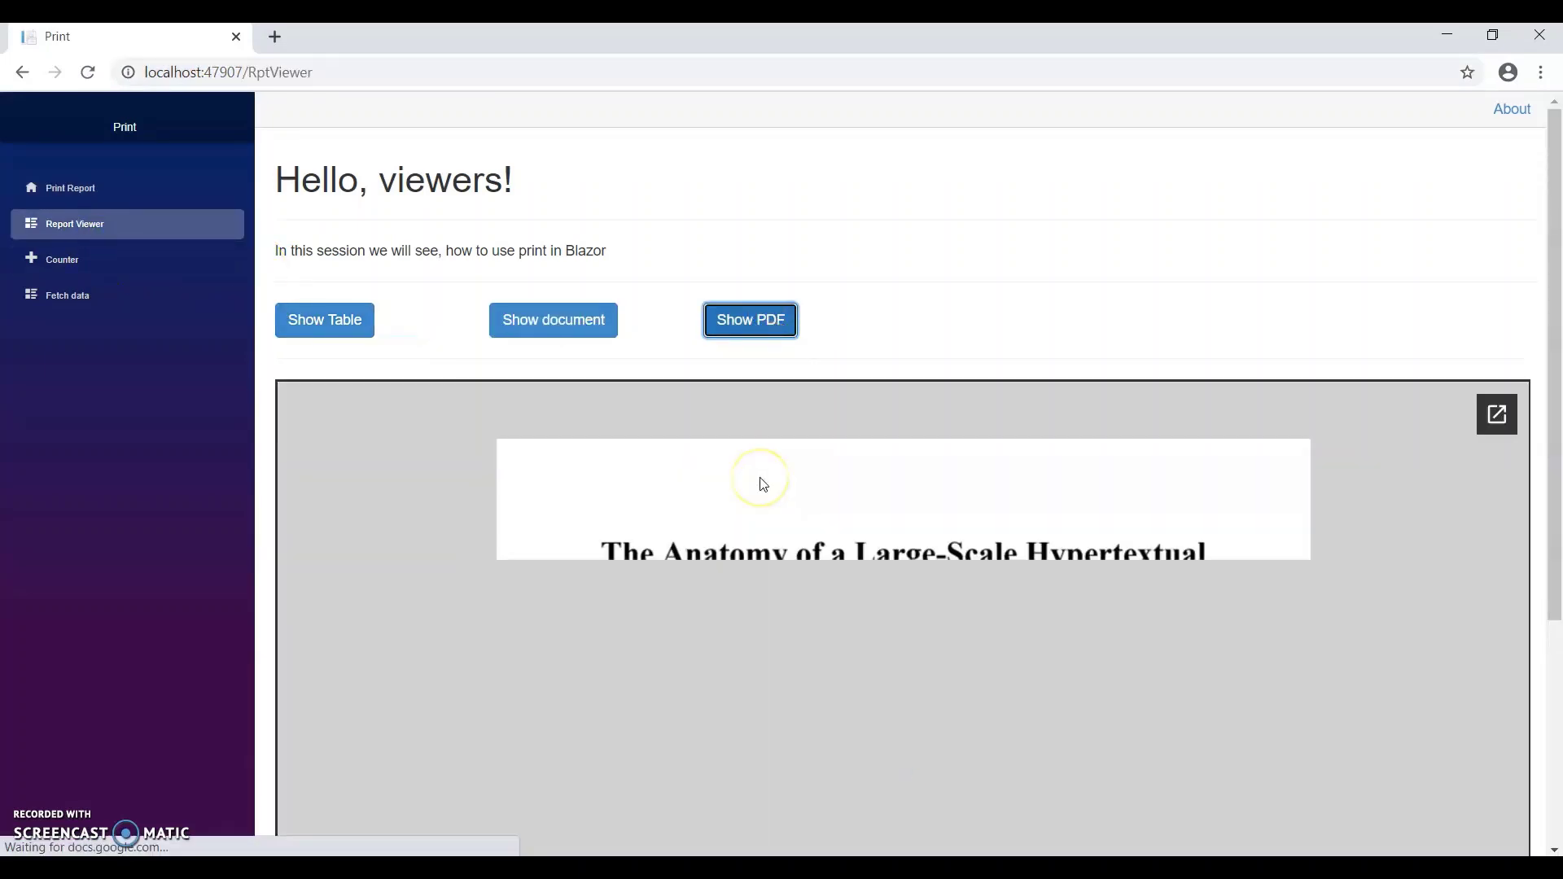
{"action": "scroll", "coordinate": [760, 484], "scroll_direction": "down", "scroll_amount": 2}
{"action": "scroll", "coordinate": [759, 484], "scroll_direction": "down", "scroll_amount": 2}
{"action": "scroll", "coordinate": [760, 484], "scroll_direction": "up", "scroll_amount": 2}
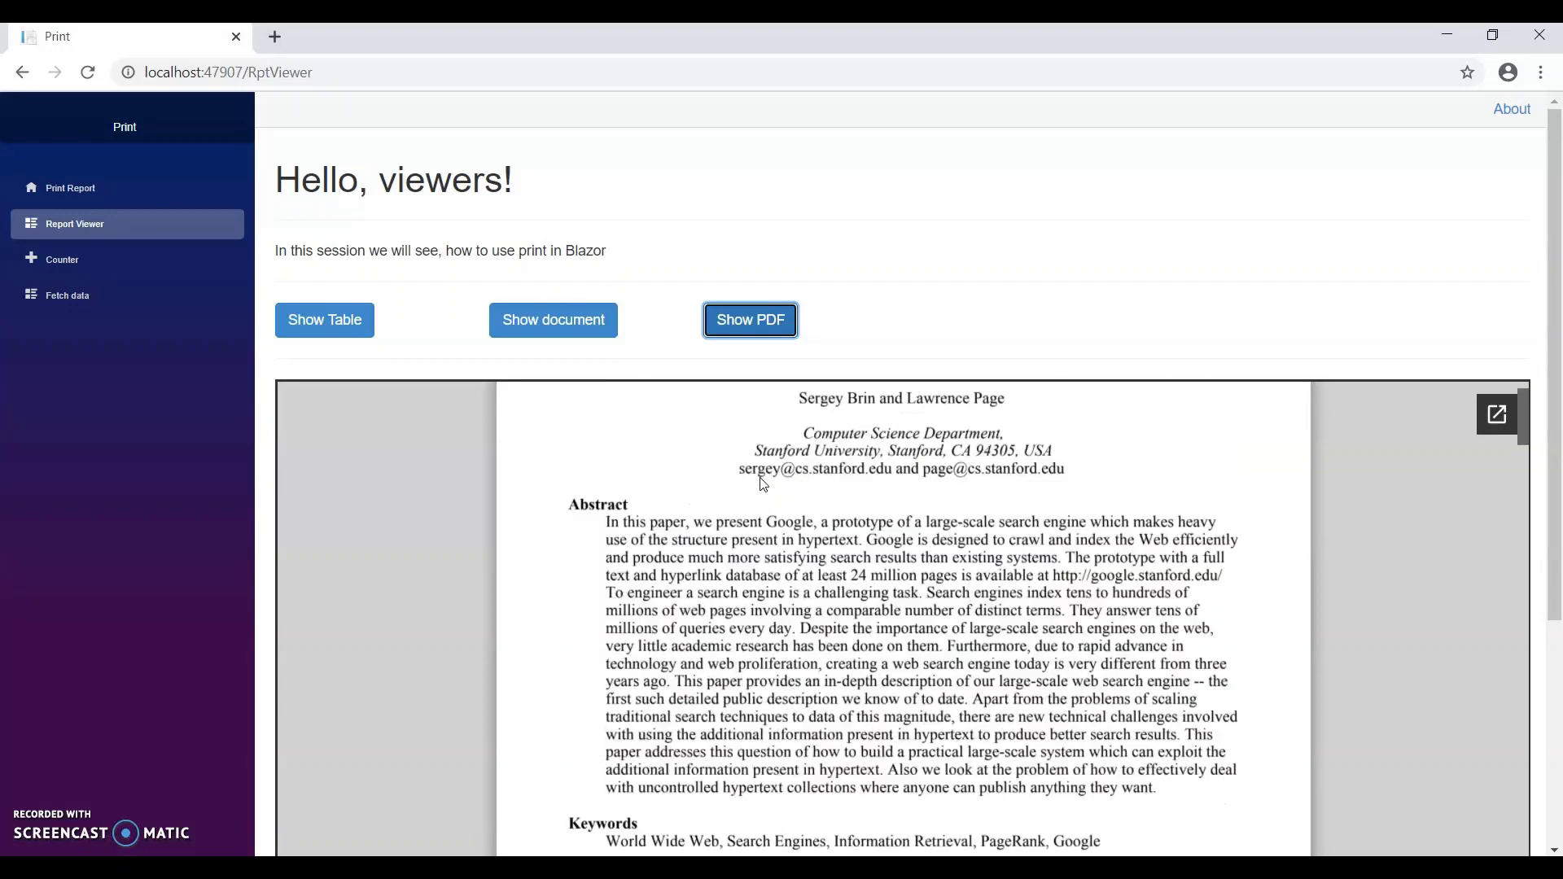
{"action": "scroll", "coordinate": [760, 483], "scroll_direction": "up", "scroll_amount": 2}
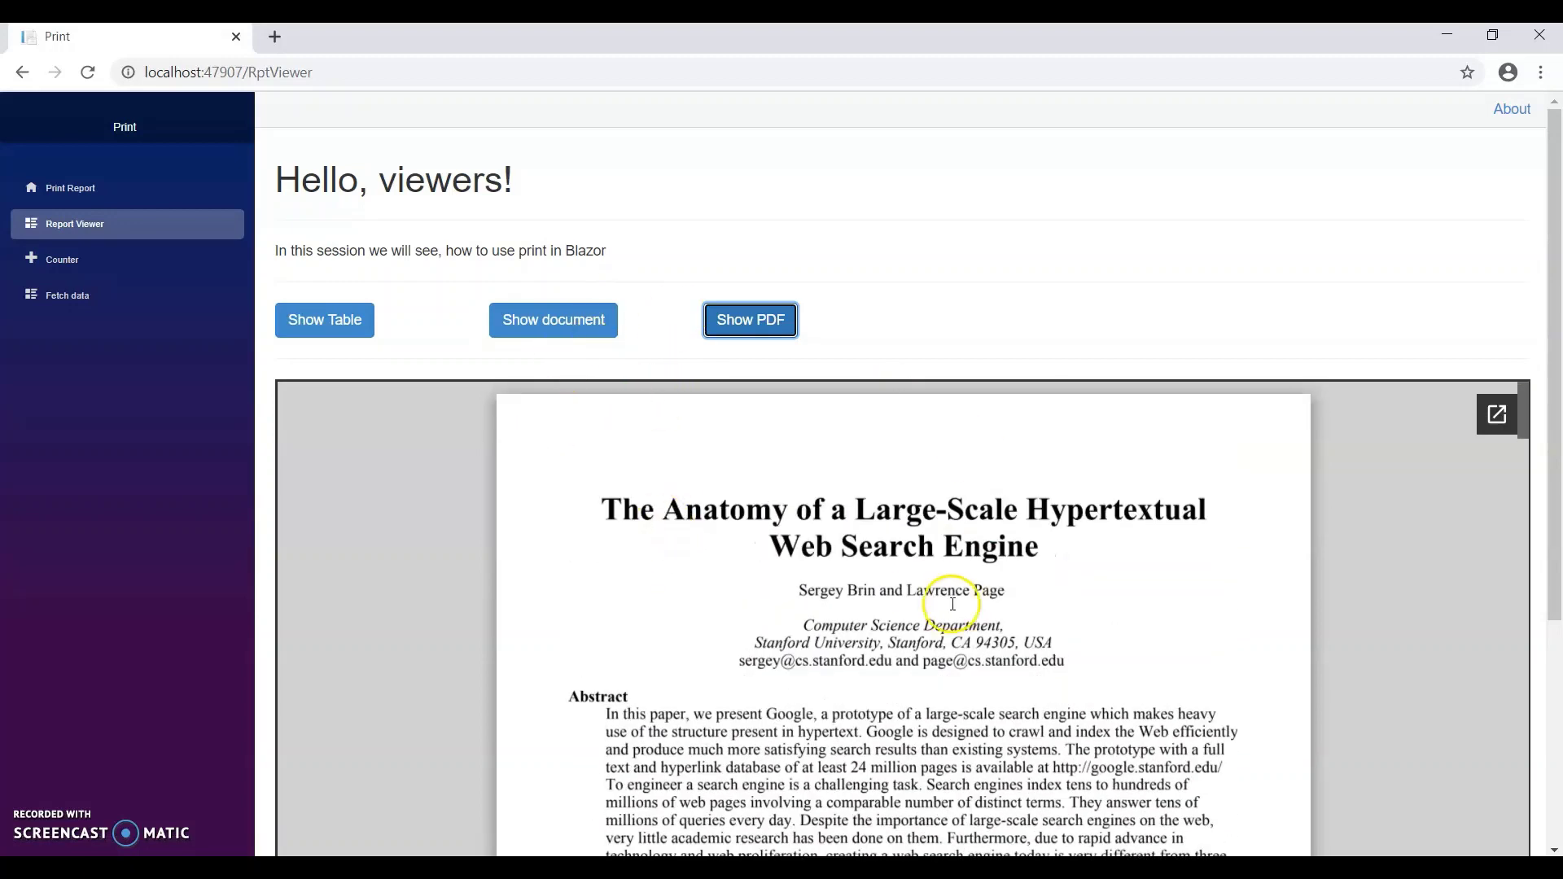
{"action": "left_click", "coordinate": [332, 321]}
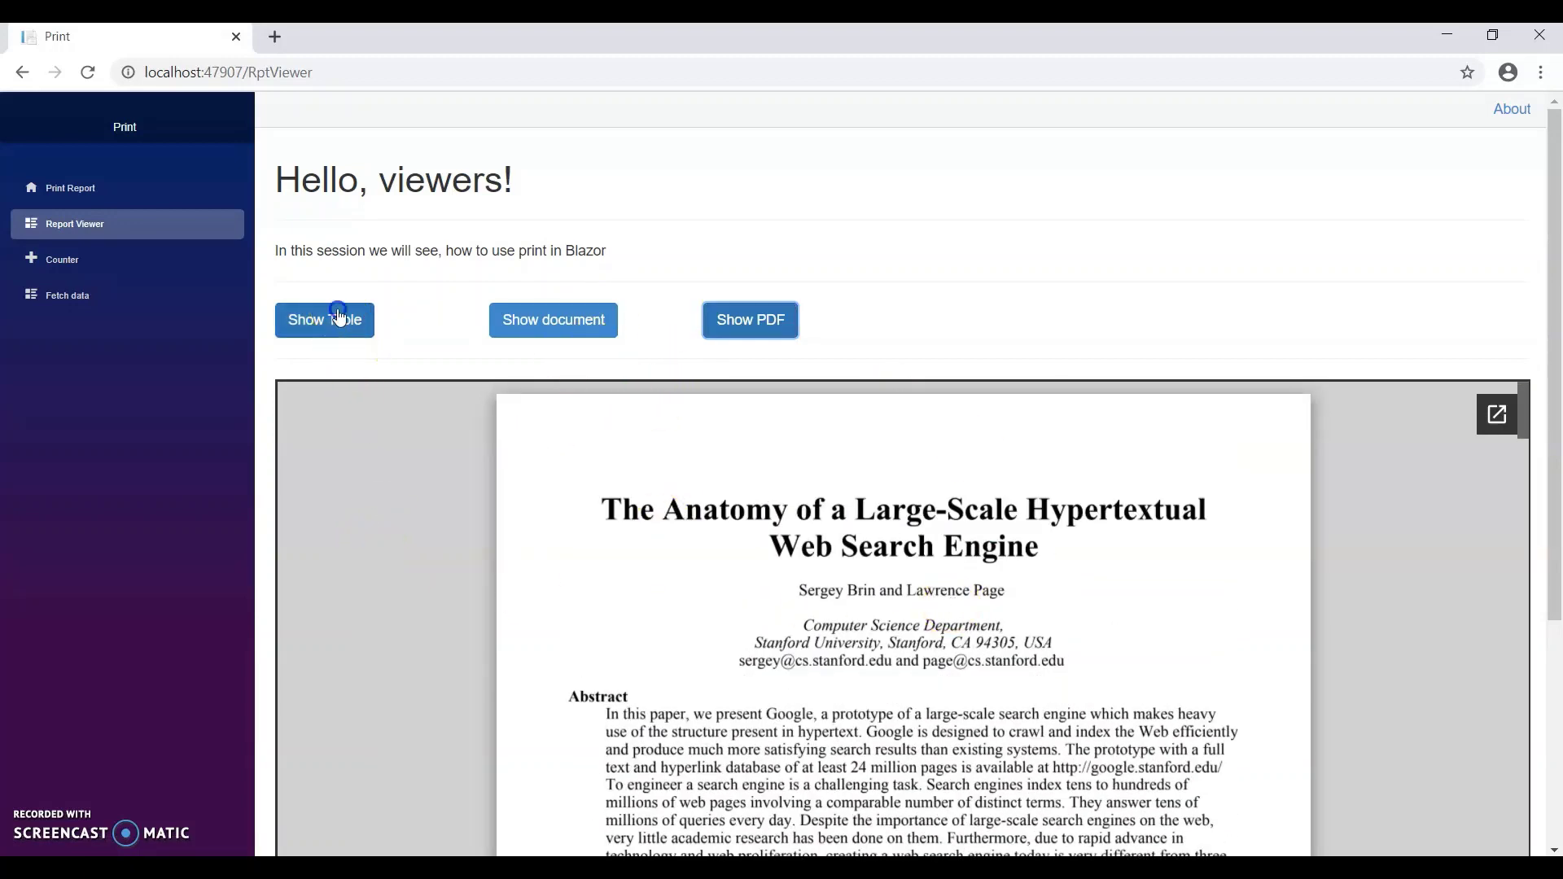
{"action": "left_click", "coordinate": [563, 320]}
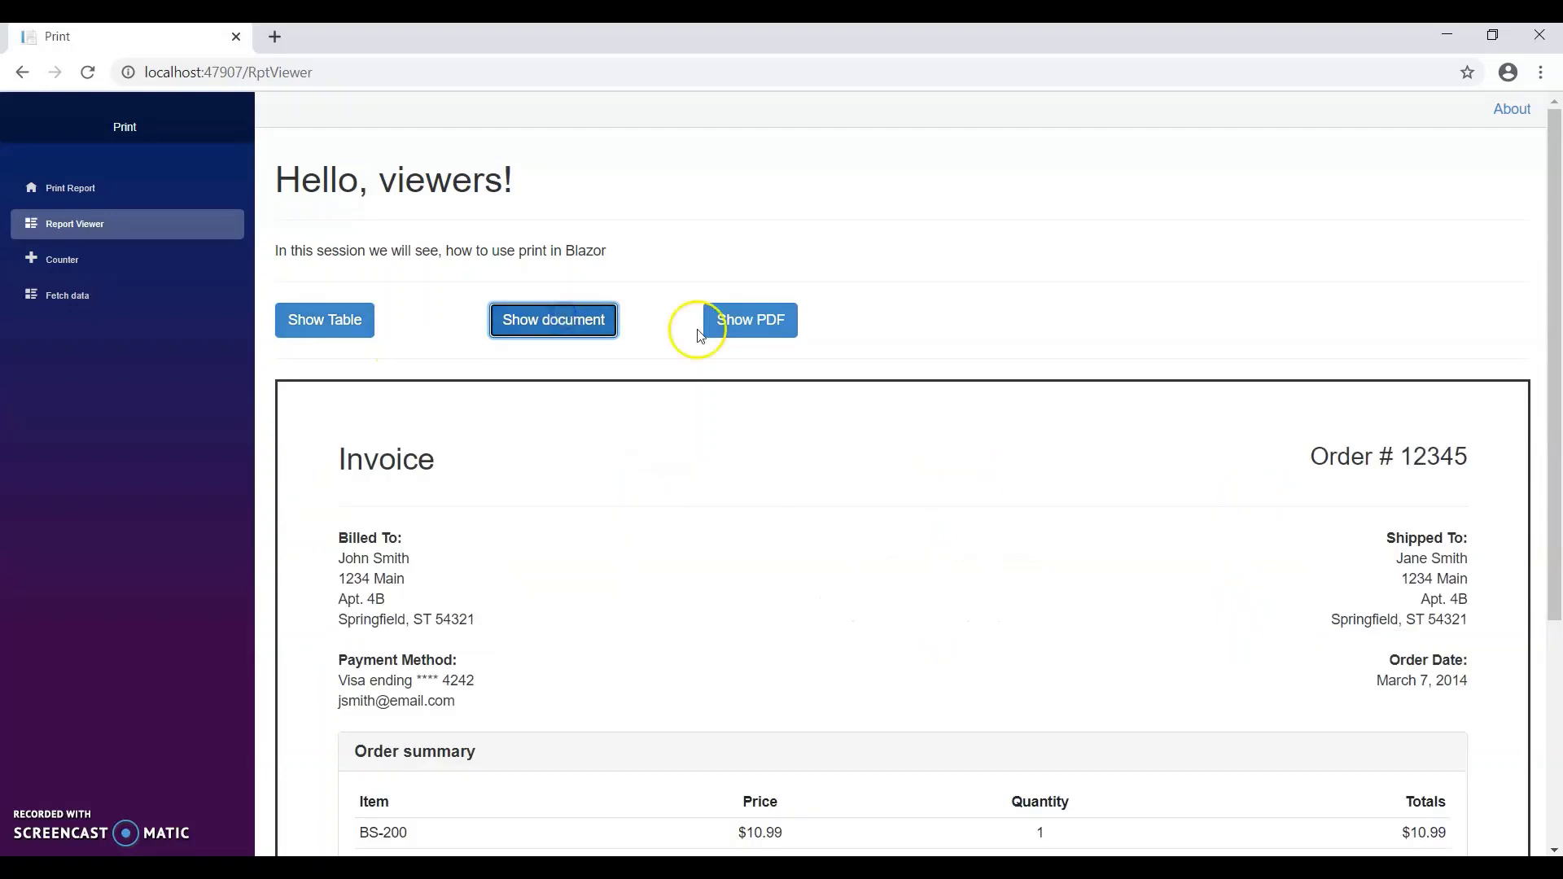
{"action": "left_click", "coordinate": [745, 327]}
{"action": "left_click", "coordinate": [87, 73]}
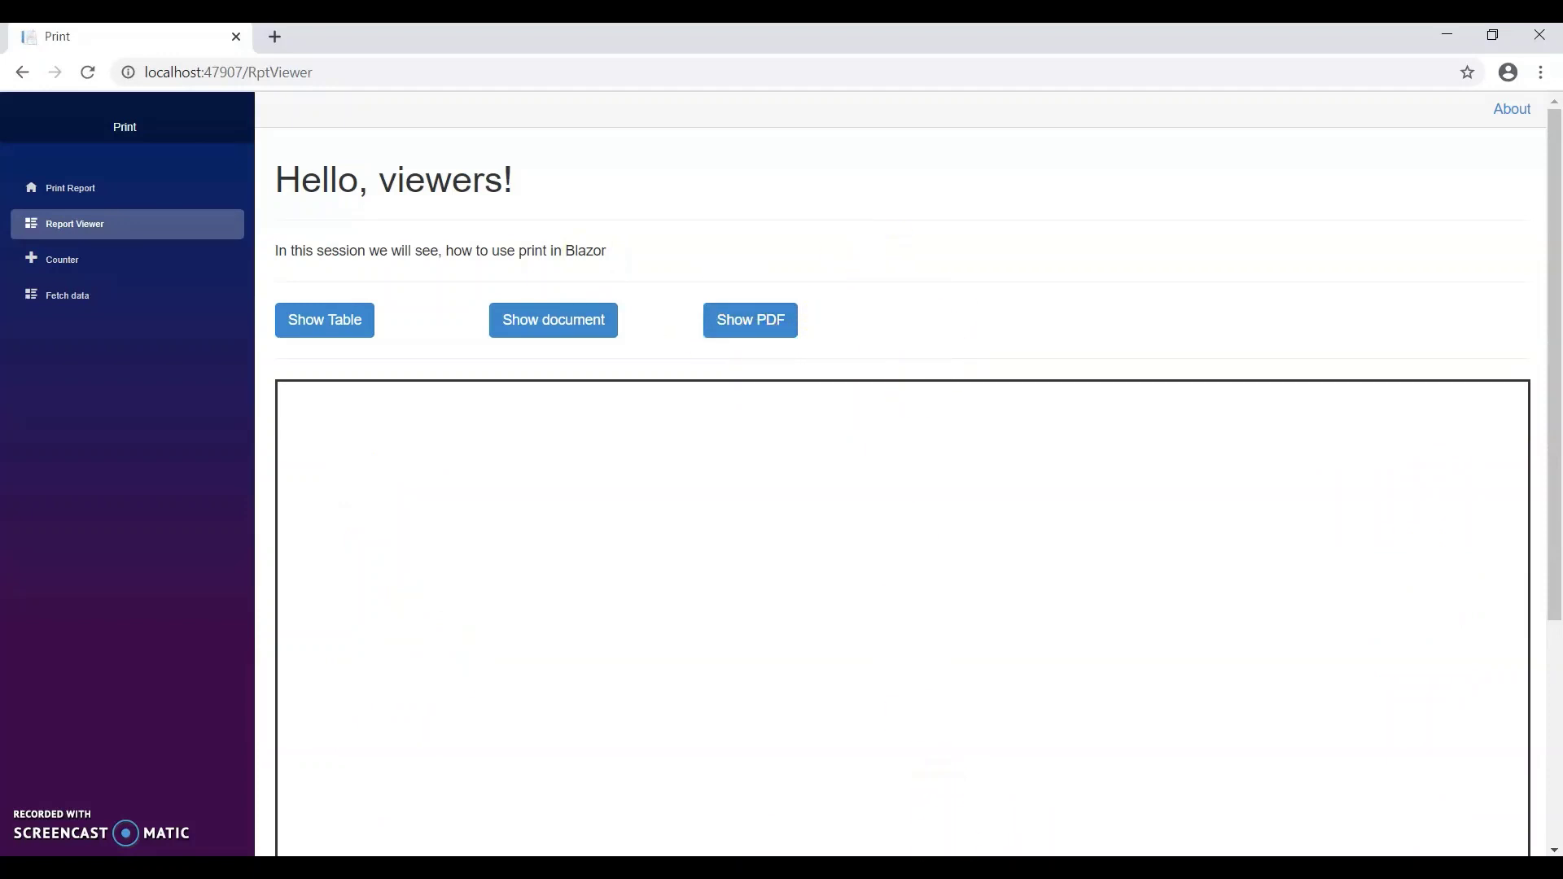
{"action": "key", "text": "alt+Tab"}
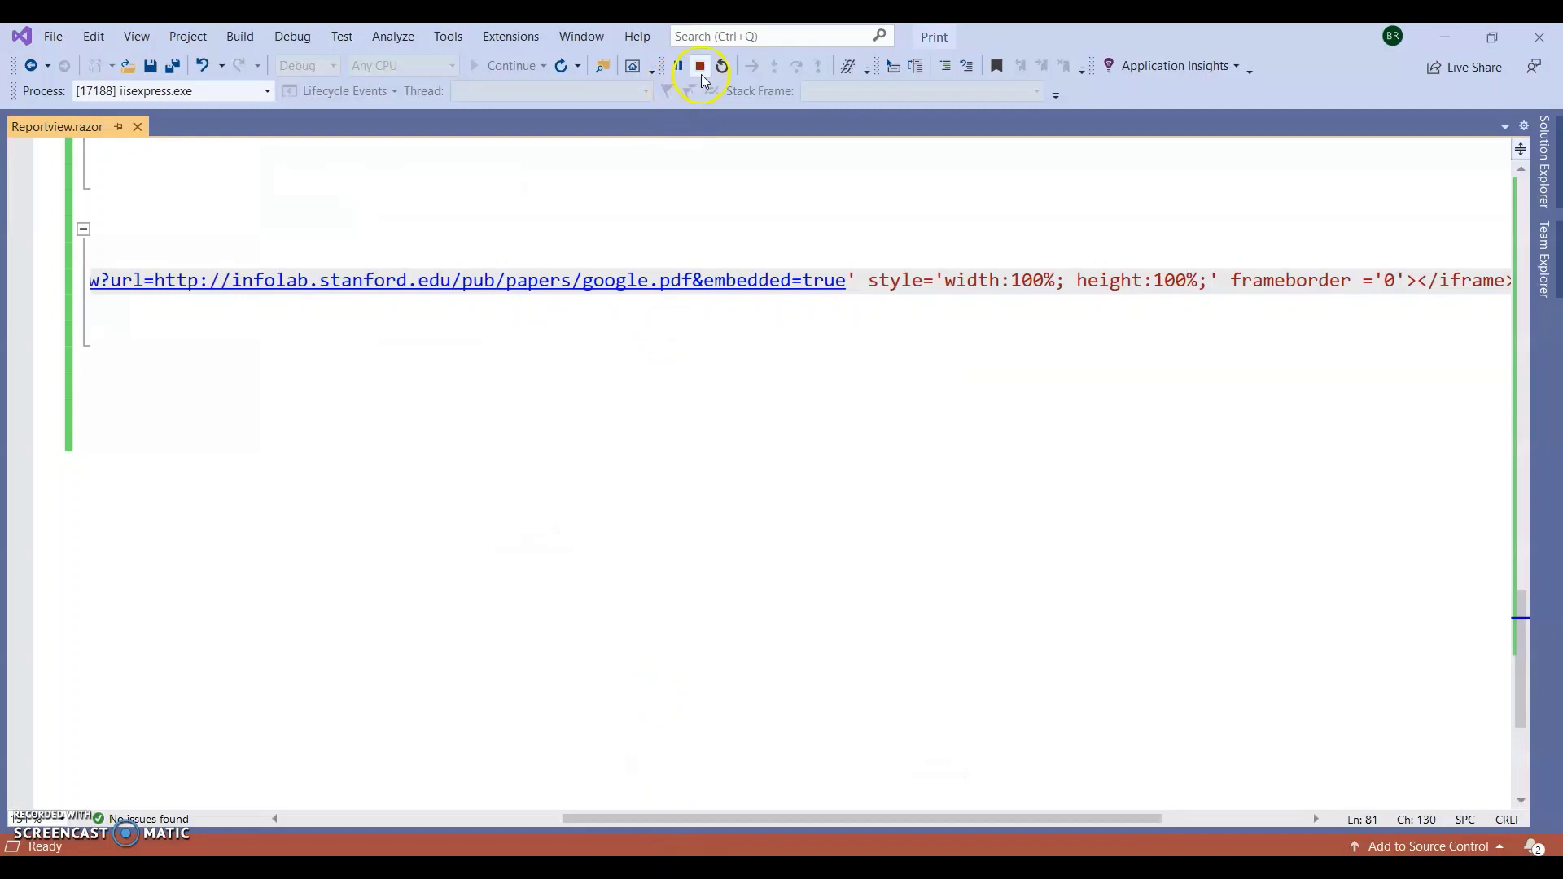
Step: Stop the app, turn PrintDiv's else-if into a plain if, save, and copy the printDiv script
{"action": "left_click", "coordinate": [702, 75]}
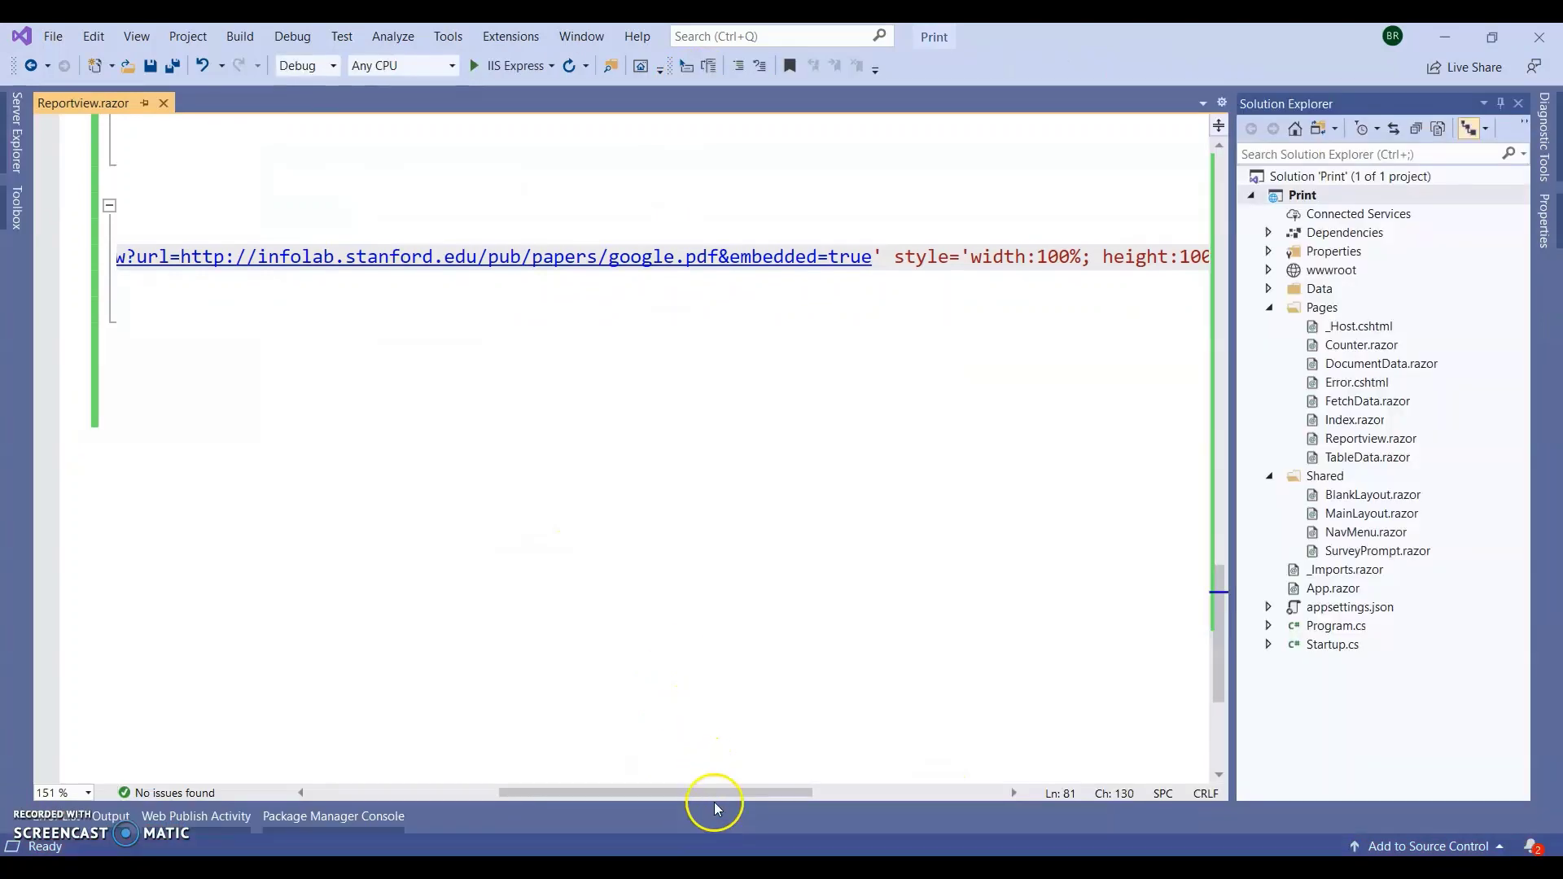
{"action": "left_click_drag", "start_coordinate": [714, 793], "coordinate": [408, 789]}
{"action": "scroll", "coordinate": [353, 513], "scroll_direction": "up", "scroll_amount": 1}
{"action": "scroll", "coordinate": [353, 513], "scroll_direction": "up", "scroll_amount": 9}
{"action": "scroll", "coordinate": [354, 514], "scroll_direction": "up", "scroll_amount": 6}
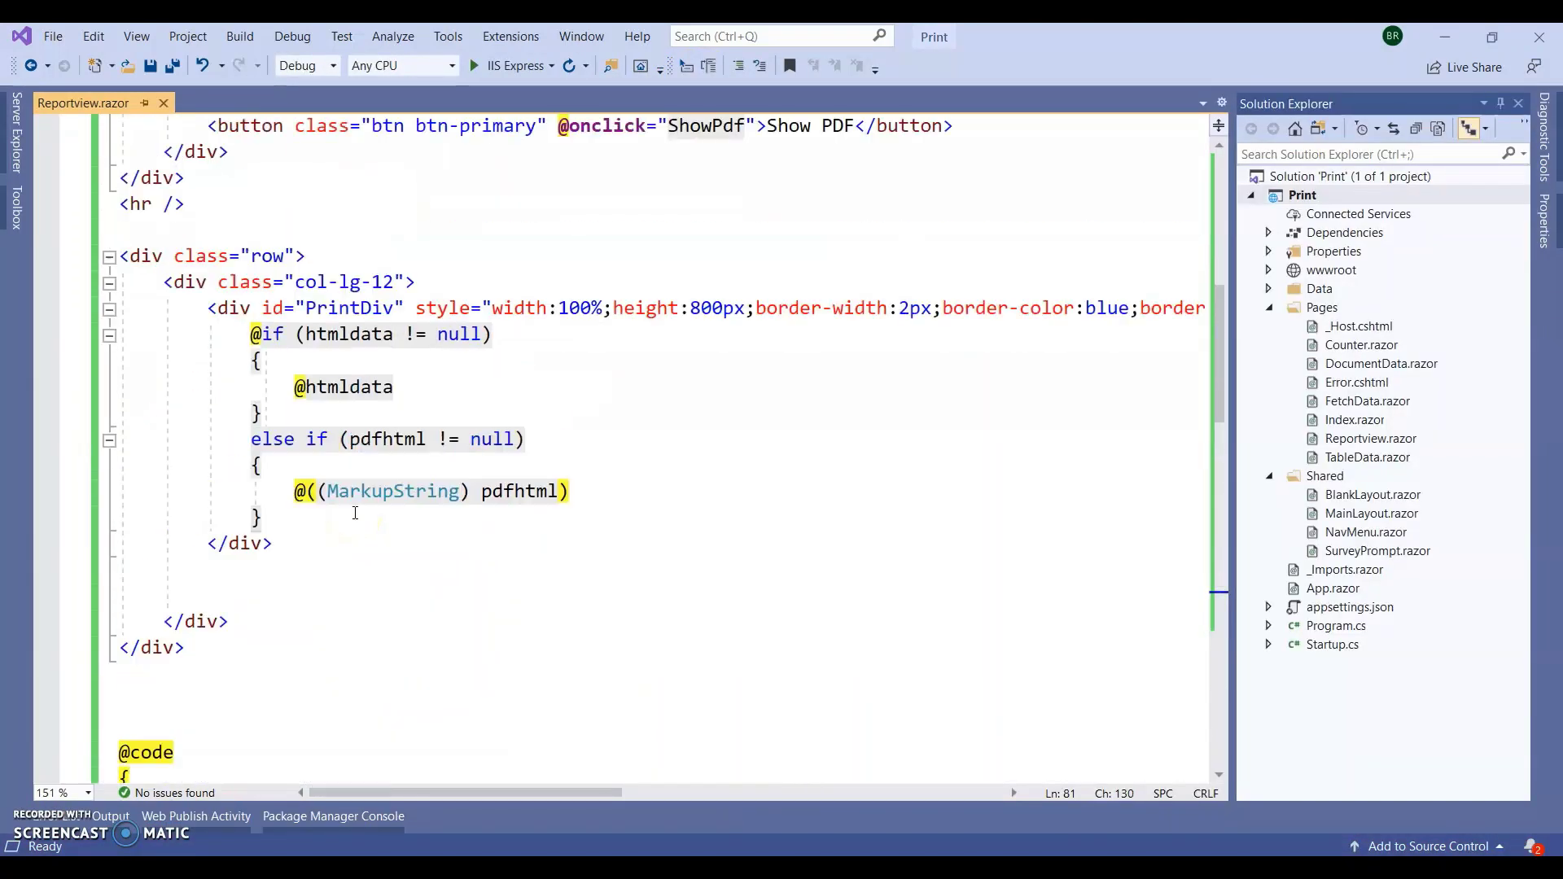
{"action": "left_click_drag", "start_coordinate": [294, 443], "coordinate": [284, 439]}
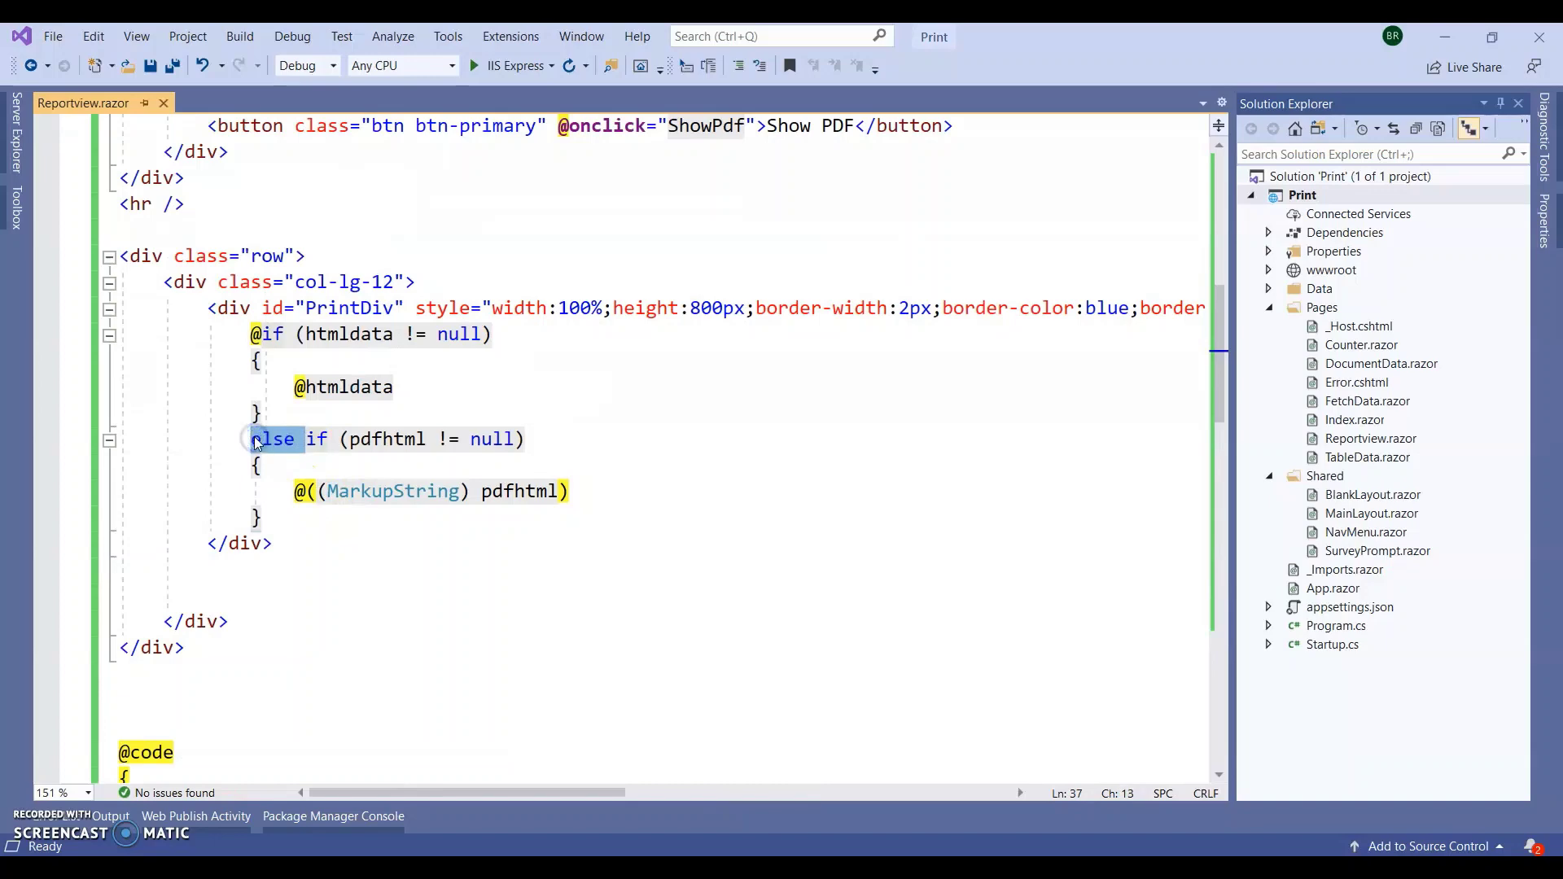
{"action": "key", "text": "BackSpace"}
{"action": "type", "text": "@"}
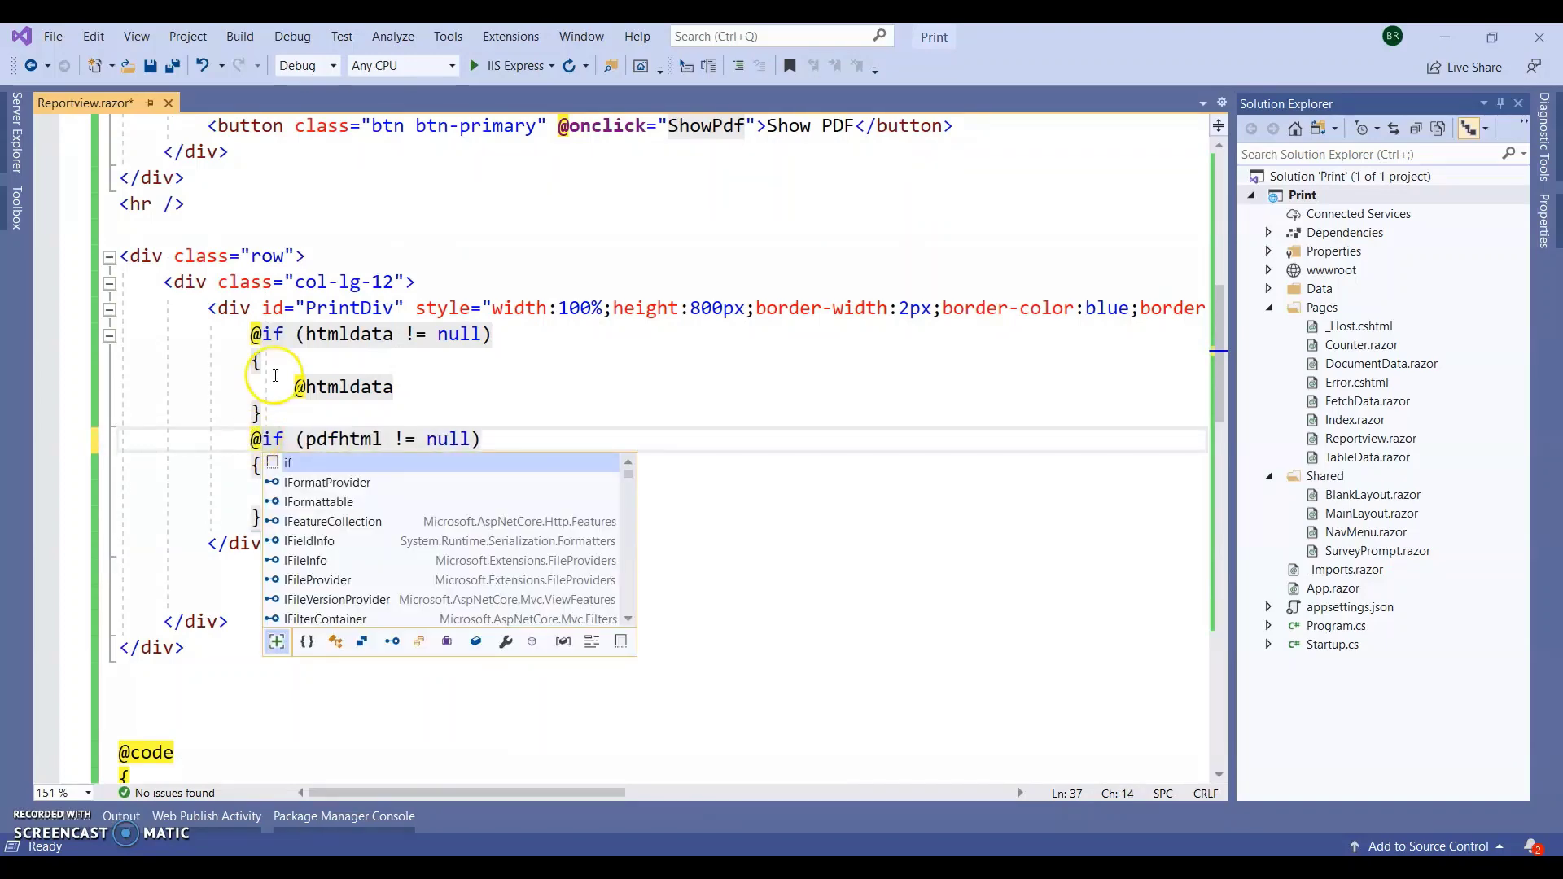
{"action": "left_click", "coordinate": [283, 415]}
{"action": "key", "text": "ctrl+s"}
{"action": "scroll", "coordinate": [350, 516], "scroll_direction": "down", "scroll_amount": 4}
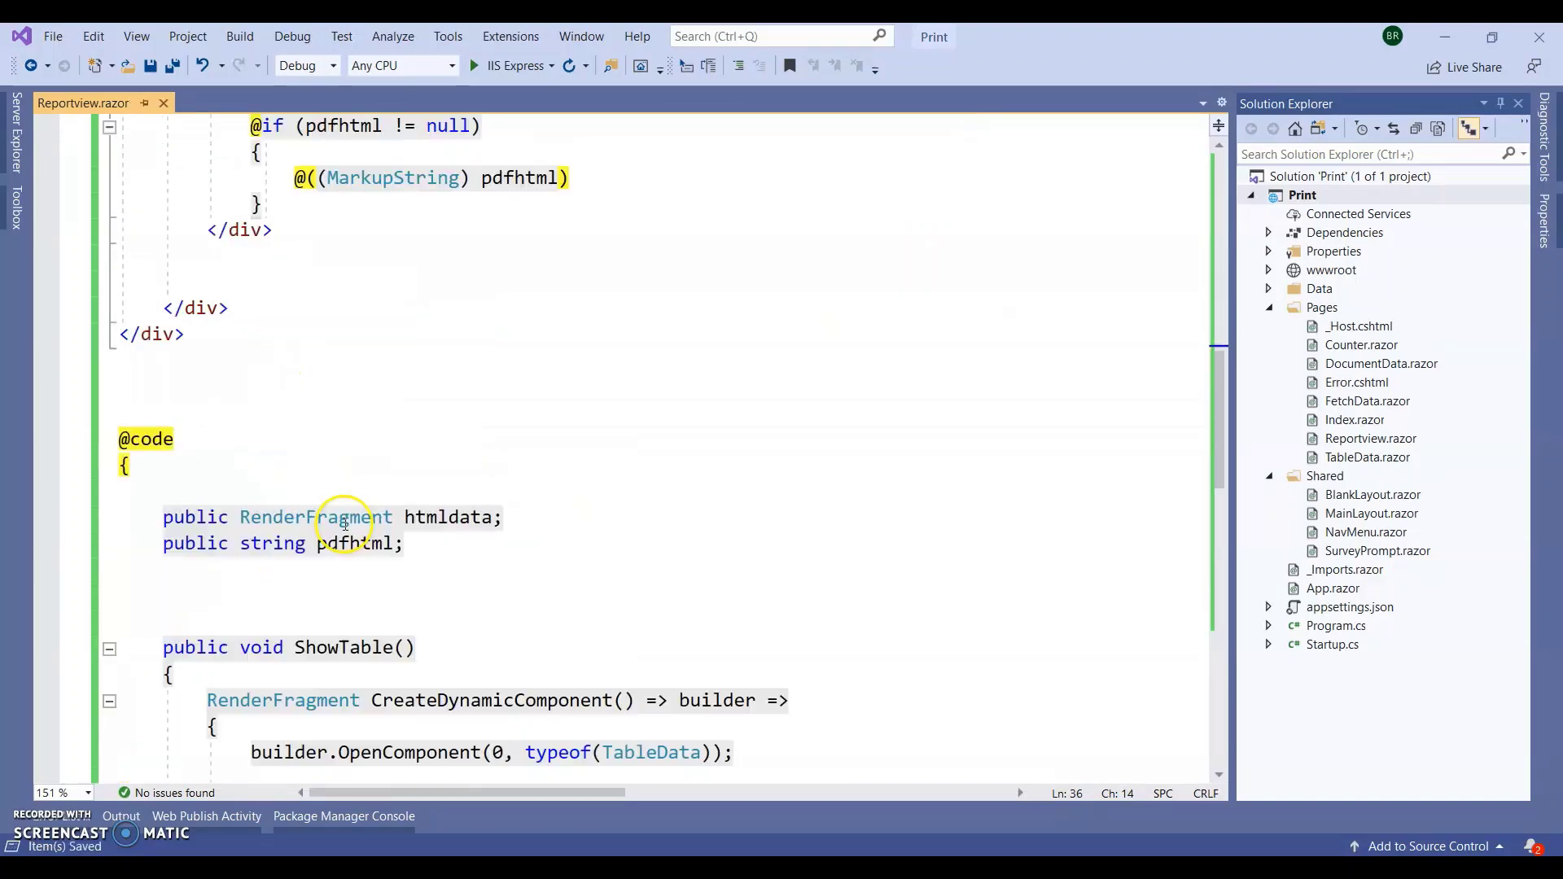
{"action": "scroll", "coordinate": [345, 525], "scroll_direction": "up", "scroll_amount": 3}
{"action": "key", "text": "alt+Tab"}
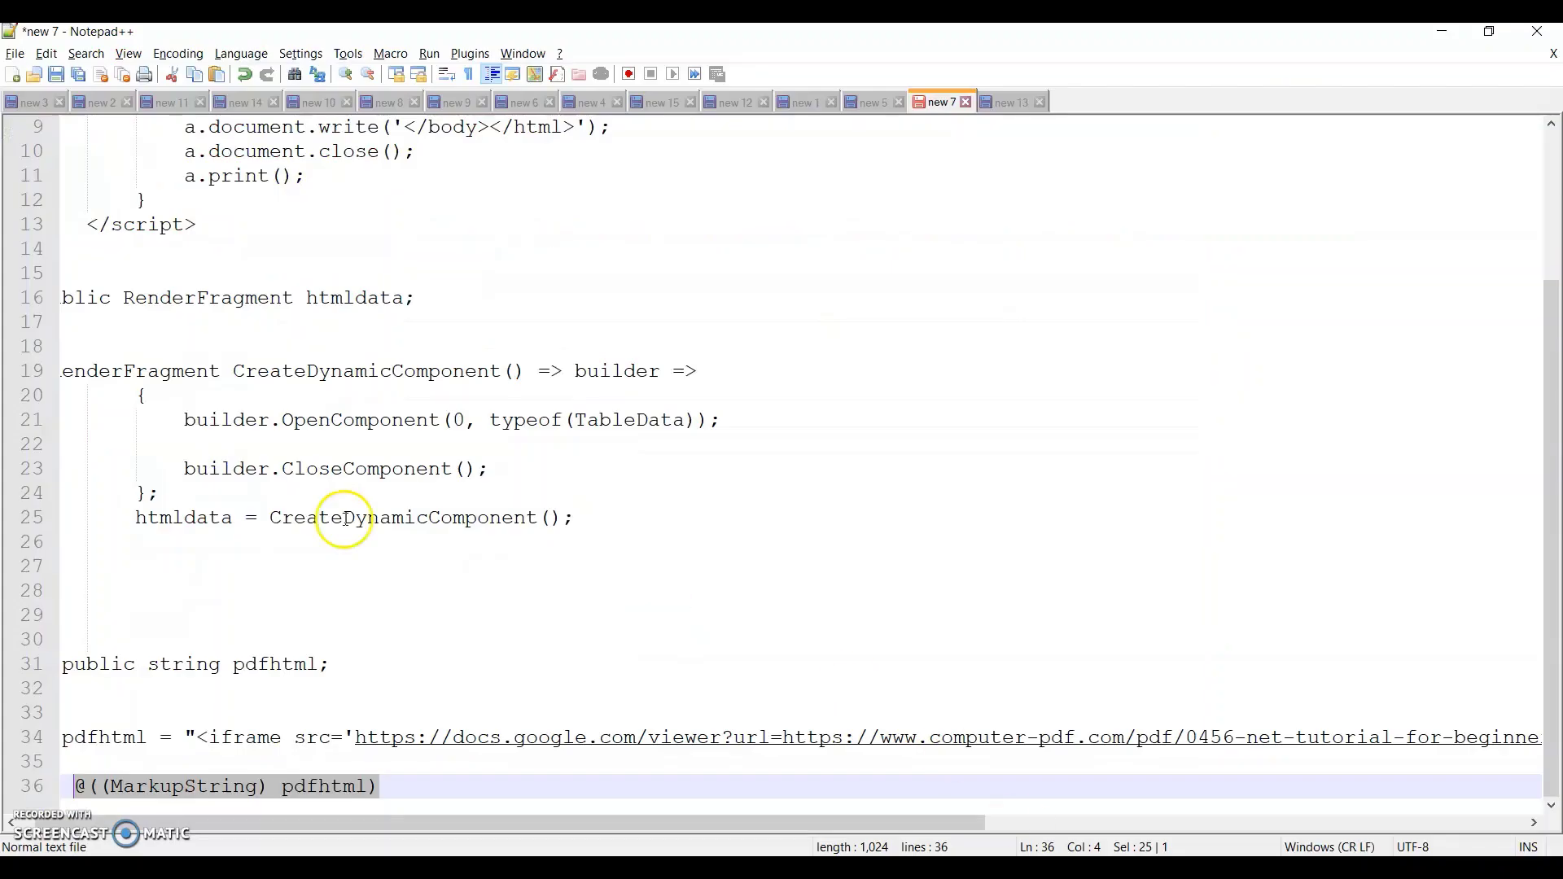
{"action": "scroll", "coordinate": [256, 554], "scroll_direction": "up", "scroll_amount": 3}
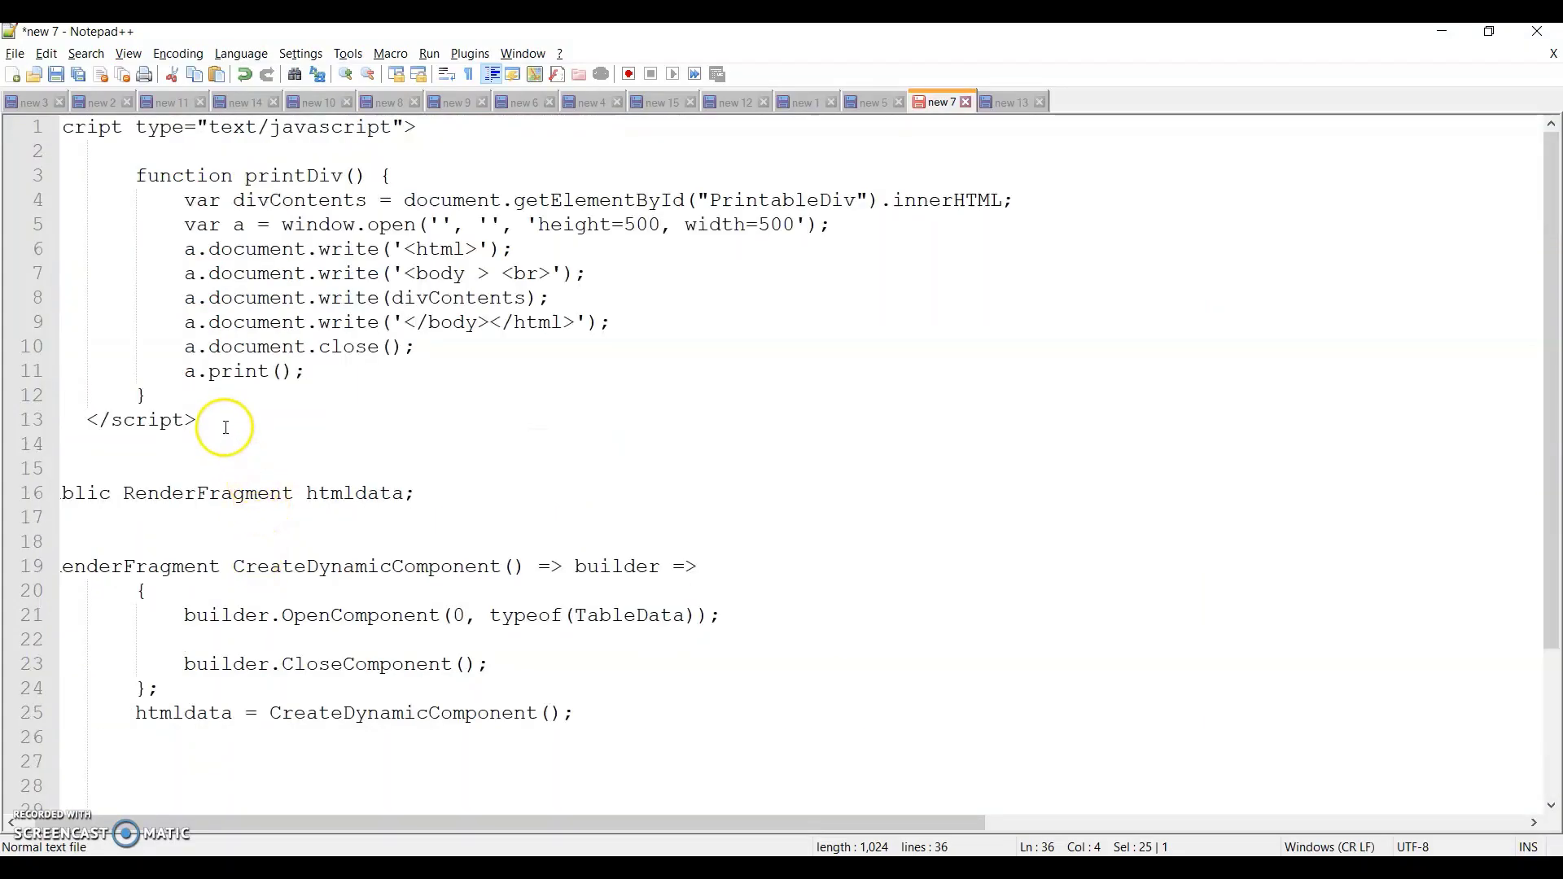
{"action": "left_click_drag", "start_coordinate": [223, 422], "coordinate": [61, 128]}
{"action": "key", "text": "alt+Tab"}
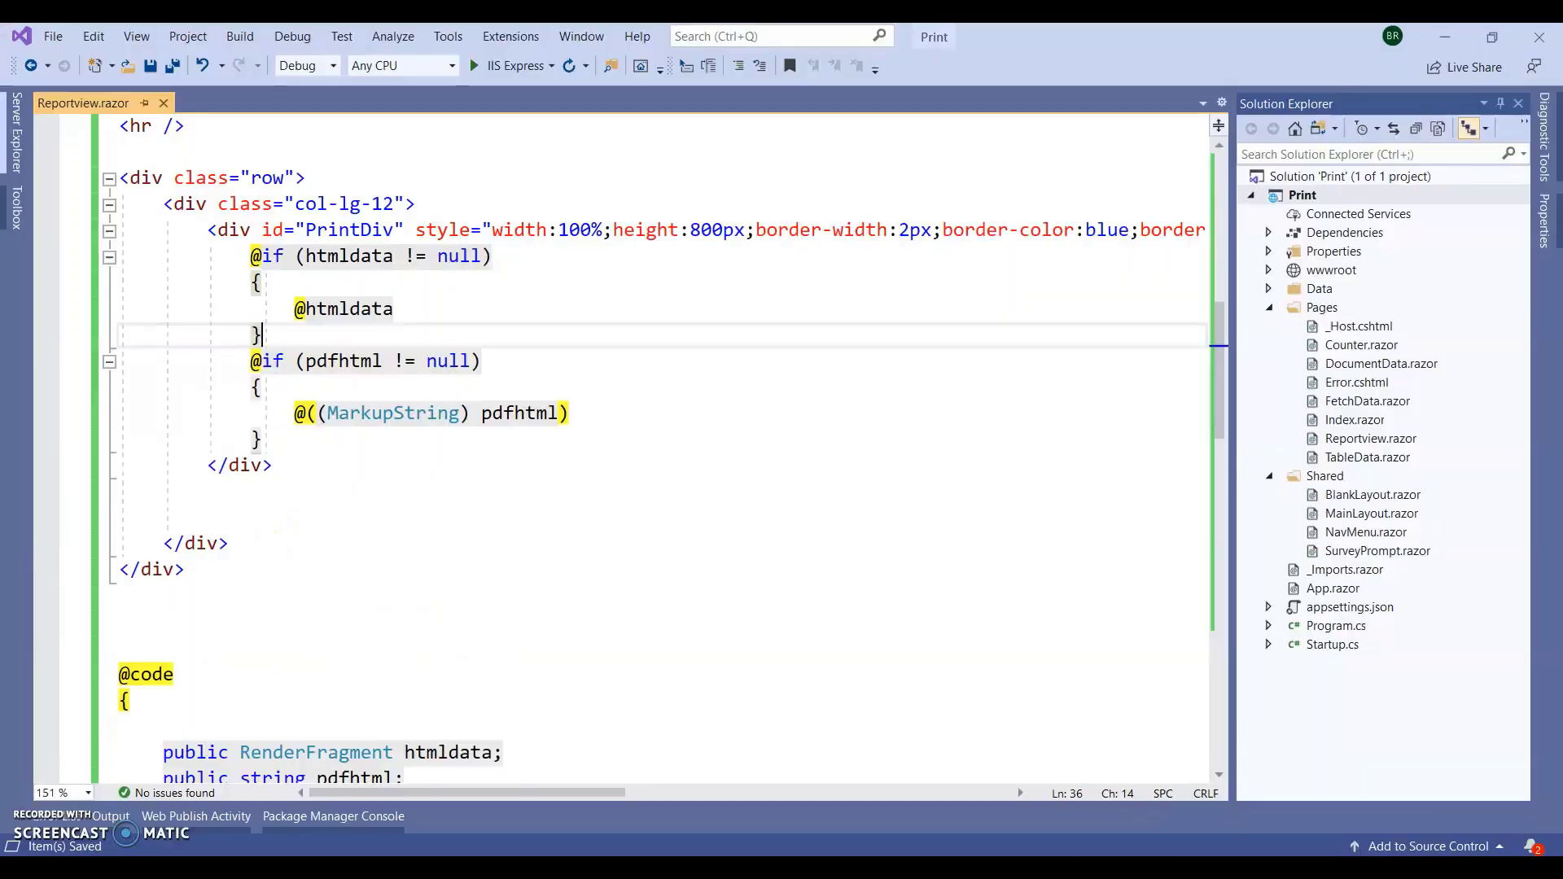
{"action": "scroll", "coordinate": [411, 459], "scroll_direction": "down", "scroll_amount": 3}
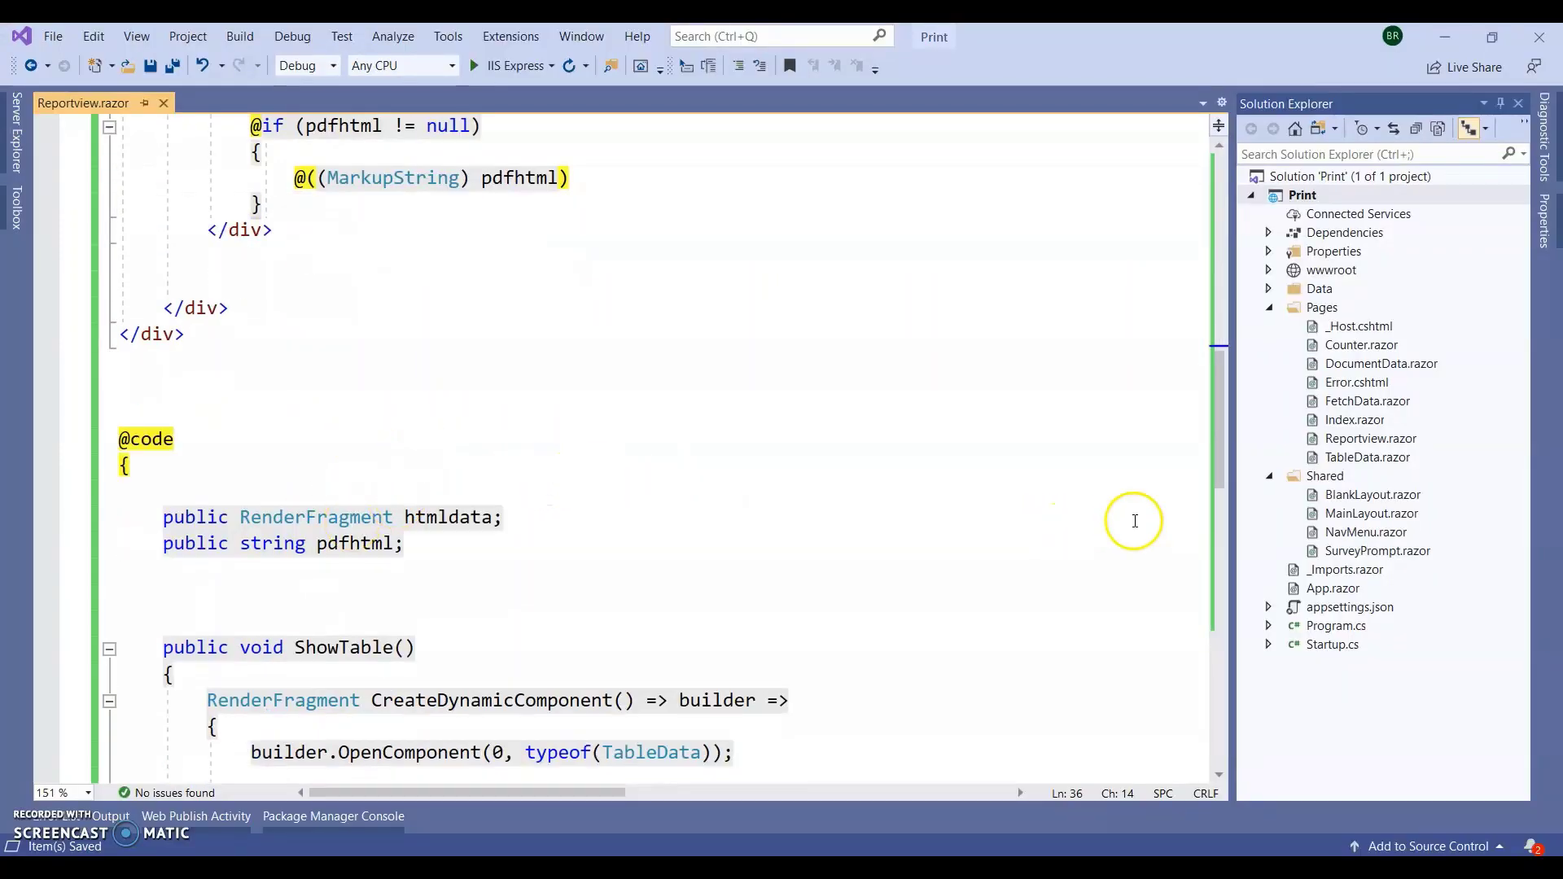
Step: Paste the printDiv script into _Host.cshtml below the blazor.server.js tag
{"action": "double_click", "coordinate": [1356, 327]}
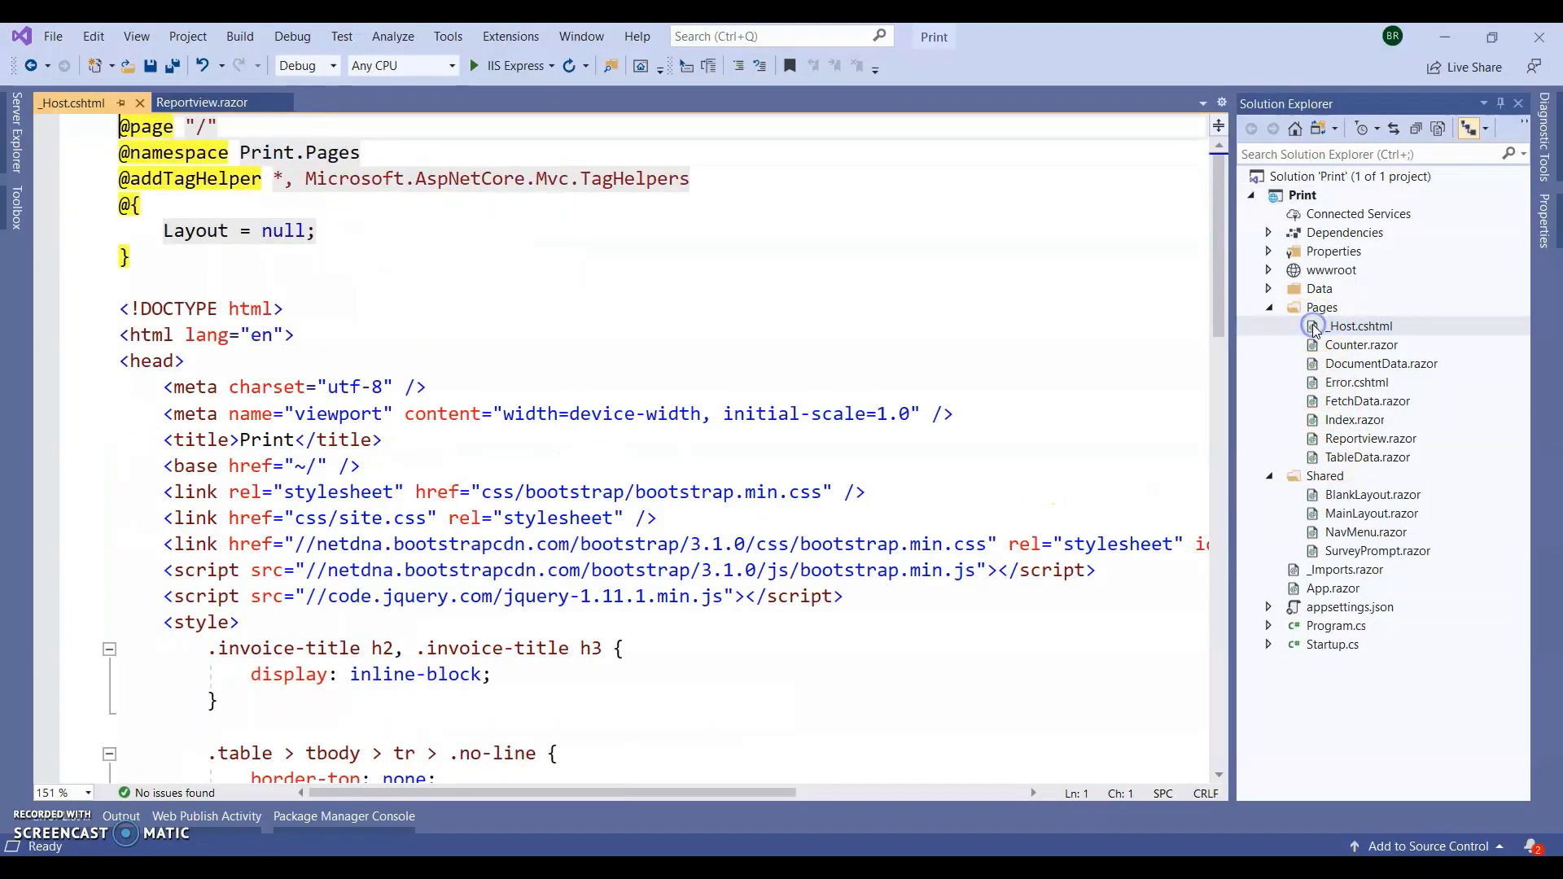
{"action": "scroll", "coordinate": [385, 425], "scroll_direction": "down", "scroll_amount": 6}
{"action": "scroll", "coordinate": [385, 426], "scroll_direction": "down", "scroll_amount": 8}
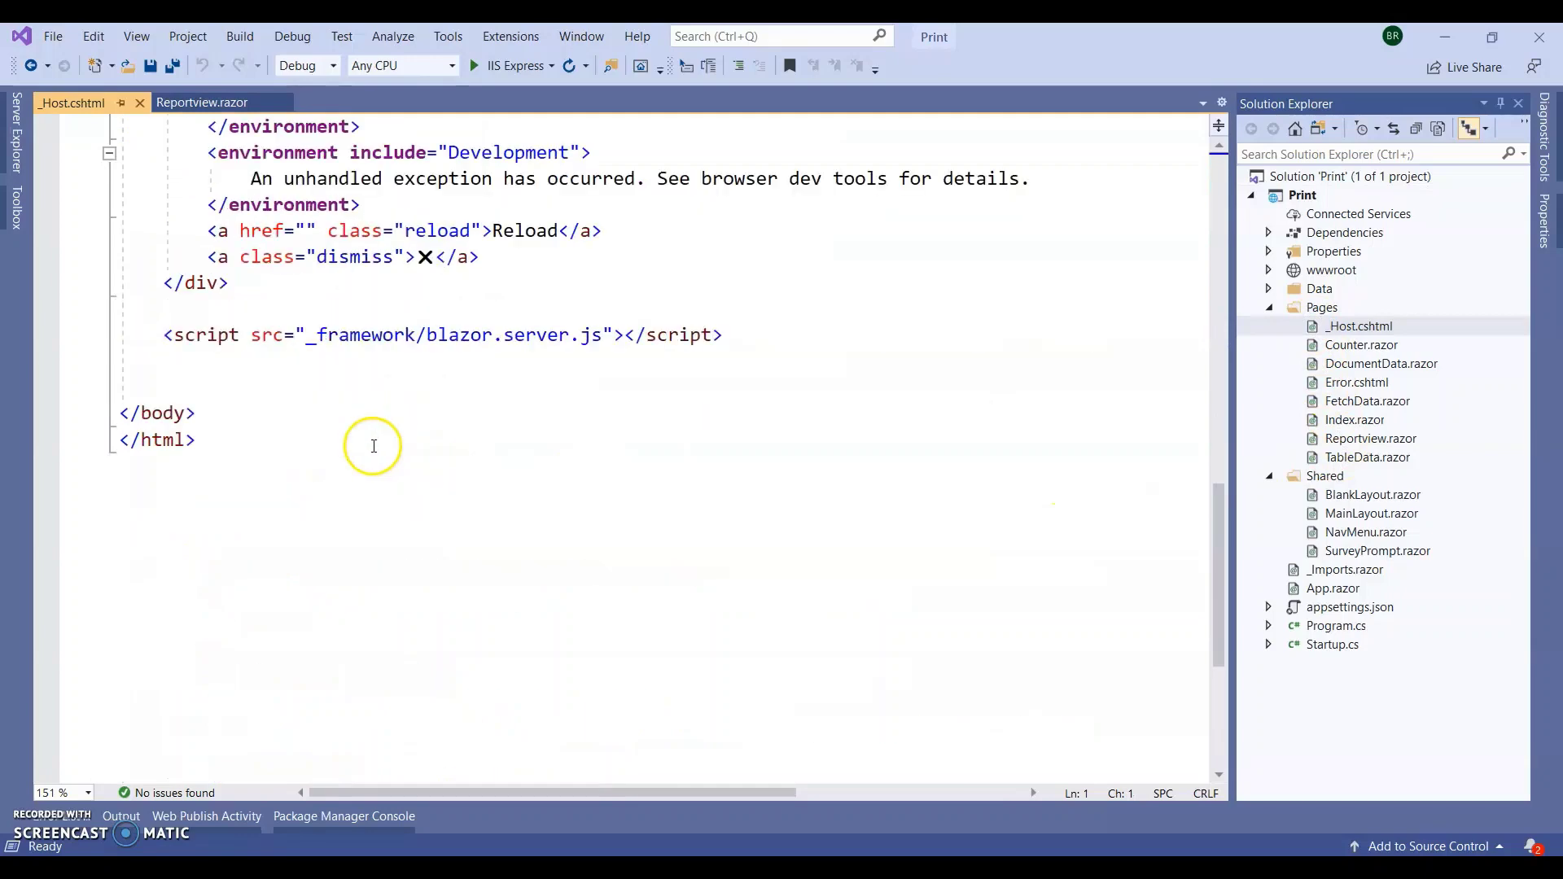
{"action": "left_click", "coordinate": [206, 372]}
{"action": "key", "text": "Return"}
{"action": "key", "text": "Return"}
{"action": "type", "text": "<script type=\"text/javascript\">          function printDiv() {             var divContents = document.getElementById(\"PrintableDiv\").innerHTML;             var a = window.open('', '', 'height=500, width=500');             a.document.write('<html>');             a.document.write('<body > <br>');             a.document.write(divContents);             a.document.write('</body></html>');             a.document.close();             a.print();         }     </script>"}
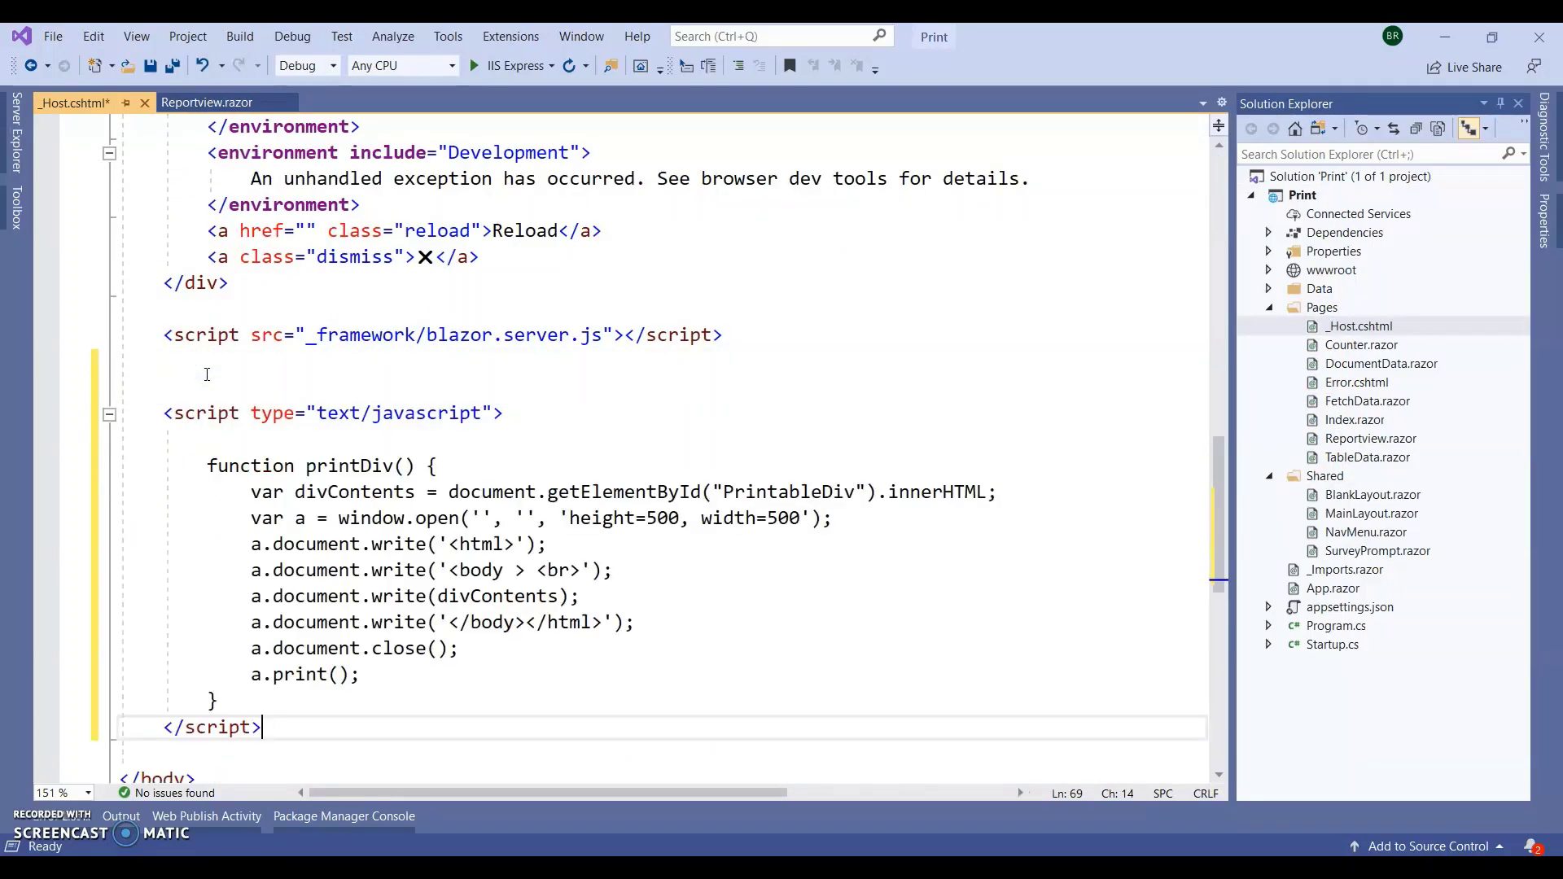
Step: Replace 'PrintableDiv' with the 'PrintDiv' id copied from Reportview.razor and save
{"action": "left_click", "coordinate": [294, 492]}
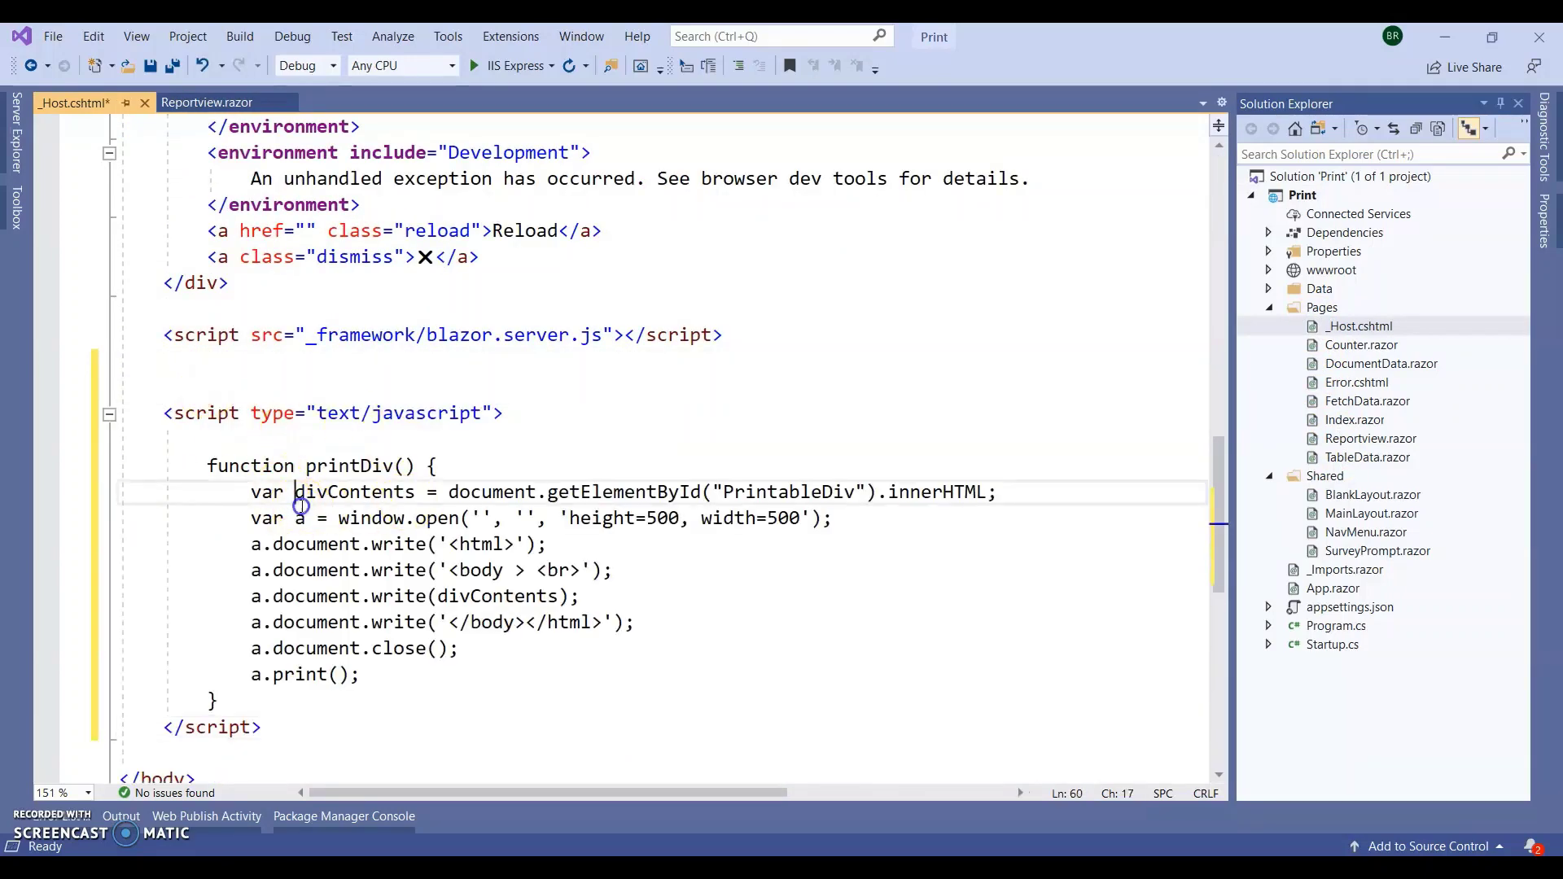
{"action": "left_click", "coordinate": [214, 103]}
{"action": "scroll", "coordinate": [307, 464], "scroll_direction": "down", "scroll_amount": 4}
{"action": "scroll", "coordinate": [332, 497], "scroll_direction": "up", "scroll_amount": 5}
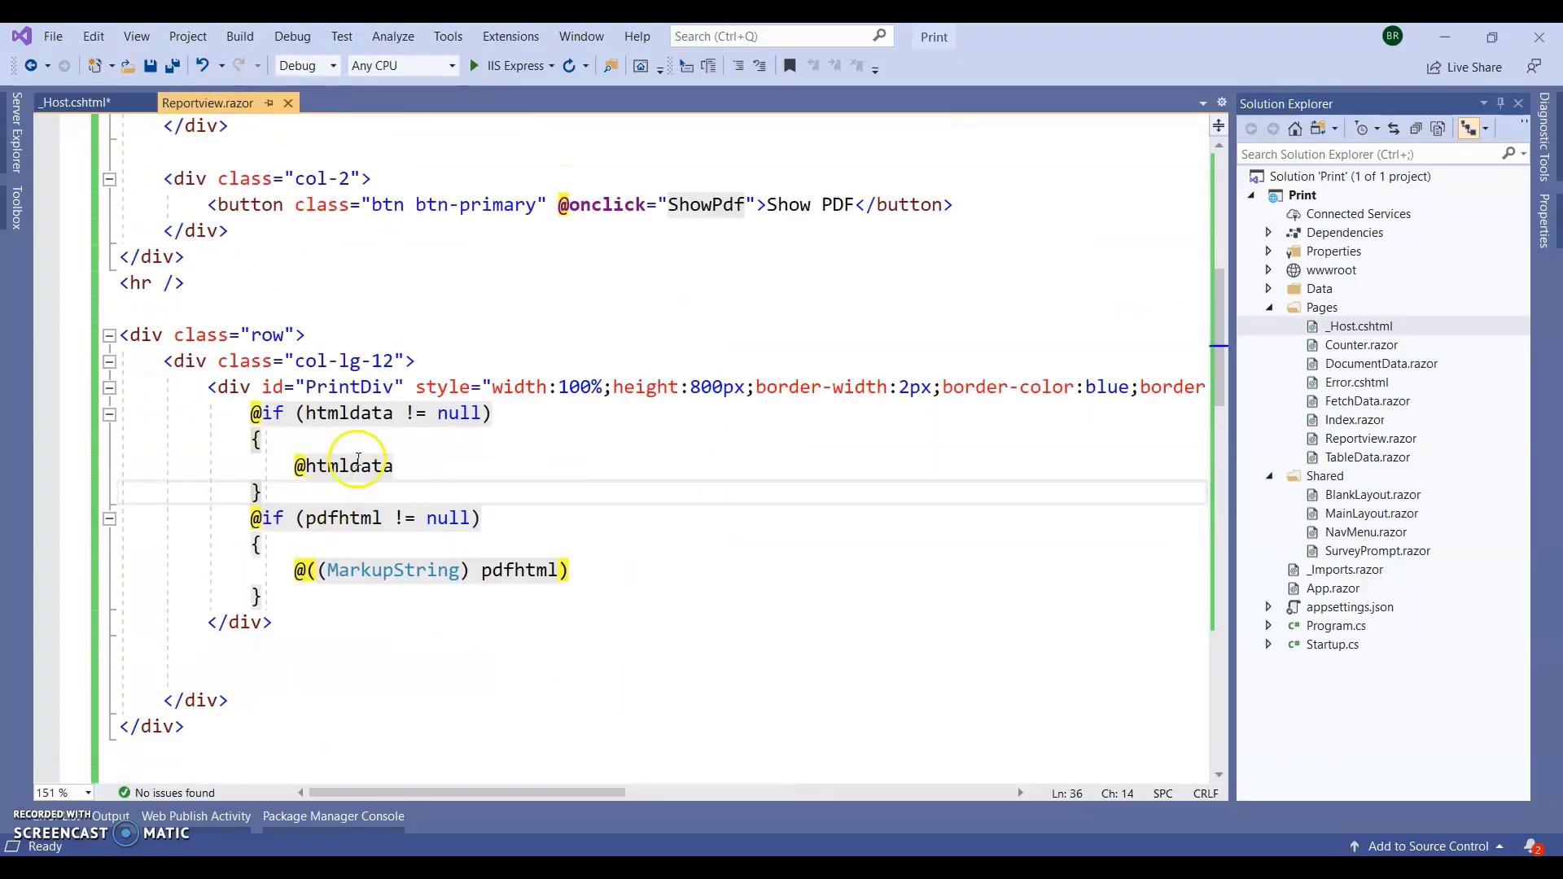
{"action": "double_click", "coordinate": [347, 388]}
{"action": "key", "text": "ctrl+c"}
{"action": "left_click", "coordinate": [73, 102]}
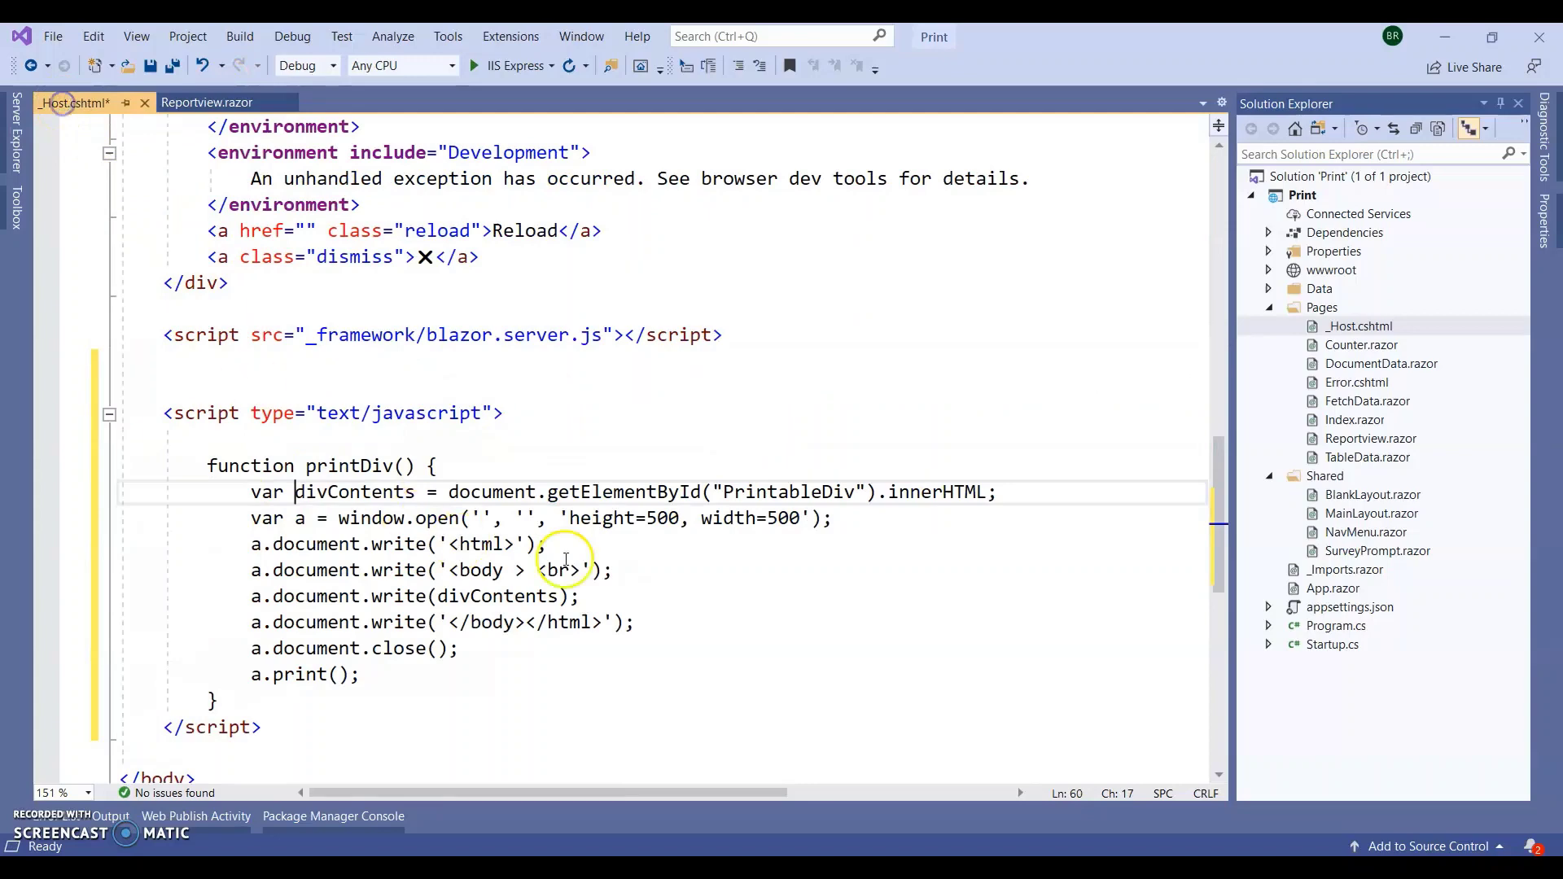
{"action": "double_click", "coordinate": [757, 491]}
{"action": "key", "text": "ctrl+v"}
{"action": "left_click", "coordinate": [770, 623]}
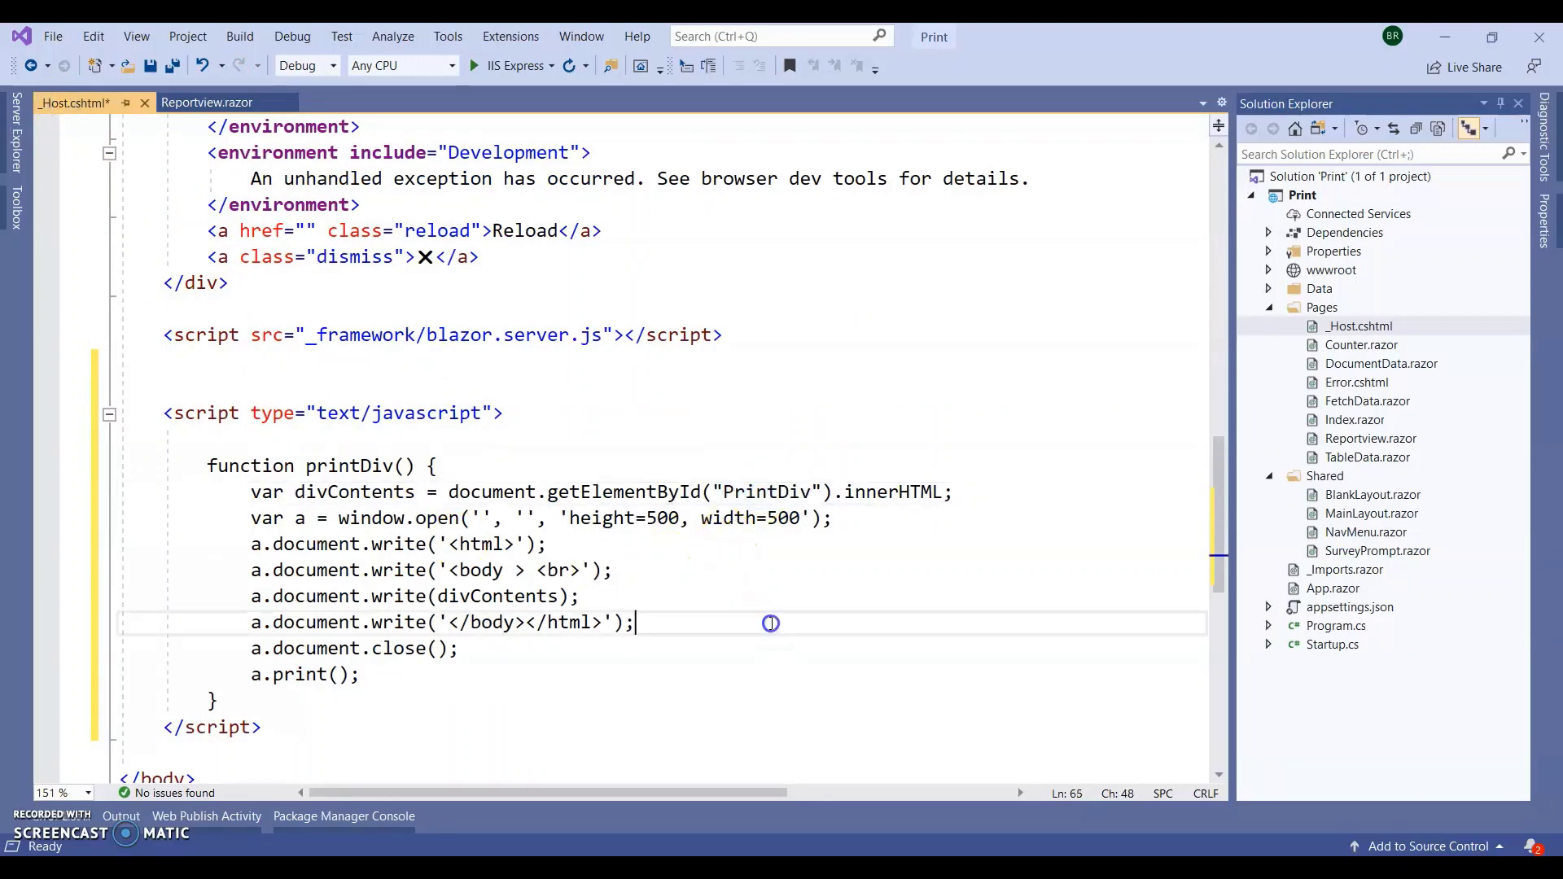
{"action": "key", "text": "ctrl+s"}
{"action": "scroll", "coordinate": [549, 600], "scroll_direction": "down", "scroll_amount": 5}
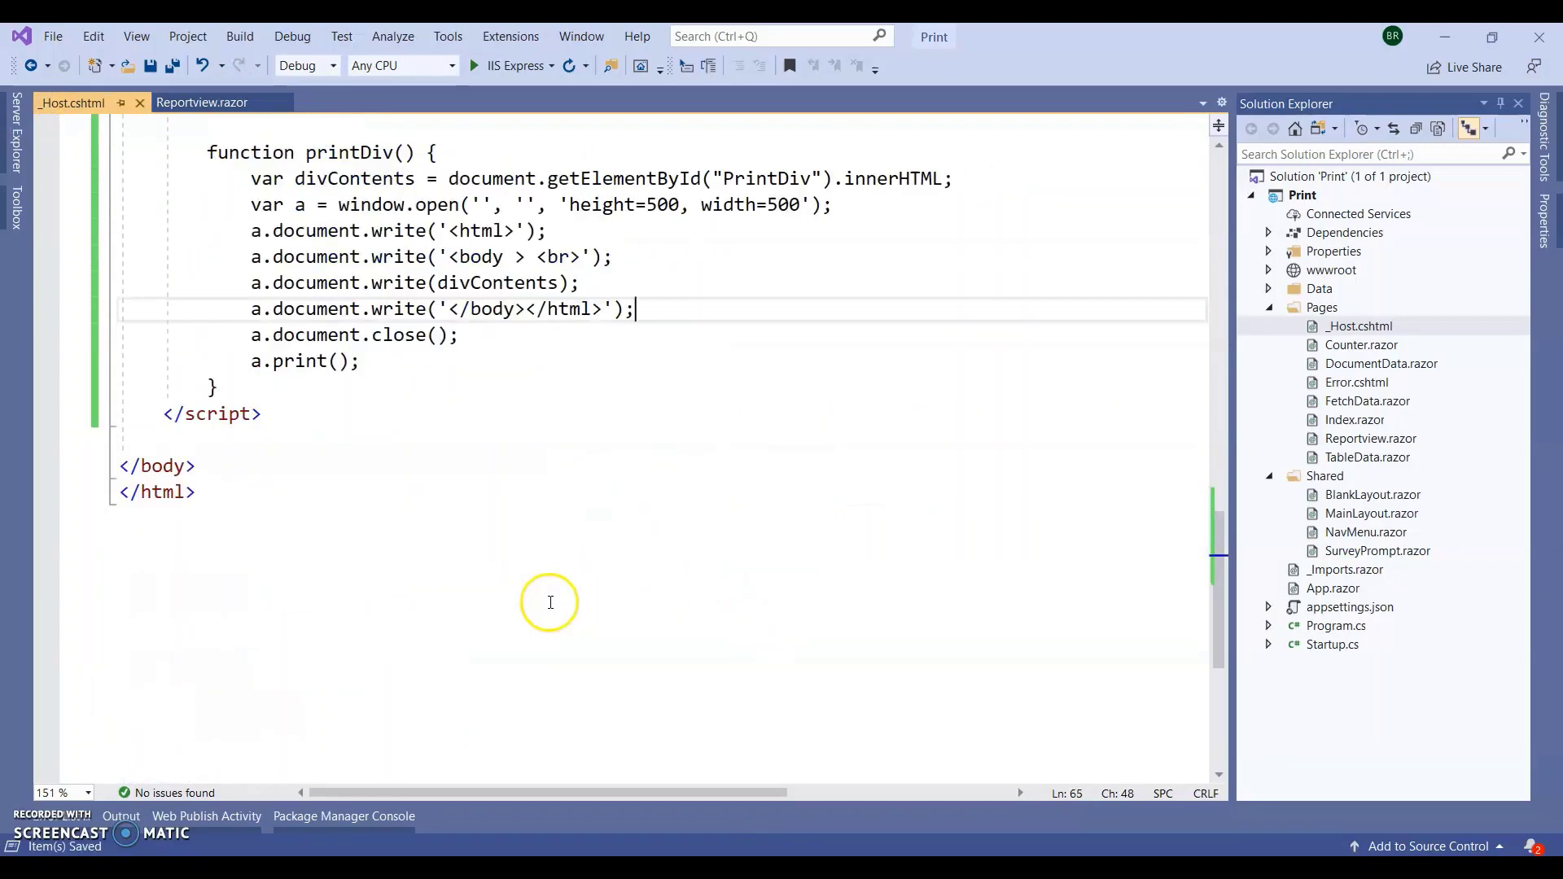
{"action": "scroll", "coordinate": [548, 599], "scroll_direction": "up", "scroll_amount": 3}
Step: Duplicate the Show PDF button block and rename its label and onclick handler to Print
{"action": "left_click", "coordinate": [208, 103]}
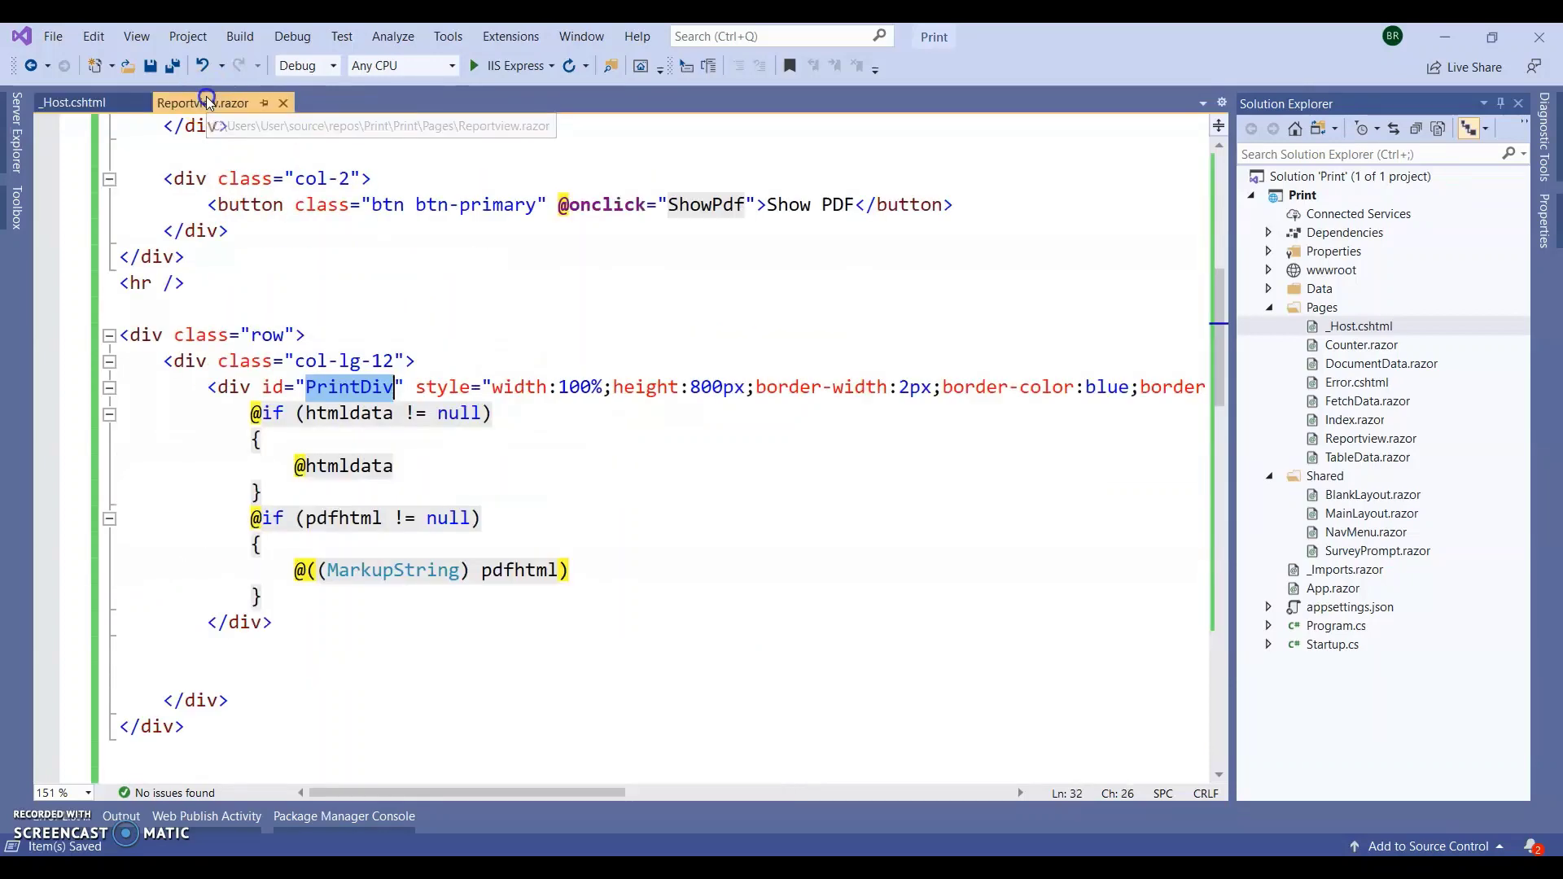
{"action": "scroll", "coordinate": [294, 342], "scroll_direction": "up", "scroll_amount": 3}
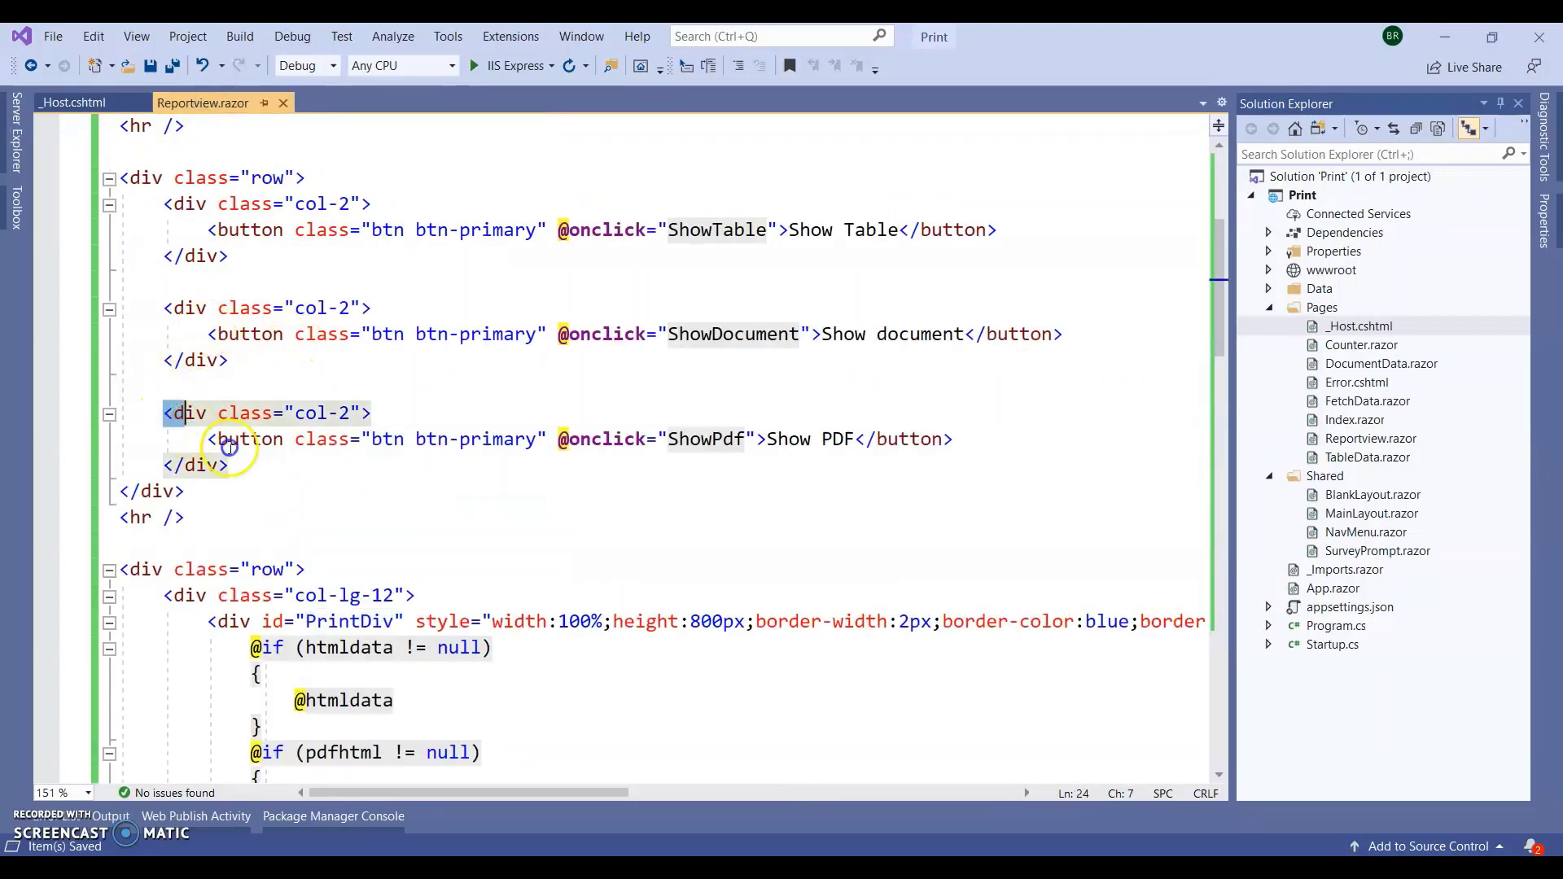
{"action": "left_click_drag", "start_coordinate": [169, 416], "coordinate": [245, 463]}
{"action": "left_click", "coordinate": [258, 470]}
{"action": "type", "text": "<div class=\"col-2\">         <button class=\"btn btn-primary\" @onclick=\"ShowPdf\">Show PDF</button>     </div>"}
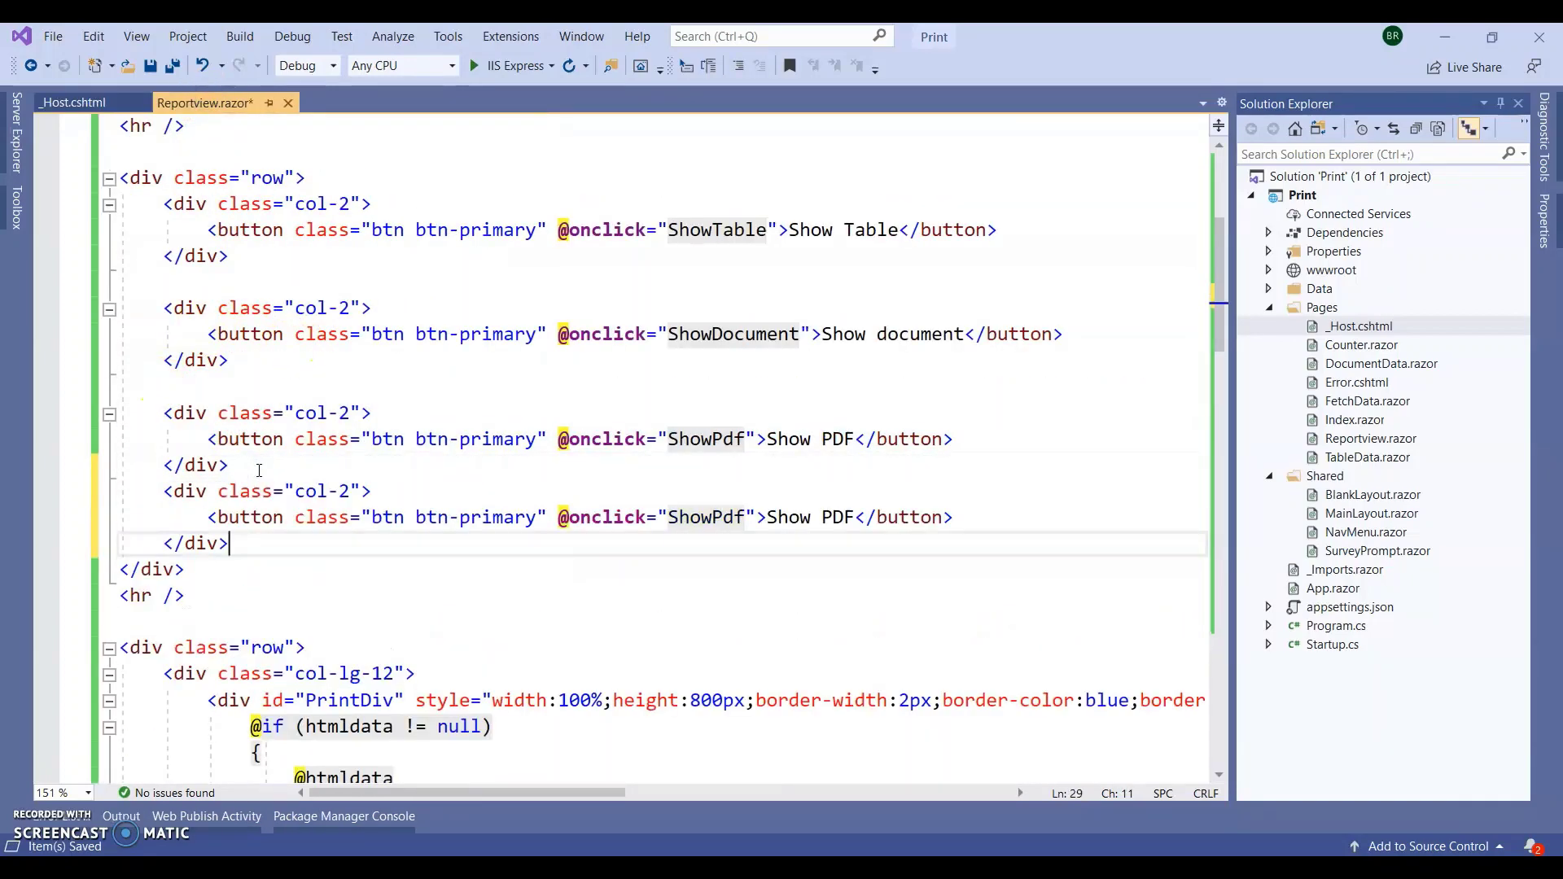
{"action": "left_click_drag", "start_coordinate": [767, 517], "coordinate": [860, 520]}
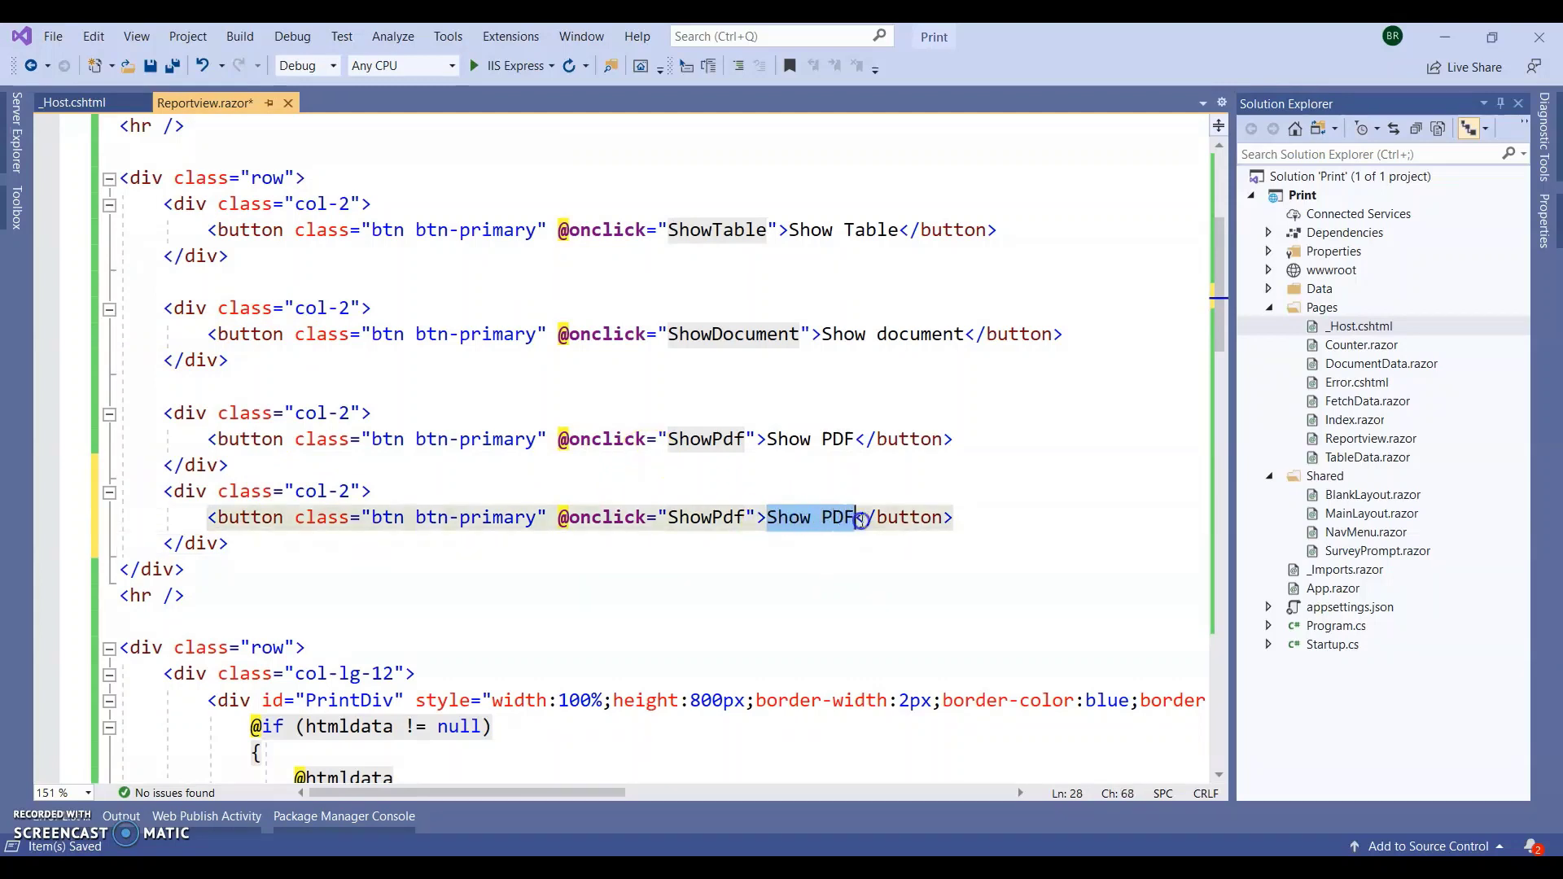
{"action": "type", "text": "Print"}
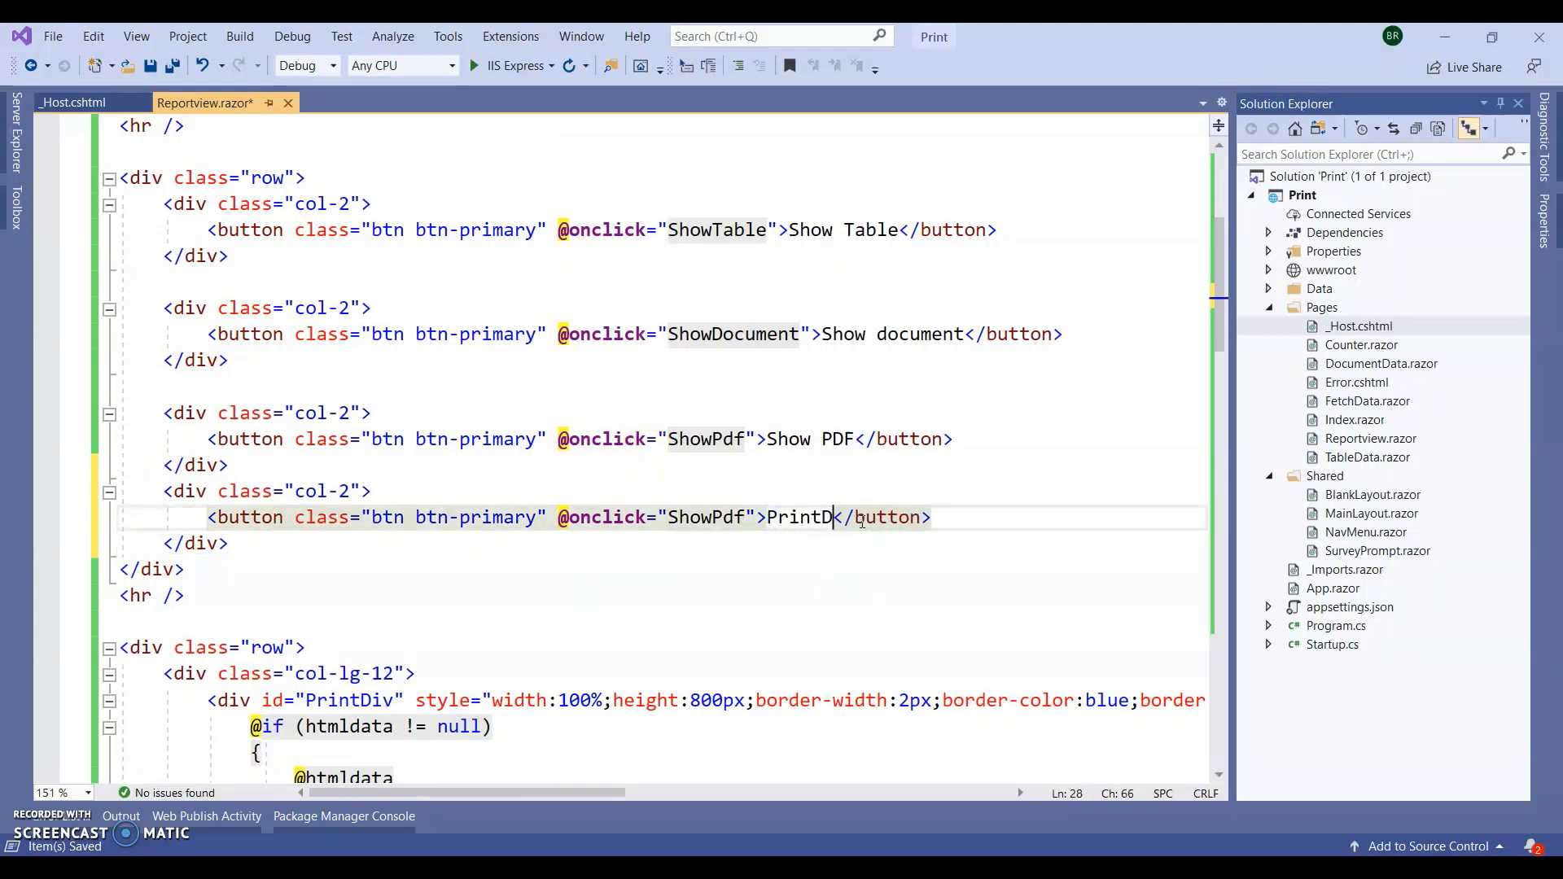
{"action": "double_click", "coordinate": [707, 517]}
{"action": "type", "text": "Print"}
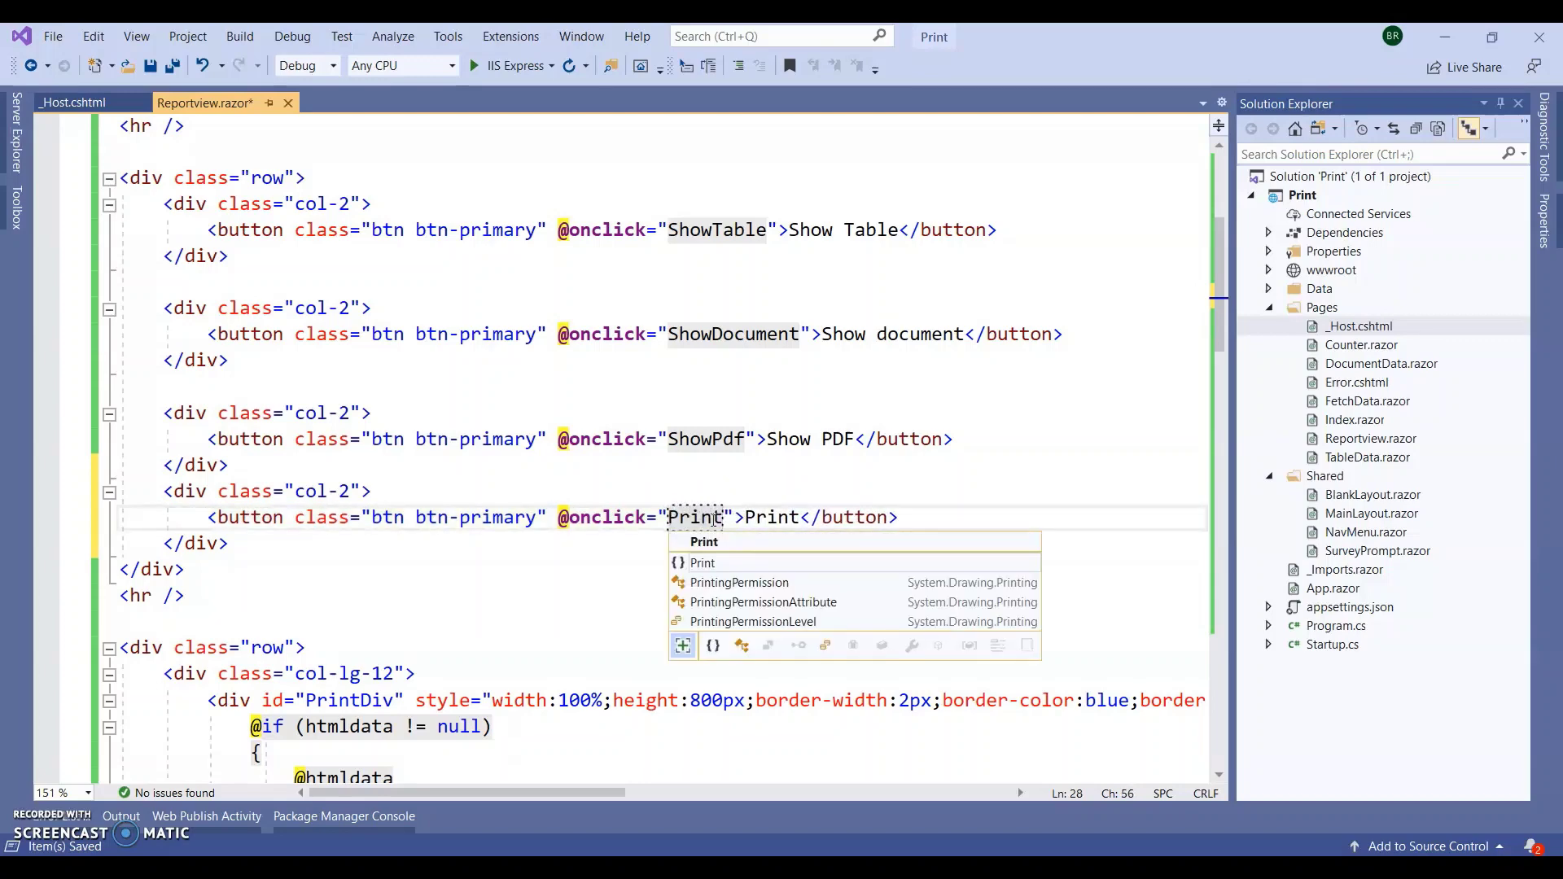
{"action": "left_click", "coordinate": [674, 499]}
{"action": "scroll", "coordinate": [674, 500], "scroll_direction": "down", "scroll_amount": 6}
{"action": "scroll", "coordinate": [675, 500], "scroll_direction": "down", "scroll_amount": 8}
{"action": "scroll", "coordinate": [670, 502], "scroll_direction": "down", "scroll_amount": 4}
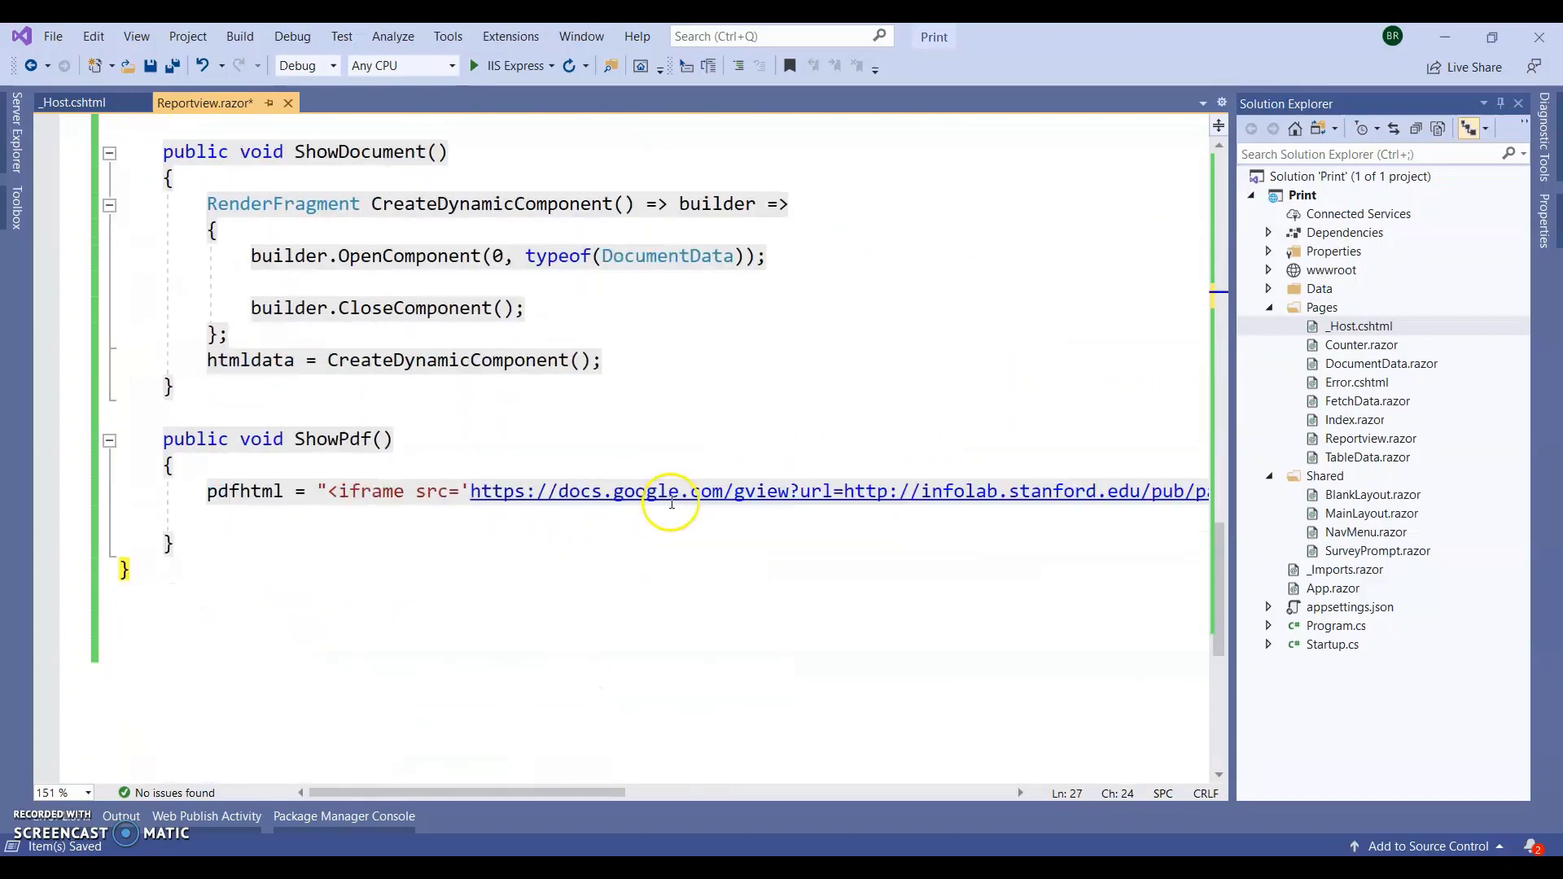
Step: Add an empty public async Task Print() method below ShowPdf()
{"action": "left_click", "coordinate": [218, 550]}
{"action": "key", "text": "Return"}
{"action": "key", "text": "Return"}
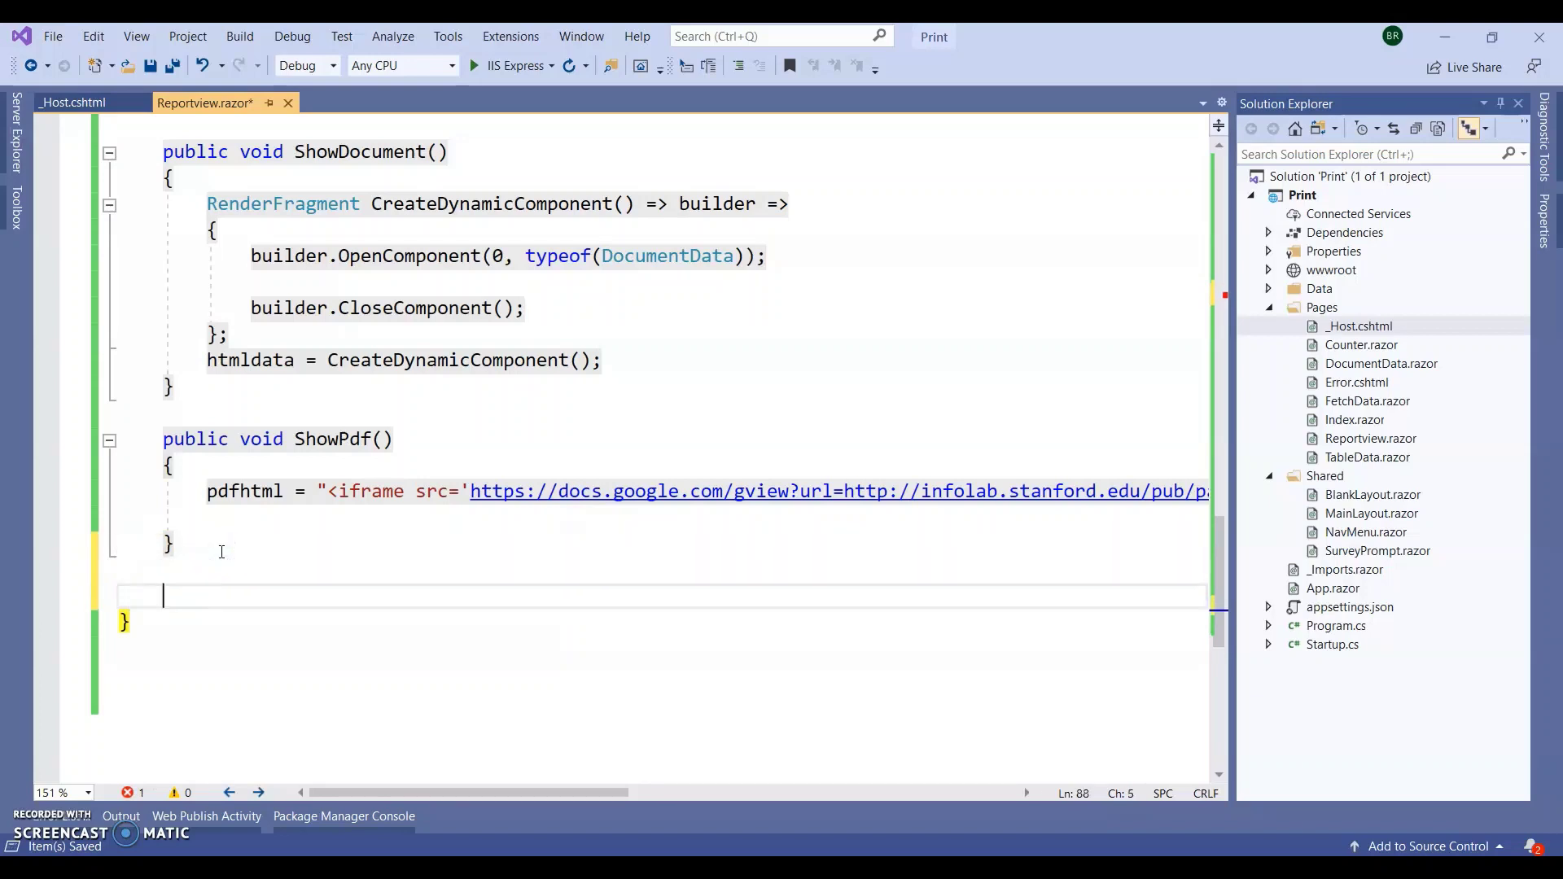
{"action": "type", "text": "public a"}
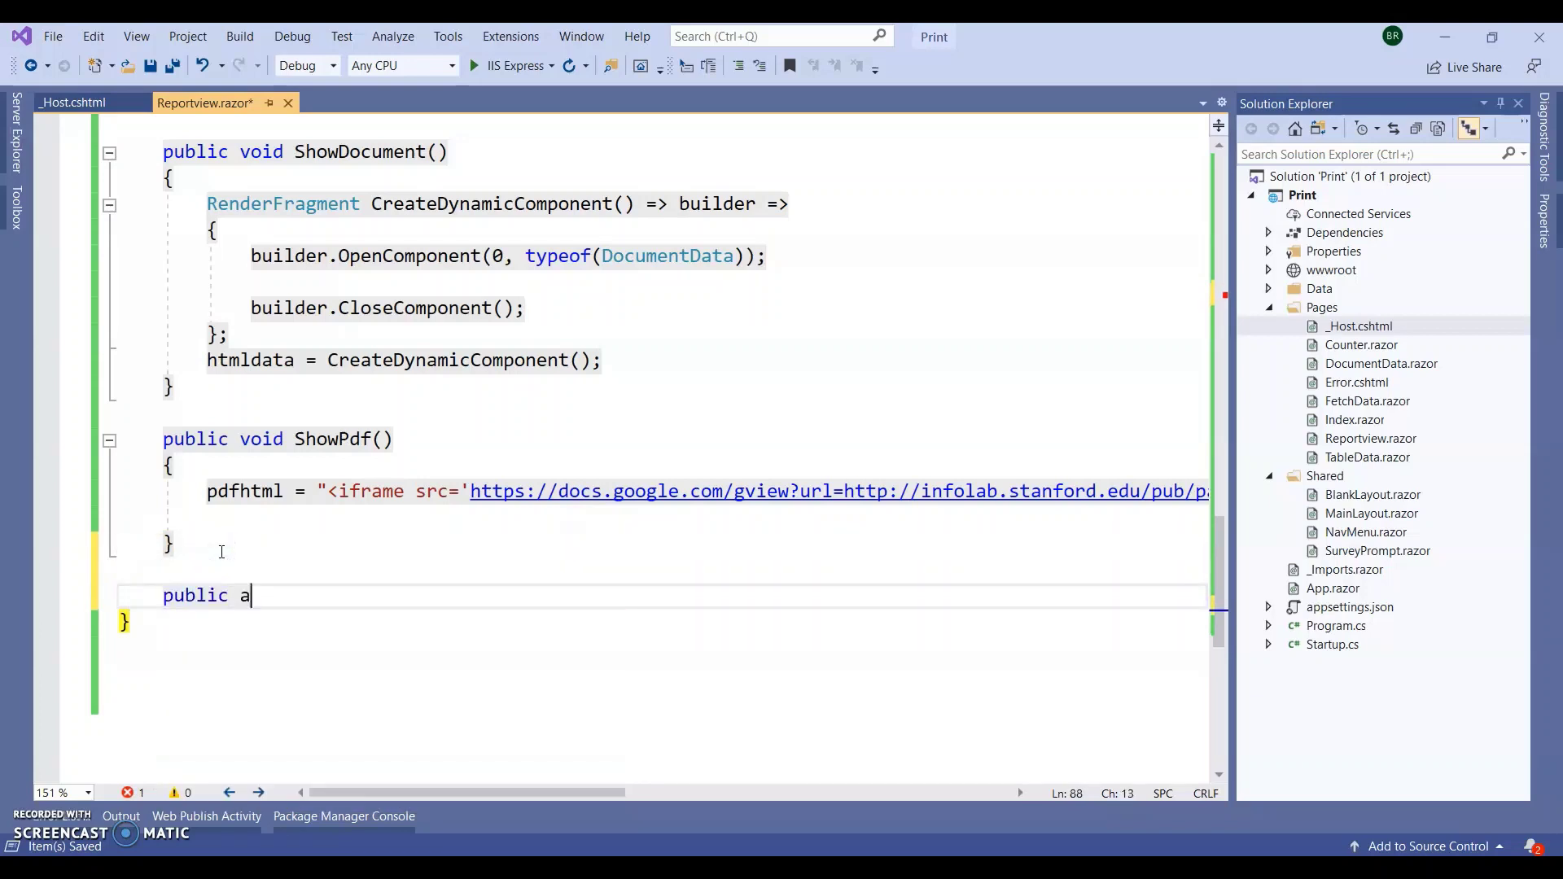
{"action": "type", "text": "sync tas"}
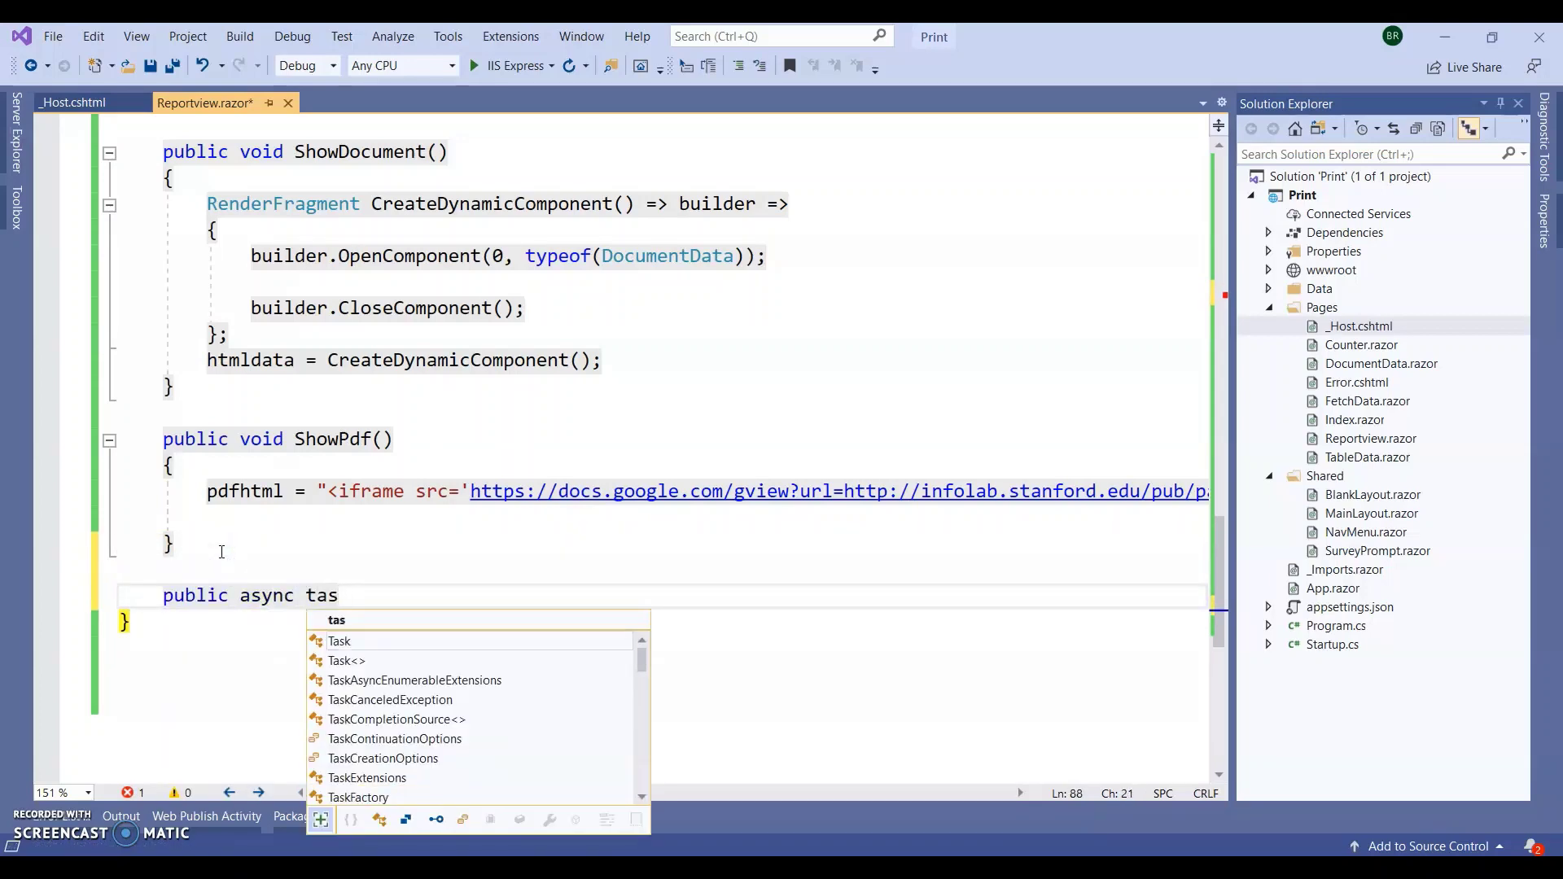
{"action": "key", "text": "Tab"}
{"action": "type", "text": "P"}
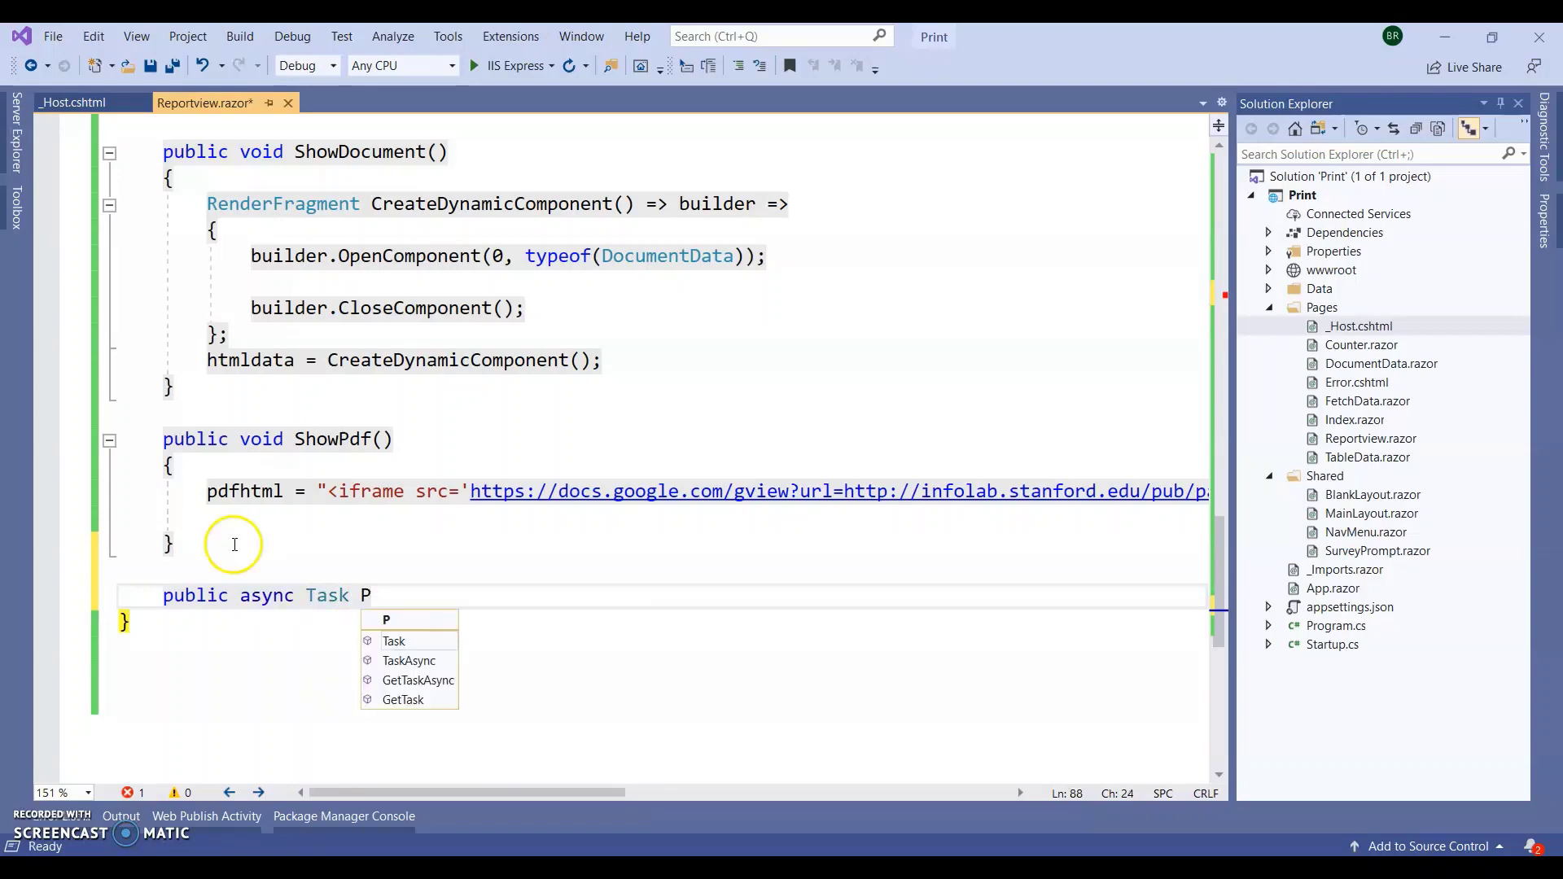
{"action": "left_click", "coordinate": [530, 442]}
{"action": "scroll", "coordinate": [531, 454], "scroll_direction": "up", "scroll_amount": 6}
{"action": "scroll", "coordinate": [716, 369], "scroll_direction": "up", "scroll_amount": 8}
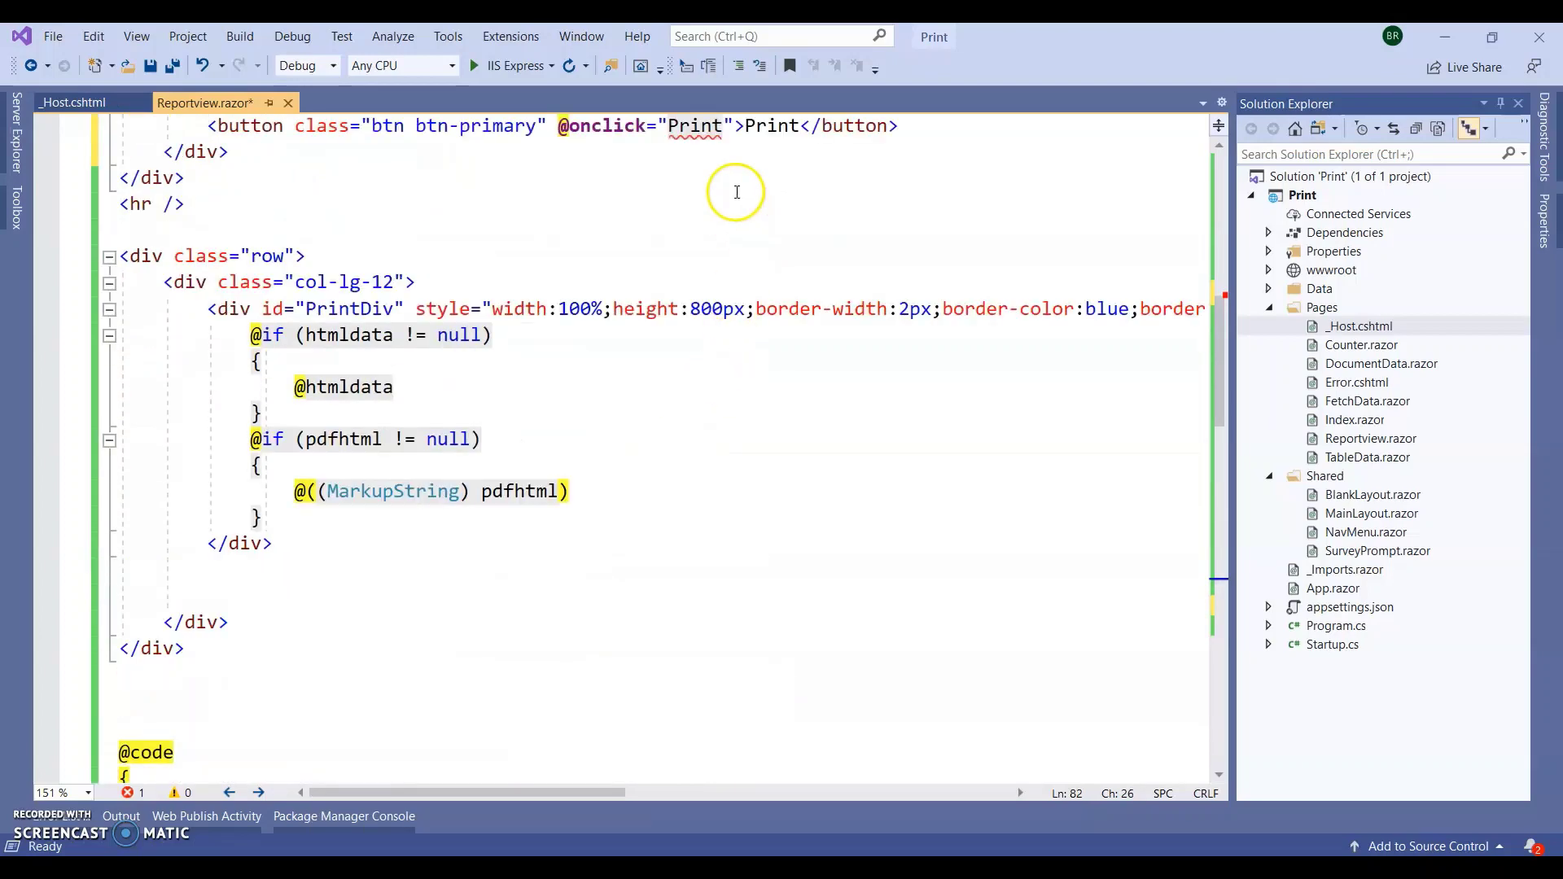
{"action": "scroll", "coordinate": [638, 594], "scroll_direction": "down", "scroll_amount": 5}
{"action": "scroll", "coordinate": [412, 600], "scroll_direction": "down", "scroll_amount": 5}
{"action": "scroll", "coordinate": [380, 487], "scroll_direction": "down", "scroll_amount": 4}
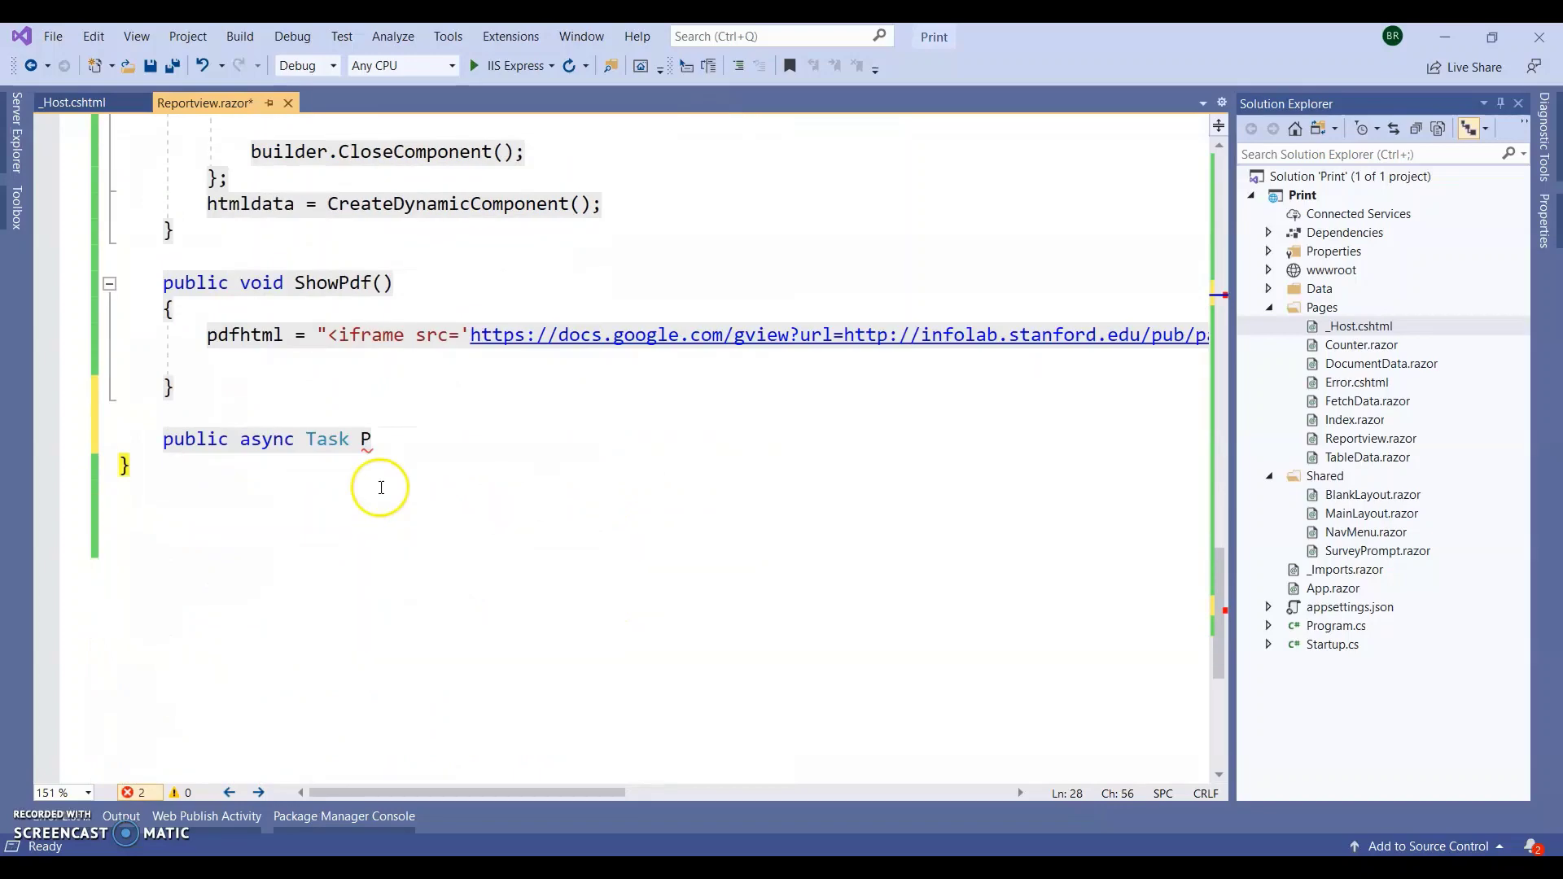
{"action": "left_click", "coordinate": [369, 419]}
{"action": "left_click", "coordinate": [381, 441]}
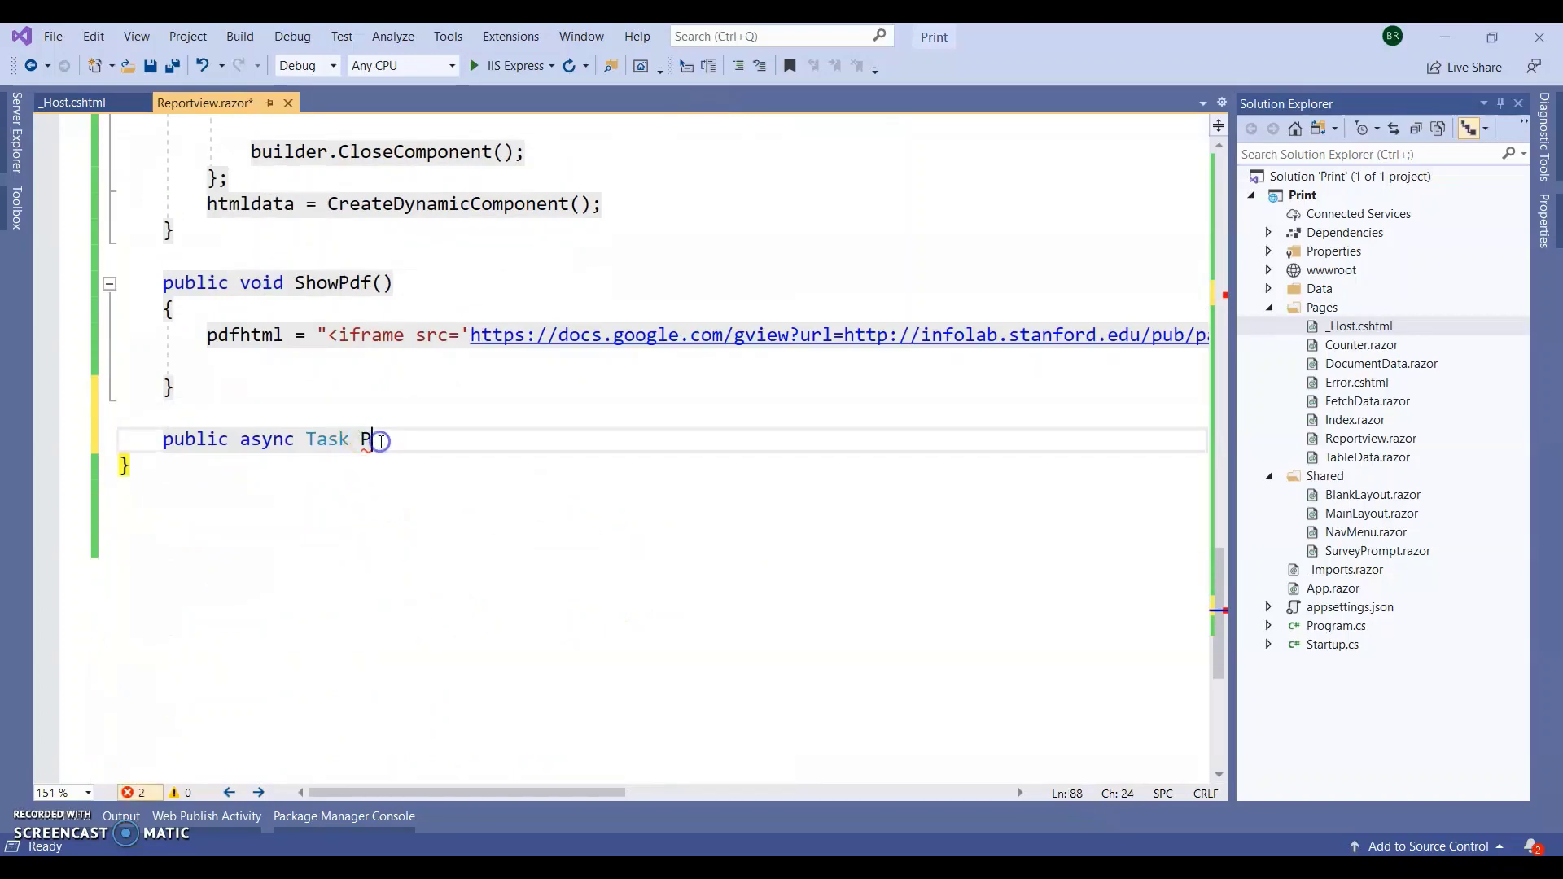
{"action": "type", "text": "()"}
{"action": "key", "text": "Return"}
{"action": "type", "text": "{ }"}
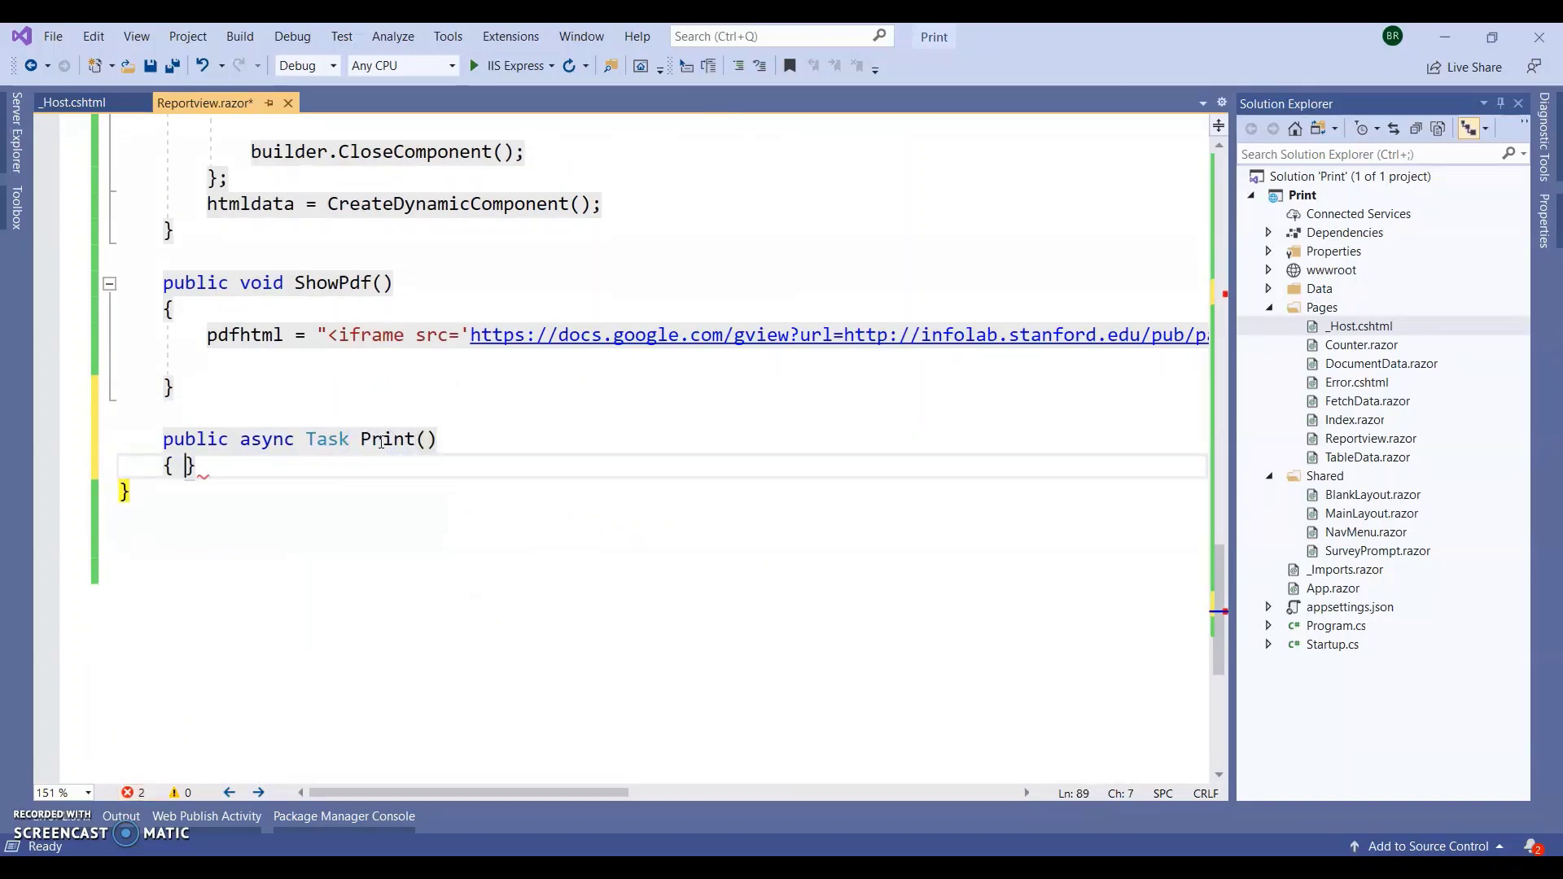
{"action": "key", "text": "Return"}
{"action": "scroll", "coordinate": [380, 441], "scroll_direction": "up", "scroll_amount": 2}
{"action": "scroll", "coordinate": [380, 441], "scroll_direction": "up", "scroll_amount": 10}
{"action": "scroll", "coordinate": [379, 440], "scroll_direction": "up", "scroll_amount": 10}
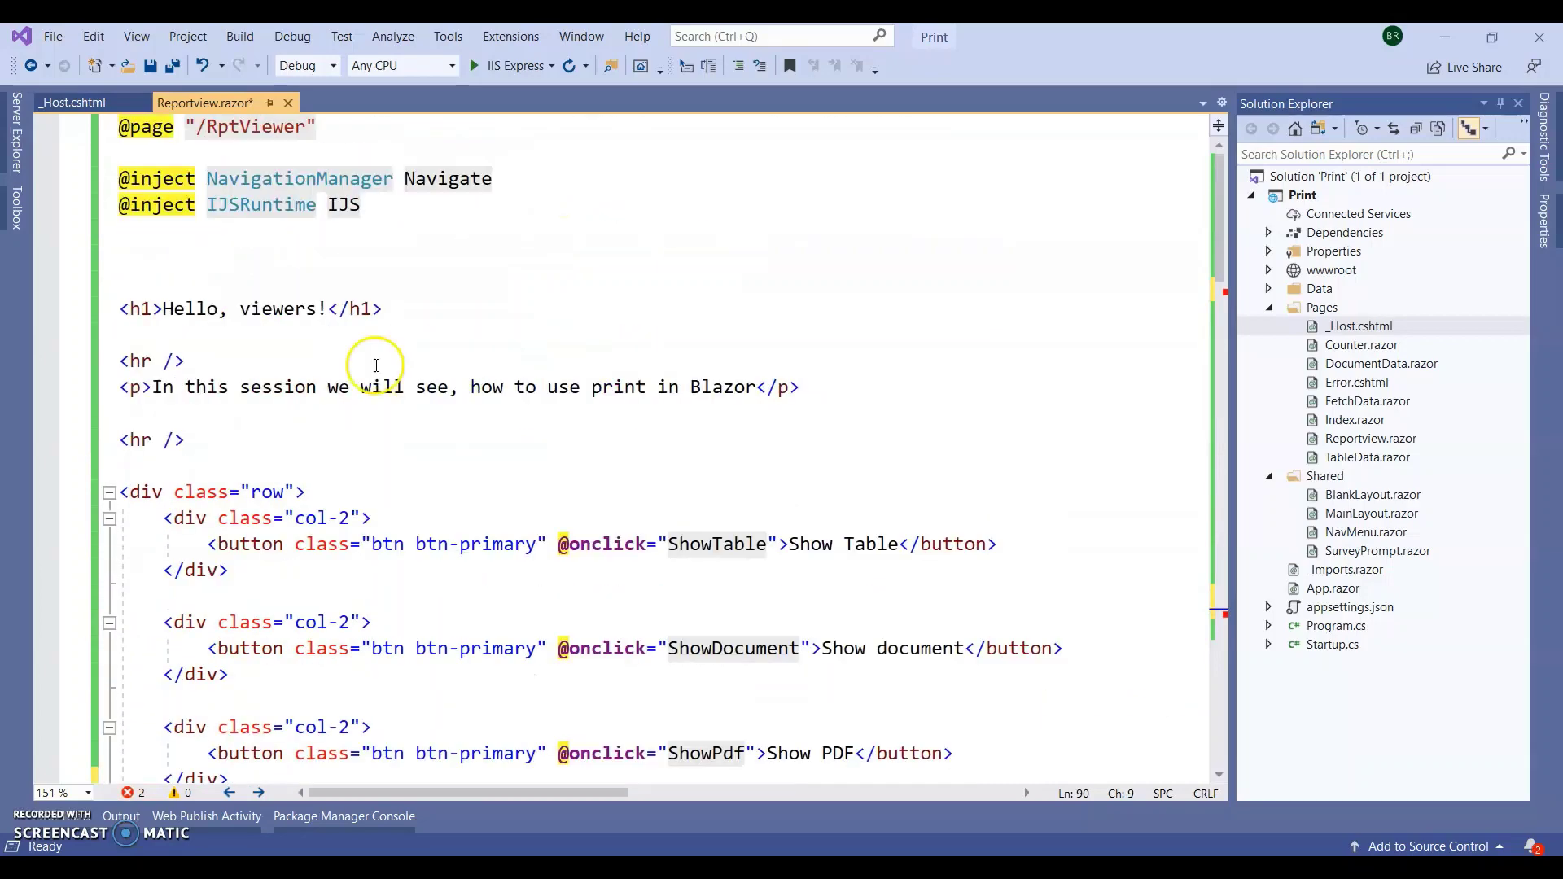
Step: Close _Host.cshtml and select Index.razor in Solution Explorer
{"action": "left_click", "coordinate": [354, 238]}
{"action": "left_click", "coordinate": [132, 103]}
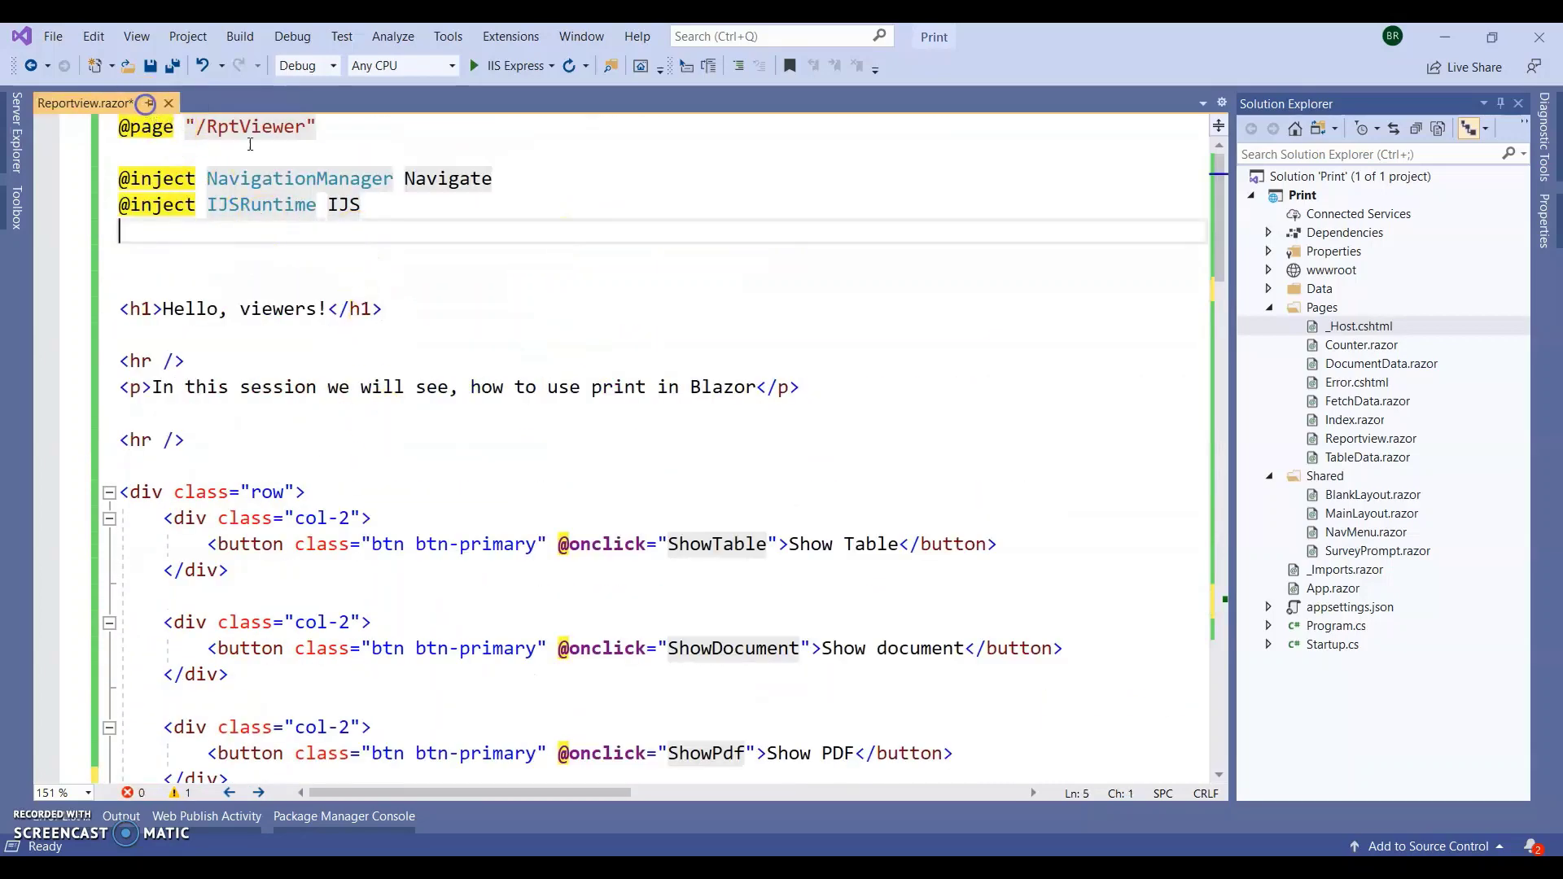
{"action": "left_click", "coordinate": [1337, 420]}
Step: Copy the IJS.InvokeVoidAsync call from Index.razor into Print() and save
{"action": "double_click", "coordinate": [1336, 420]}
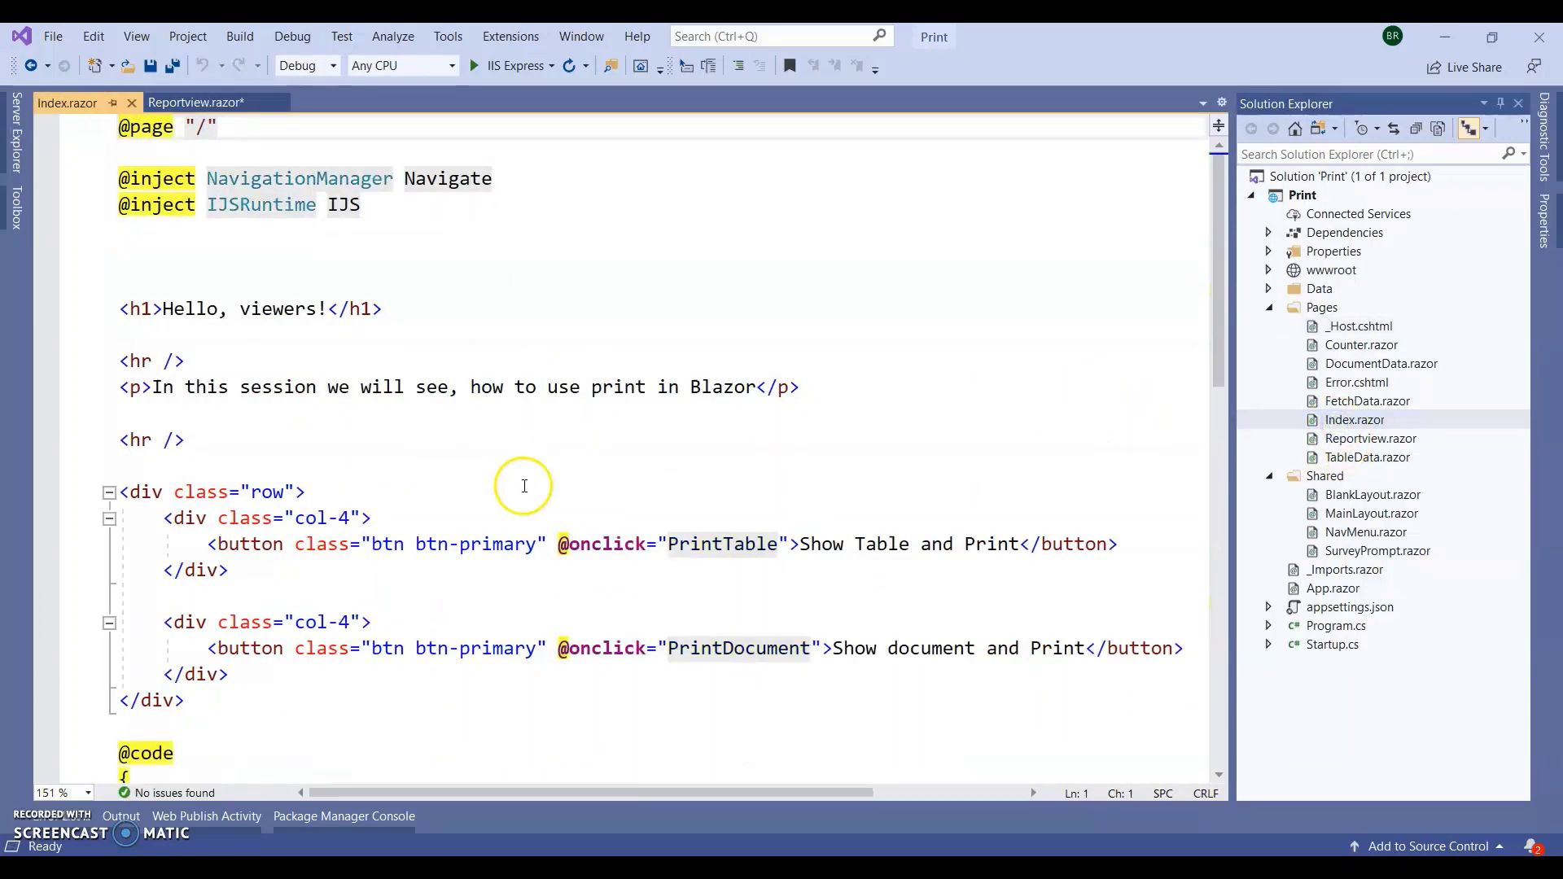
{"action": "scroll", "coordinate": [520, 484], "scroll_direction": "down", "scroll_amount": 15}
{"action": "scroll", "coordinate": [275, 342], "scroll_direction": "up", "scroll_amount": 3}
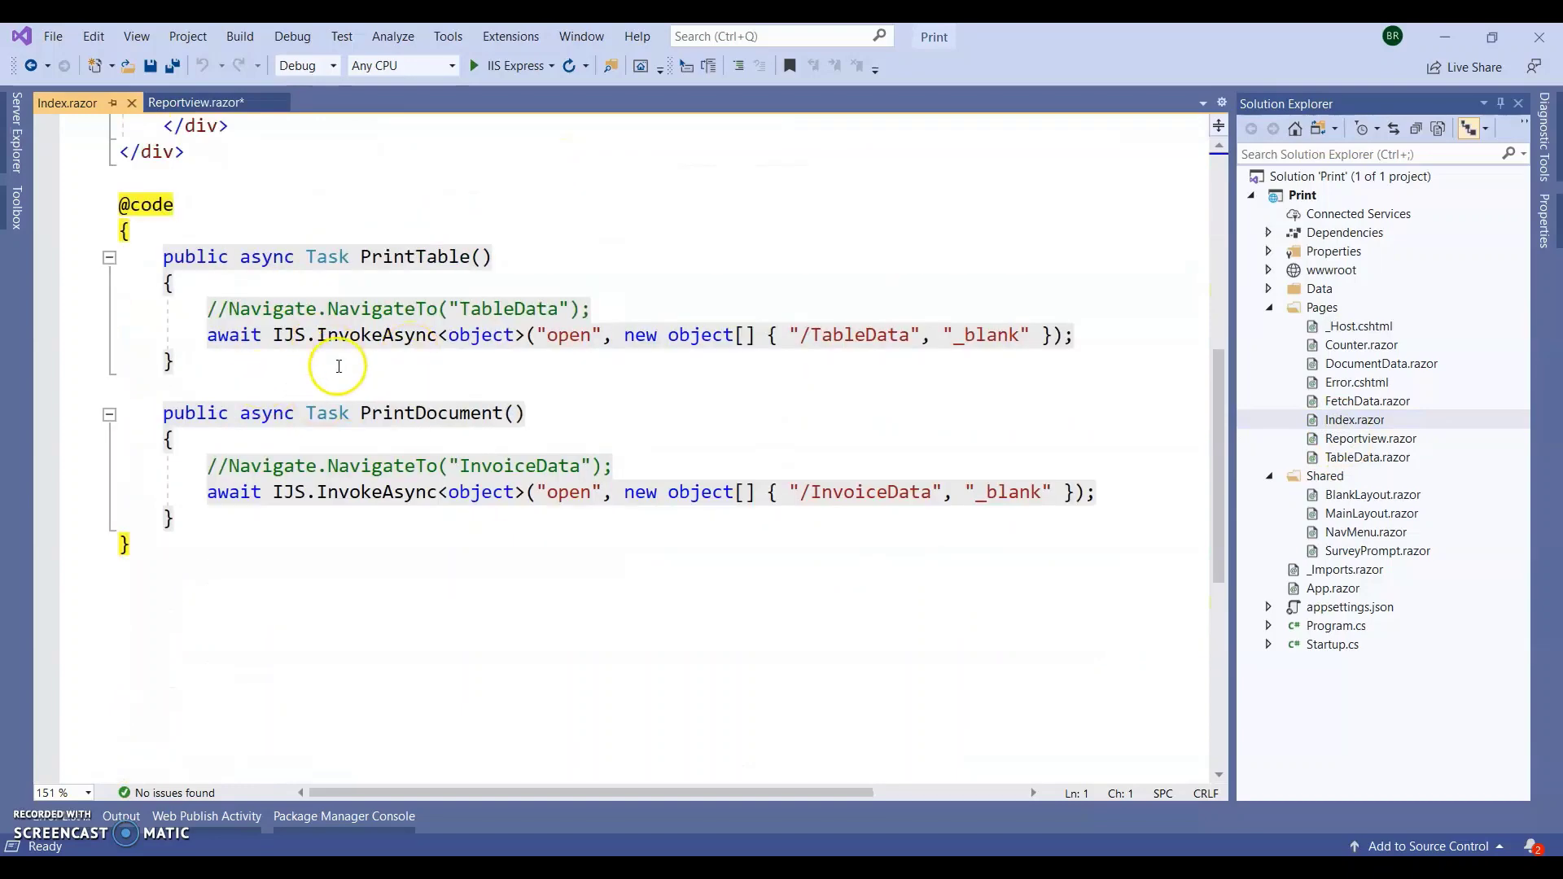
{"action": "left_click_drag", "start_coordinate": [208, 335], "coordinate": [327, 334]}
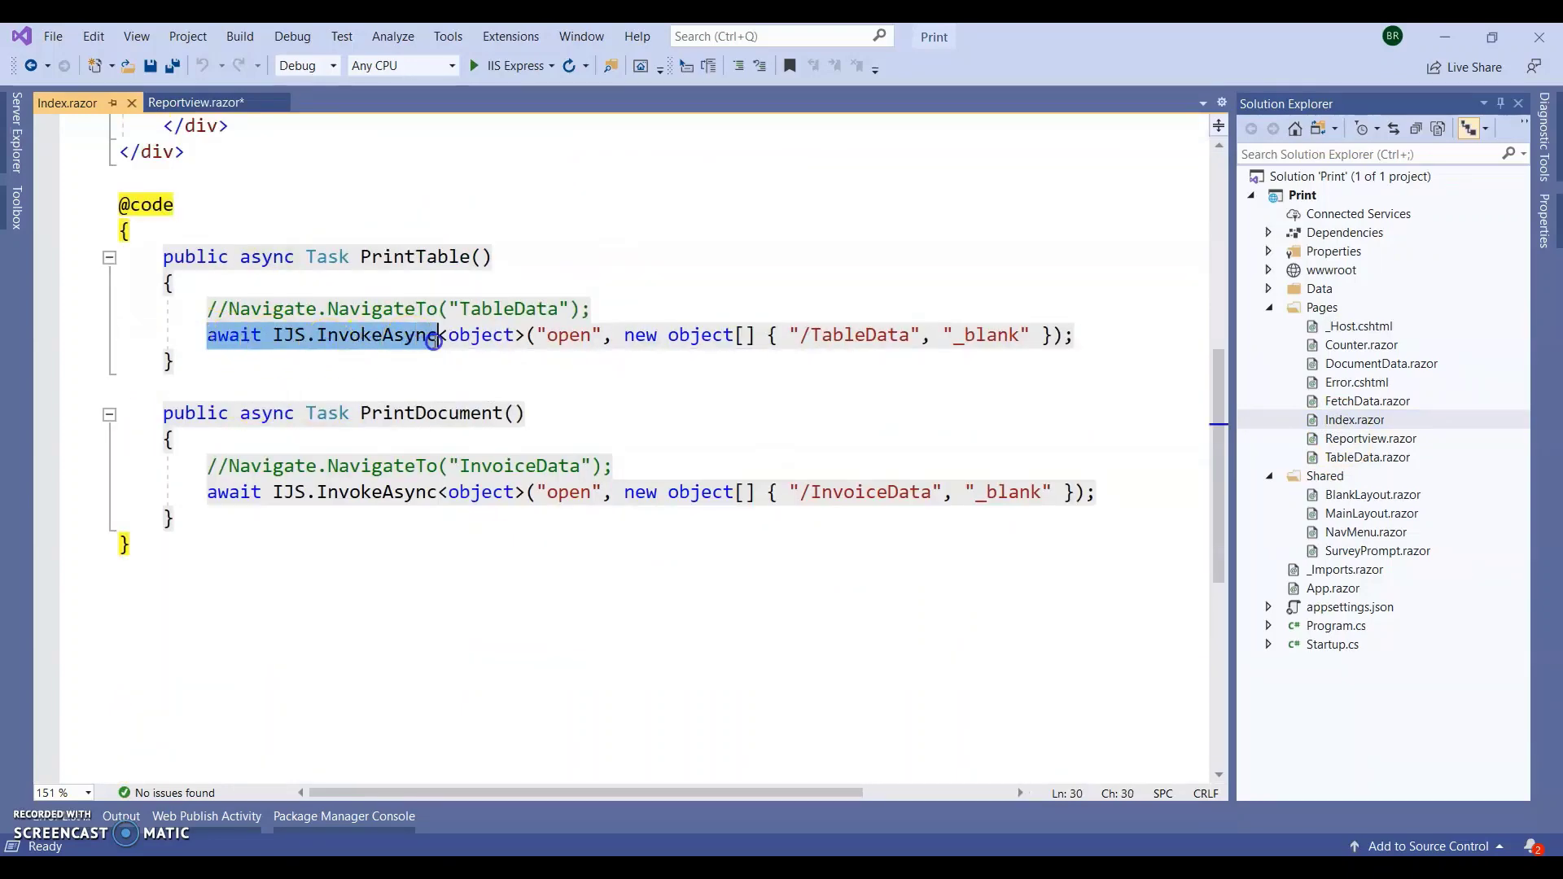
{"action": "left_click", "coordinate": [196, 102]}
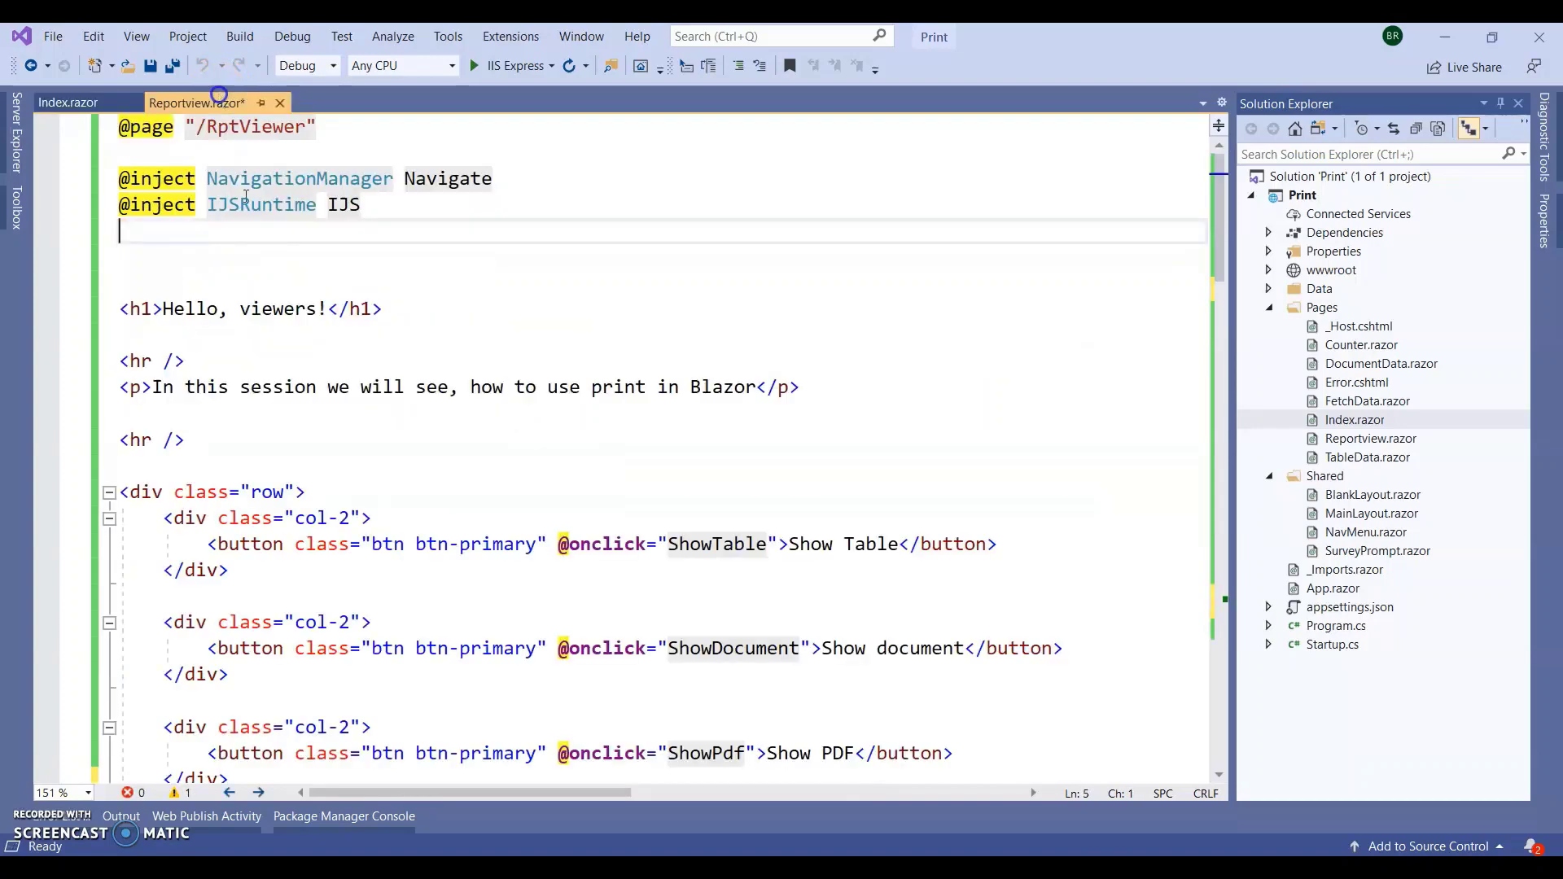
{"action": "scroll", "coordinate": [324, 550], "scroll_direction": "down", "scroll_amount": 5}
{"action": "scroll", "coordinate": [324, 551], "scroll_direction": "down", "scroll_amount": 6}
{"action": "scroll", "coordinate": [324, 549], "scroll_direction": "down", "scroll_amount": 8}
{"action": "scroll", "coordinate": [323, 550], "scroll_direction": "down", "scroll_amount": 4}
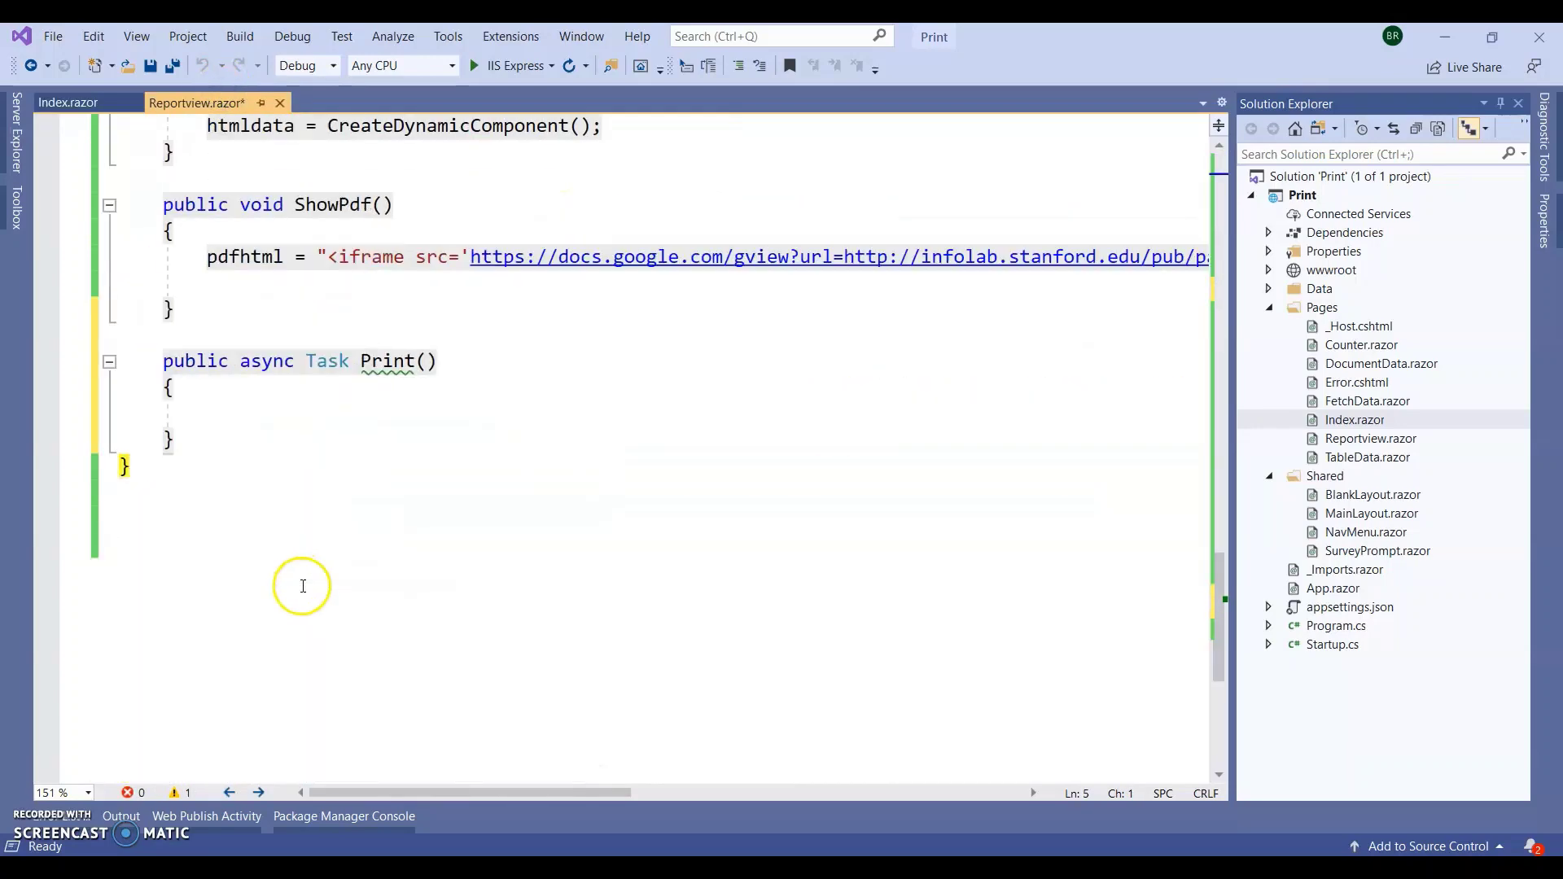
{"action": "left_click", "coordinate": [261, 416]}
{"action": "type", "text": "await IJS."}
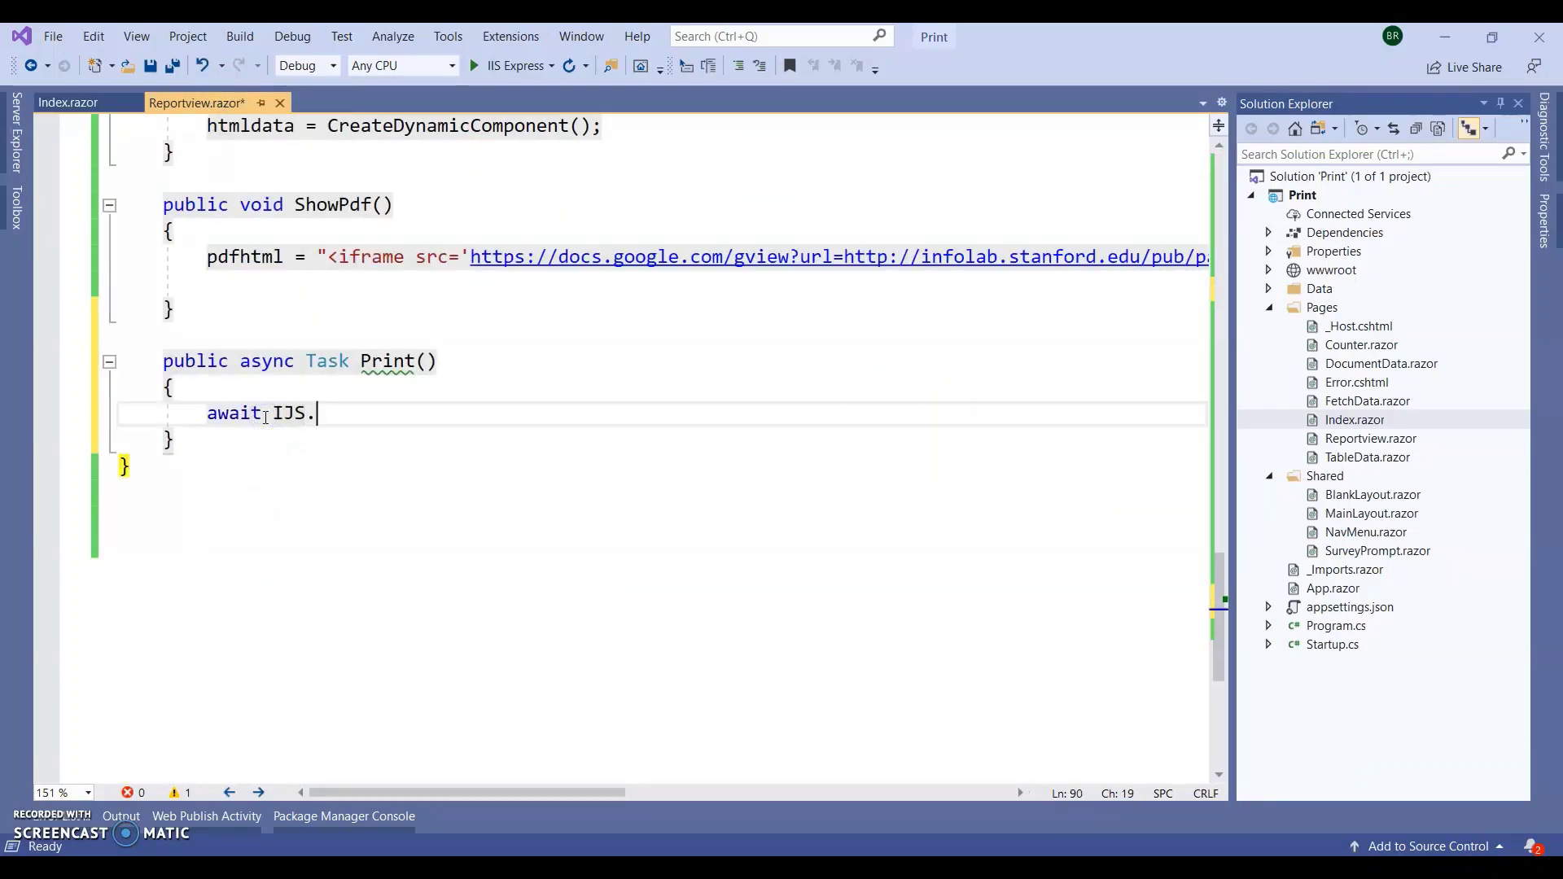
{"action": "key", "text": "Down"}
{"action": "key", "text": "Down"}
{"action": "key", "text": "Down"}
{"action": "key", "text": "Down"}
{"action": "key", "text": "Tab"}
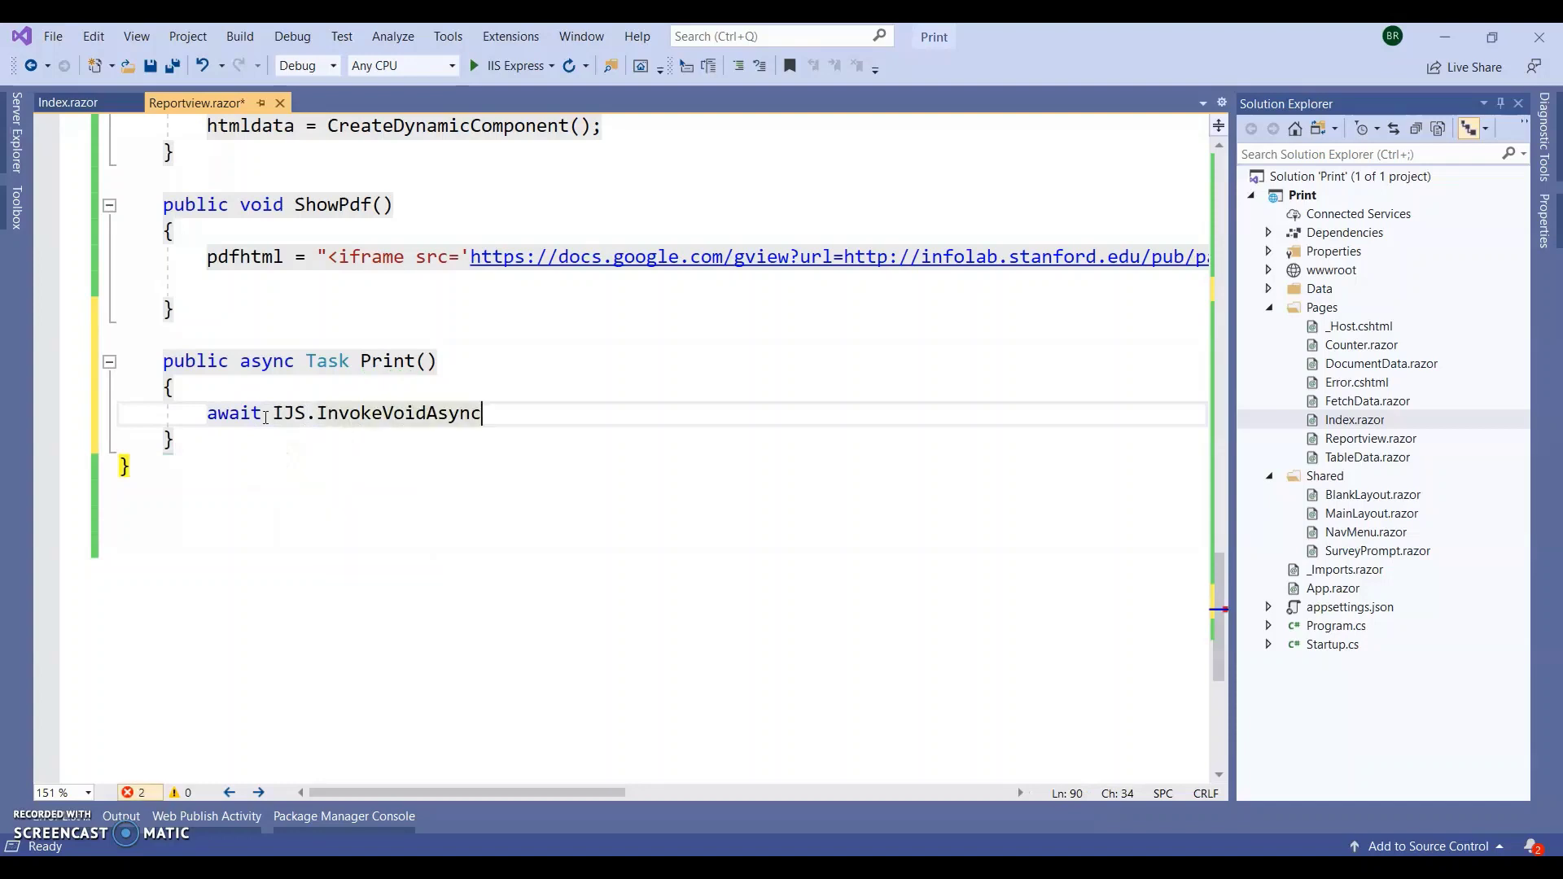
{"action": "type", "text": "\"\""}
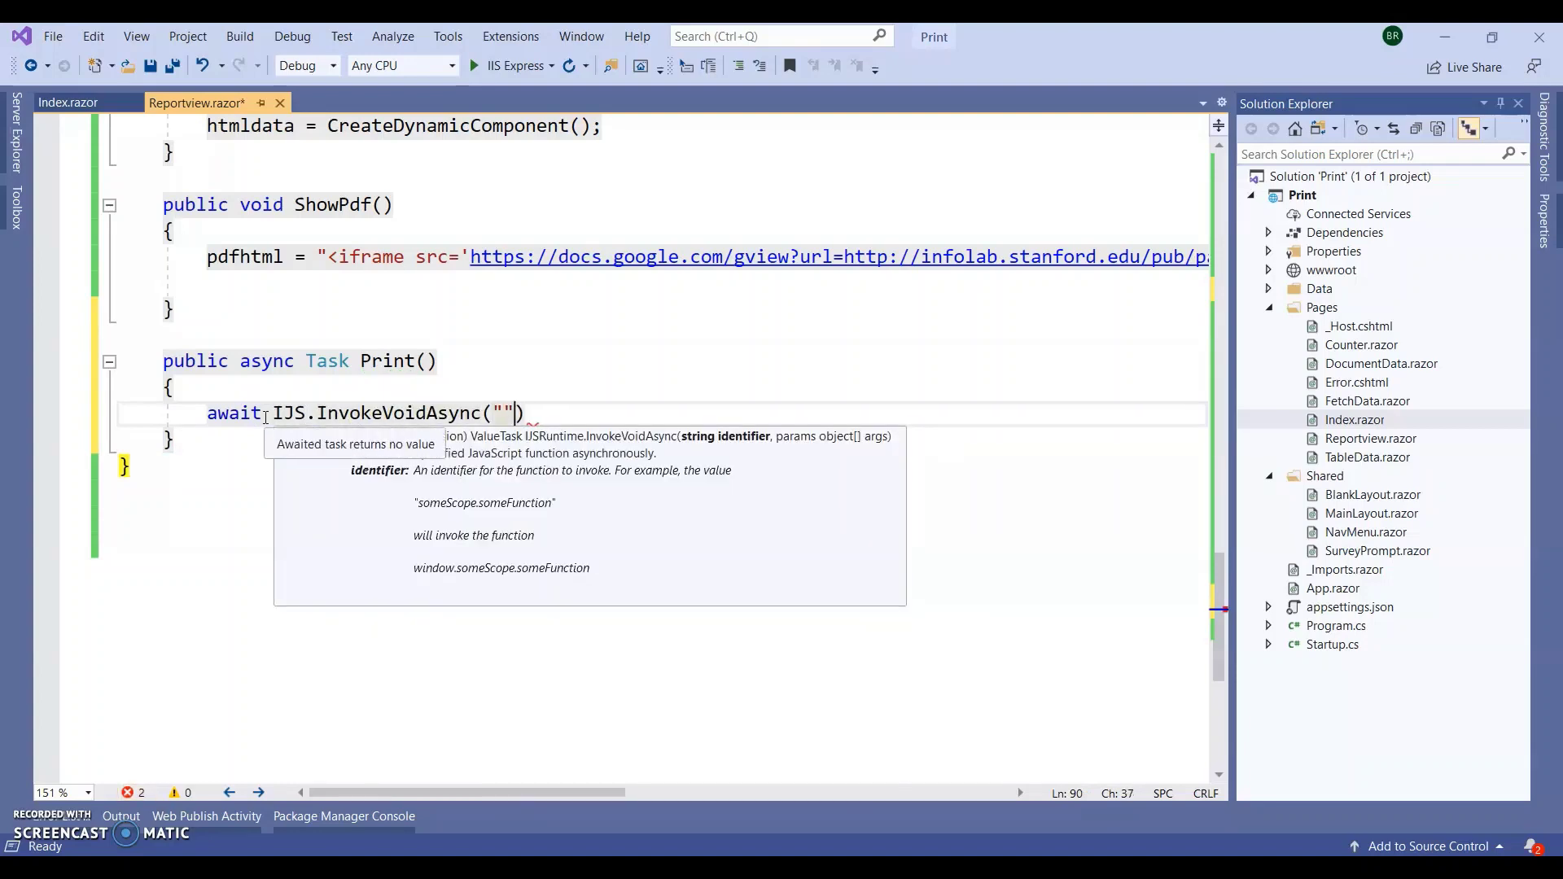
{"action": "type", "text": ")"}
{"action": "key", "text": "ctrl+s"}
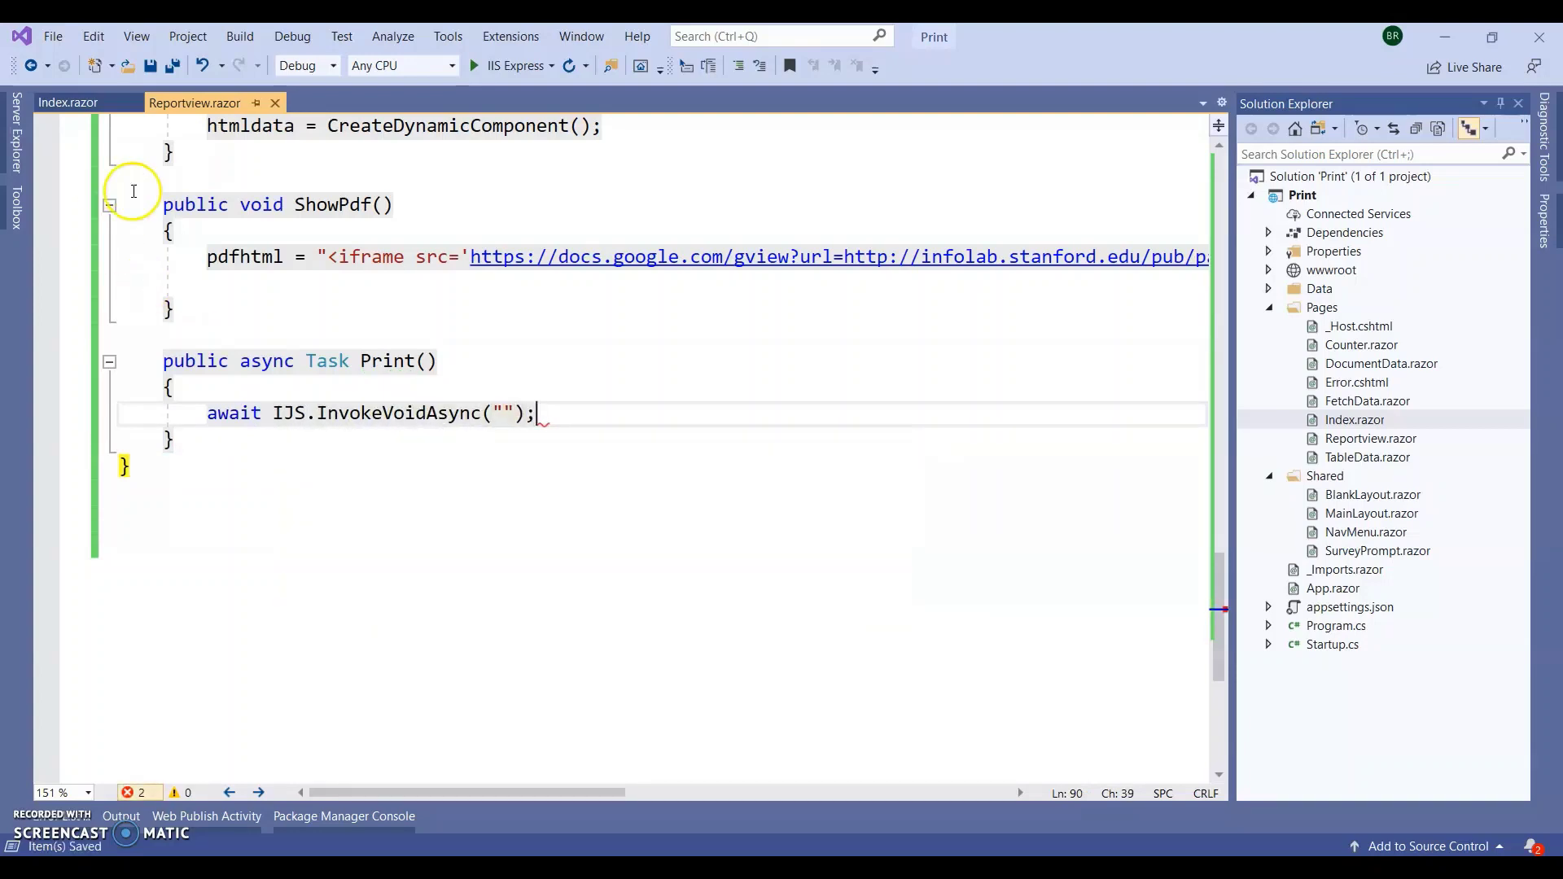
Step: Fill the call's string with 'printDiv' copied from _Host.cshtml and save
{"action": "left_click", "coordinate": [1340, 328]}
{"action": "scroll", "coordinate": [366, 513], "scroll_direction": "down", "scroll_amount": 8}
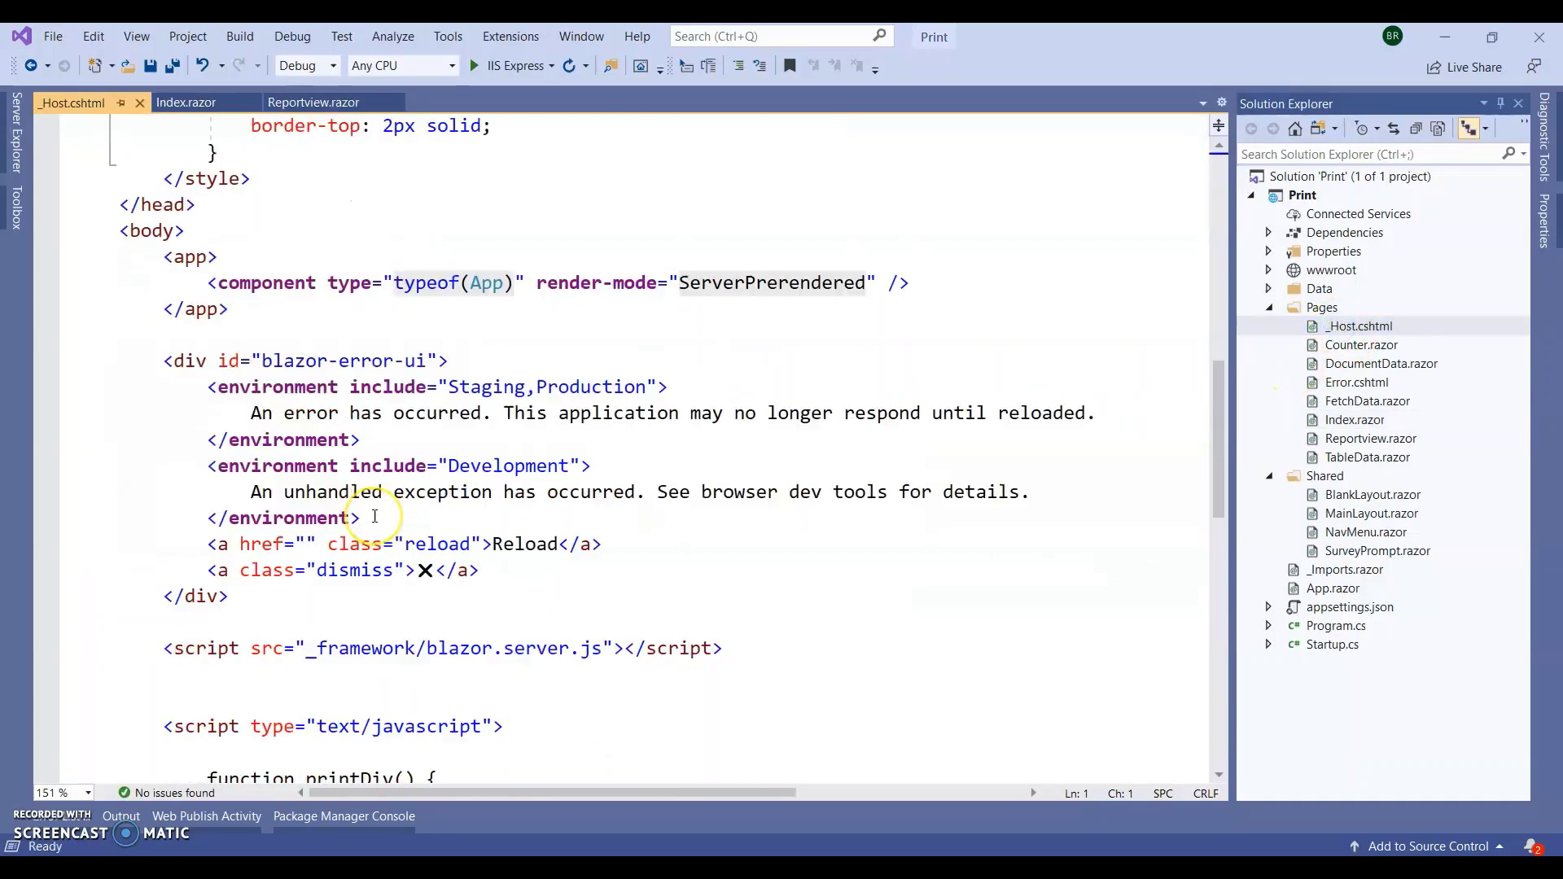
{"action": "scroll", "coordinate": [374, 517], "scroll_direction": "down", "scroll_amount": 8}
{"action": "scroll", "coordinate": [373, 483], "scroll_direction": "up", "scroll_amount": 3}
{"action": "double_click", "coordinate": [355, 388]}
{"action": "key", "text": "ctrl+c"}
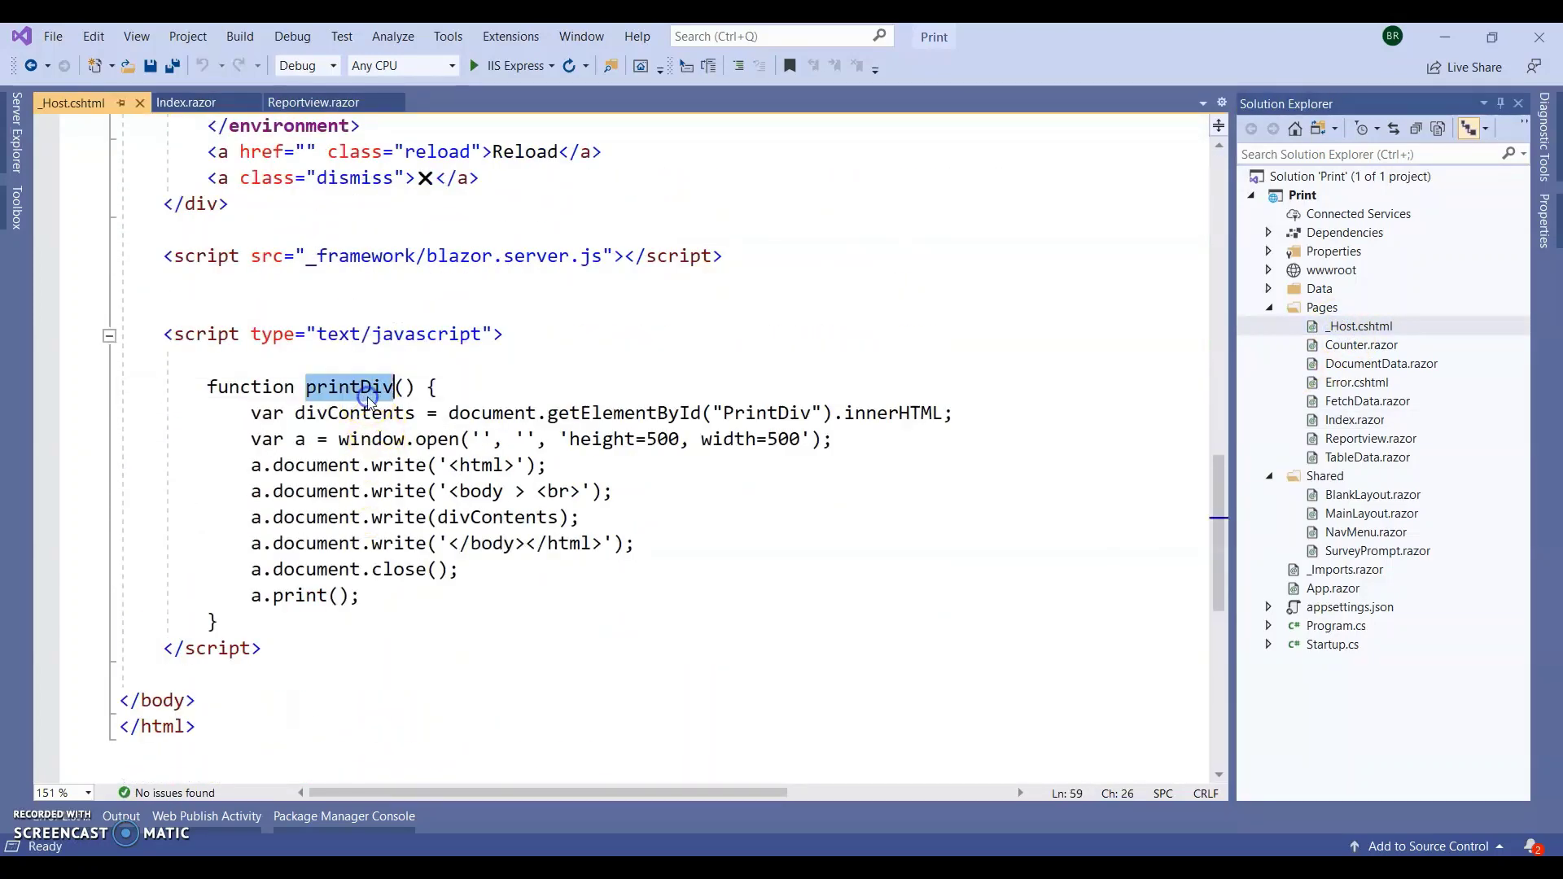
{"action": "left_click", "coordinate": [305, 103]}
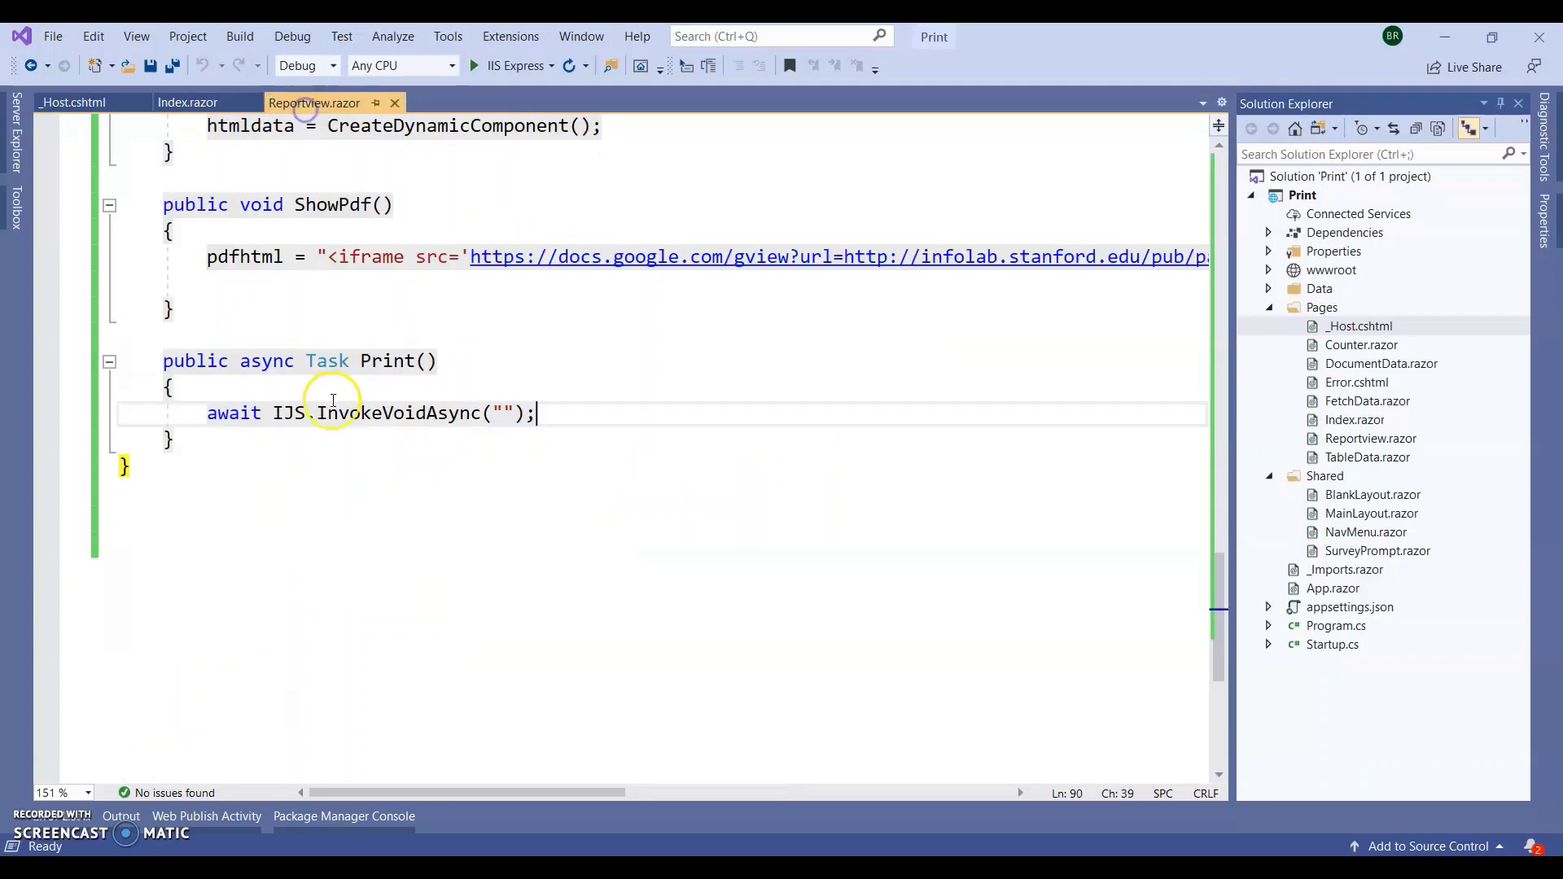
{"action": "left_click", "coordinate": [499, 413]}
{"action": "key", "text": "ctrl+v"}
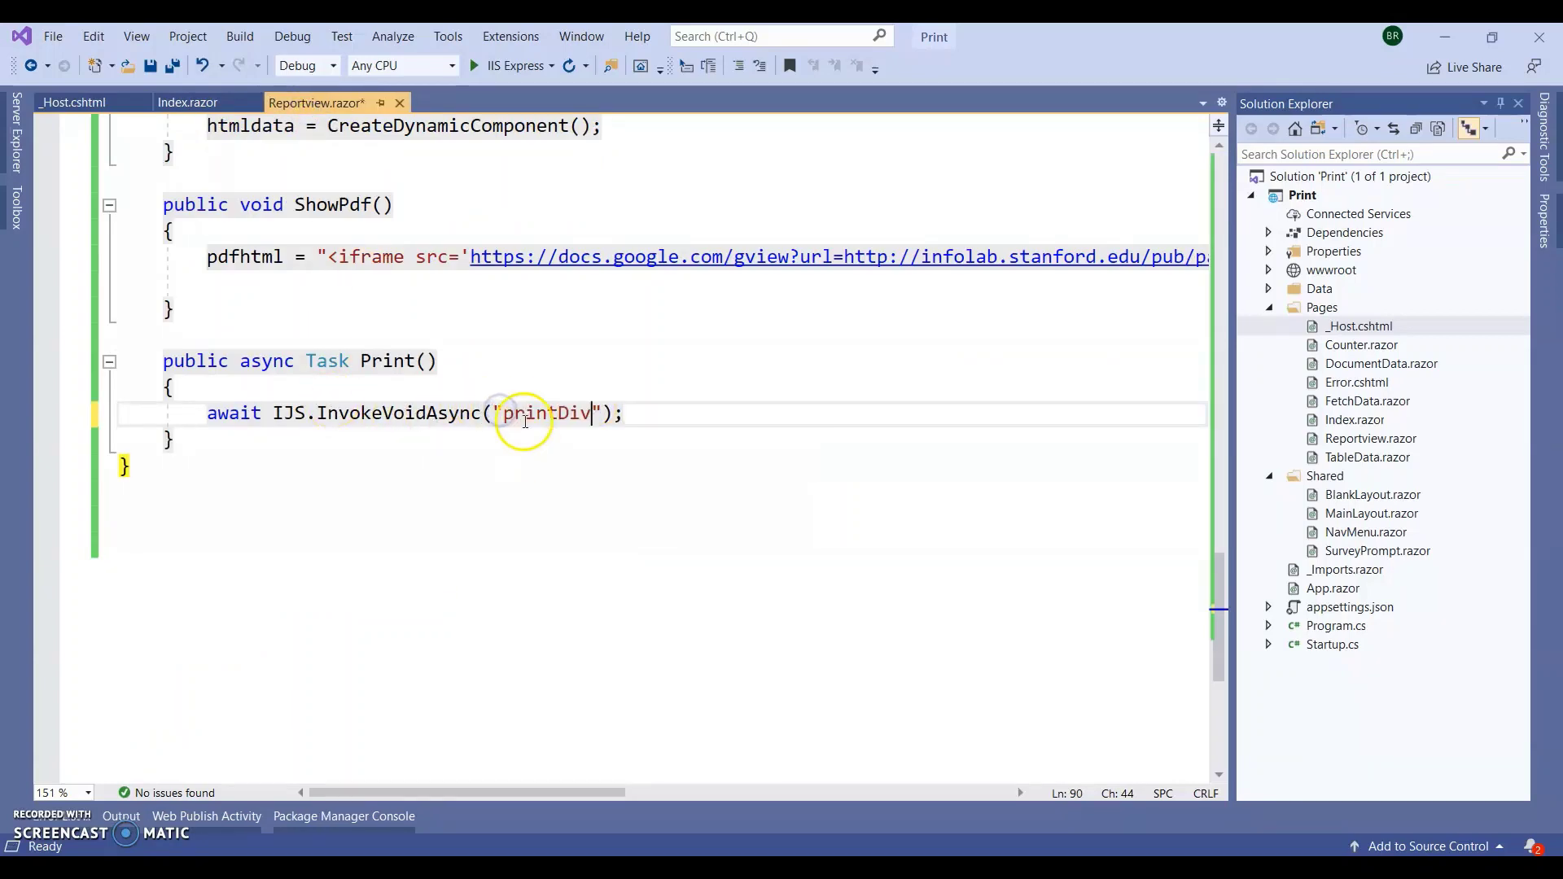
{"action": "left_click", "coordinate": [490, 361]}
{"action": "key", "text": "ctrl+s"}
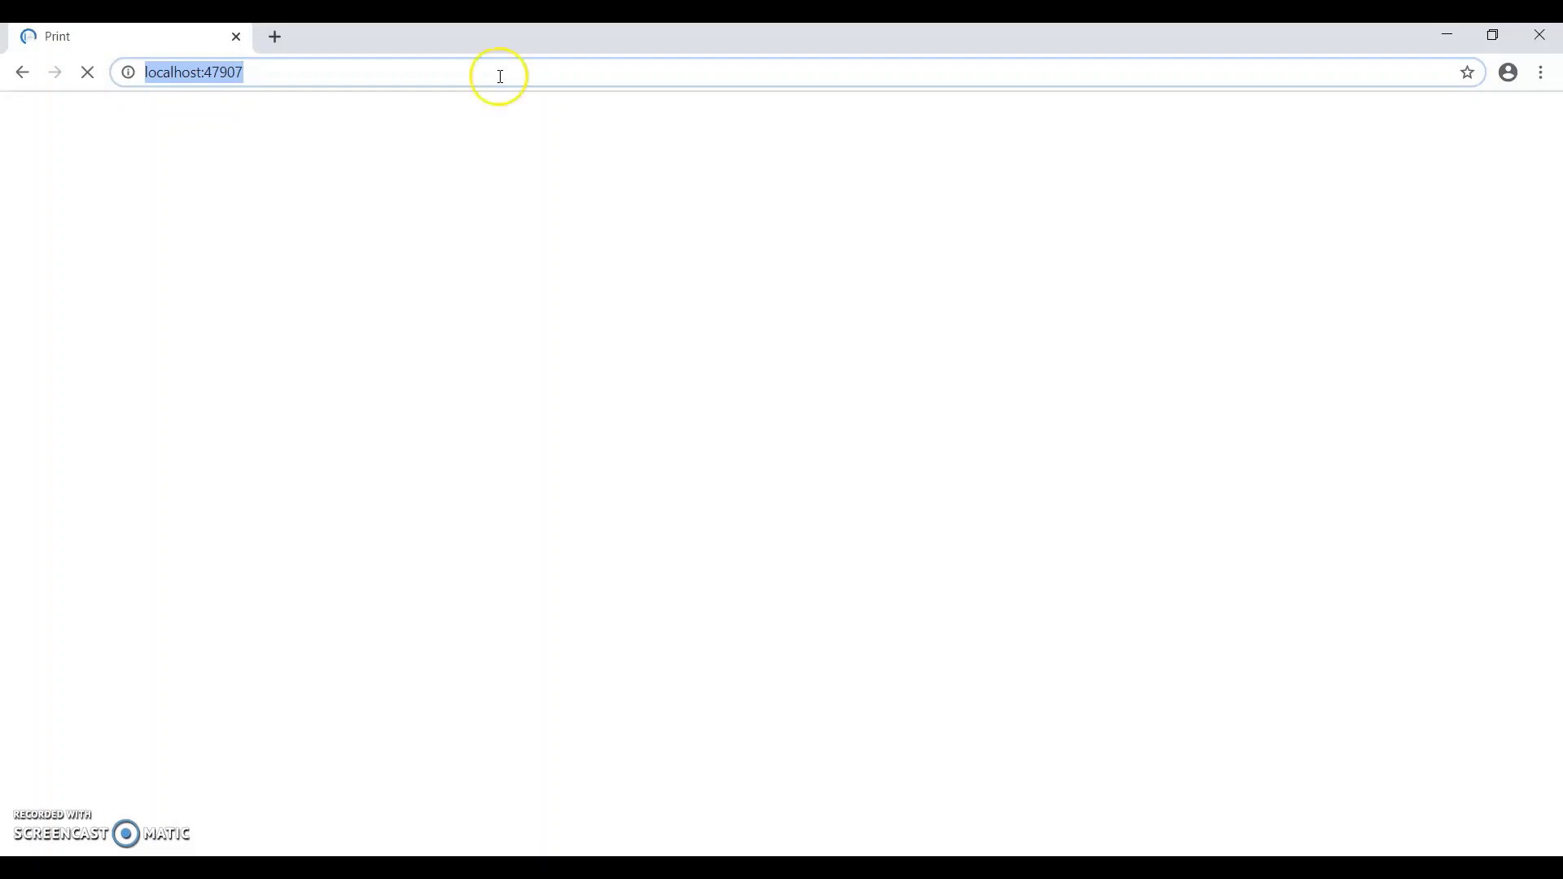
Step: Show the weather table in Report Viewer, print it, and close the popup
{"action": "left_click", "coordinate": [76, 226]}
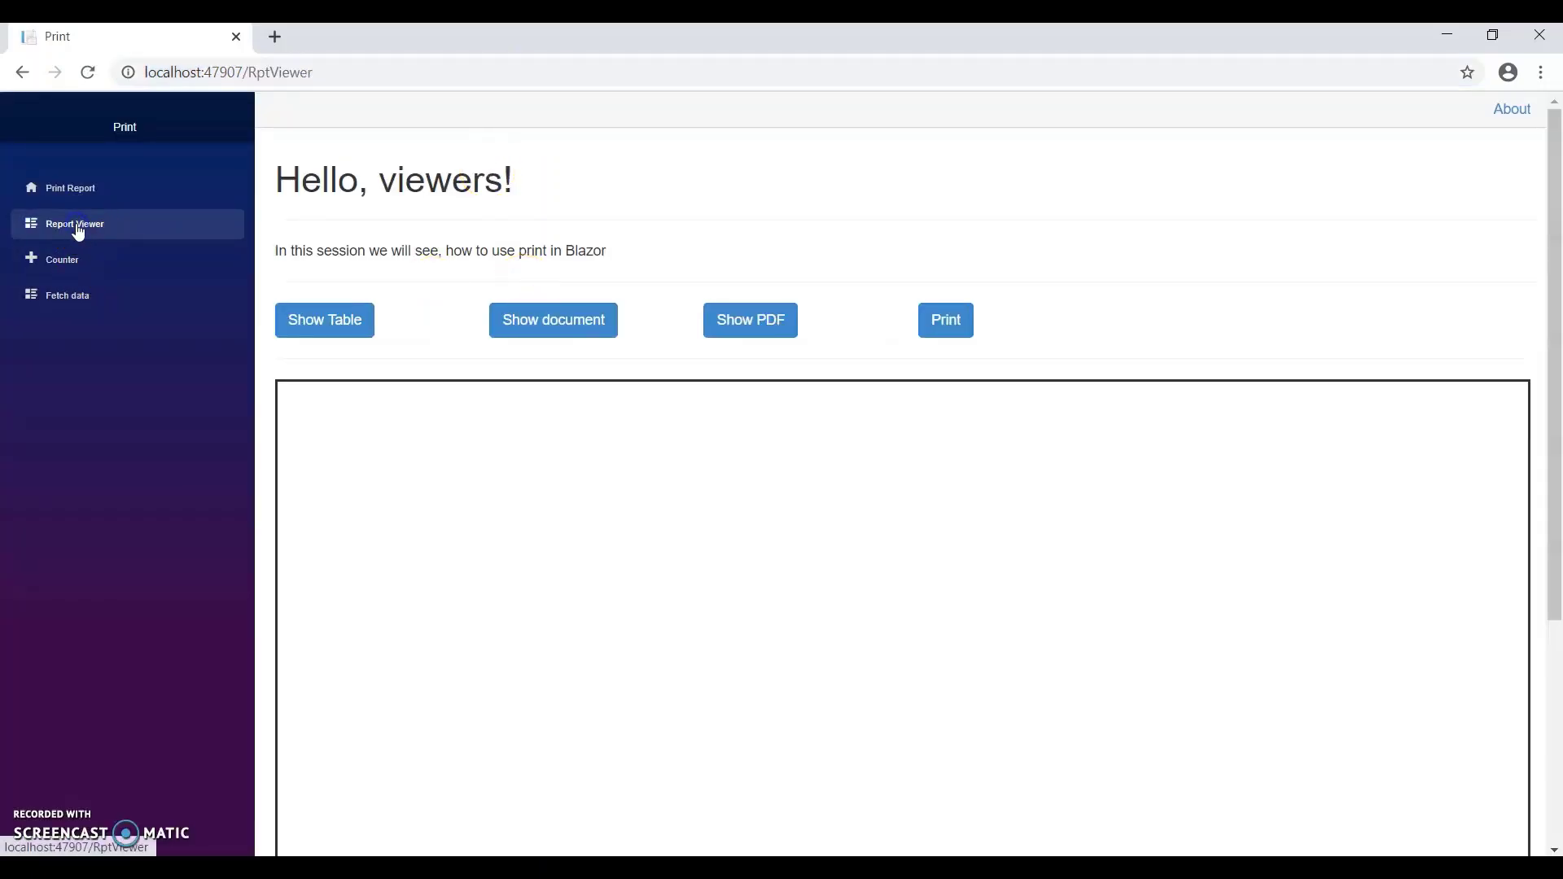
{"action": "left_click", "coordinate": [326, 346]}
{"action": "left_click", "coordinate": [959, 334]}
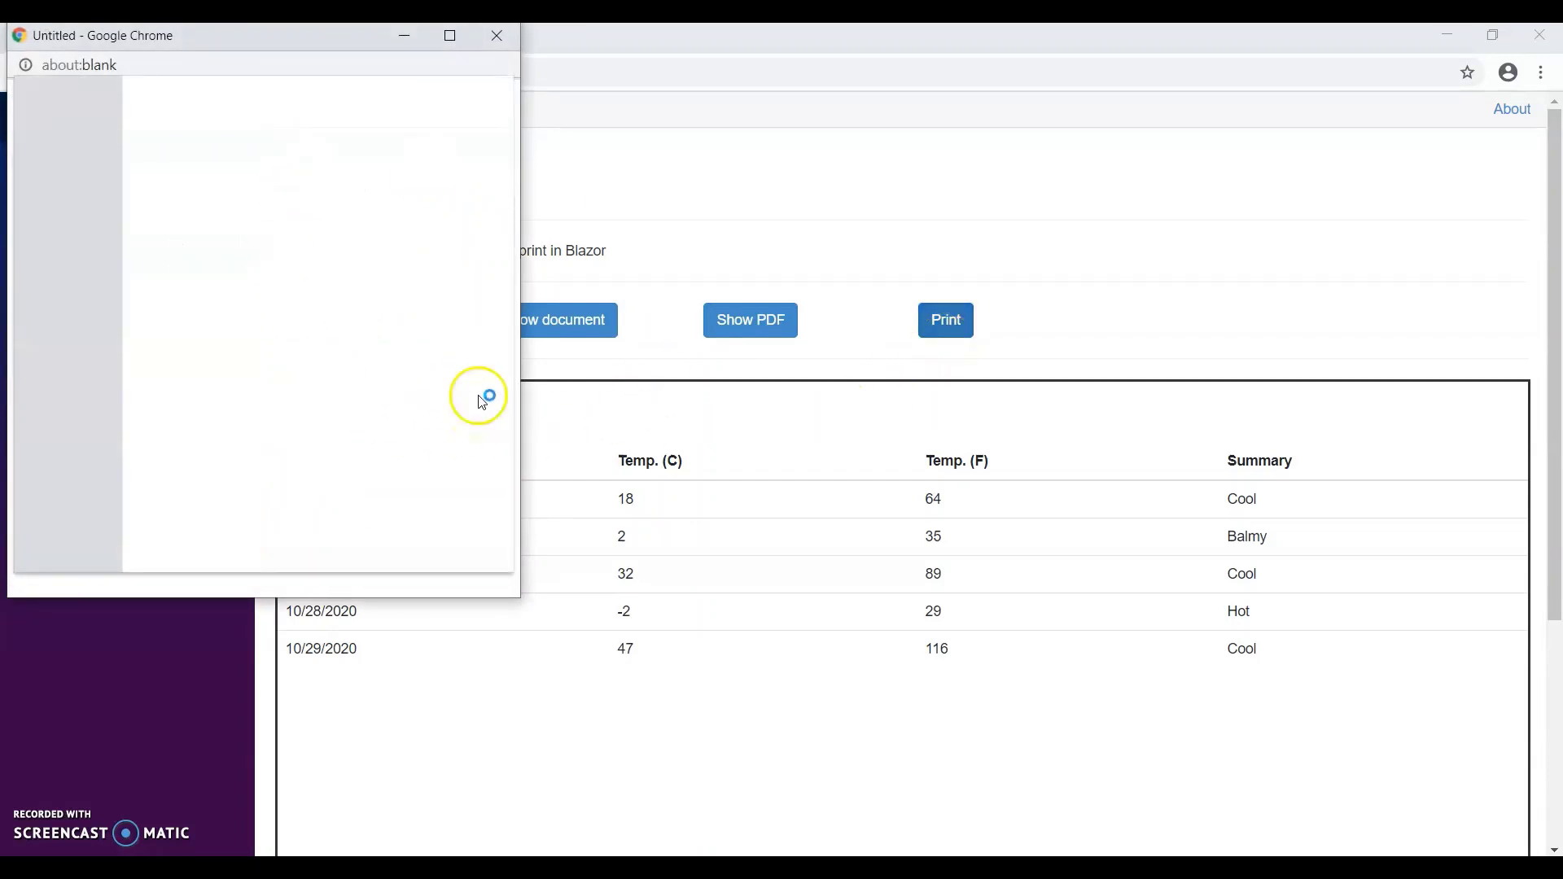
{"action": "left_click", "coordinate": [496, 36]}
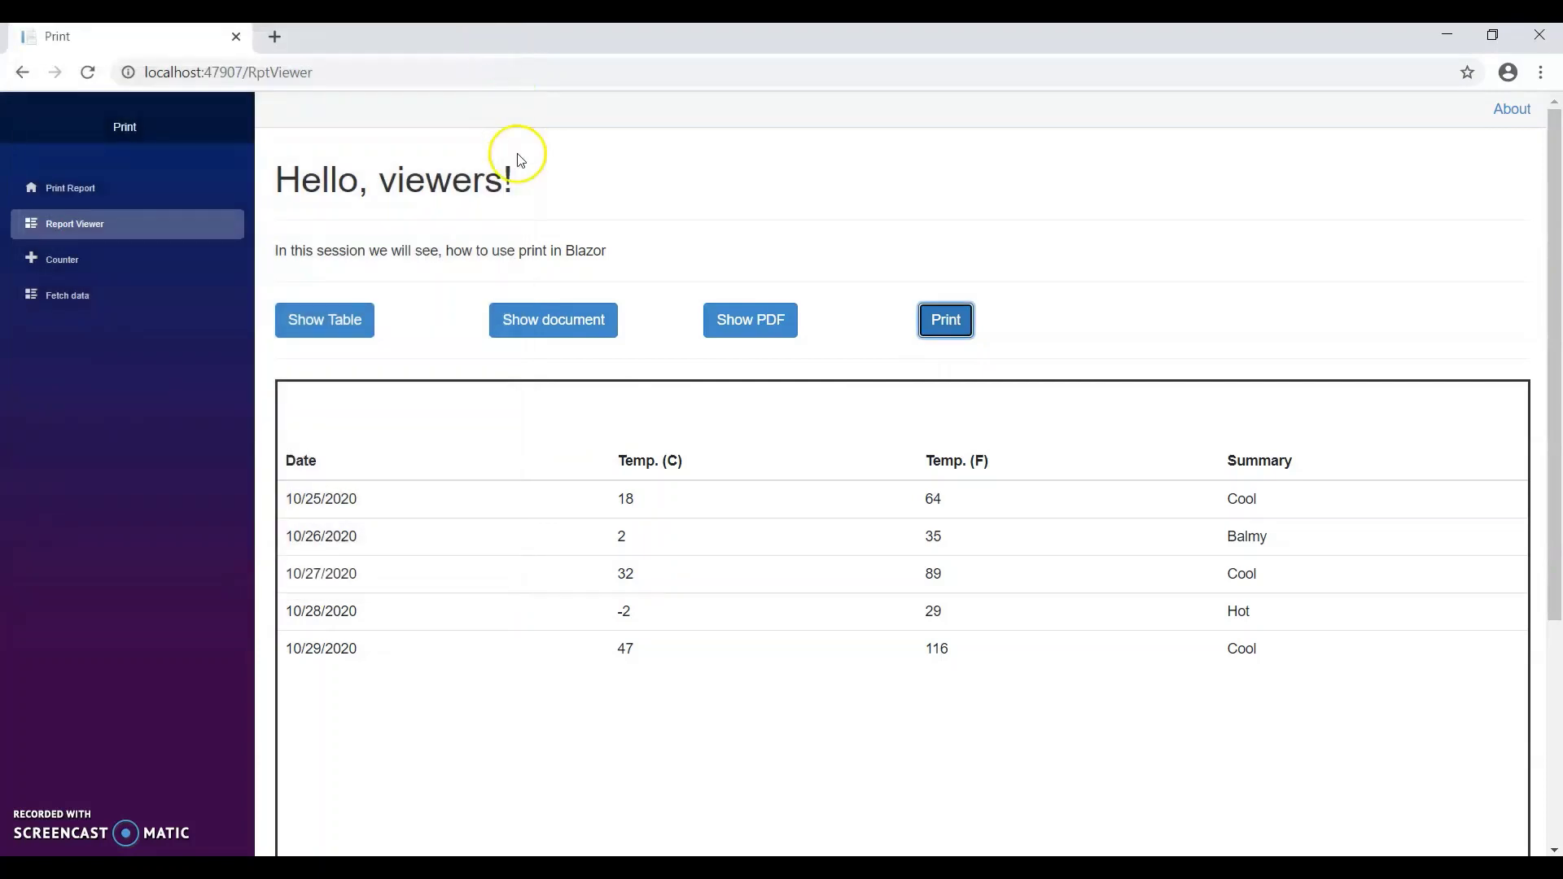
Step: Show the invoice document, print it, and close the popup
{"action": "left_click", "coordinate": [543, 320]}
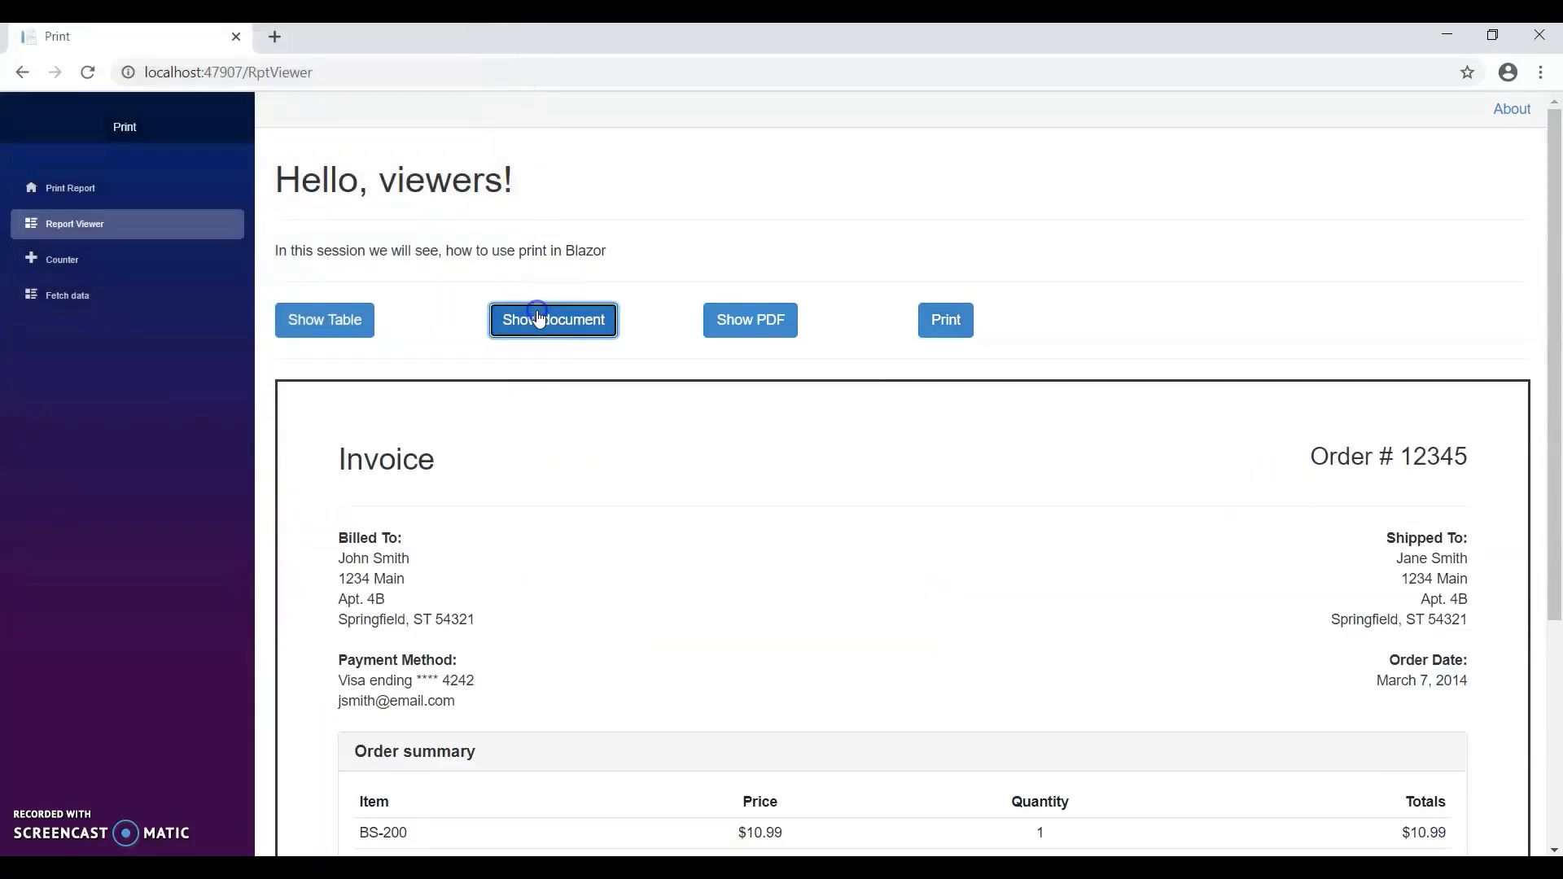
{"action": "left_click", "coordinate": [948, 322]}
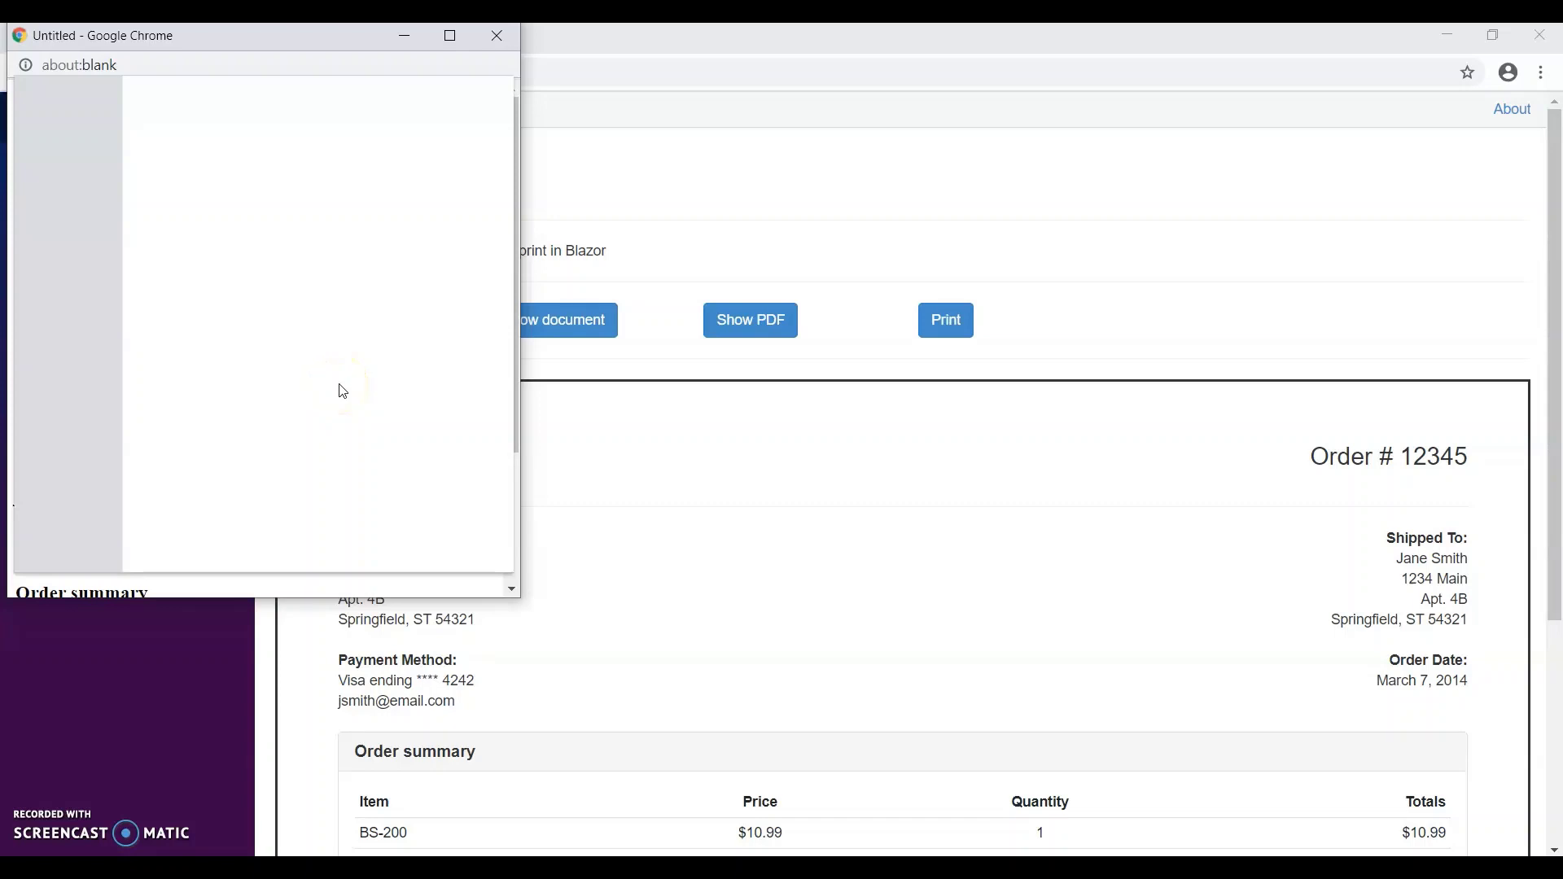
{"action": "left_click", "coordinate": [498, 35]}
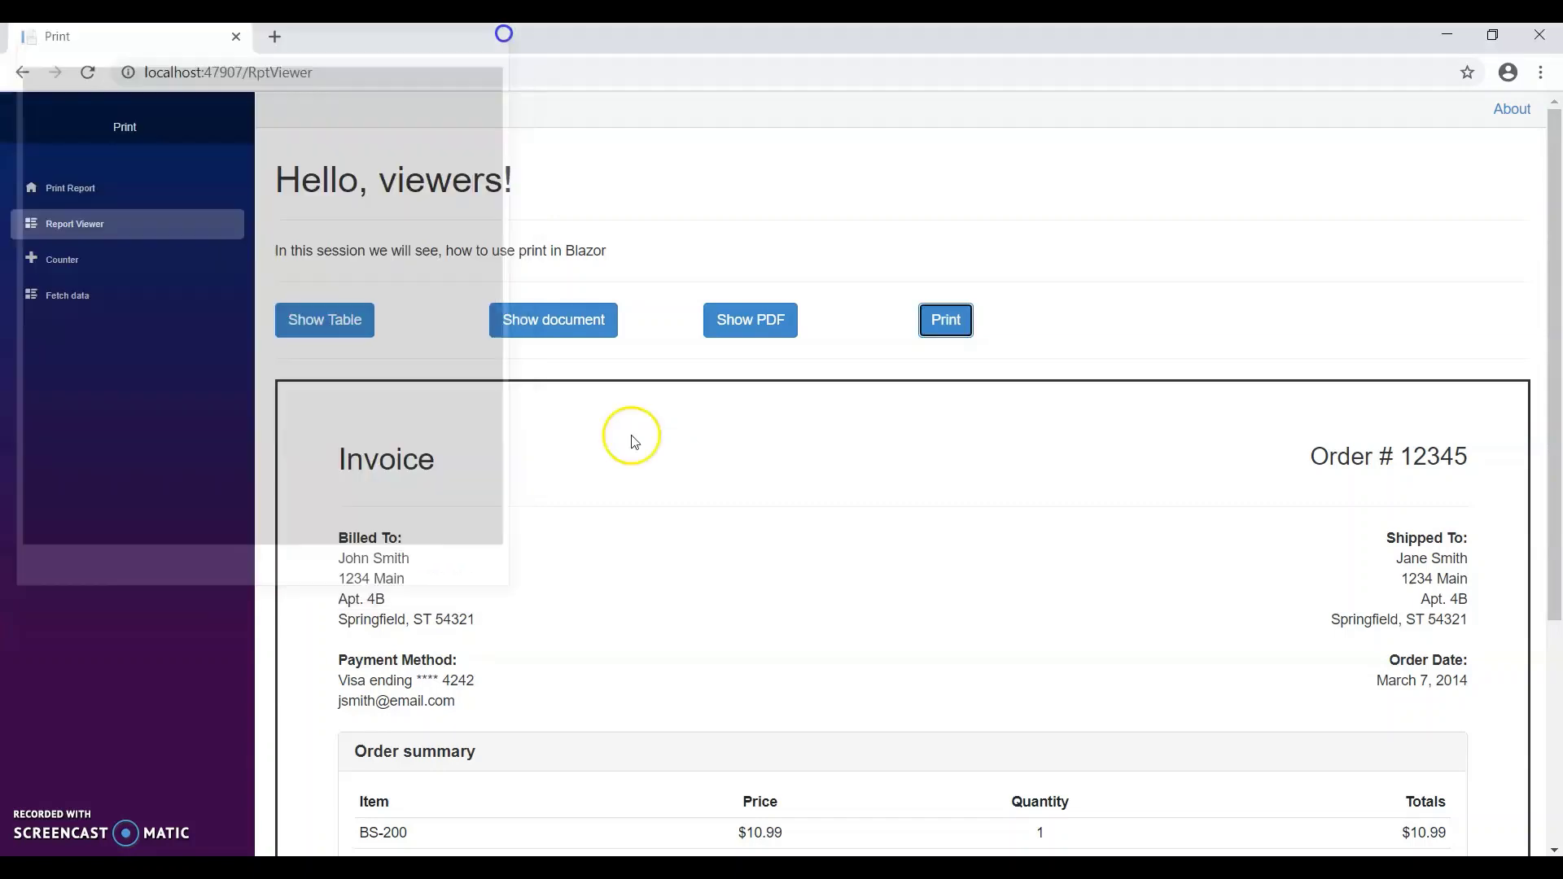
{"action": "left_click", "coordinate": [750, 323]}
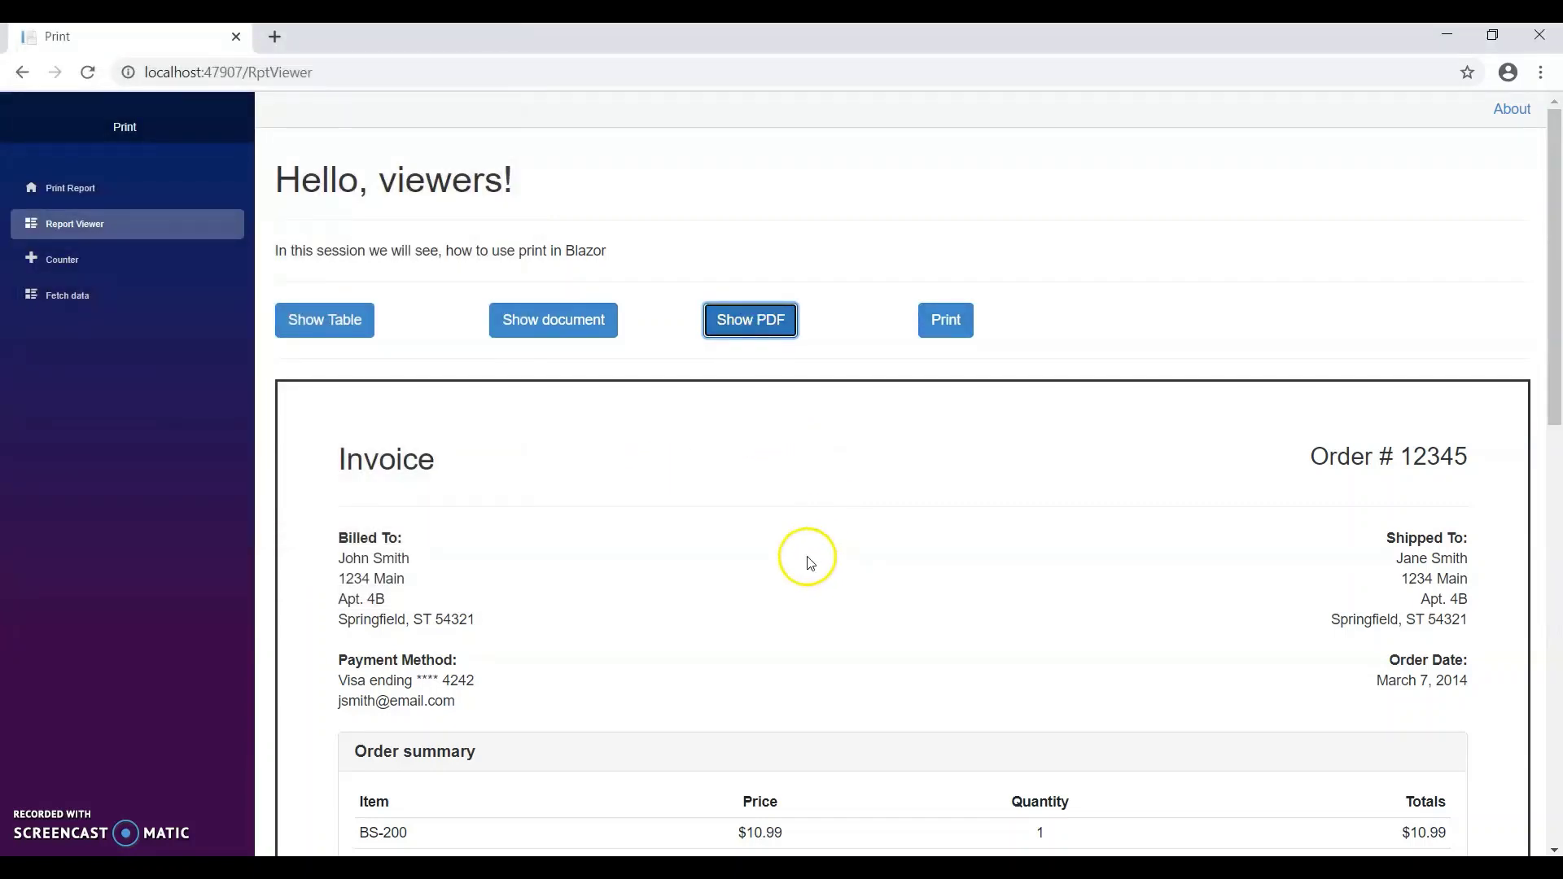
{"action": "scroll", "coordinate": [804, 576], "scroll_direction": "down", "scroll_amount": 3}
{"action": "scroll", "coordinate": [806, 578], "scroll_direction": "up", "scroll_amount": 1}
{"action": "scroll", "coordinate": [803, 576], "scroll_direction": "up", "scroll_amount": 1}
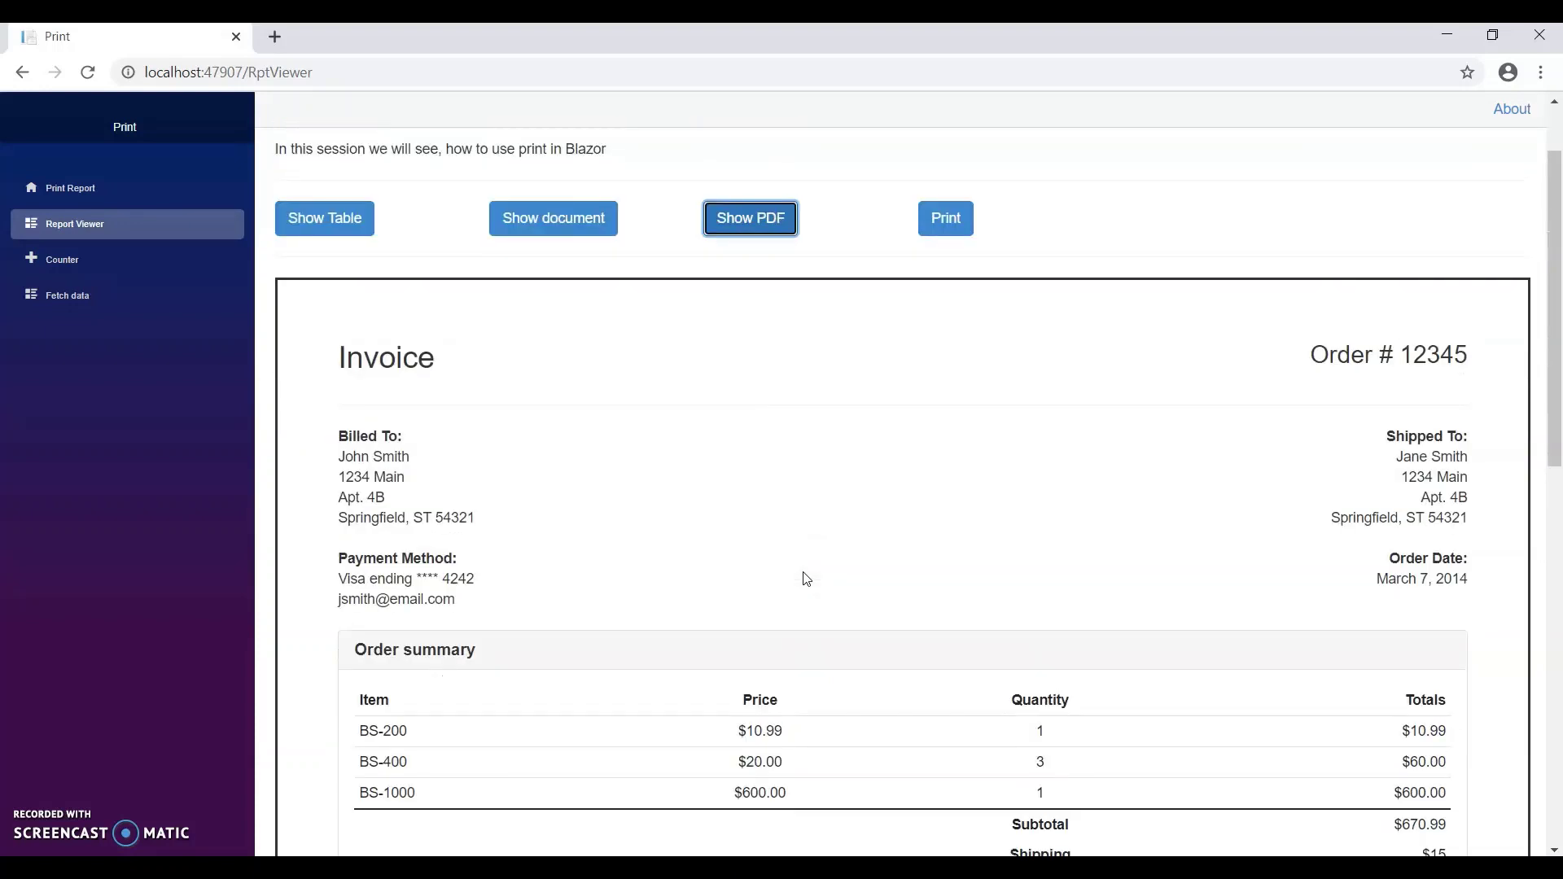
Step: Reload Report Viewer, show the Stanford search-engine paper, print it, and close the popup
{"action": "left_click", "coordinate": [789, 218]}
{"action": "scroll", "coordinate": [694, 575], "scroll_direction": "down", "scroll_amount": 2}
{"action": "scroll", "coordinate": [697, 582], "scroll_direction": "down", "scroll_amount": 3}
{"action": "scroll", "coordinate": [696, 582], "scroll_direction": "up", "scroll_amount": 3}
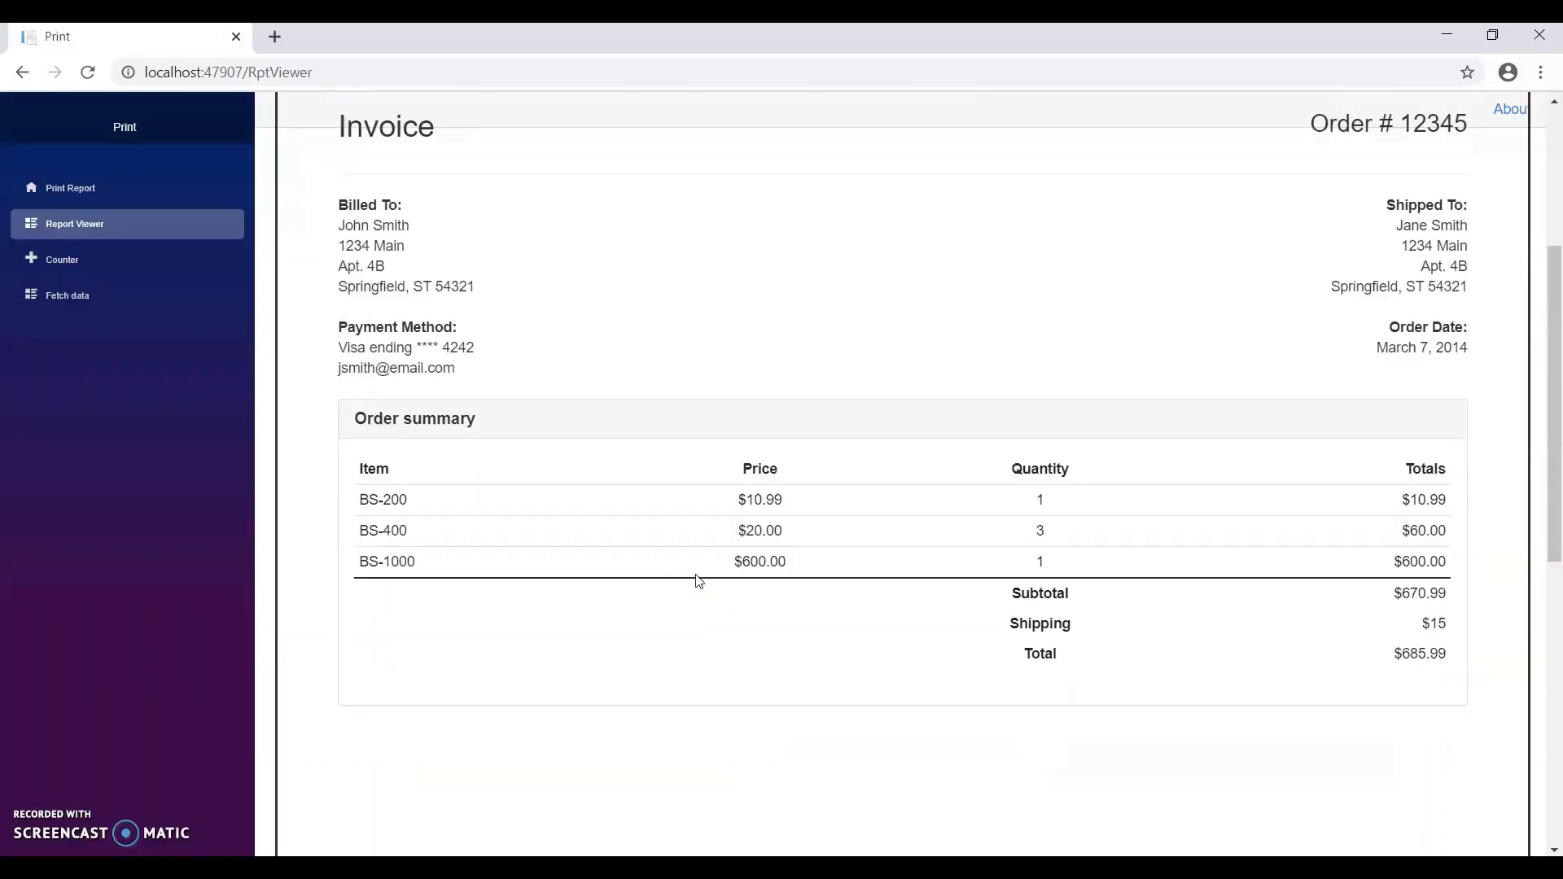
{"action": "scroll", "coordinate": [696, 581], "scroll_direction": "up", "scroll_amount": 2}
{"action": "scroll", "coordinate": [696, 581], "scroll_direction": "up", "scroll_amount": 1}
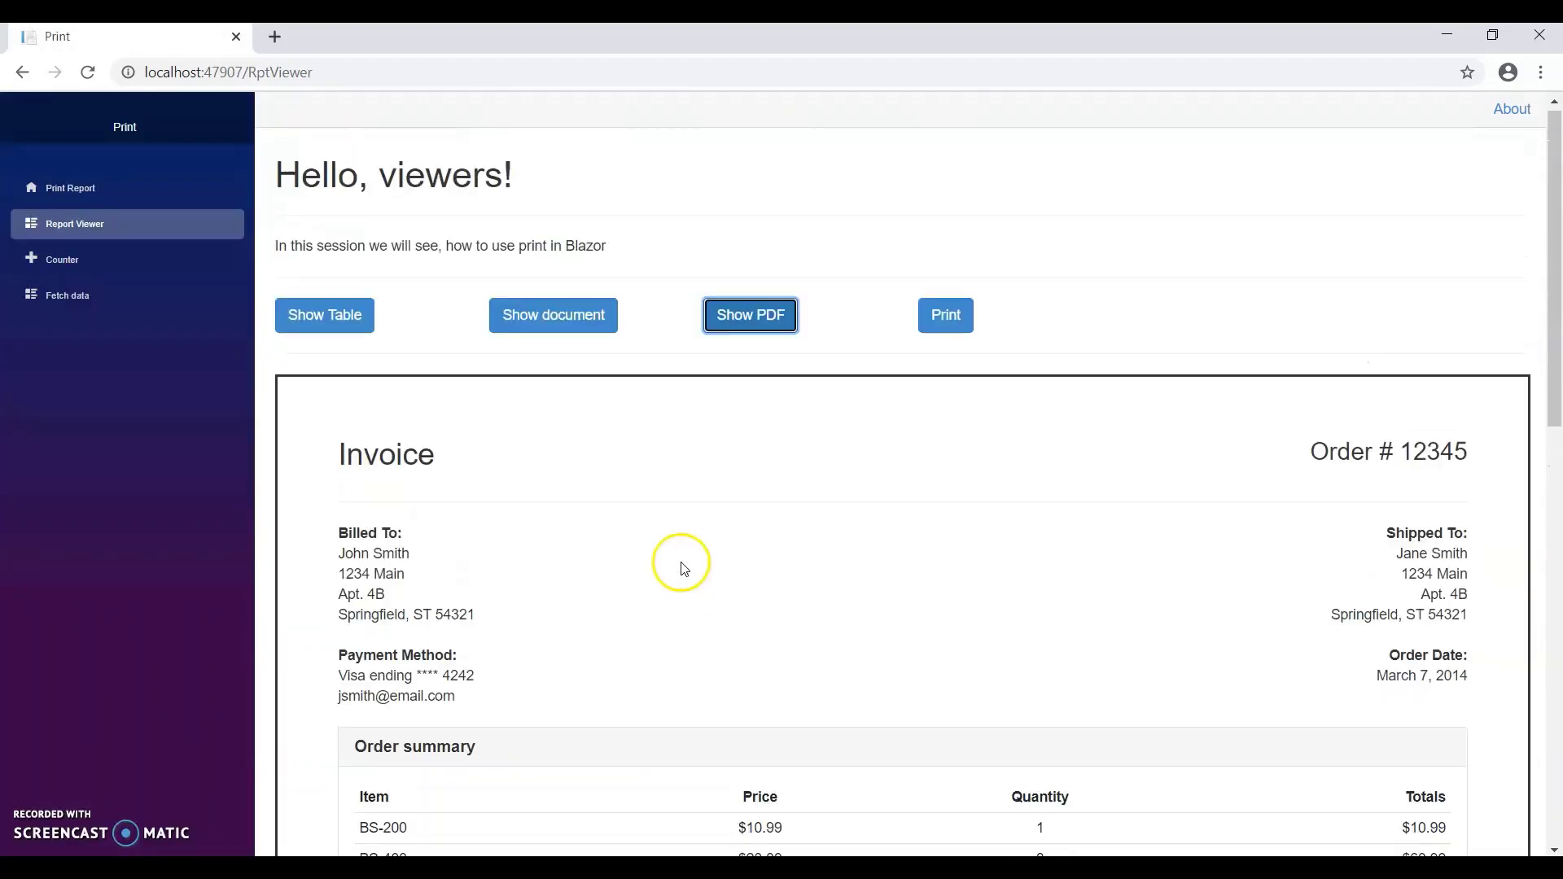
{"action": "left_click", "coordinate": [88, 76]}
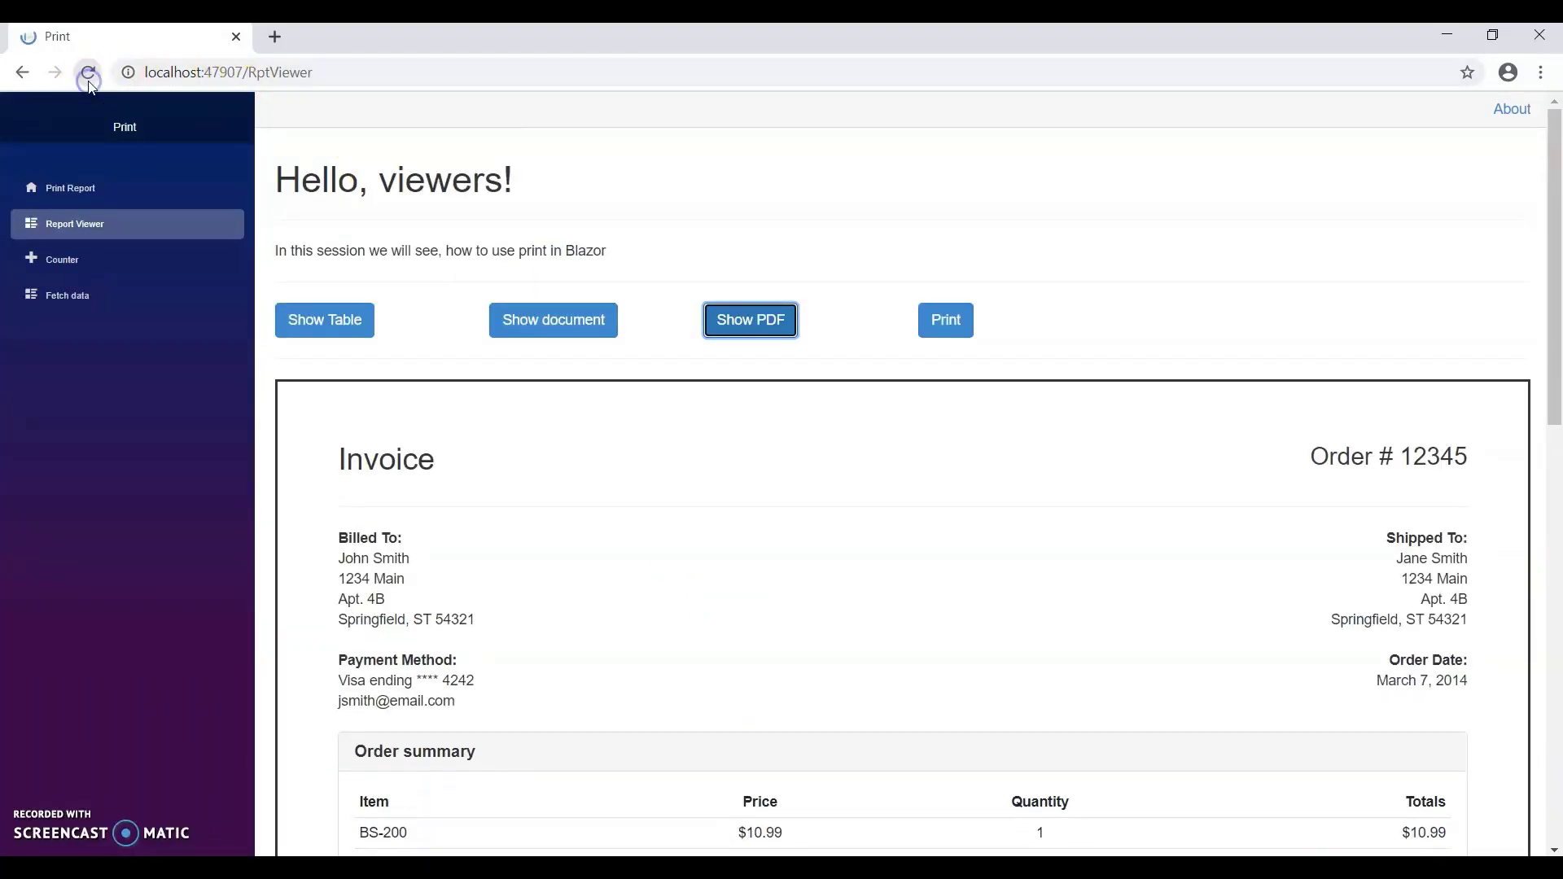
{"action": "left_click", "coordinate": [730, 336]}
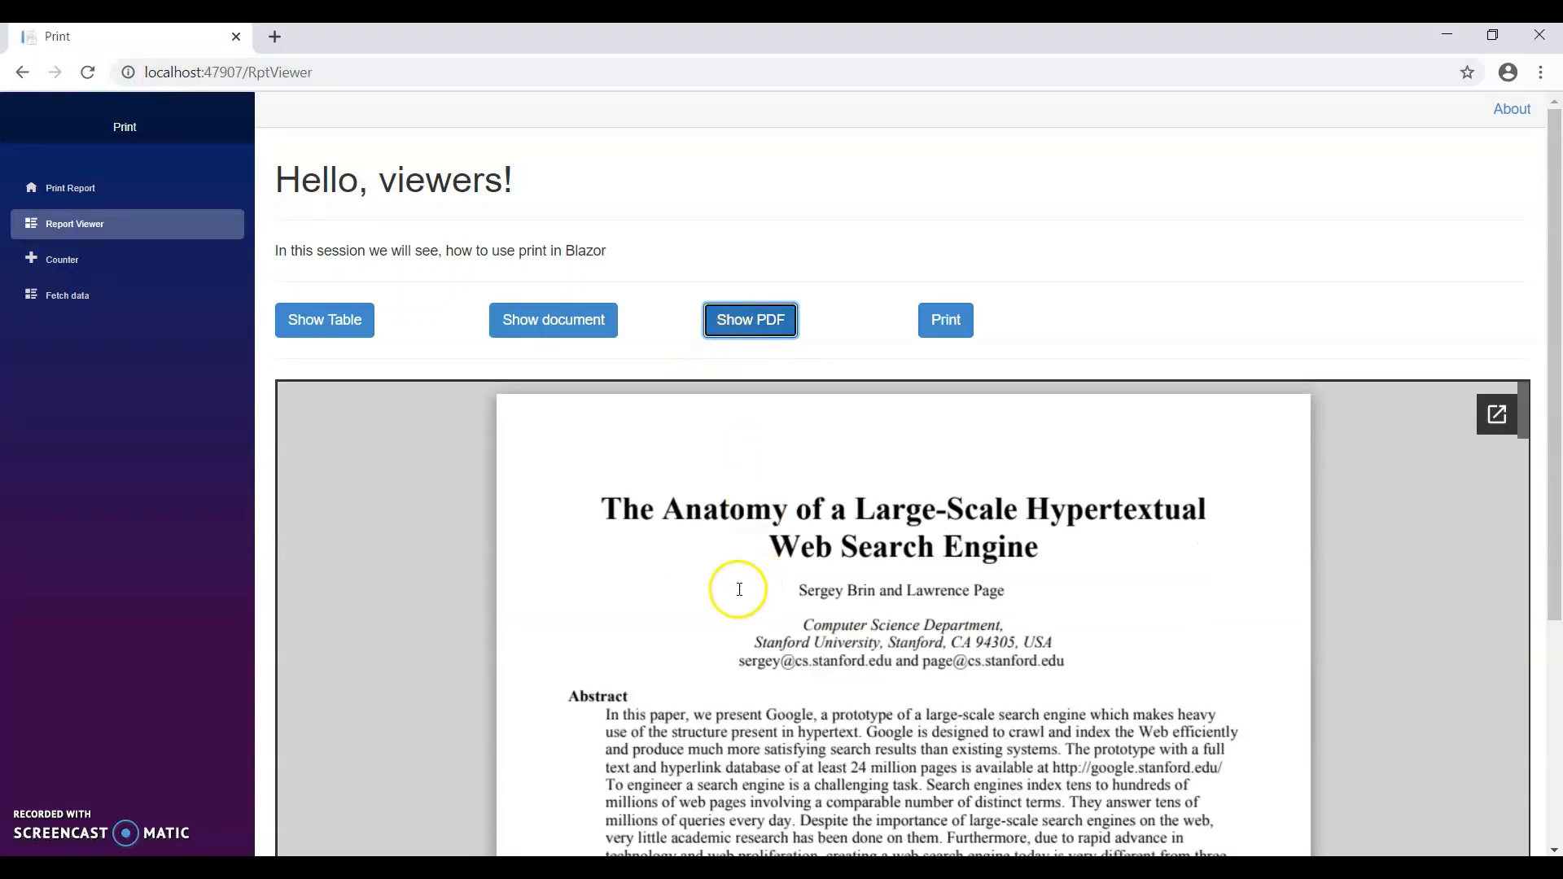
{"action": "left_click", "coordinate": [948, 320]}
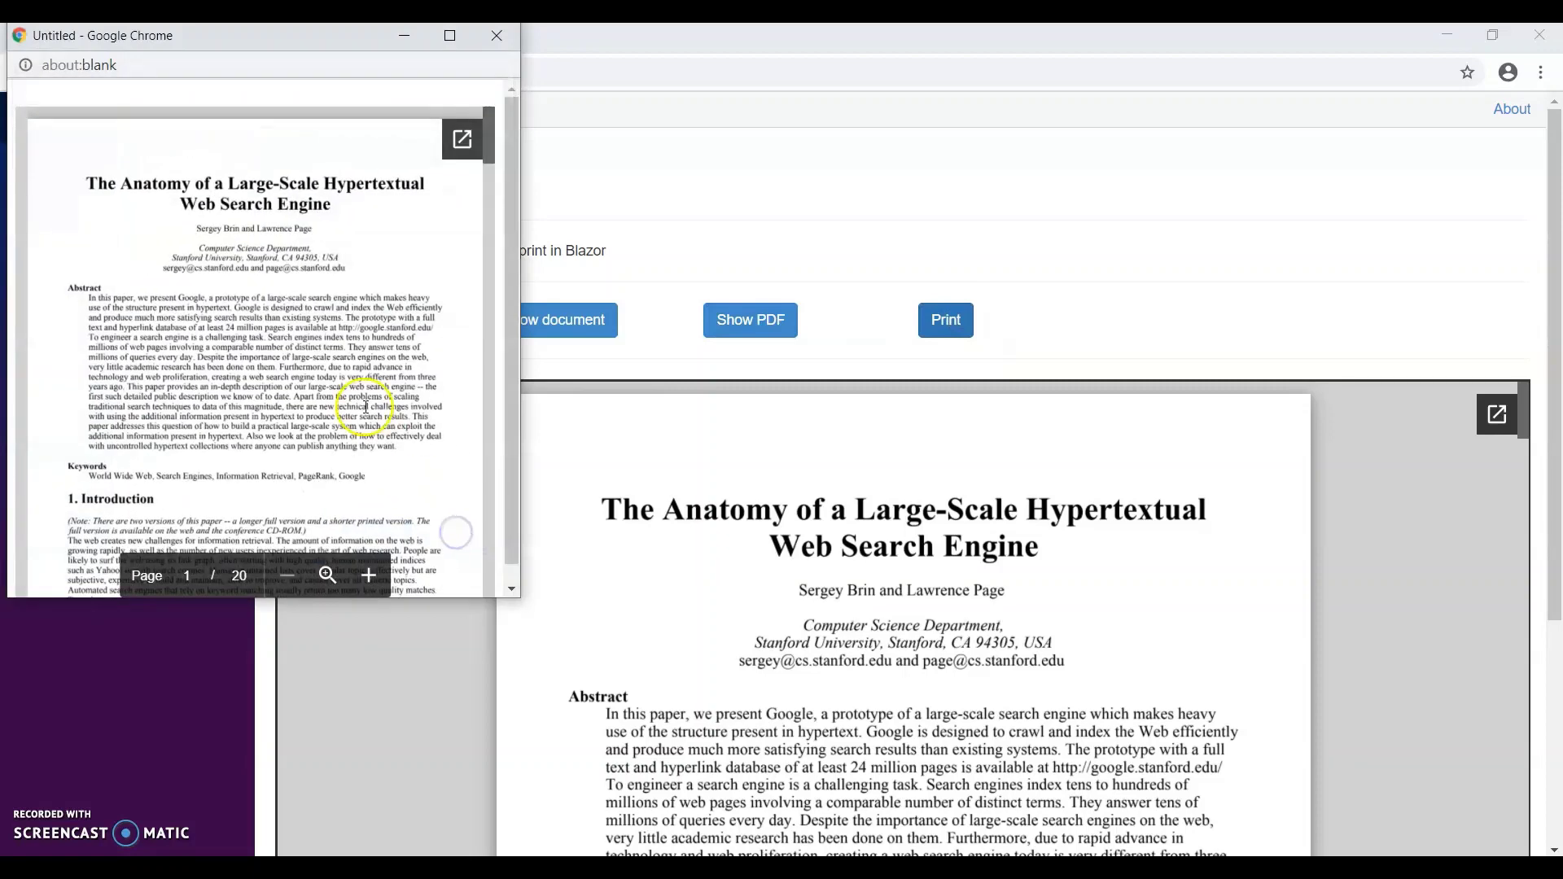
{"action": "scroll", "coordinate": [455, 533], "scroll_direction": "down", "scroll_amount": 10}
{"action": "left_click", "coordinate": [493, 40]}
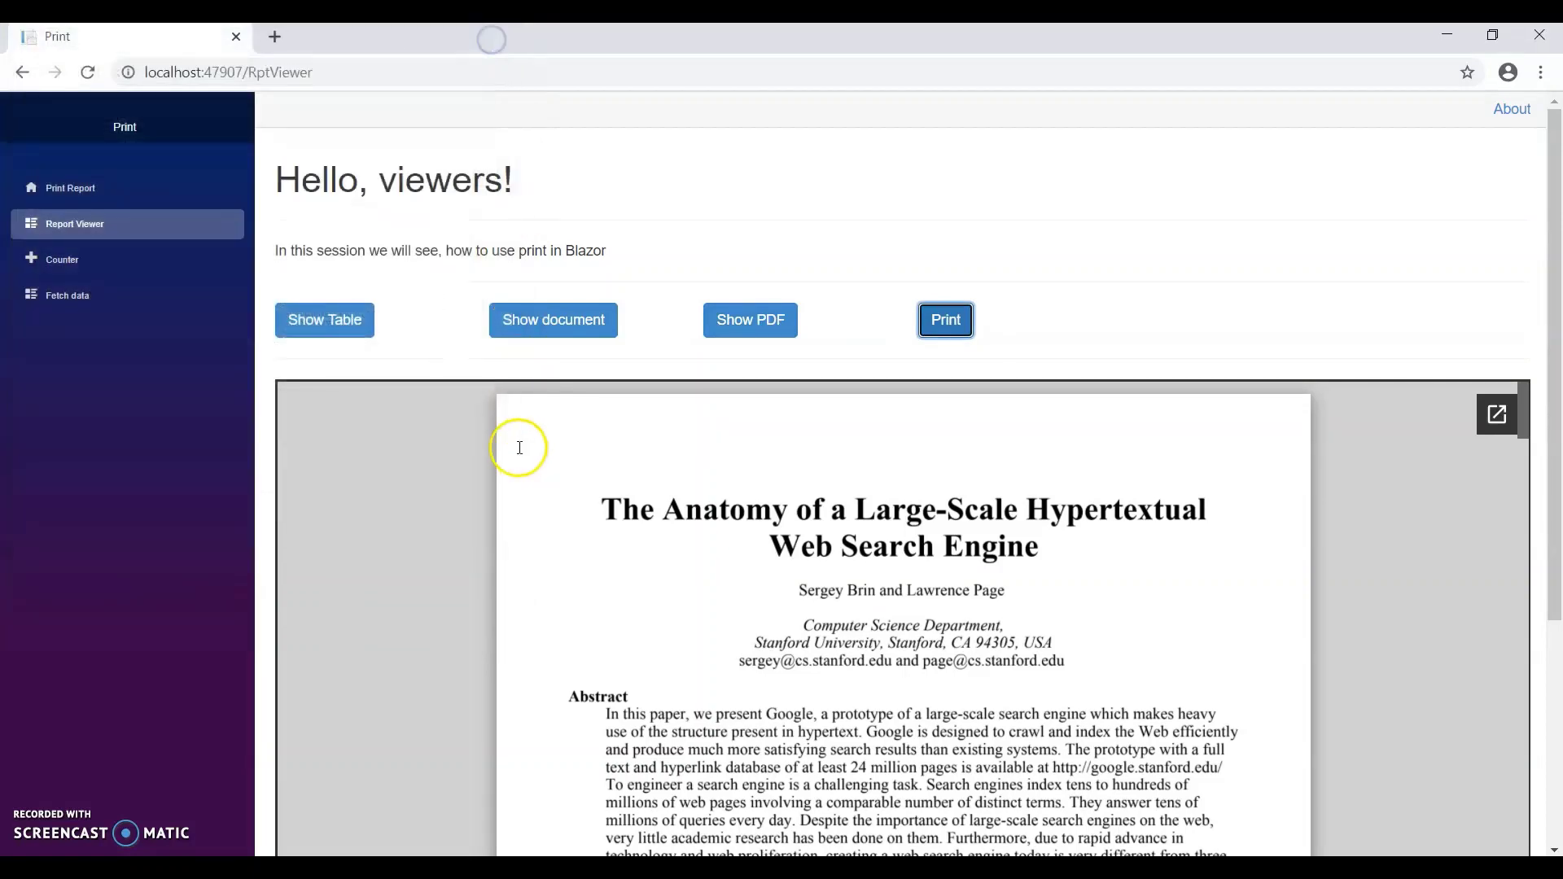